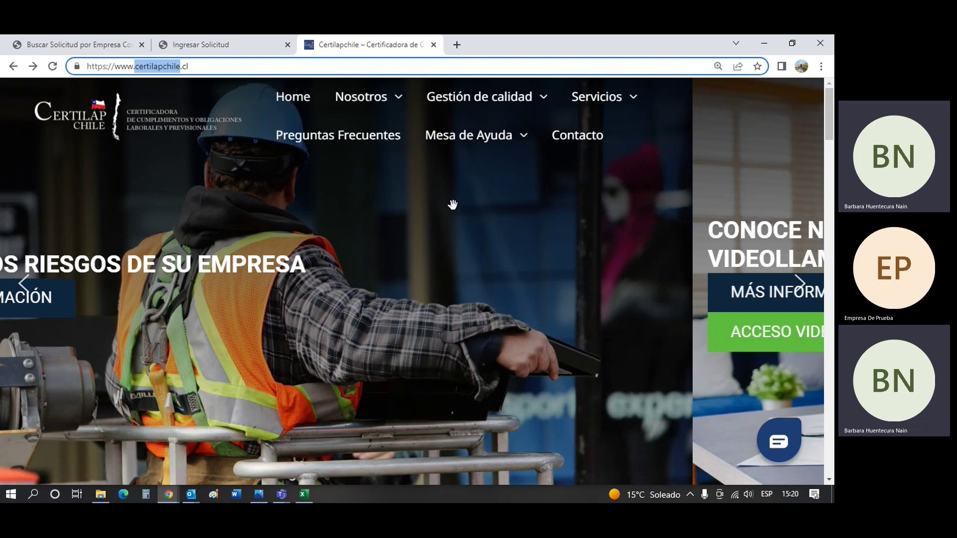
Examine the NOTICIAS CLIENTES section of the Certilapchile home page, highlighting its heading.
{"action": "scroll", "coordinate": [452, 204], "scroll_direction": "down", "scroll_amount": 8}
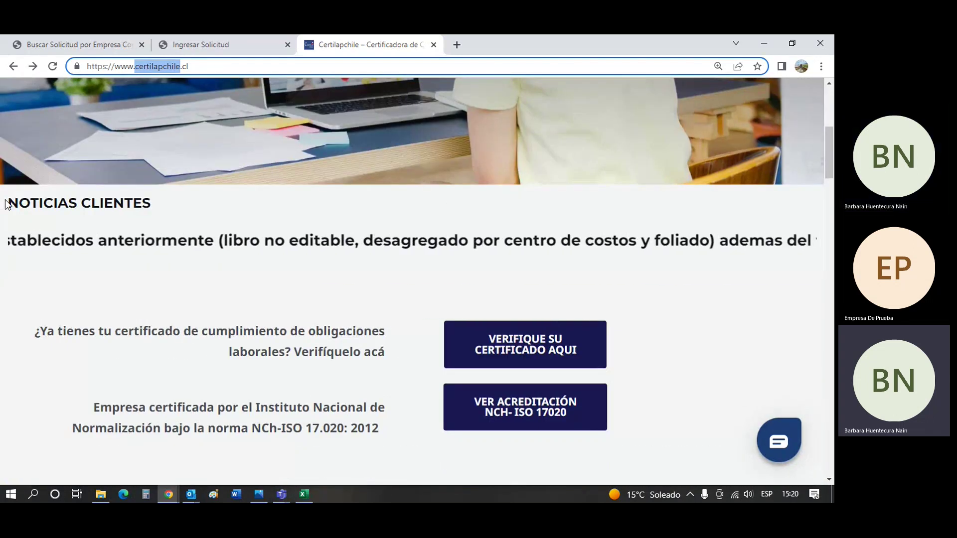
{"action": "left_click_drag", "start_coordinate": [7, 204], "coordinate": [176, 204]}
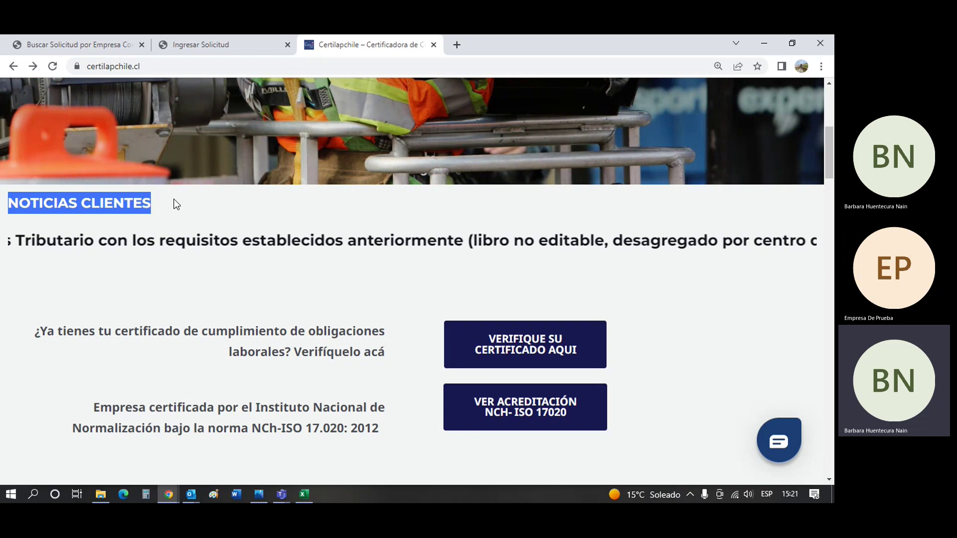
{"action": "scroll", "coordinate": [175, 205], "scroll_direction": "up", "scroll_amount": 5}
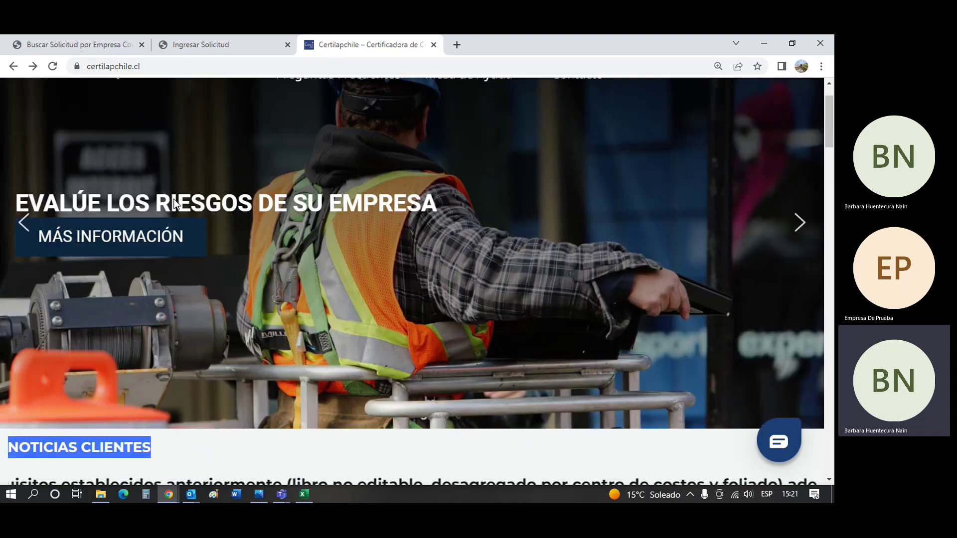
{"action": "scroll", "coordinate": [176, 204], "scroll_direction": "up", "scroll_amount": 2}
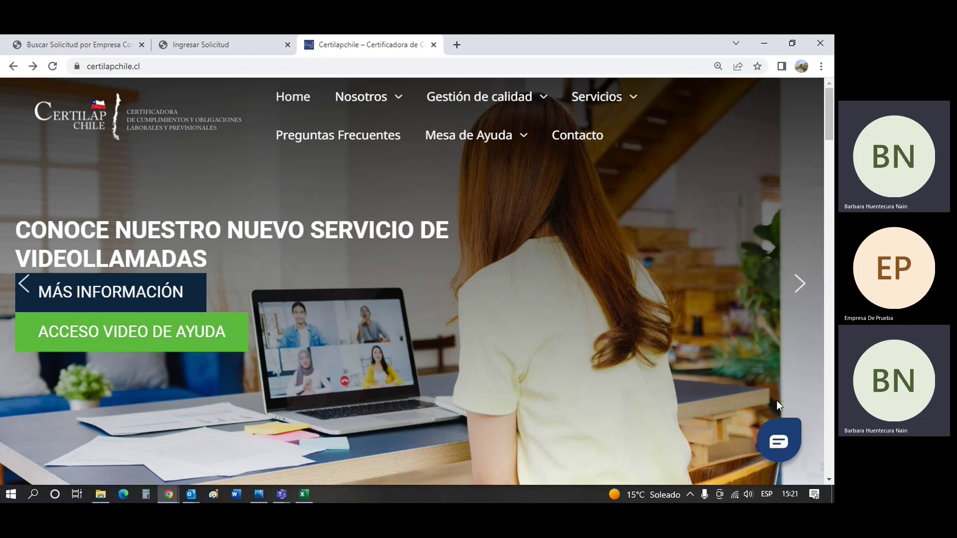
Browse the home page banners to "Certifique su empresa con nosotros" and start the process to reach the login page.
{"action": "left_click", "coordinate": [811, 280]}
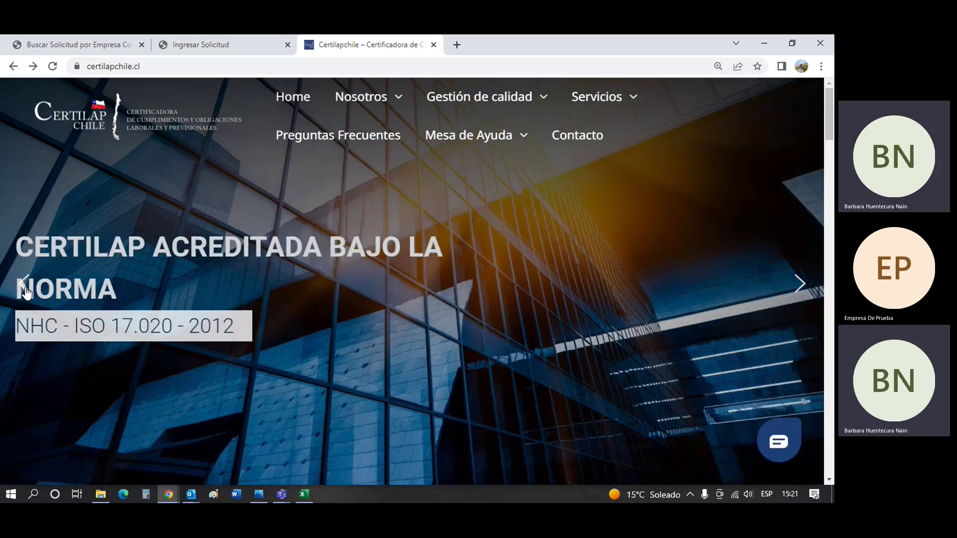
{"action": "left_click", "coordinate": [24, 285]}
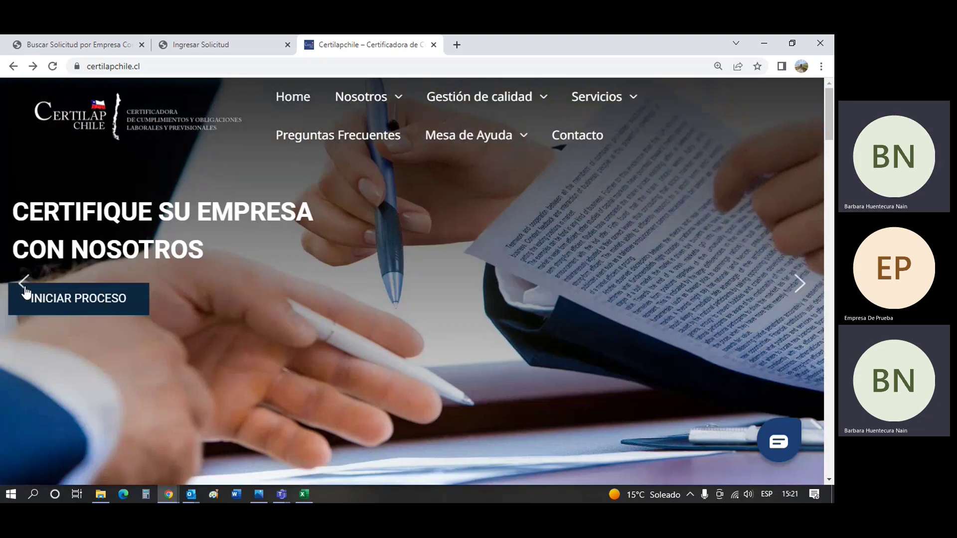
{"action": "left_click", "coordinate": [62, 301]}
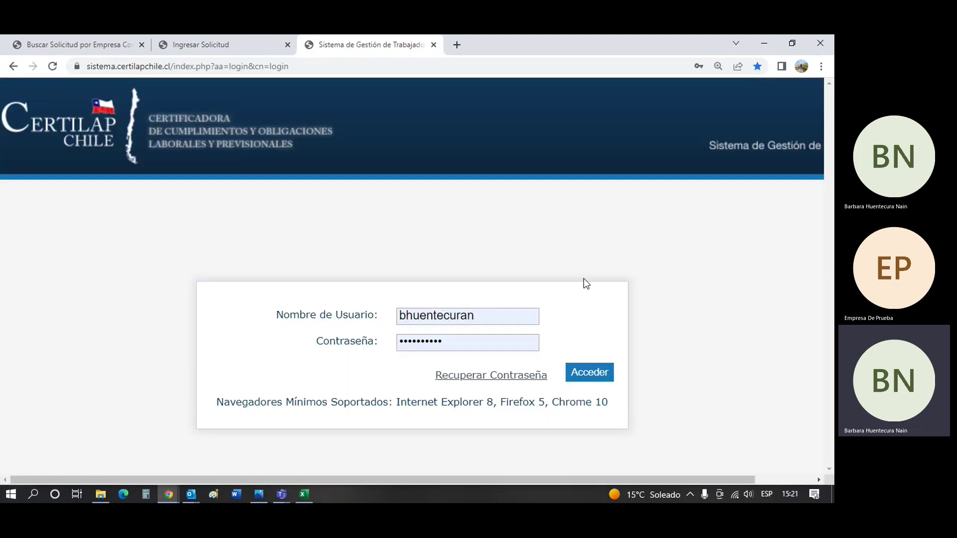
Fill in the contractor account's saved username and password and log in to the system.
{"action": "left_click", "coordinate": [500, 315]}
{"action": "left_click", "coordinate": [559, 313]}
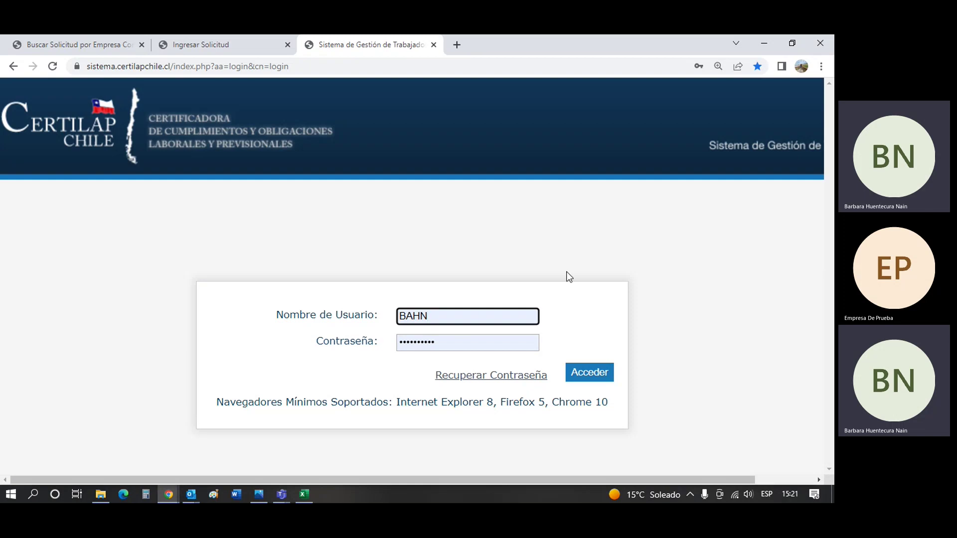
{"action": "left_click", "coordinate": [609, 382]}
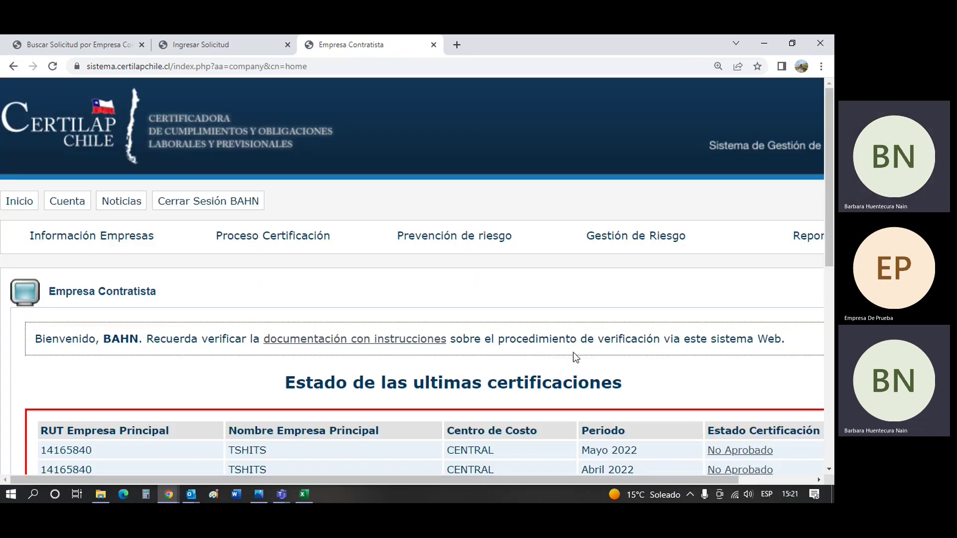
Open the Solicitud list of the Proceso Certificación and bring the contractor's requests into view.
{"action": "scroll", "coordinate": [513, 319], "scroll_direction": "down", "scroll_amount": 1}
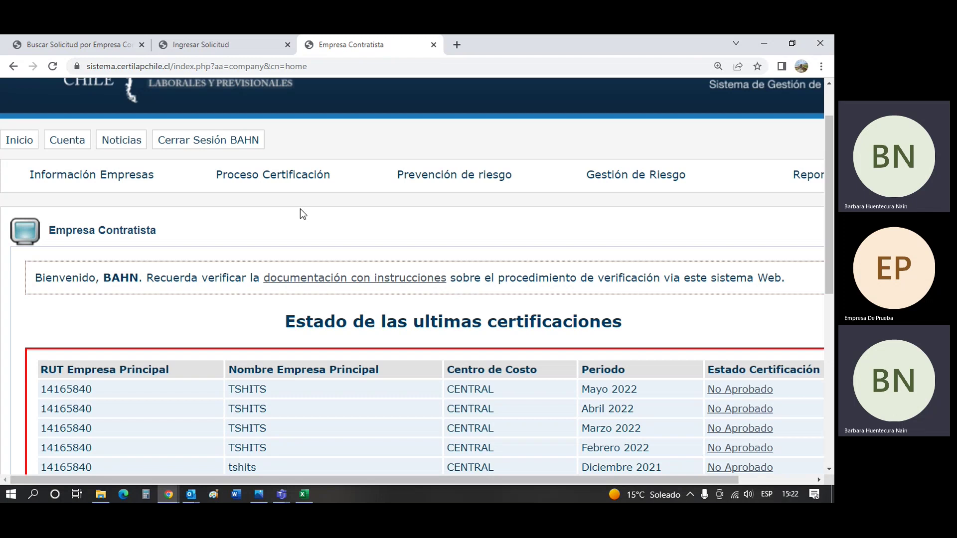
{"action": "mouse_move", "coordinate": [301, 186]}
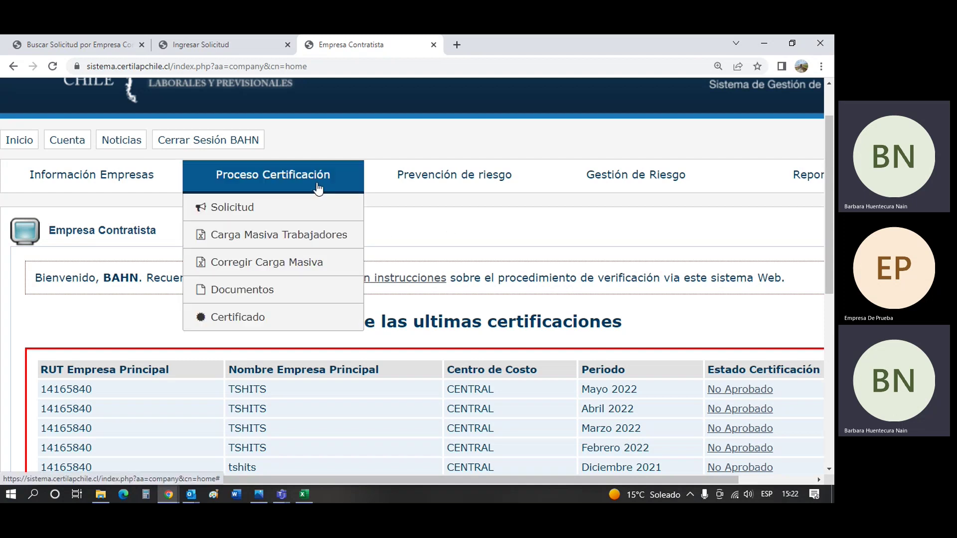
{"action": "left_click", "coordinate": [314, 213]}
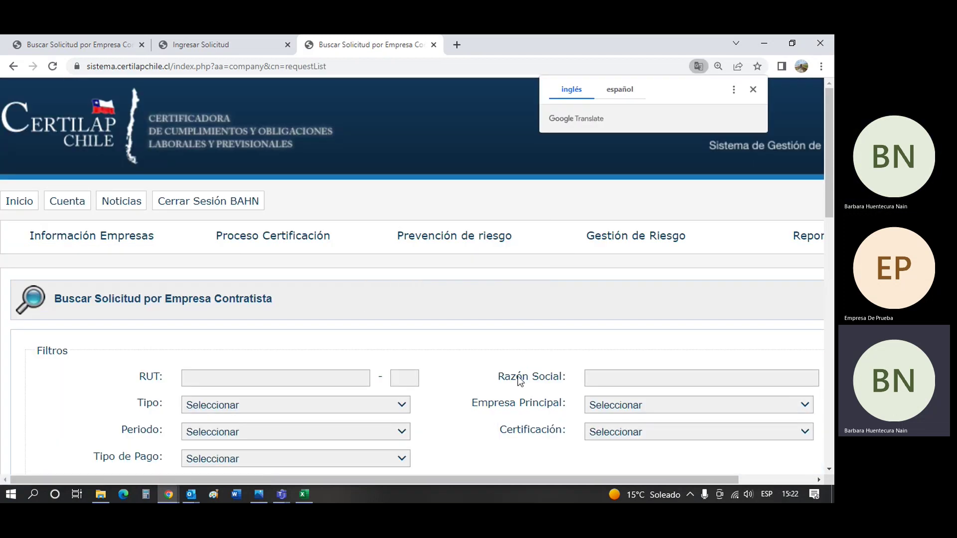
{"action": "scroll", "coordinate": [519, 382], "scroll_direction": "down", "scroll_amount": 3}
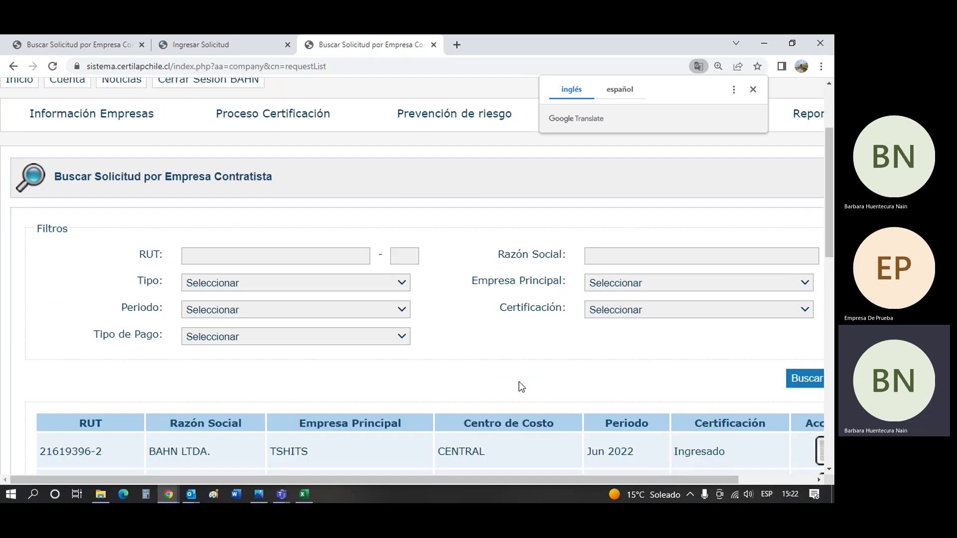
{"action": "scroll", "coordinate": [539, 329], "scroll_direction": "down", "scroll_amount": 1}
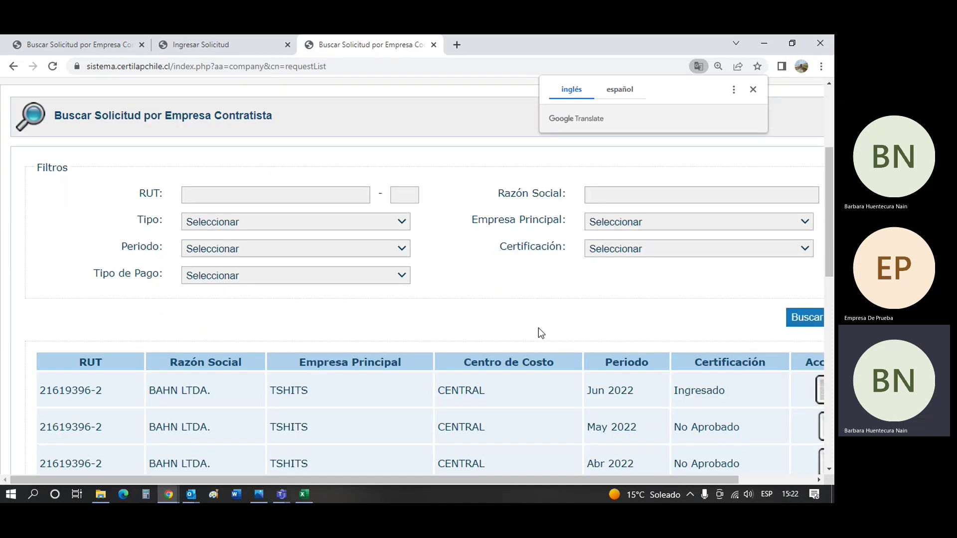
{"action": "scroll", "coordinate": [538, 328], "scroll_direction": "down", "scroll_amount": 1}
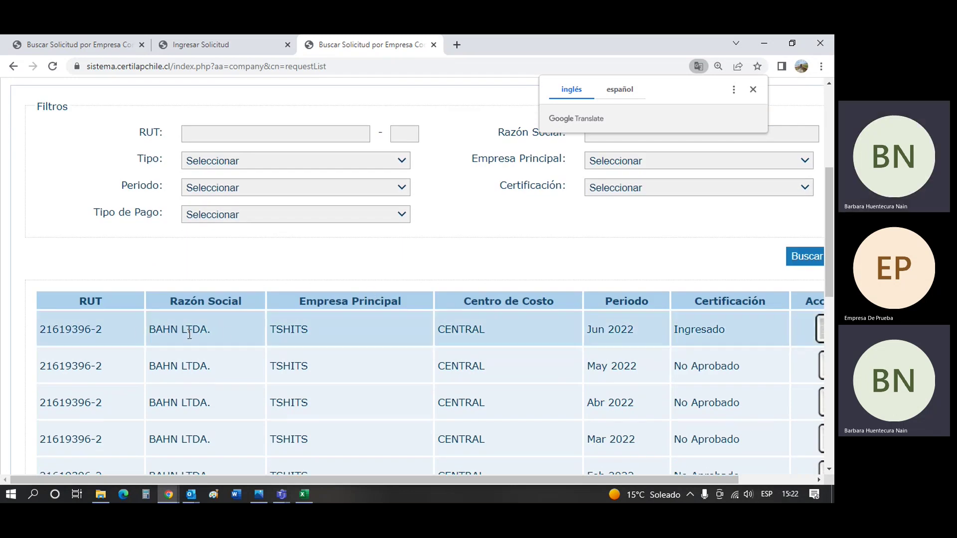
Review the company, cost centre, period and certification status of the Jun 2022 TSHITS request, and open its entry form.
{"action": "left_click_drag", "start_coordinate": [220, 329], "coordinate": [156, 330]}
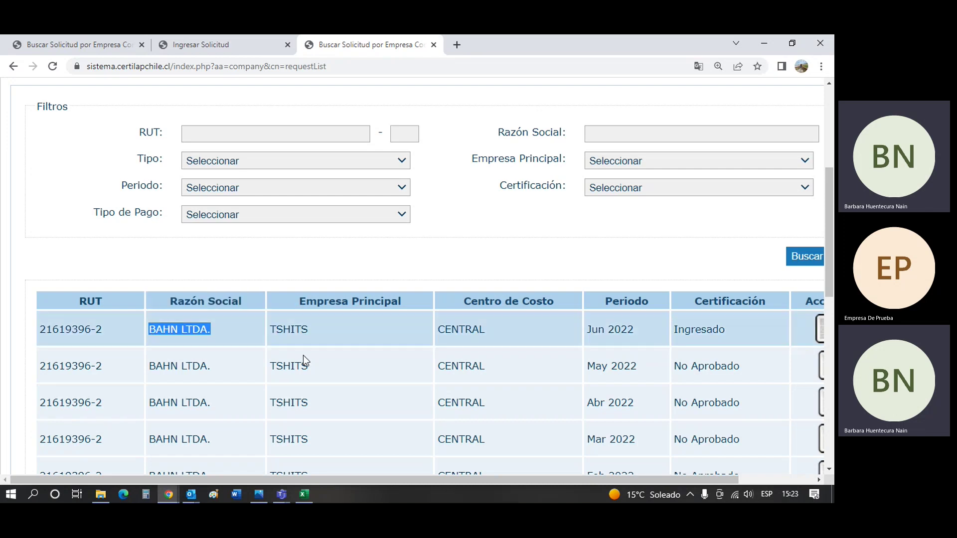
{"action": "double_click", "coordinate": [290, 330]}
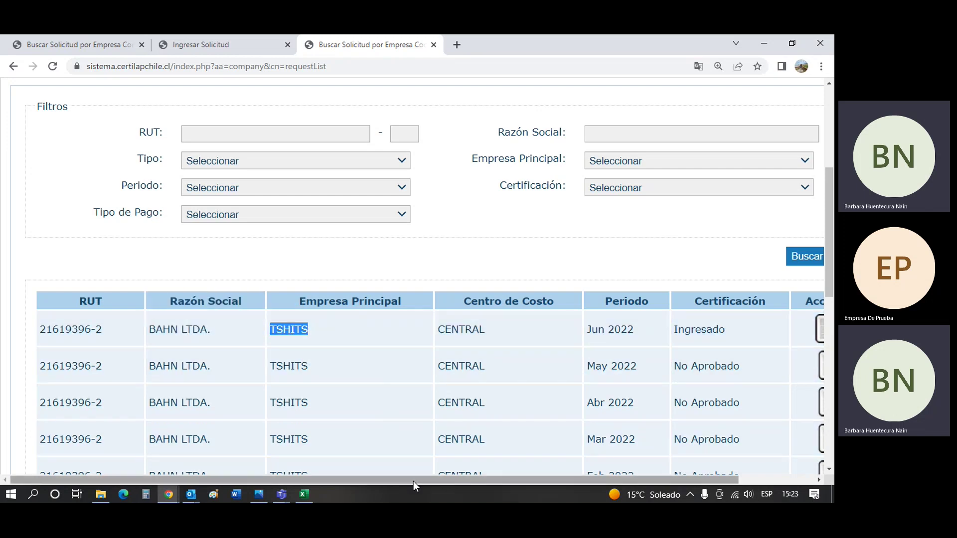
{"action": "left_click_drag", "start_coordinate": [414, 480], "coordinate": [491, 500]}
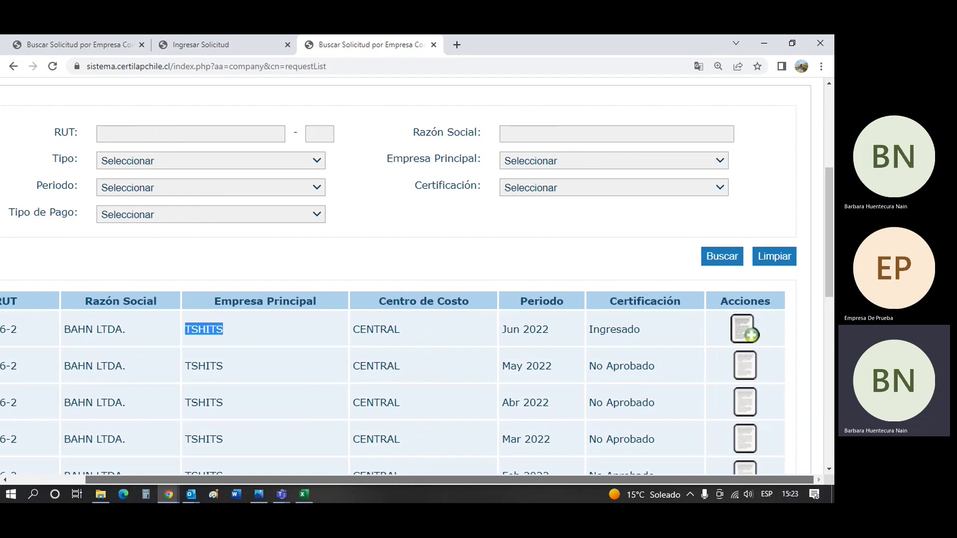
{"action": "double_click", "coordinate": [377, 330]}
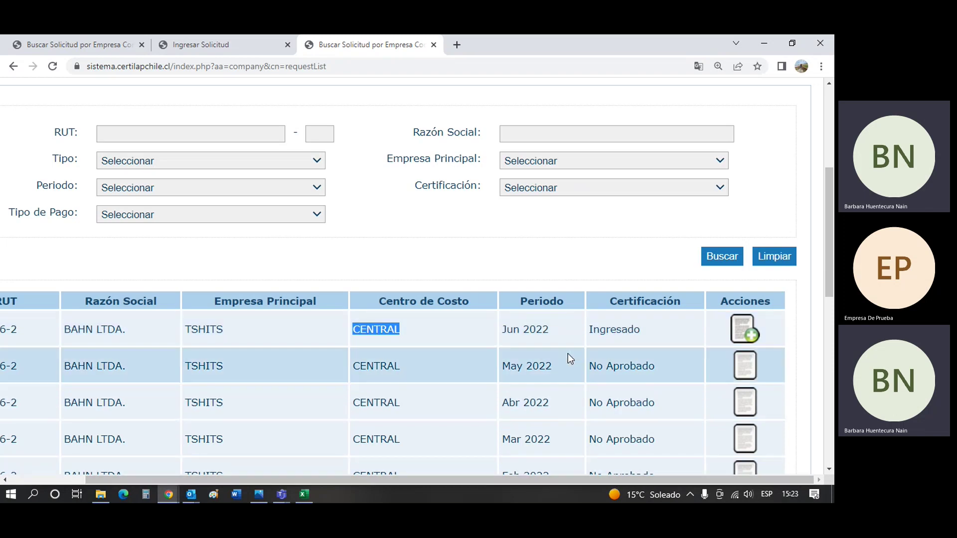
{"action": "left_click_drag", "start_coordinate": [556, 331], "coordinate": [502, 333]}
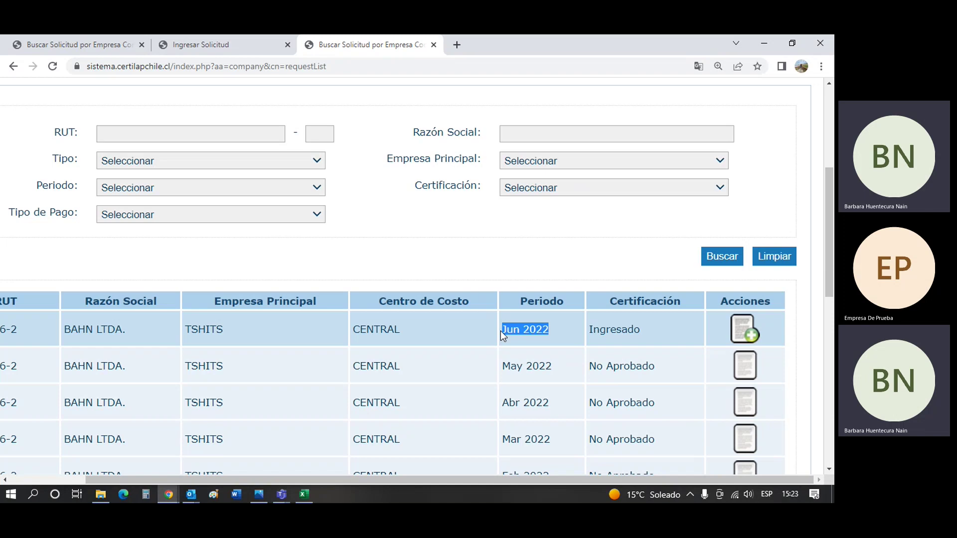
{"action": "double_click", "coordinate": [615, 328]}
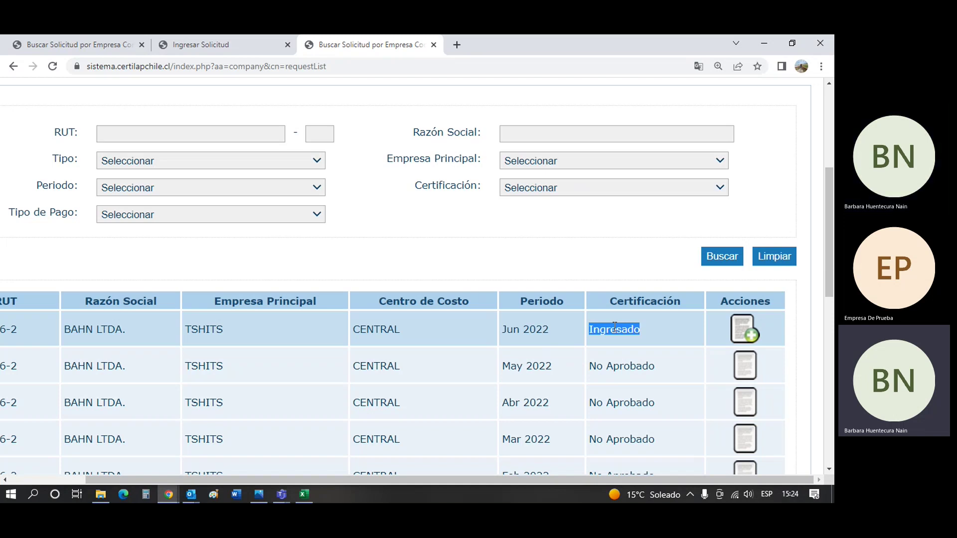
{"action": "left_click", "coordinate": [752, 333]}
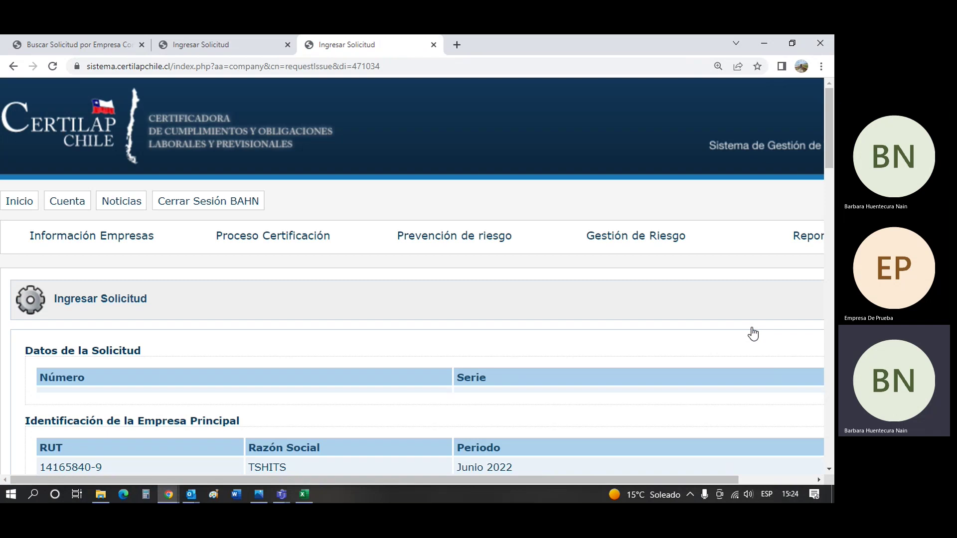
Examine the request form's identification data for the main and requesting companies and the fields to complete for the period.
{"action": "scroll", "coordinate": [753, 333], "scroll_direction": "down", "scroll_amount": 4}
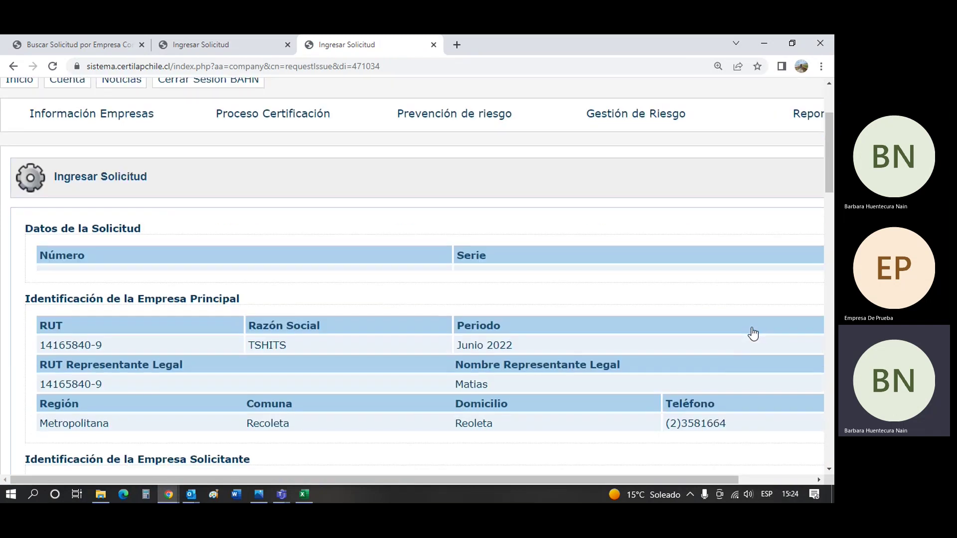
{"action": "scroll", "coordinate": [753, 333], "scroll_direction": "down", "scroll_amount": 1}
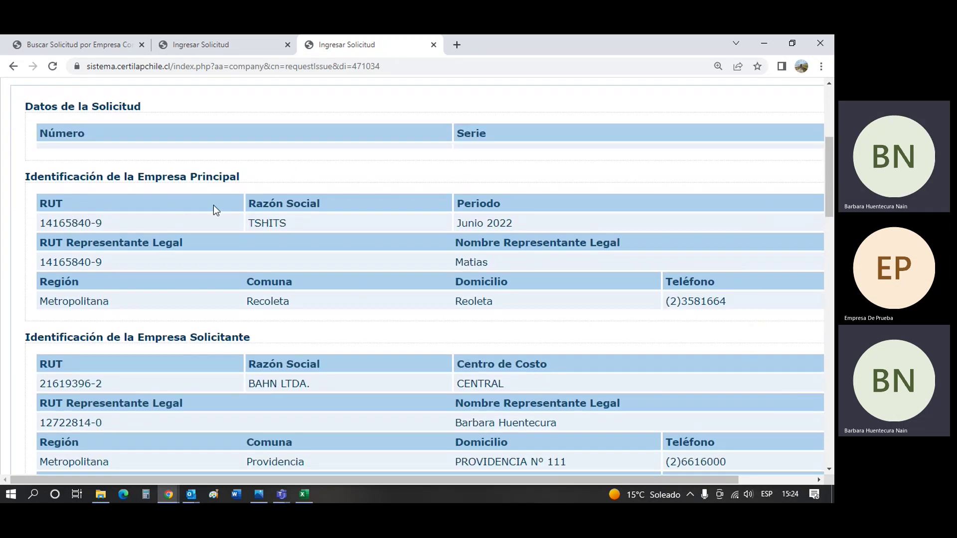
{"action": "scroll", "coordinate": [214, 204], "scroll_direction": "down", "scroll_amount": 1}
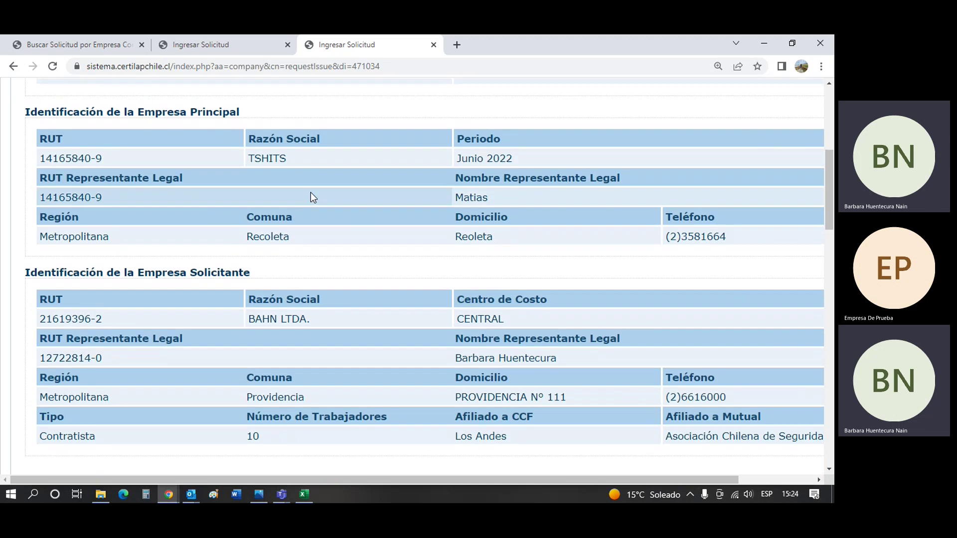
{"action": "scroll", "coordinate": [310, 194], "scroll_direction": "down", "scroll_amount": 1}
{"action": "left_click_drag", "start_coordinate": [25, 215], "coordinate": [268, 215]}
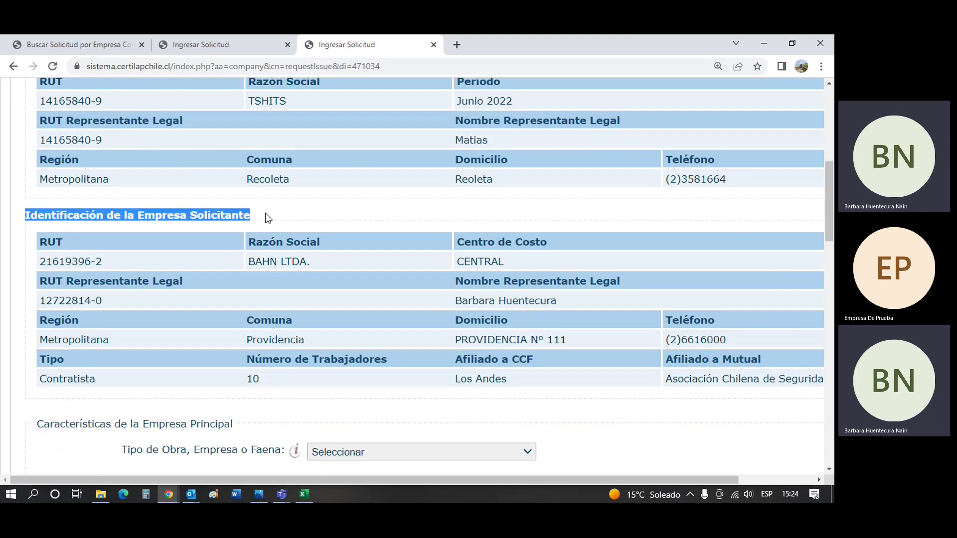
{"action": "scroll", "coordinate": [501, 338], "scroll_direction": "down", "scroll_amount": 2}
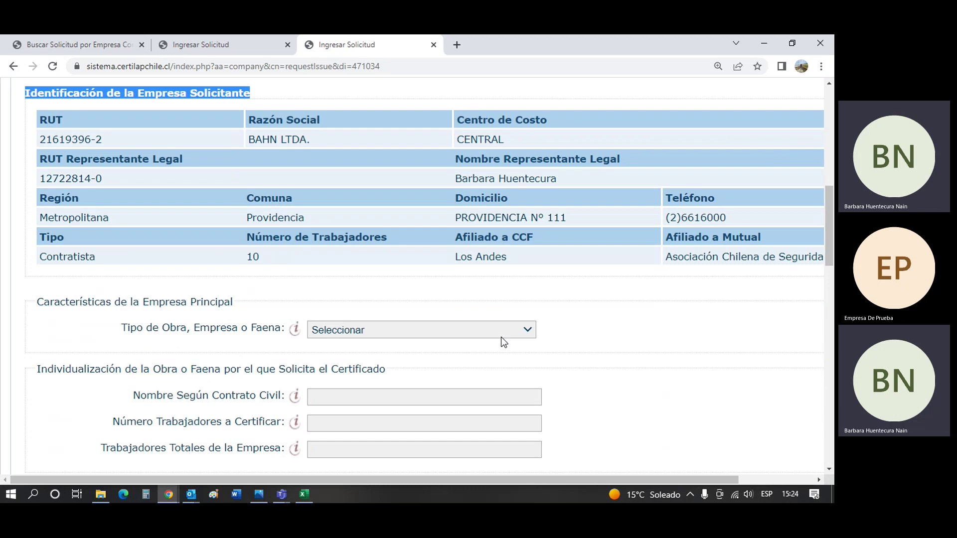
{"action": "scroll", "coordinate": [501, 337], "scroll_direction": "down", "scroll_amount": 1}
{"action": "scroll", "coordinate": [503, 337], "scroll_direction": "down", "scroll_amount": 1}
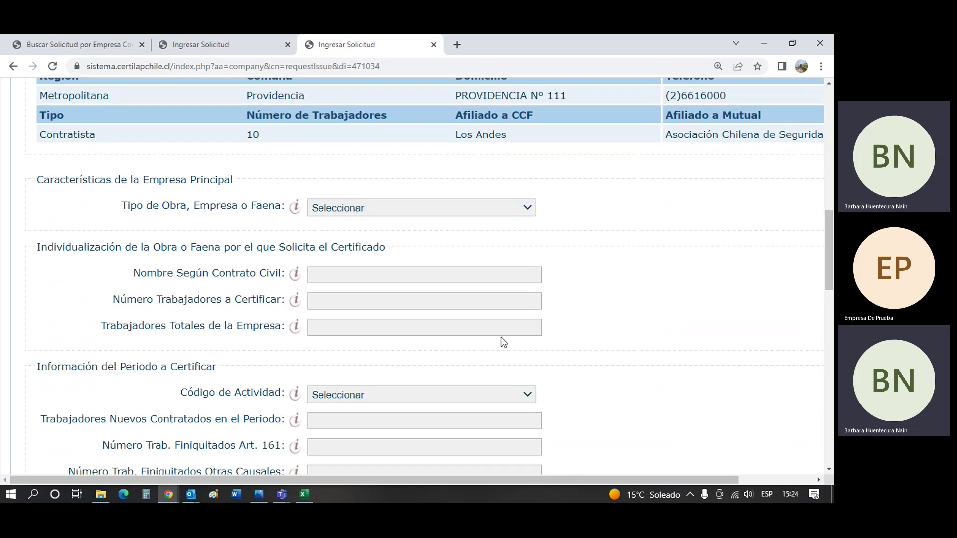
{"action": "scroll", "coordinate": [501, 337], "scroll_direction": "down", "scroll_amount": 1}
{"action": "scroll", "coordinate": [504, 338], "scroll_direction": "down", "scroll_amount": 3}
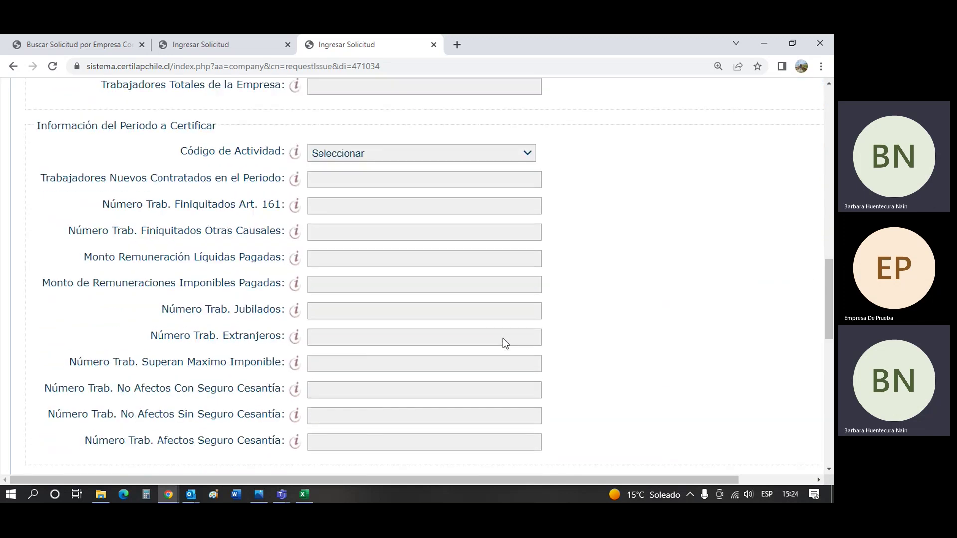
{"action": "scroll", "coordinate": [504, 339], "scroll_direction": "up", "scroll_amount": 4}
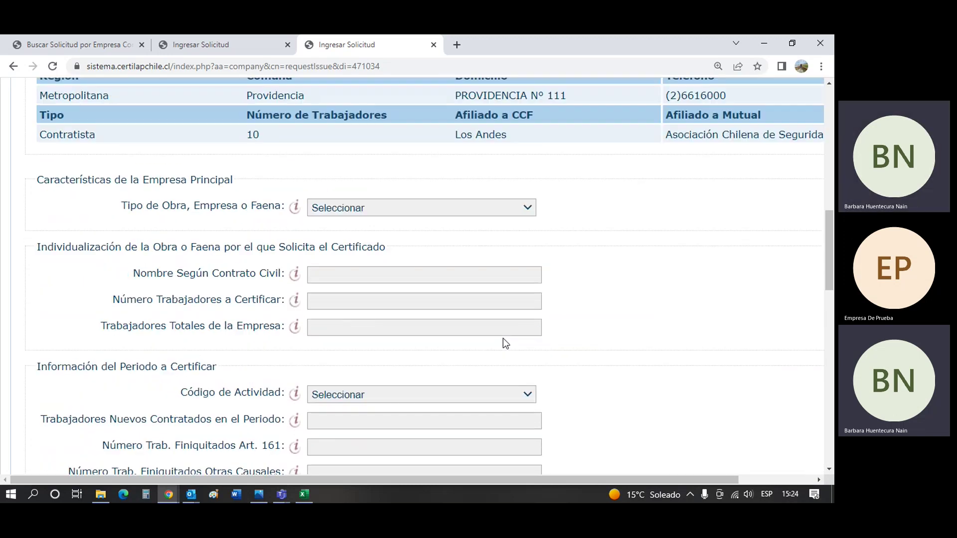
Set Tipo de Obra, Empresa o Faena to Obra Particular in the main company's characteristics.
{"action": "left_click_drag", "start_coordinate": [34, 178], "coordinate": [224, 177]}
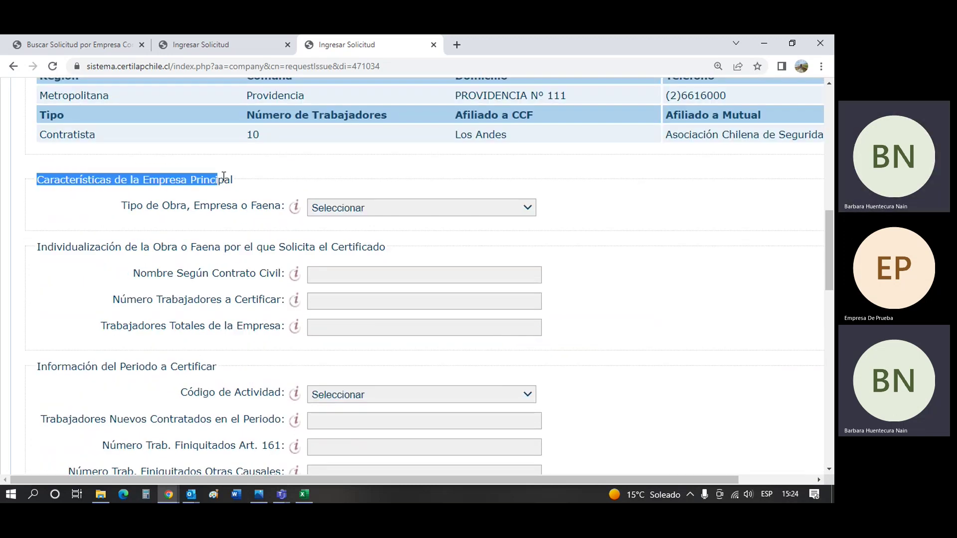
{"action": "left_click", "coordinate": [160, 219]}
{"action": "left_click_drag", "start_coordinate": [121, 206], "coordinate": [281, 209]}
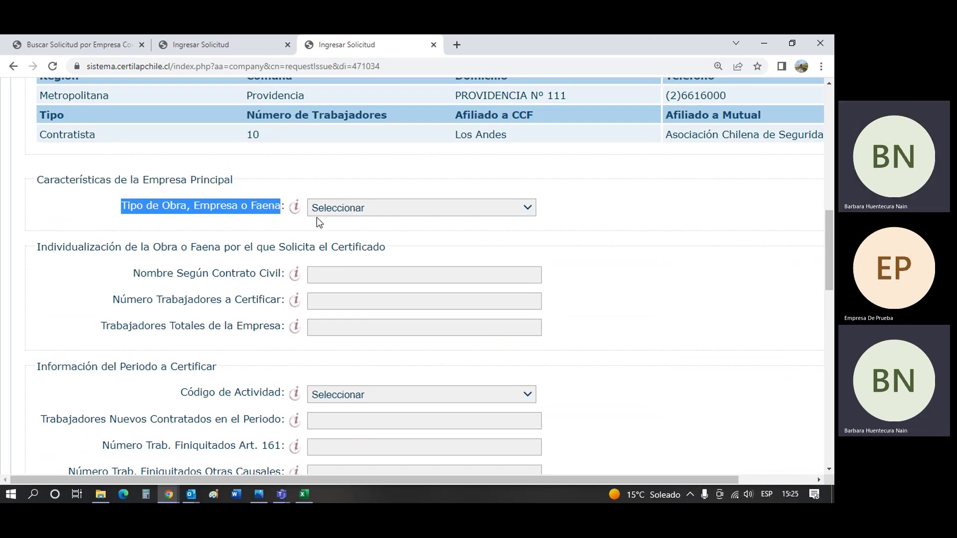
{"action": "left_click", "coordinate": [351, 228]}
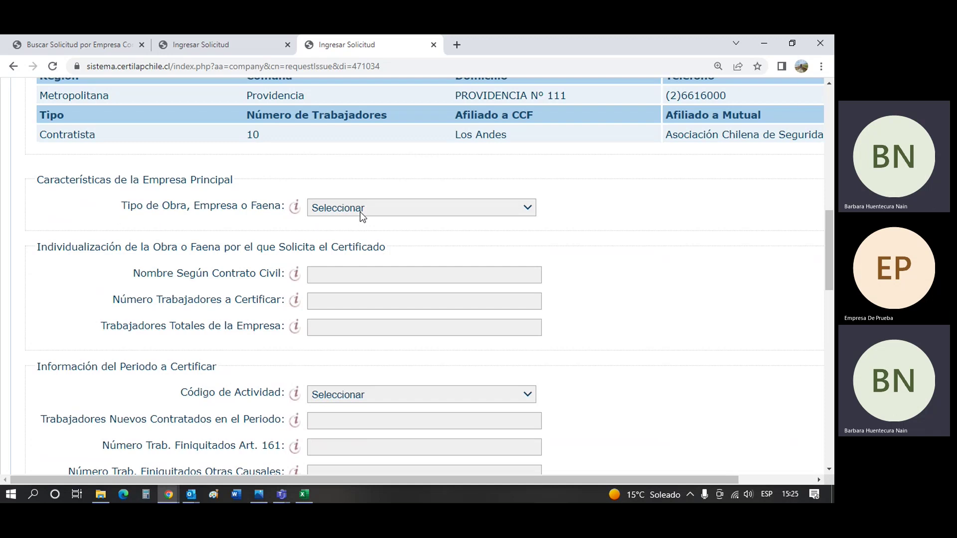
{"action": "left_click", "coordinate": [360, 208]}
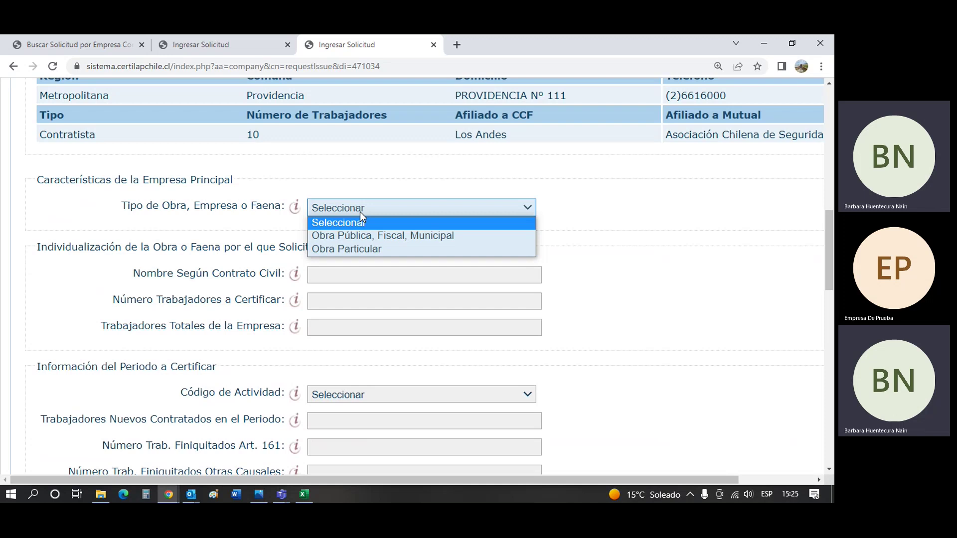
{"action": "left_click", "coordinate": [369, 251]}
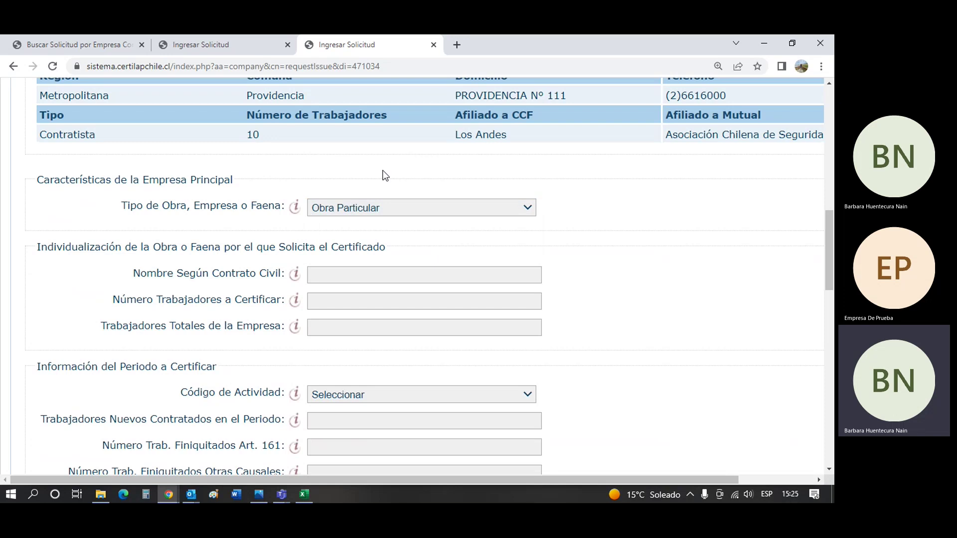
Set Nombre Según Contrato Civil to Servicios de seguridad in the section identifying the work for which the certificate is requested.
{"action": "scroll", "coordinate": [402, 248], "scroll_direction": "down", "scroll_amount": 1}
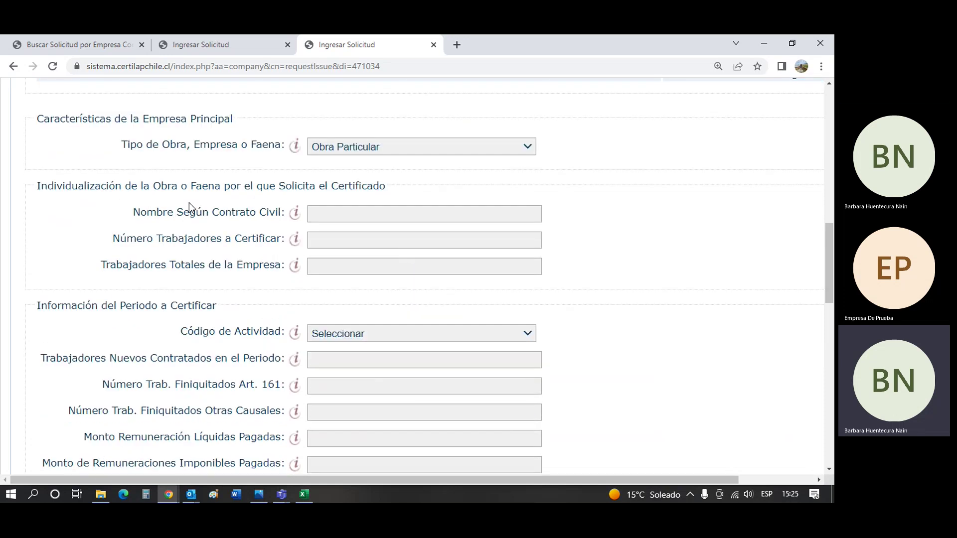
{"action": "left_click_drag", "start_coordinate": [36, 186], "coordinate": [423, 195]}
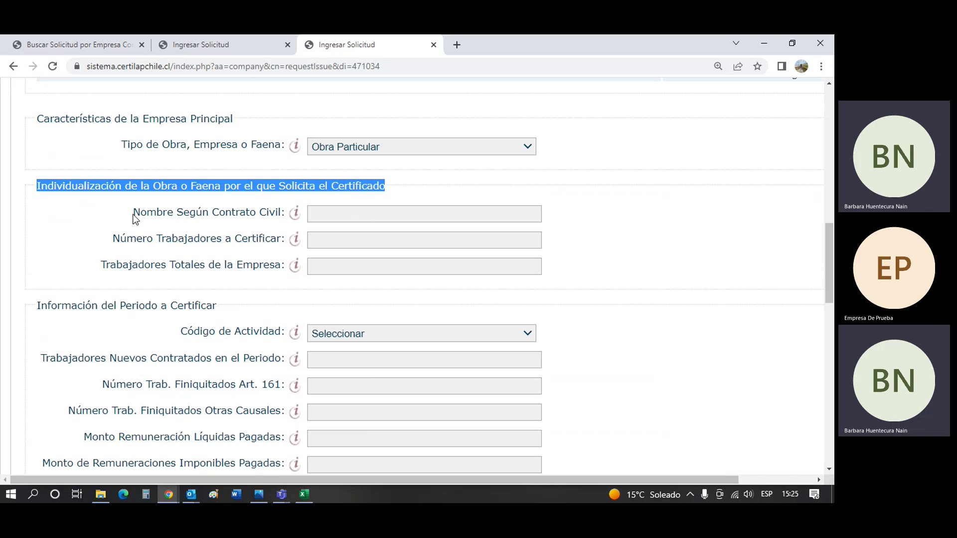
{"action": "left_click_drag", "start_coordinate": [134, 215], "coordinate": [262, 214]}
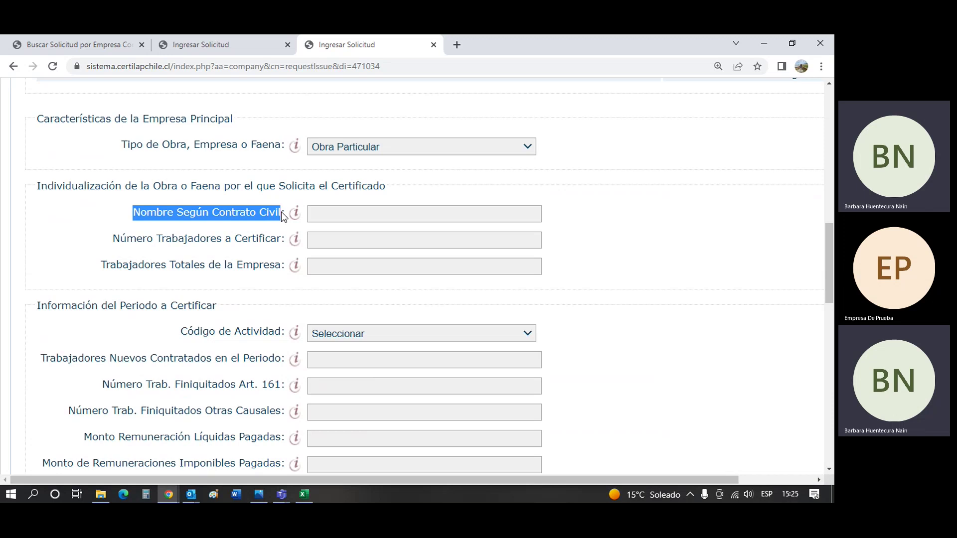
{"action": "left_click", "coordinate": [328, 216]}
{"action": "type", "text": "serv"}
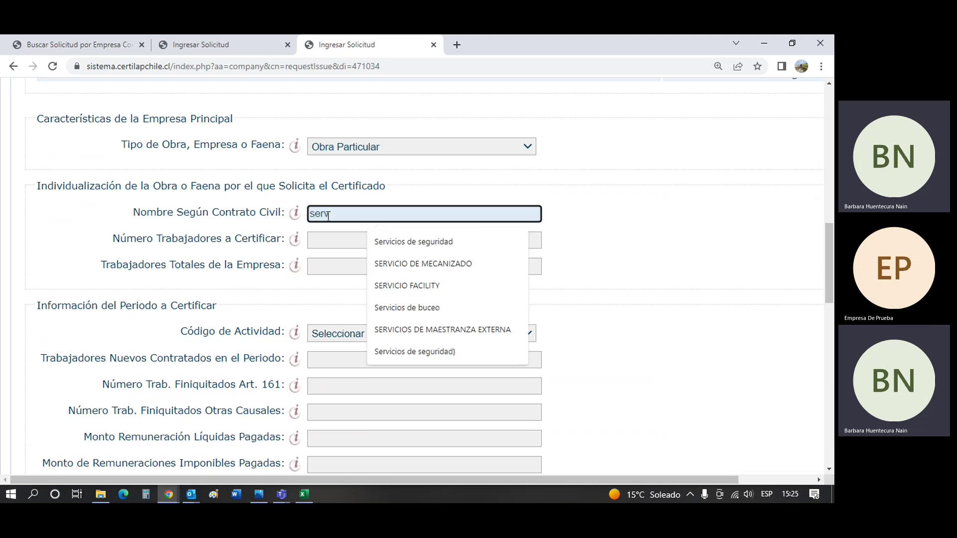
{"action": "key", "text": "Down"}
{"action": "key", "text": "Return"}
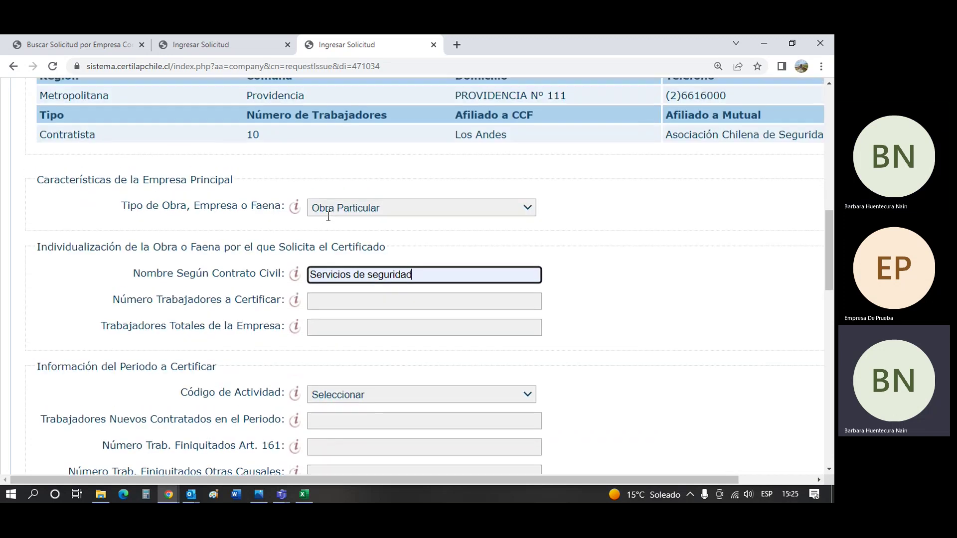
Set Número Trabajadores a Certificar to 1 and Trabajadores Totales de la Empresa to 10.
{"action": "scroll", "coordinate": [329, 218], "scroll_direction": "down", "scroll_amount": 2}
{"action": "left_click", "coordinate": [124, 181]}
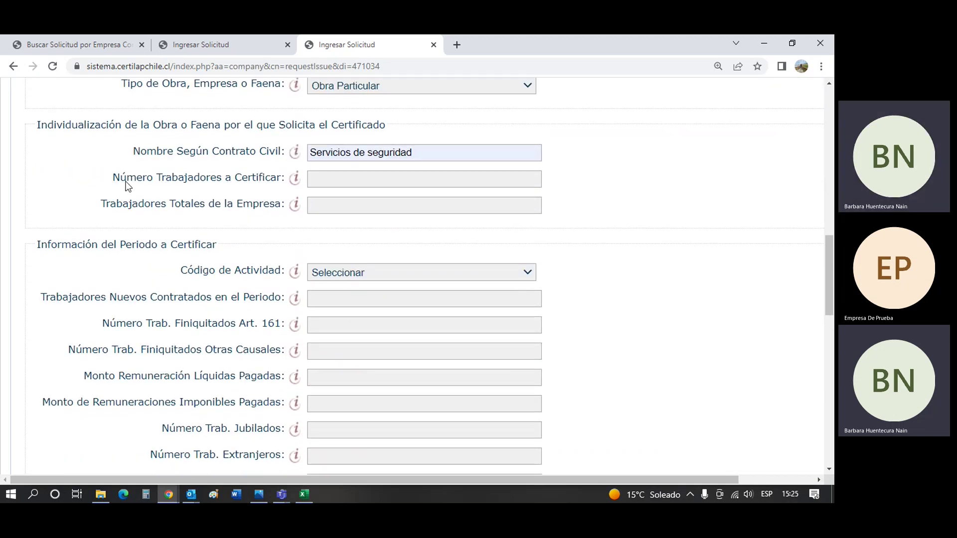
{"action": "left_click_drag", "start_coordinate": [114, 181], "coordinate": [222, 181]}
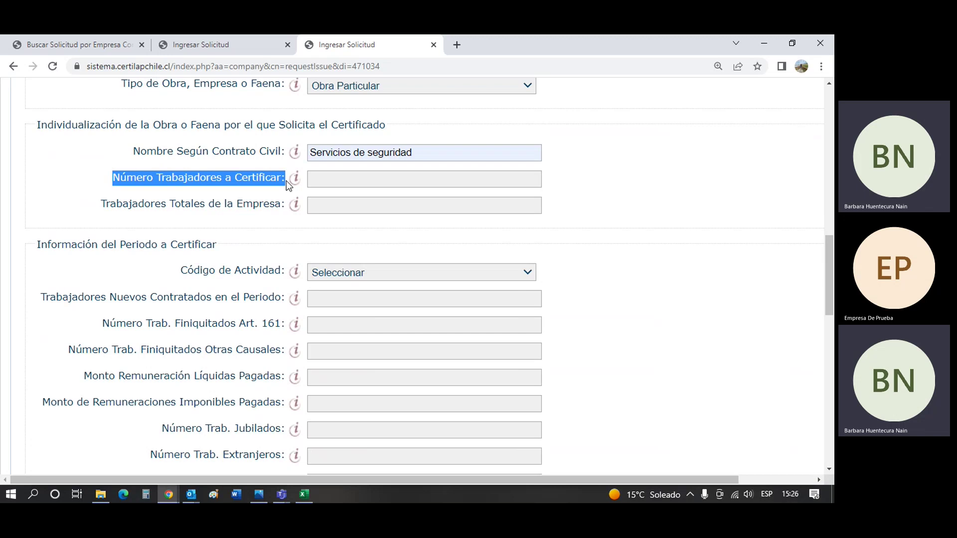
{"action": "left_click", "coordinate": [337, 178]}
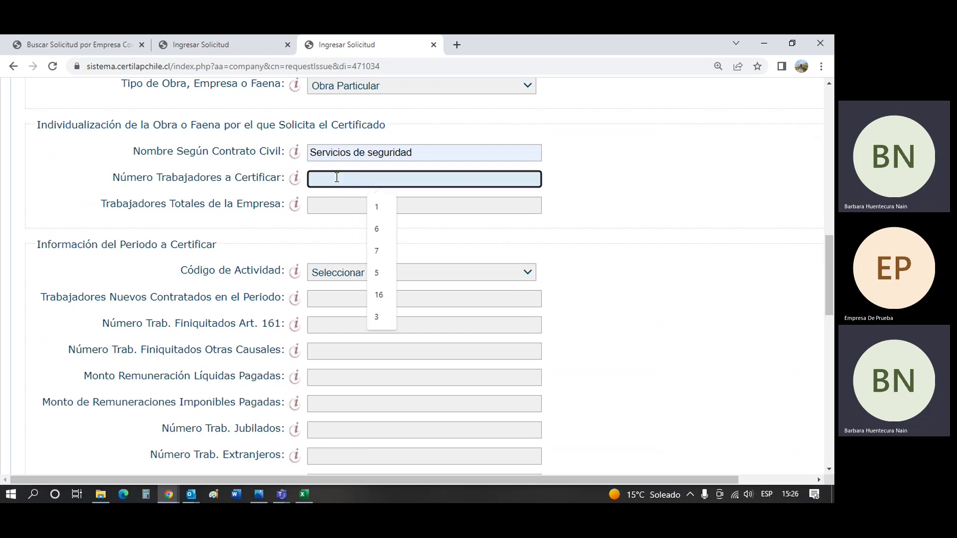
{"action": "type", "text": "1"}
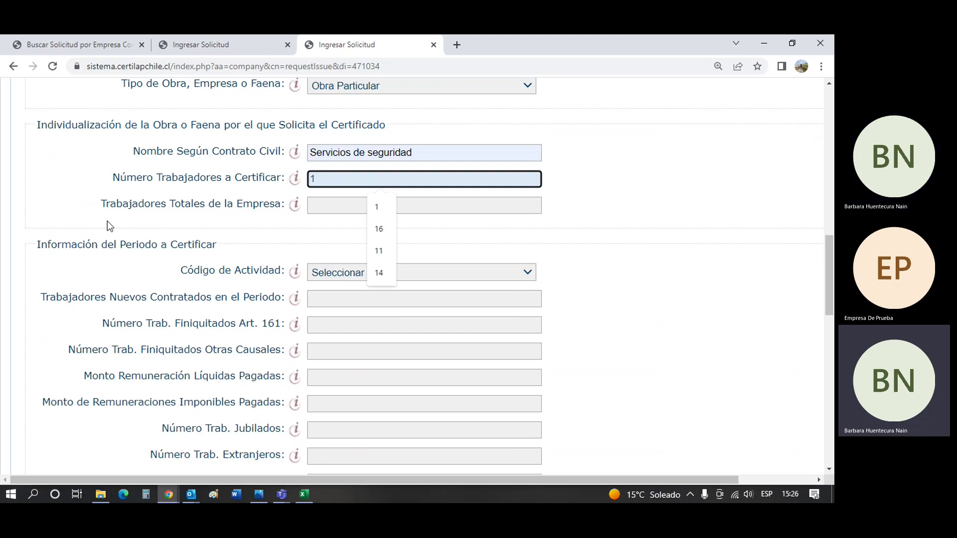
{"action": "left_click_drag", "start_coordinate": [97, 205], "coordinate": [225, 207]}
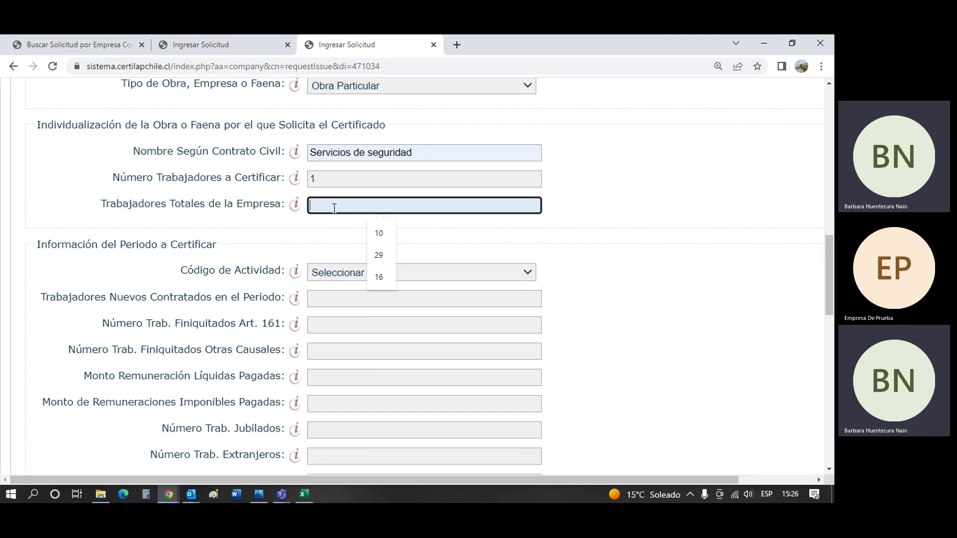
{"action": "left_click", "coordinate": [379, 233]}
{"action": "left_click", "coordinate": [237, 229]}
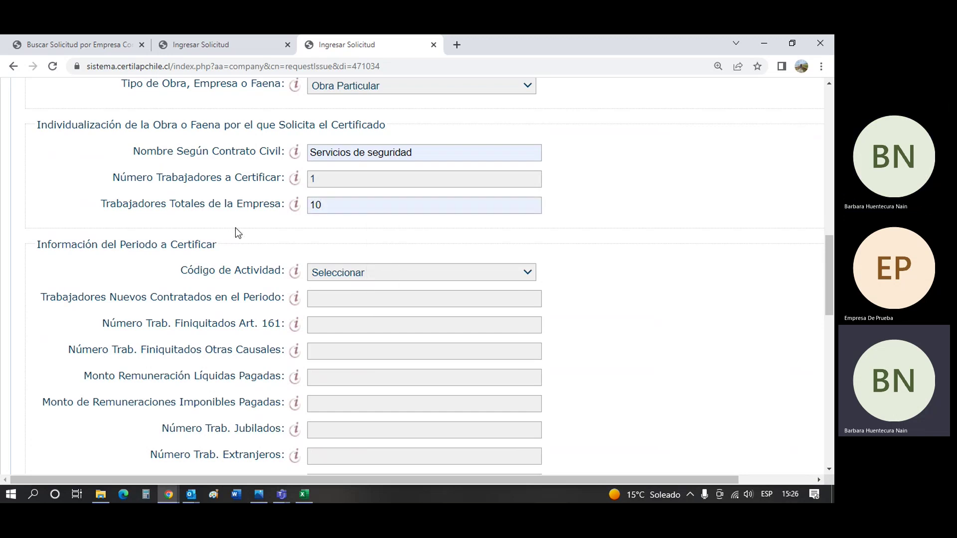
Set Código de Actividad to 749990 - OTRAS ACTIVIDADES EMPRESARIALES N.C.P. in the information for the period to certify.
{"action": "scroll", "coordinate": [235, 227], "scroll_direction": "down", "scroll_amount": 3}
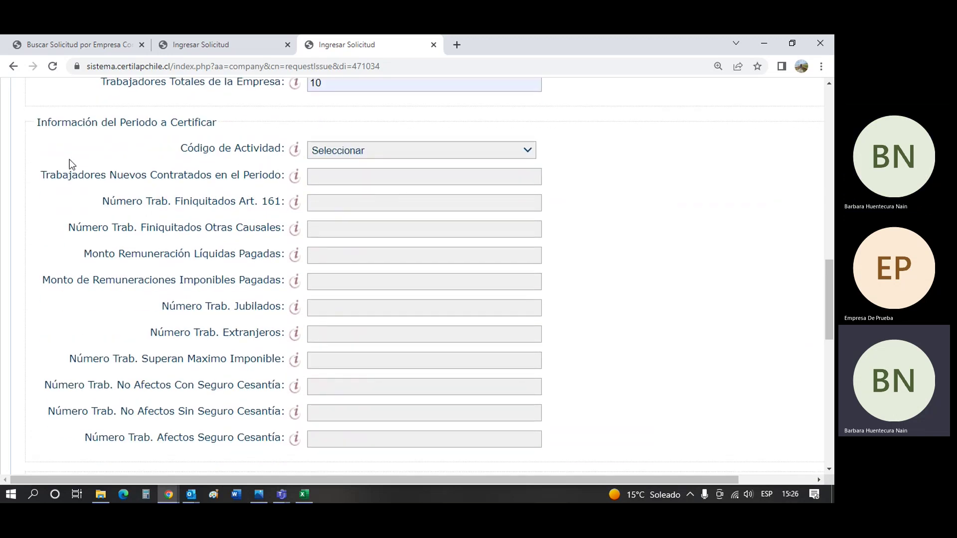
{"action": "left_click_drag", "start_coordinate": [36, 123], "coordinate": [222, 122]}
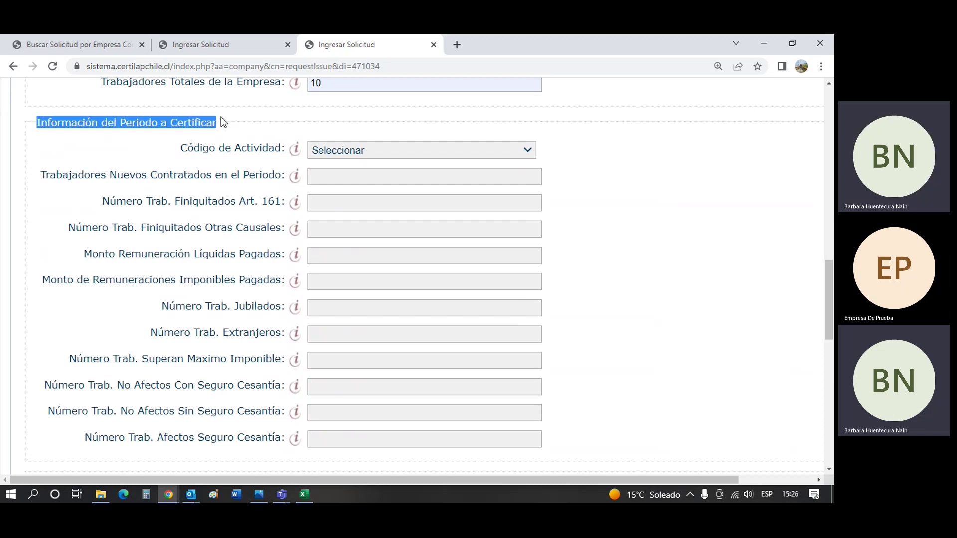
{"action": "left_click", "coordinate": [116, 145]}
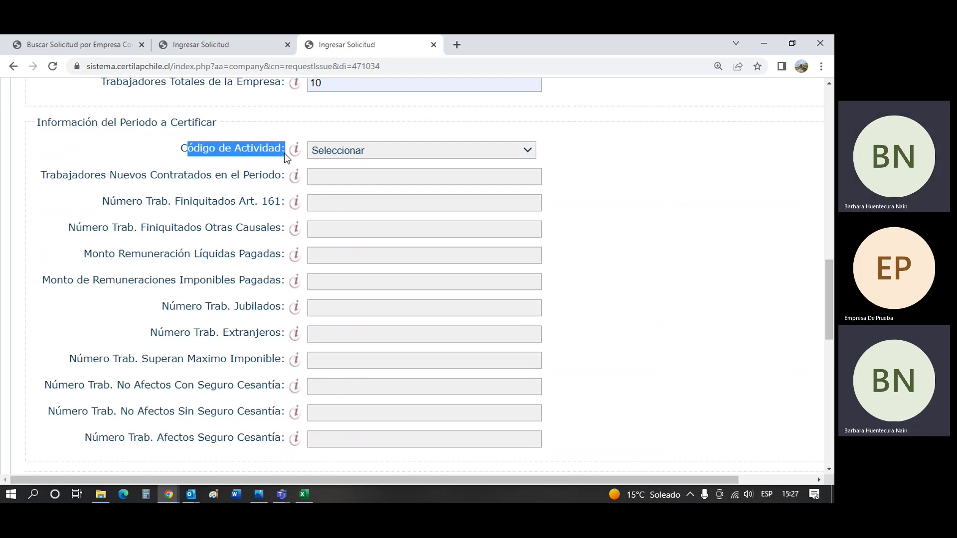
{"action": "left_click", "coordinate": [387, 150]}
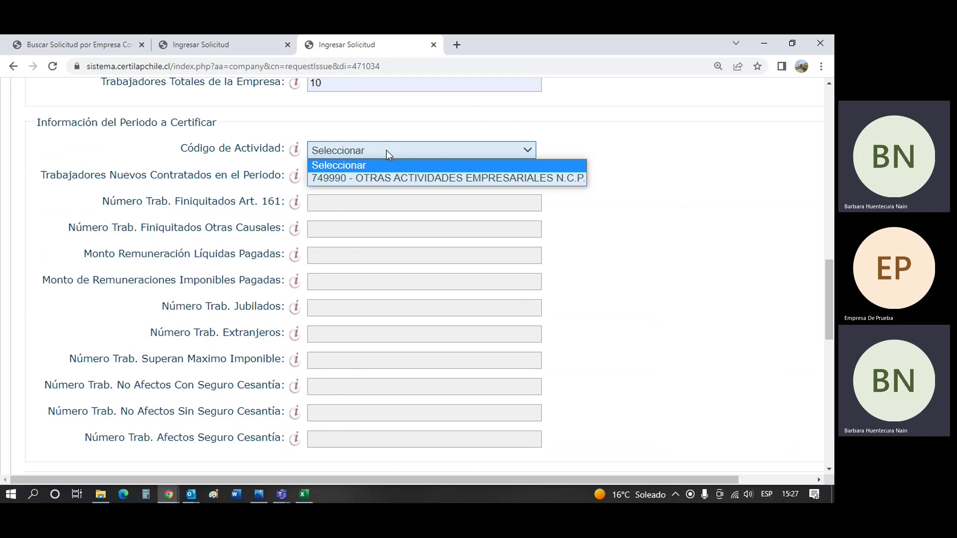
{"action": "left_click", "coordinate": [385, 179]}
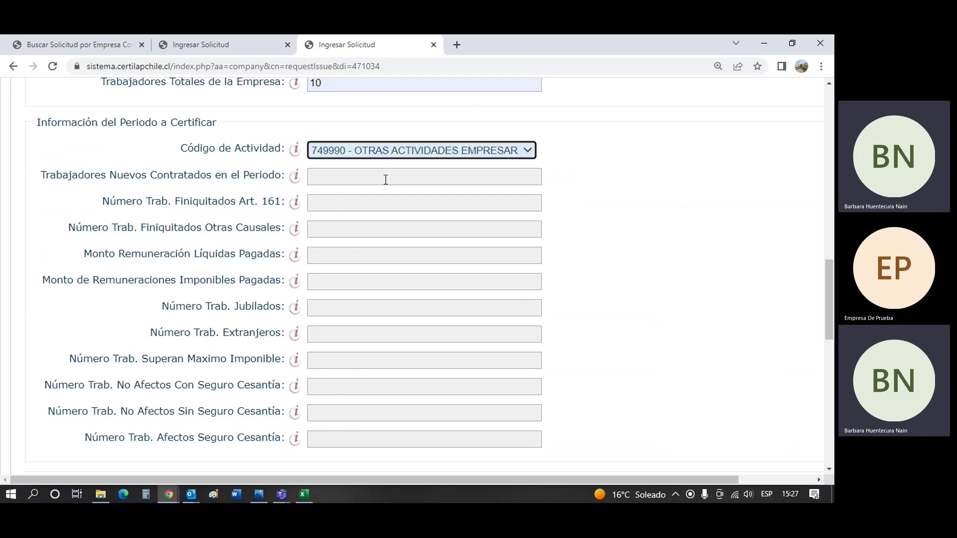
{"action": "left_click", "coordinate": [52, 204]}
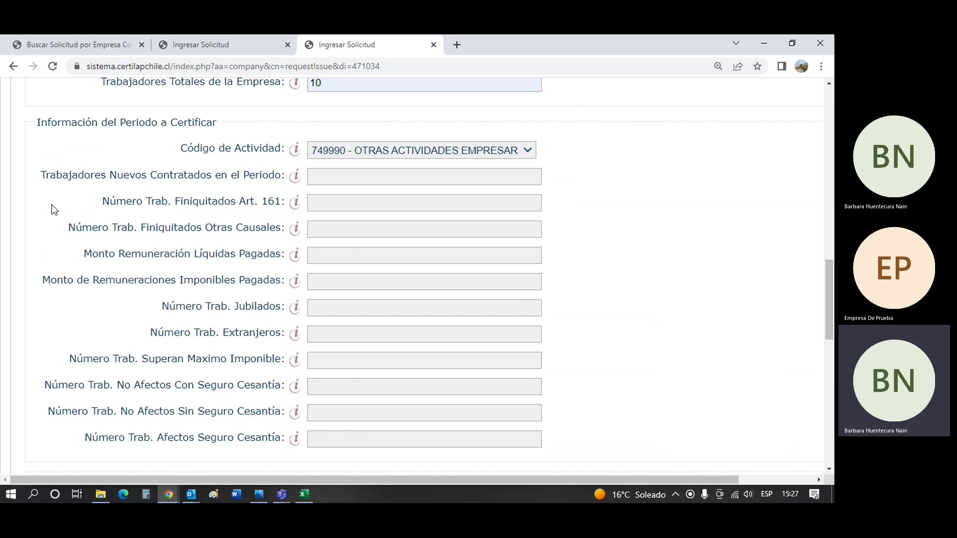
Review the worker and pay fields for the period, and set Trabajadores Nuevos Contratados en el Periodo to 0.
{"action": "left_click_drag", "start_coordinate": [41, 177], "coordinate": [301, 440]}
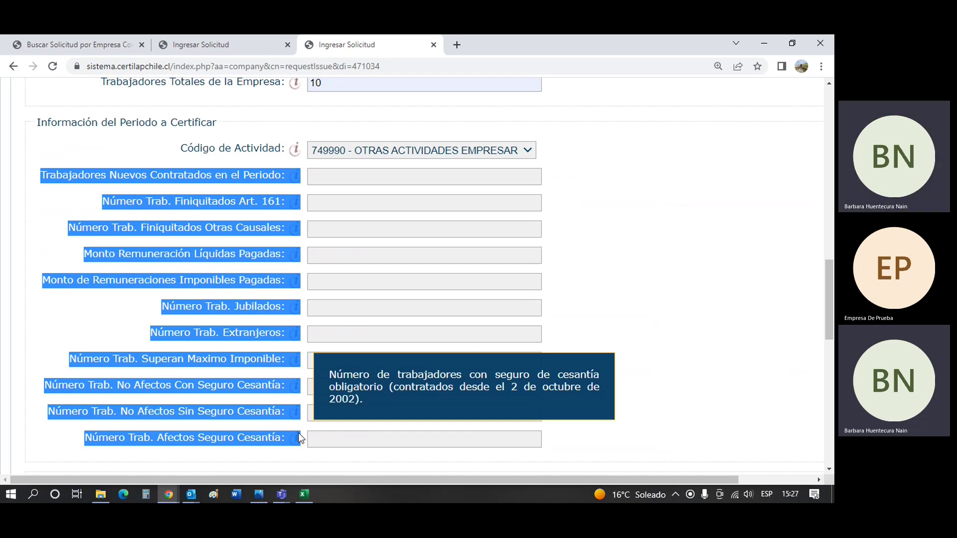
{"action": "left_click", "coordinate": [19, 254]}
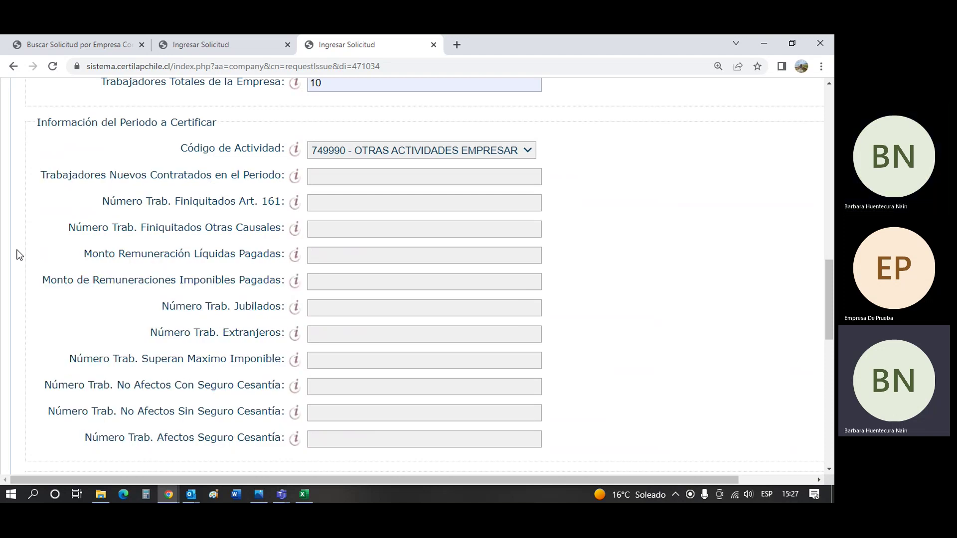
{"action": "left_click_drag", "start_coordinate": [40, 176], "coordinate": [291, 182]}
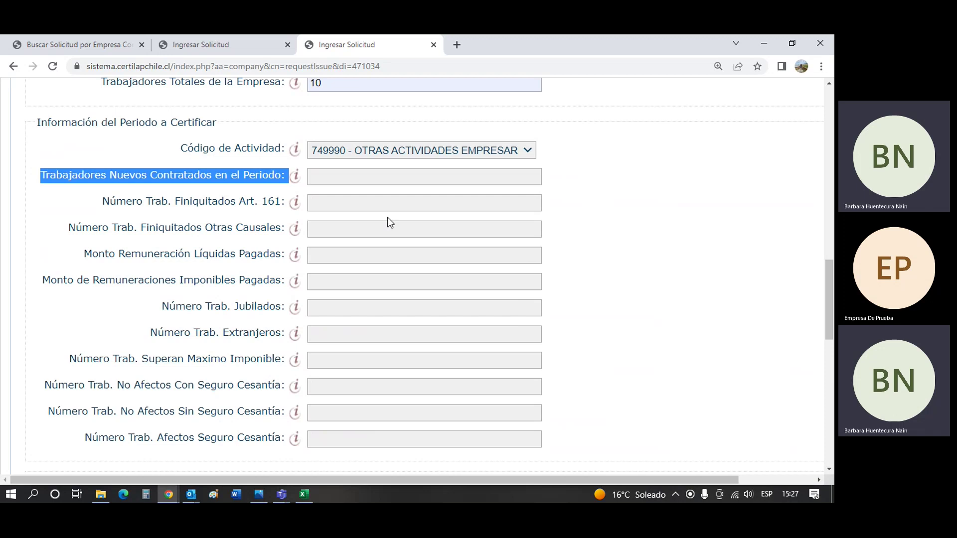
{"action": "scroll", "coordinate": [387, 219], "scroll_direction": "up", "scroll_amount": 1}
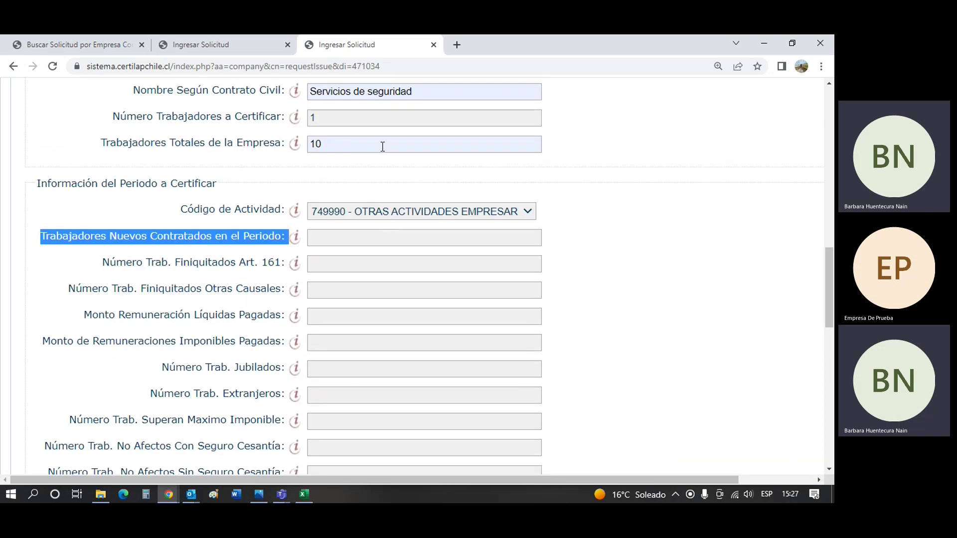
{"action": "double_click", "coordinate": [313, 119]}
{"action": "mouse_move", "coordinate": [291, 116]}
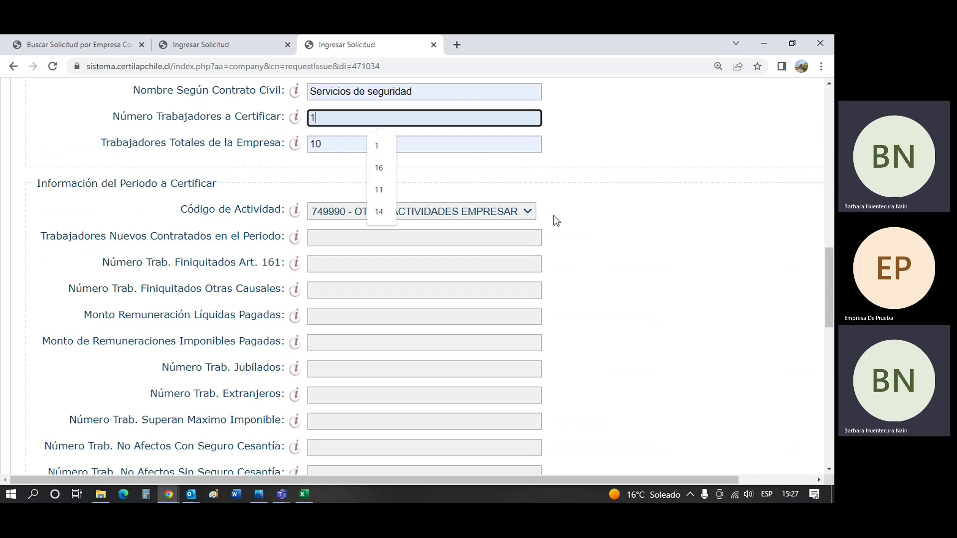
{"action": "left_click_drag", "start_coordinate": [40, 236], "coordinate": [282, 238]}
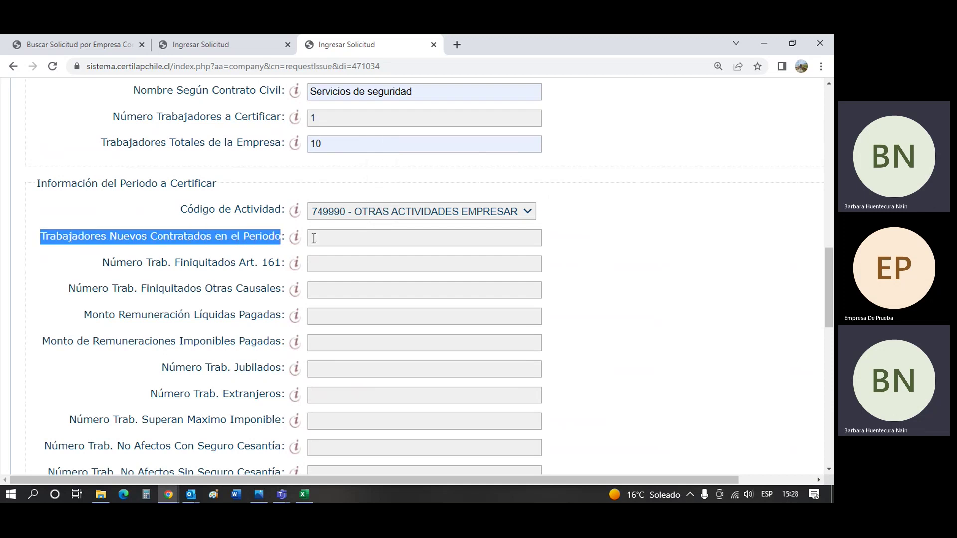
{"action": "left_click", "coordinate": [333, 241]}
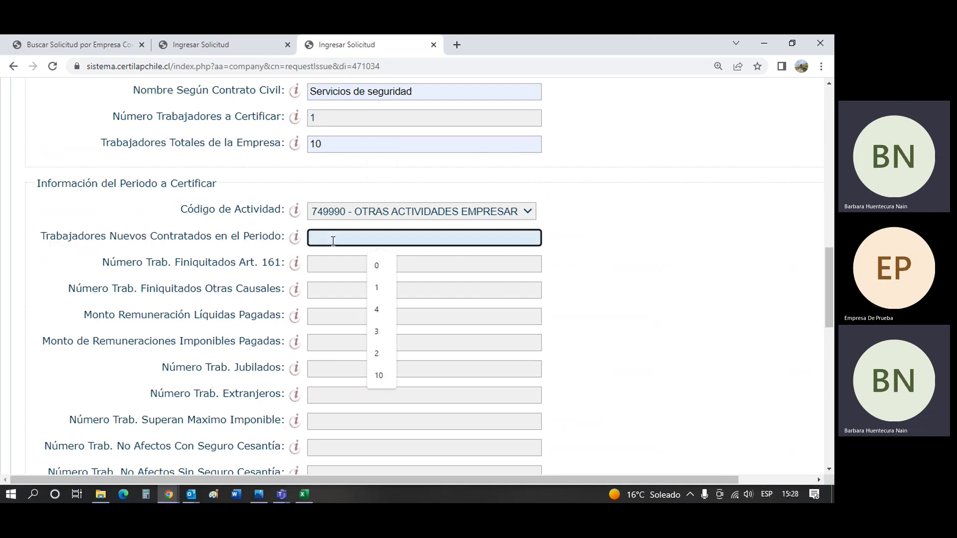
{"action": "left_click", "coordinate": [385, 261]}
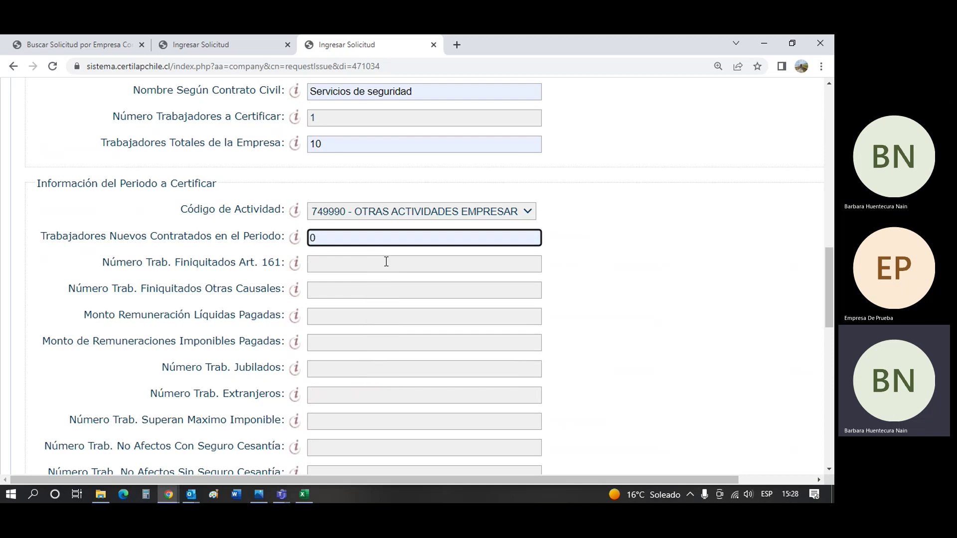
Set the number of dismissed workers to 0 for both Finiquitados Art. 161 and Finiquitados Otras Causales.
{"action": "scroll", "coordinate": [384, 262], "scroll_direction": "down", "scroll_amount": 1}
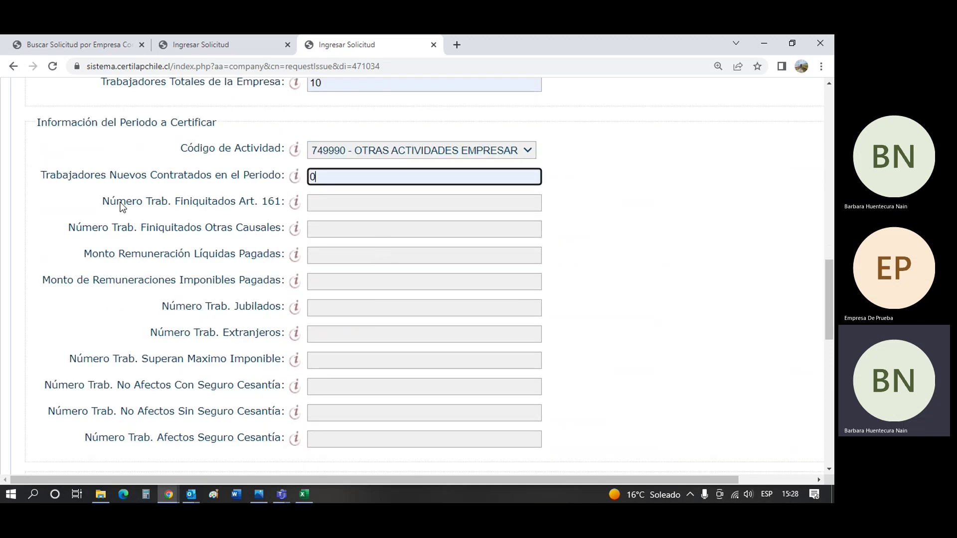
{"action": "left_click_drag", "start_coordinate": [101, 202], "coordinate": [236, 206]}
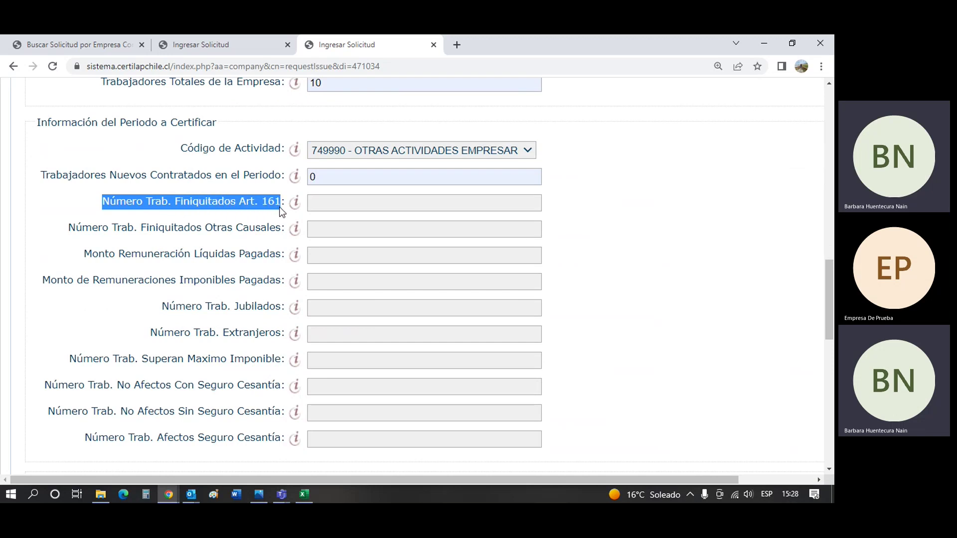
{"action": "left_click_drag", "start_coordinate": [281, 212], "coordinate": [284, 230]}
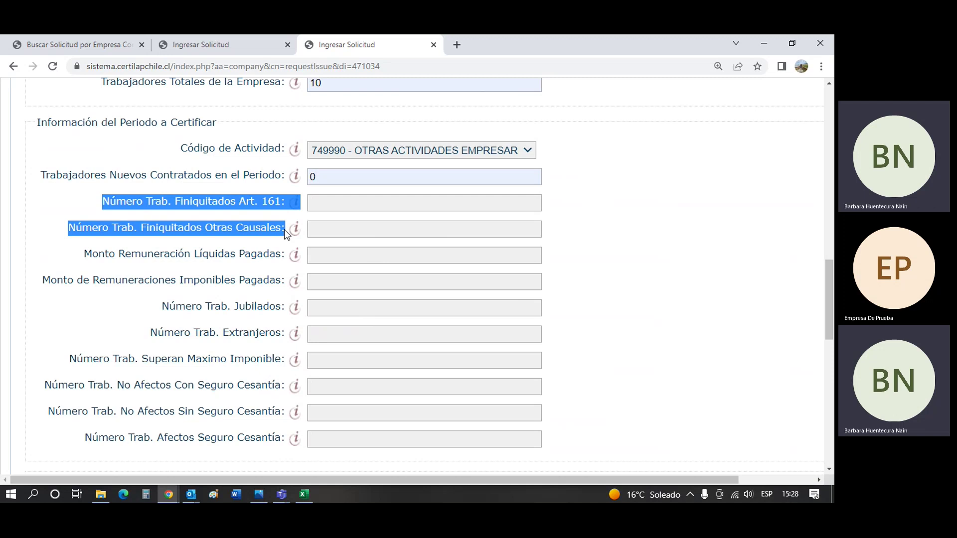
{"action": "left_click", "coordinate": [329, 213]}
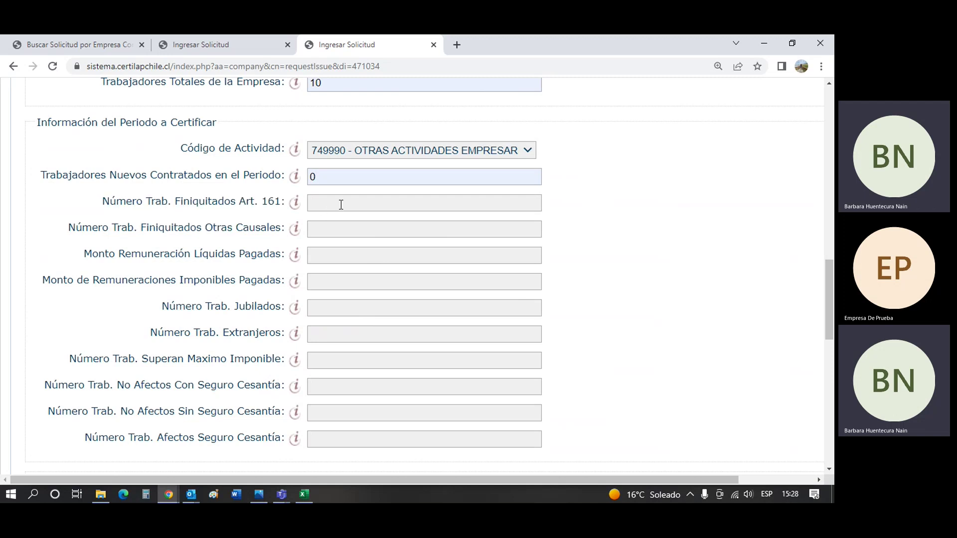
{"action": "left_click", "coordinate": [339, 205]}
{"action": "left_click", "coordinate": [376, 228]}
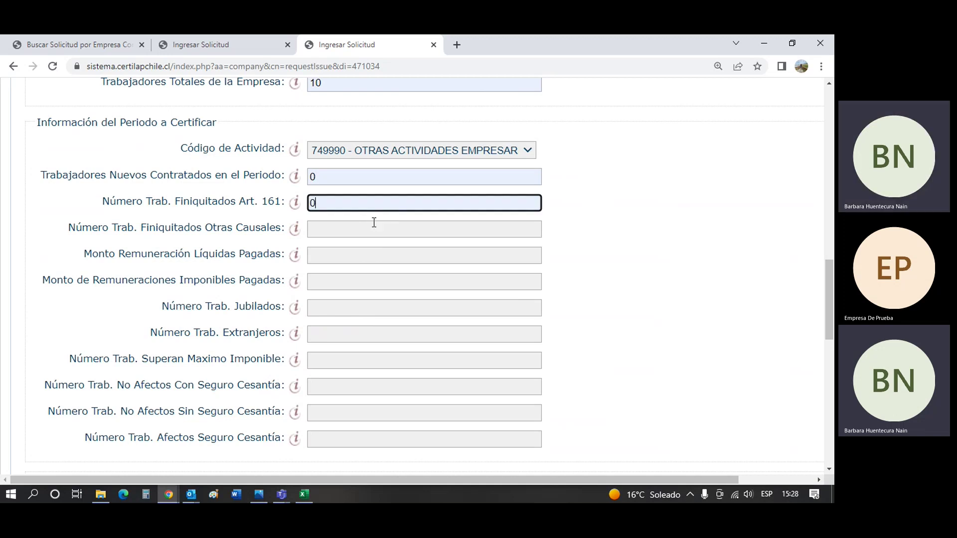
{"action": "left_click", "coordinate": [334, 234]}
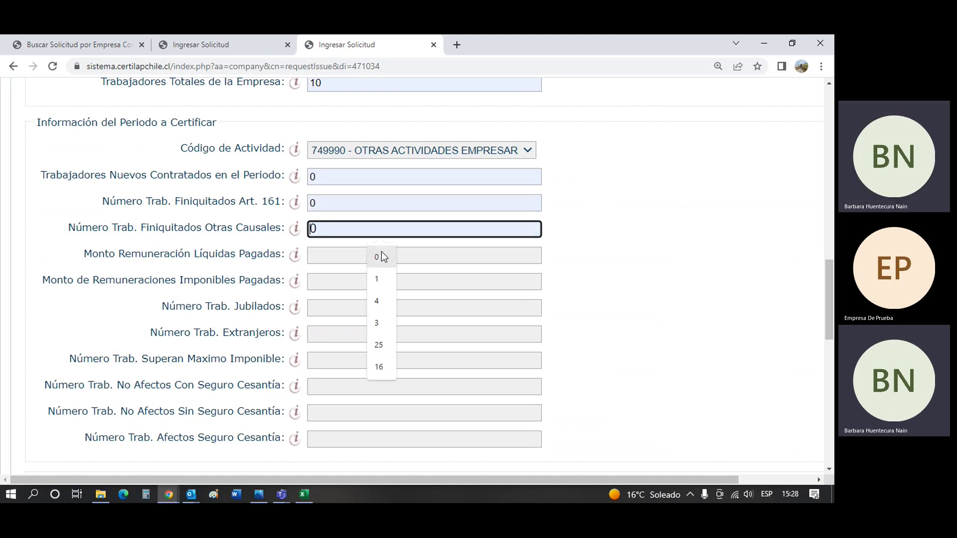
{"action": "left_click", "coordinate": [382, 251]}
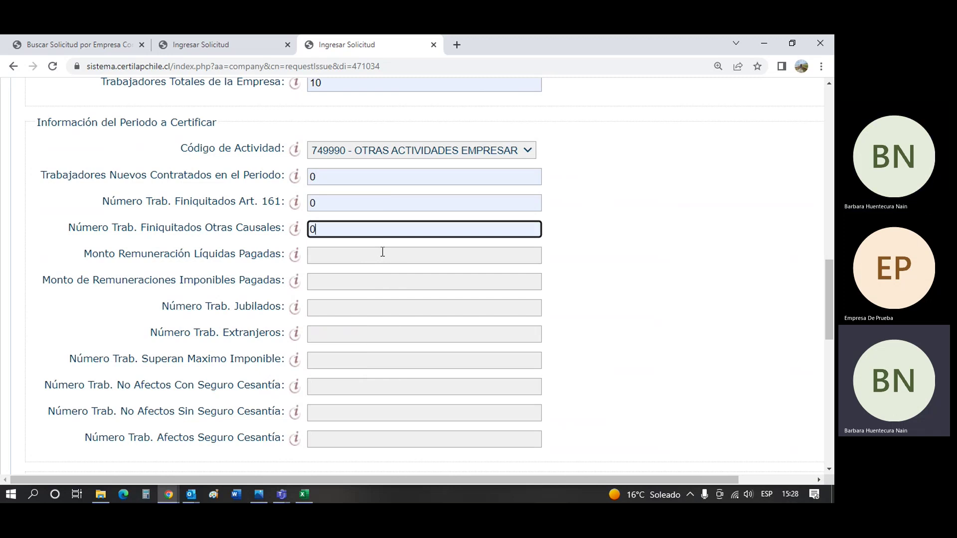
Set Monto Remuneración Líquidas Pagadas to 500000 and Monto de Remuneraciones Imponibles Pagadas to 600000.
{"action": "scroll", "coordinate": [383, 252], "scroll_direction": "down", "scroll_amount": 1}
{"action": "scroll", "coordinate": [382, 251], "scroll_direction": "down", "scroll_amount": 1}
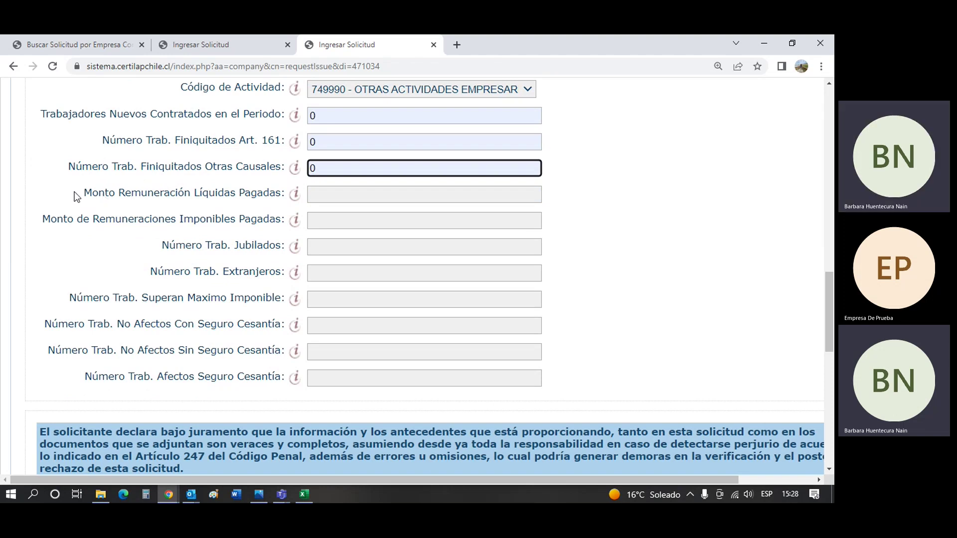
{"action": "left_click_drag", "start_coordinate": [74, 193], "coordinate": [282, 194]}
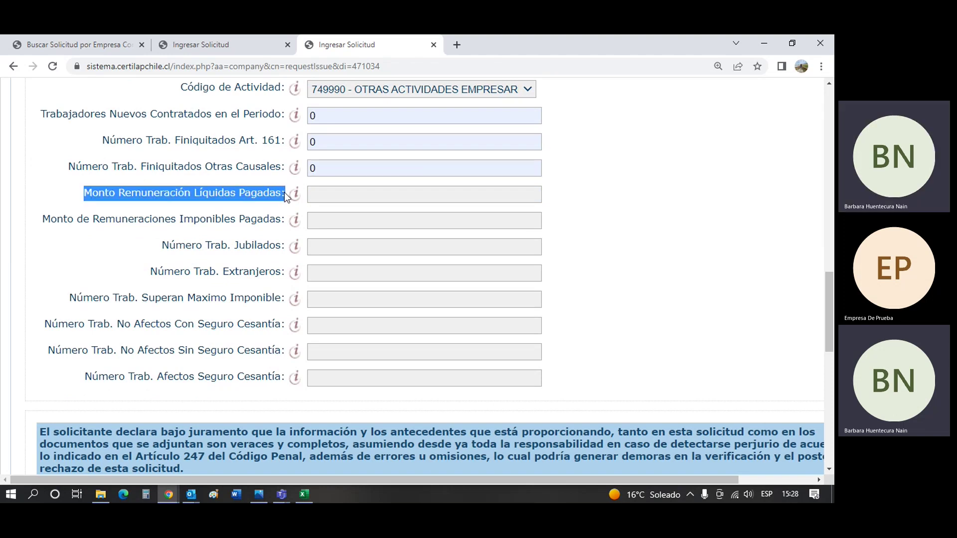
{"action": "left_click", "coordinate": [322, 197]}
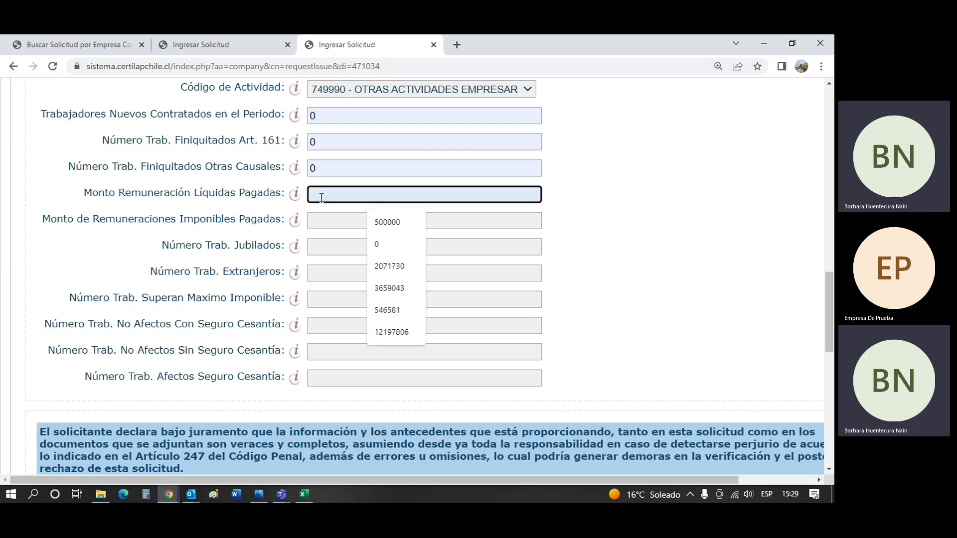
{"action": "left_click", "coordinate": [390, 224]}
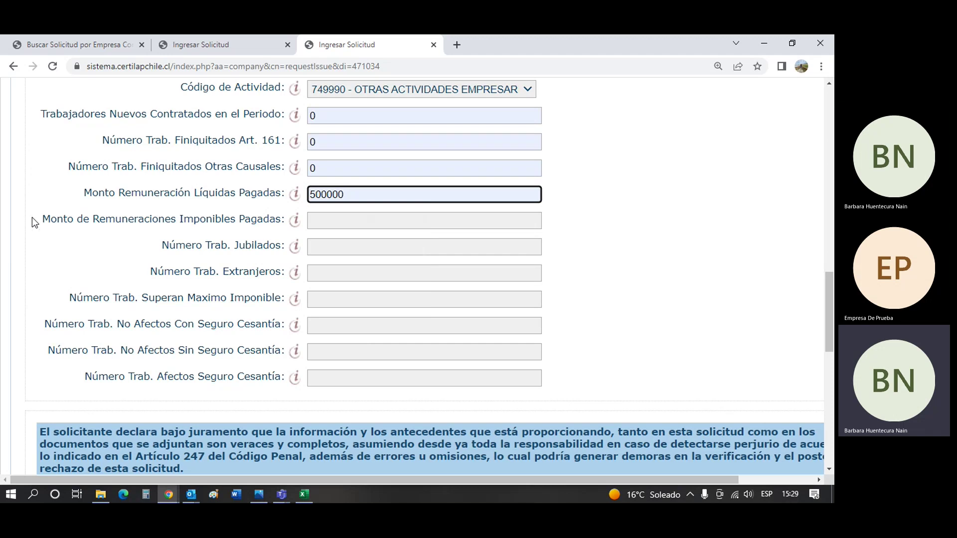
{"action": "left_click_drag", "start_coordinate": [32, 217], "coordinate": [195, 235]}
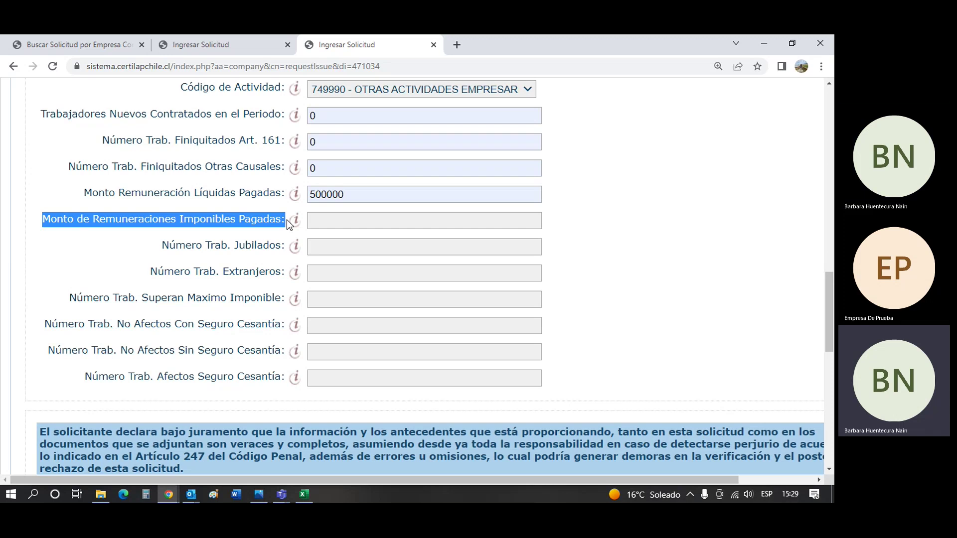
{"action": "left_click", "coordinate": [338, 223]}
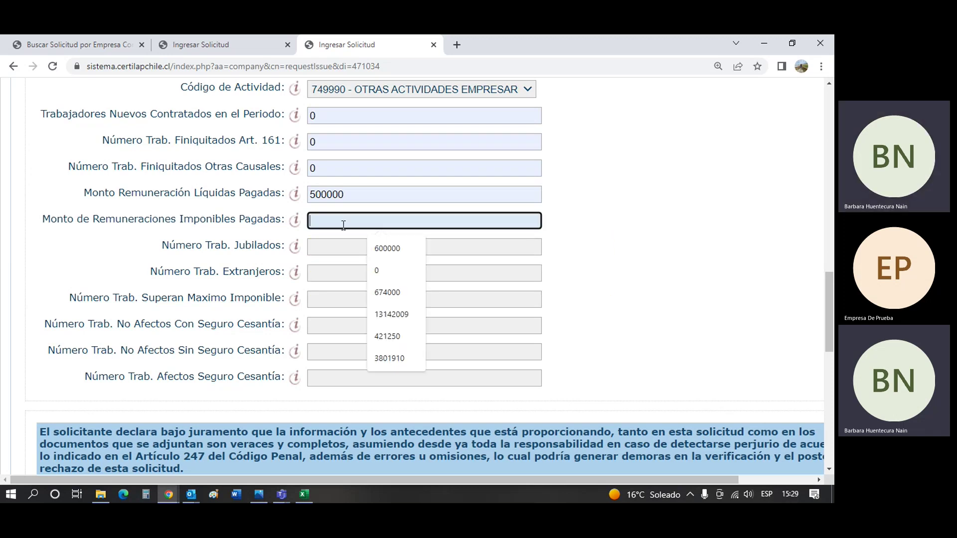
{"action": "left_click", "coordinate": [375, 250]}
Set both Número Trab. Jubilados and Número Trab. Extranjeros to 0 for the period to certify.
{"action": "scroll", "coordinate": [199, 232], "scroll_direction": "down", "scroll_amount": 1}
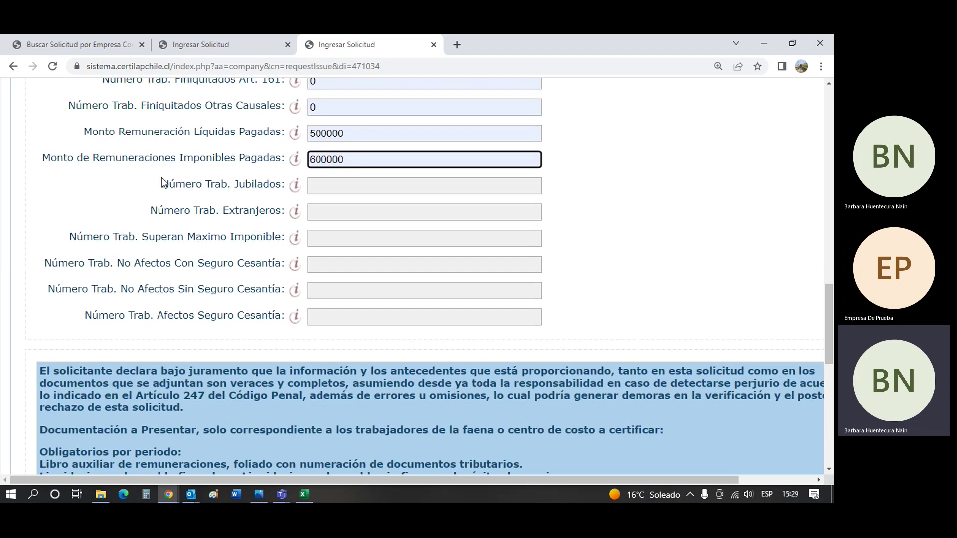
{"action": "left_click_drag", "start_coordinate": [164, 185], "coordinate": [287, 192]}
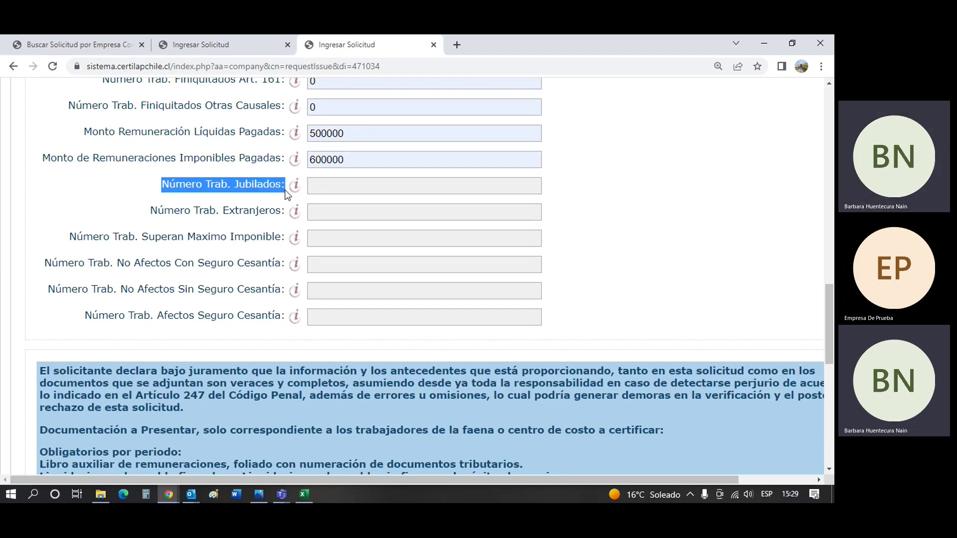
{"action": "left_click", "coordinate": [336, 188]}
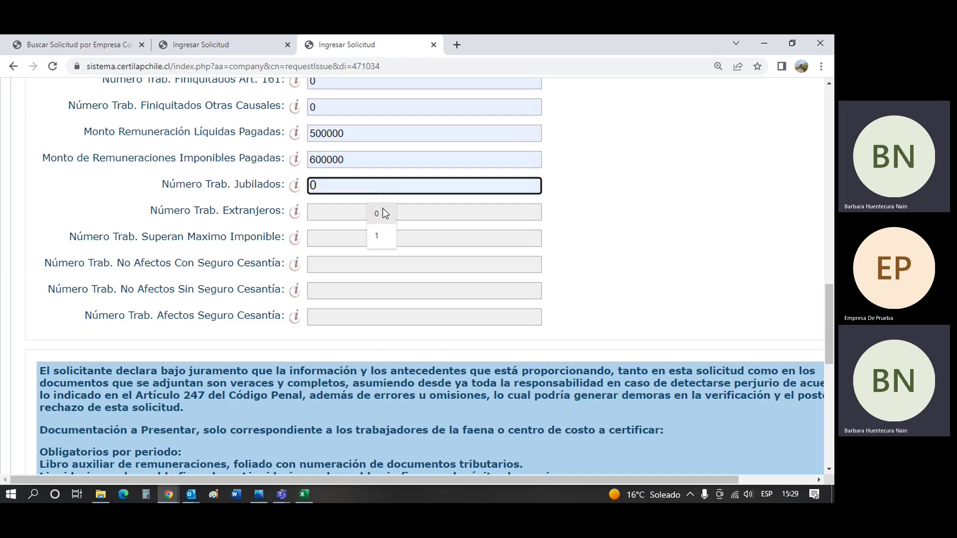
{"action": "left_click", "coordinate": [384, 213]}
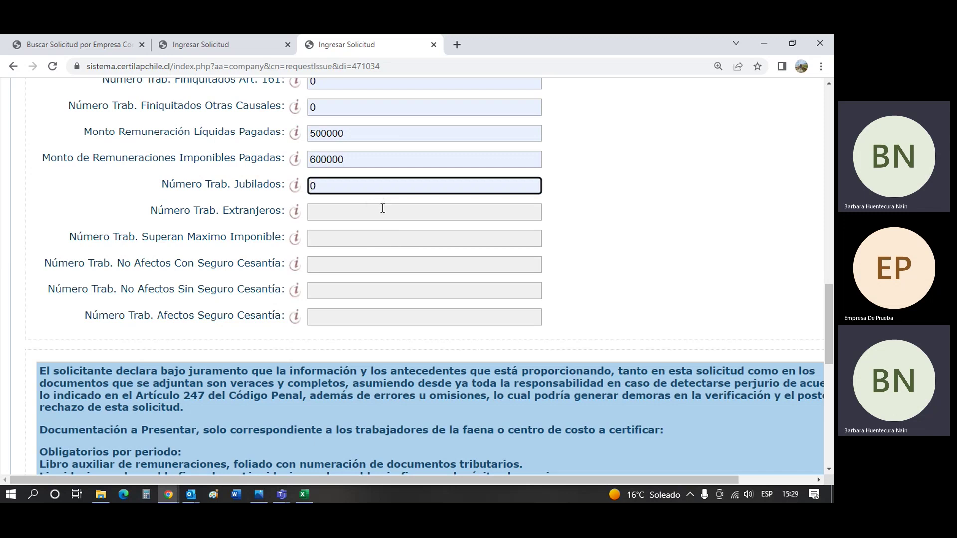
{"action": "scroll", "coordinate": [178, 201], "scroll_direction": "down", "scroll_amount": 1}
{"action": "scroll", "coordinate": [179, 202], "scroll_direction": "down", "scroll_amount": 1}
{"action": "left_click_drag", "start_coordinate": [151, 149], "coordinate": [286, 152]}
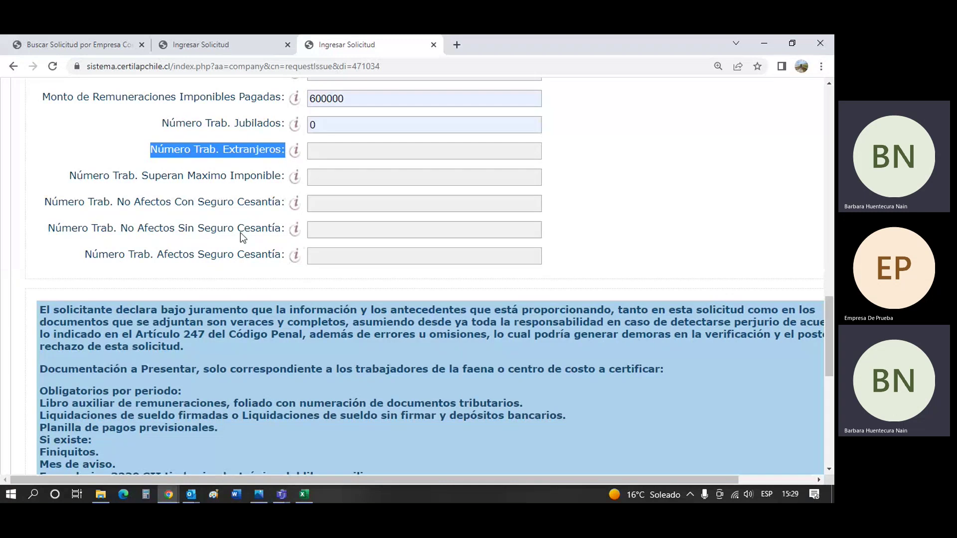
{"action": "scroll", "coordinate": [214, 304], "scroll_direction": "up", "scroll_amount": 1}
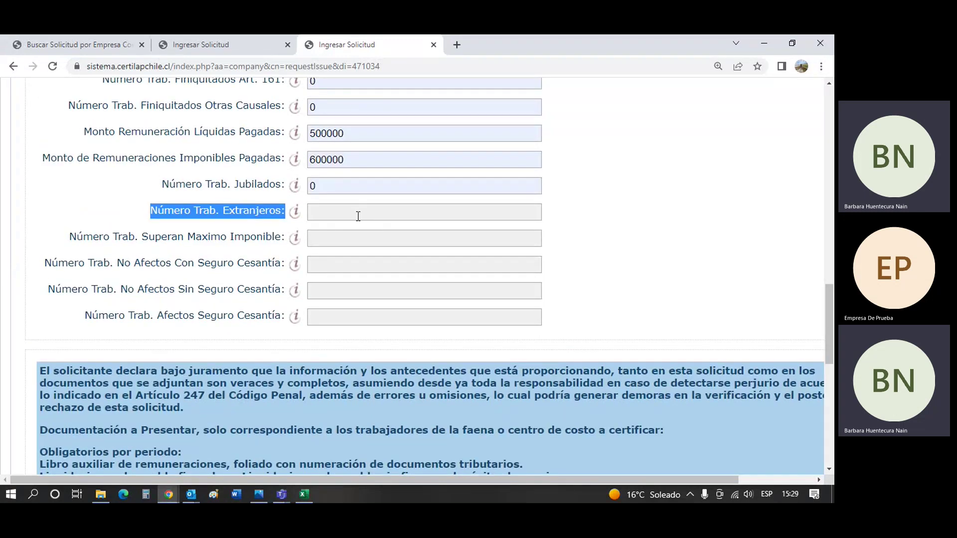
{"action": "left_click", "coordinate": [358, 216]}
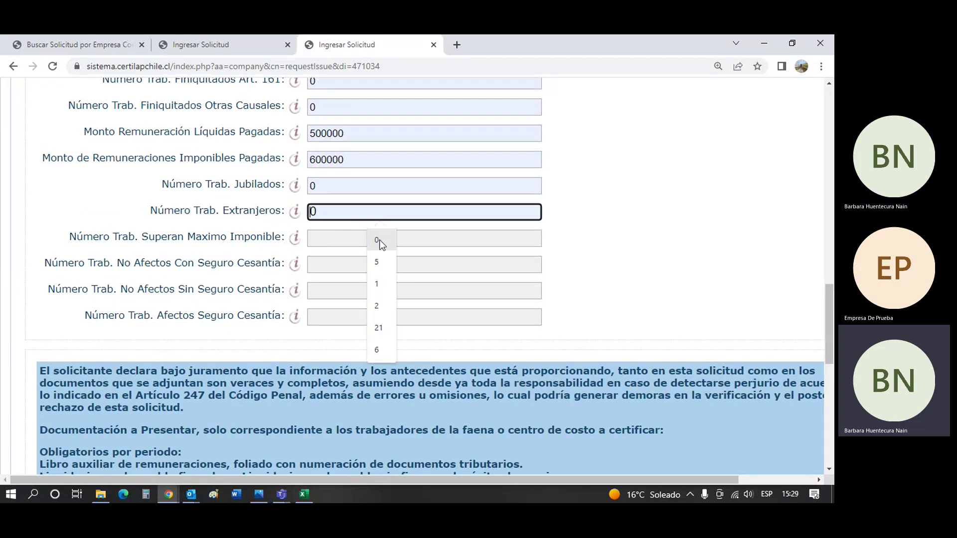
{"action": "left_click", "coordinate": [377, 241]}
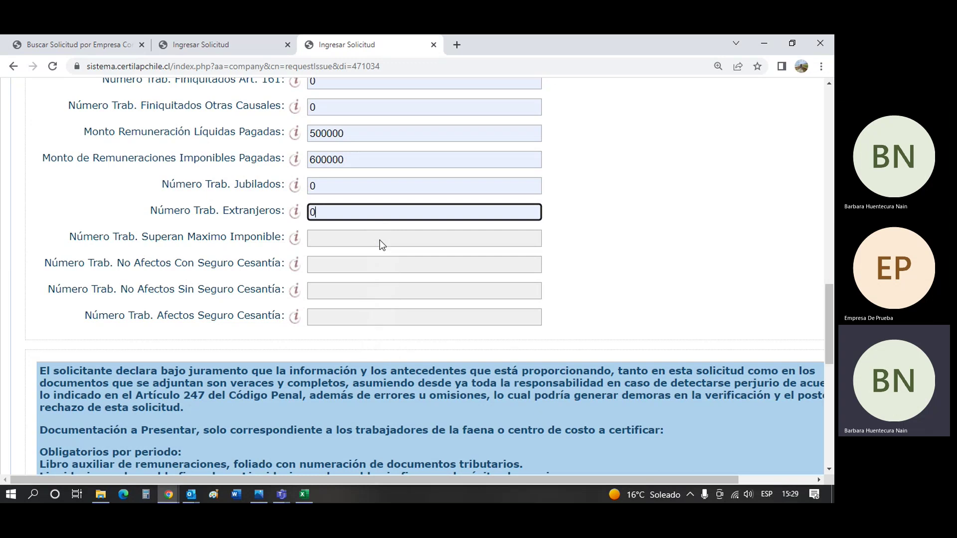
{"action": "left_click", "coordinate": [148, 208]}
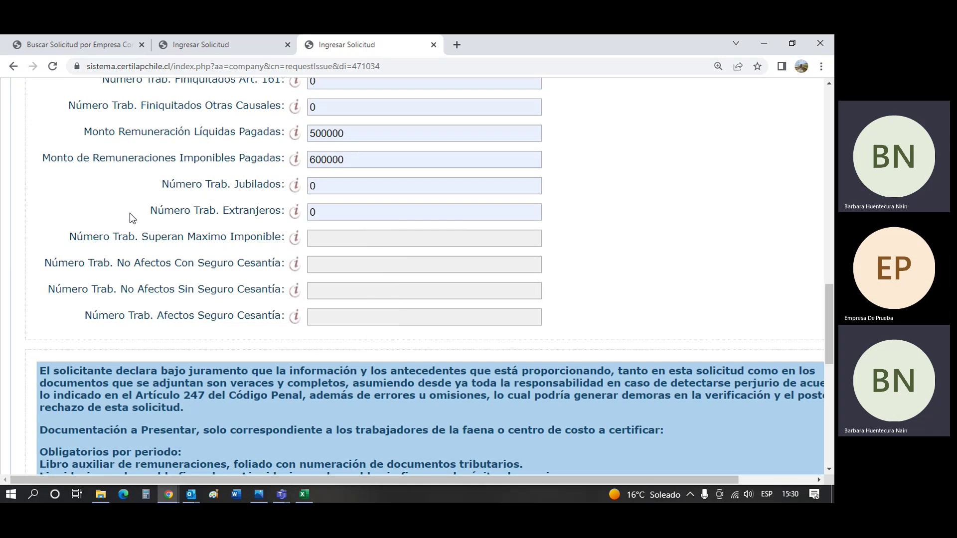
{"action": "left_click_drag", "start_coordinate": [151, 210], "coordinate": [219, 213]}
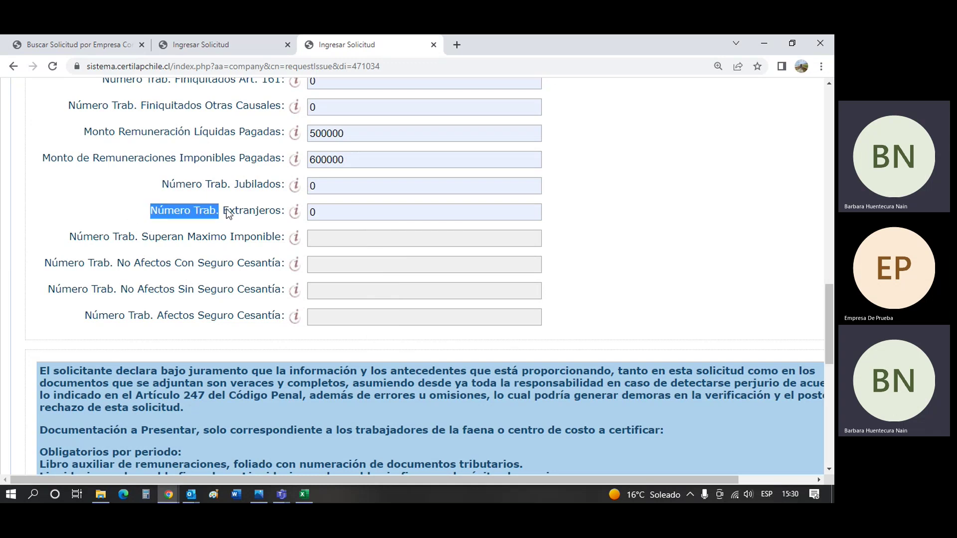
{"action": "left_click", "coordinate": [120, 193]}
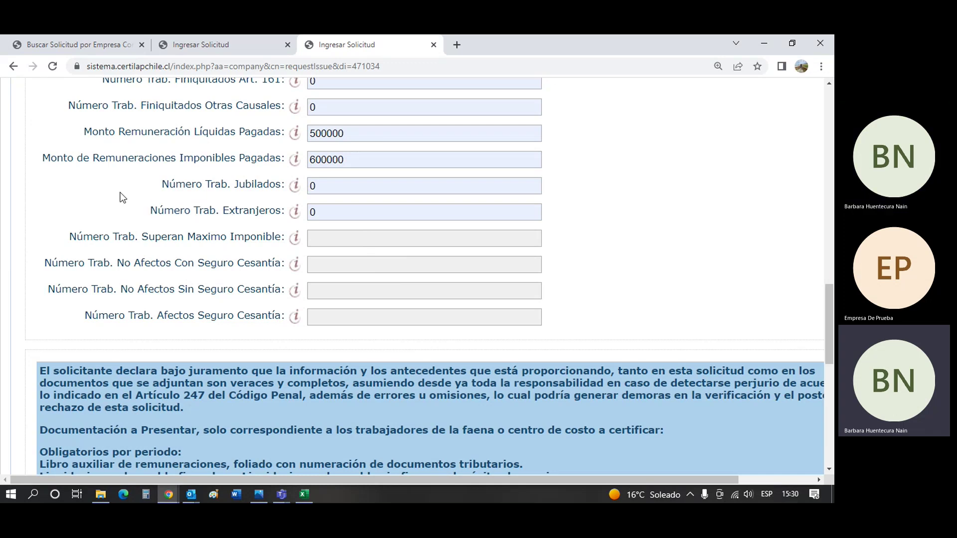
Set the number of workers exceeding the maximum taxable pay, Número Trab. Superan Maximo Imponible, to 0.
{"action": "scroll", "coordinate": [118, 192], "scroll_direction": "down", "scroll_amount": 1}
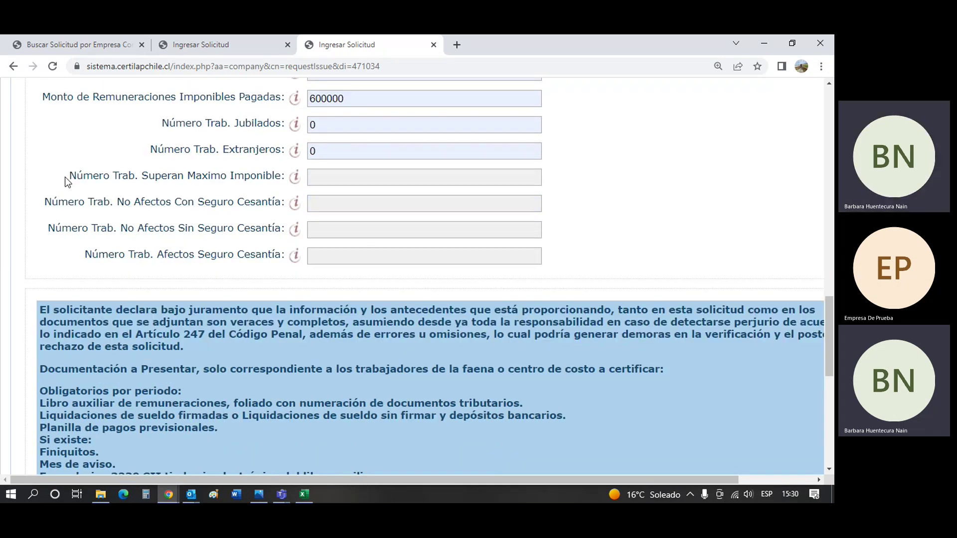
{"action": "left_click_drag", "start_coordinate": [65, 177], "coordinate": [232, 183]}
{"action": "left_click_drag", "start_coordinate": [271, 177], "coordinate": [280, 178]}
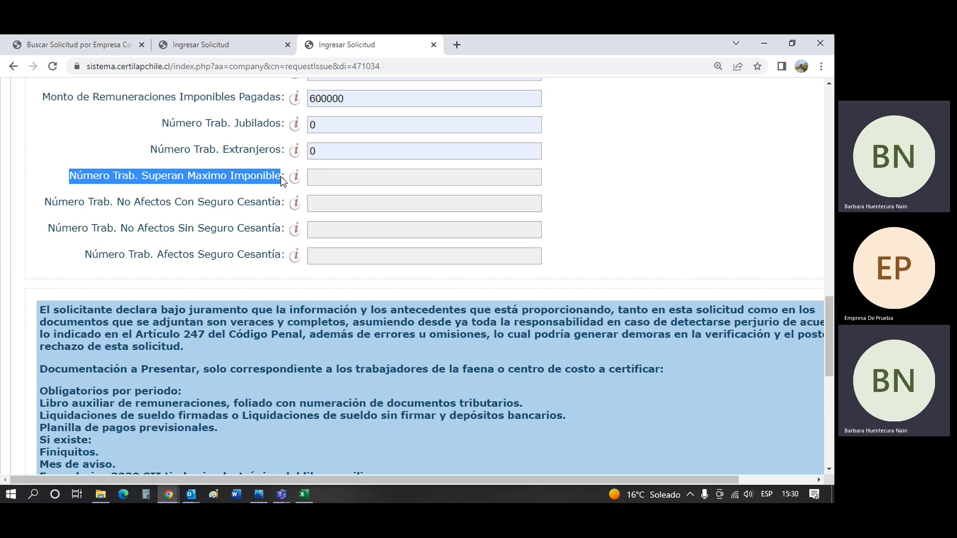
{"action": "scroll", "coordinate": [281, 177], "scroll_direction": "up", "scroll_amount": 1}
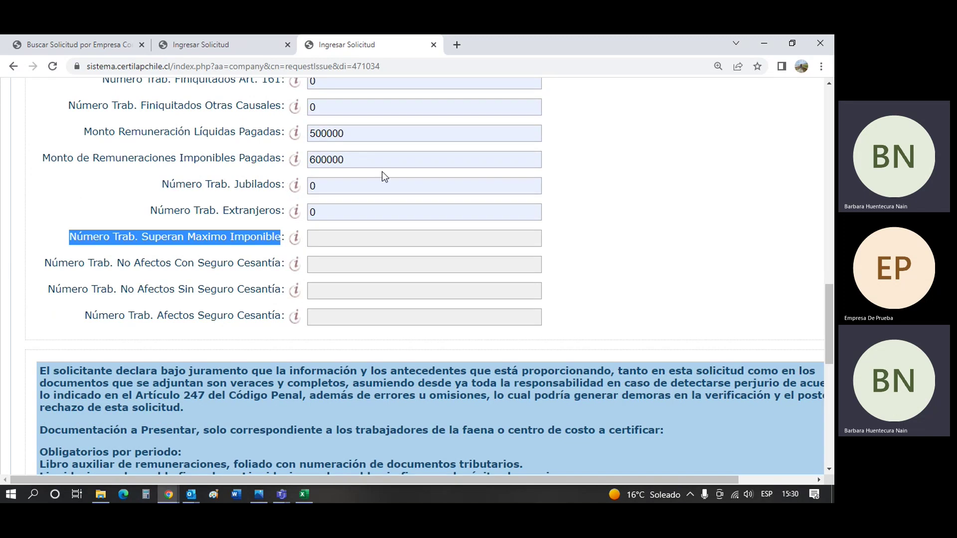
{"action": "left_click", "coordinate": [301, 158]}
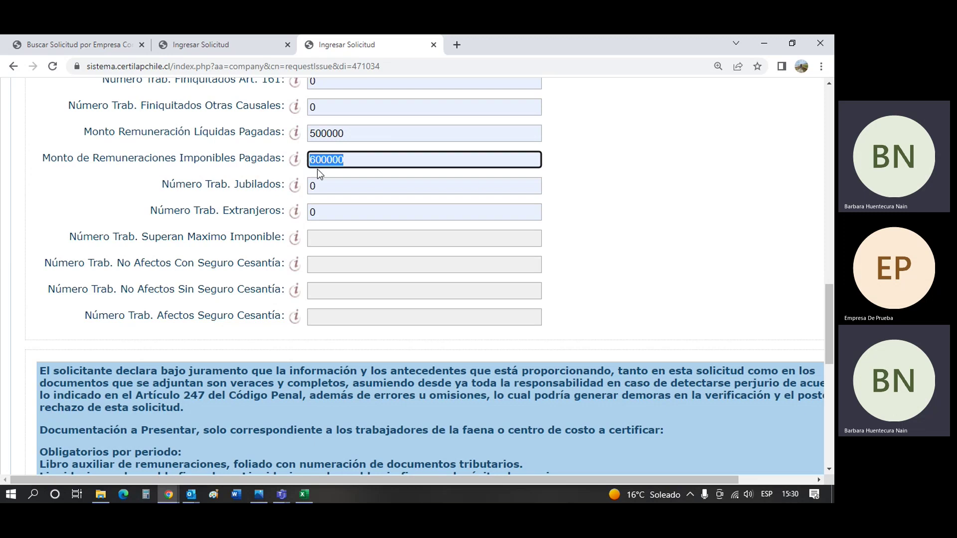
{"action": "left_click", "coordinate": [330, 237]}
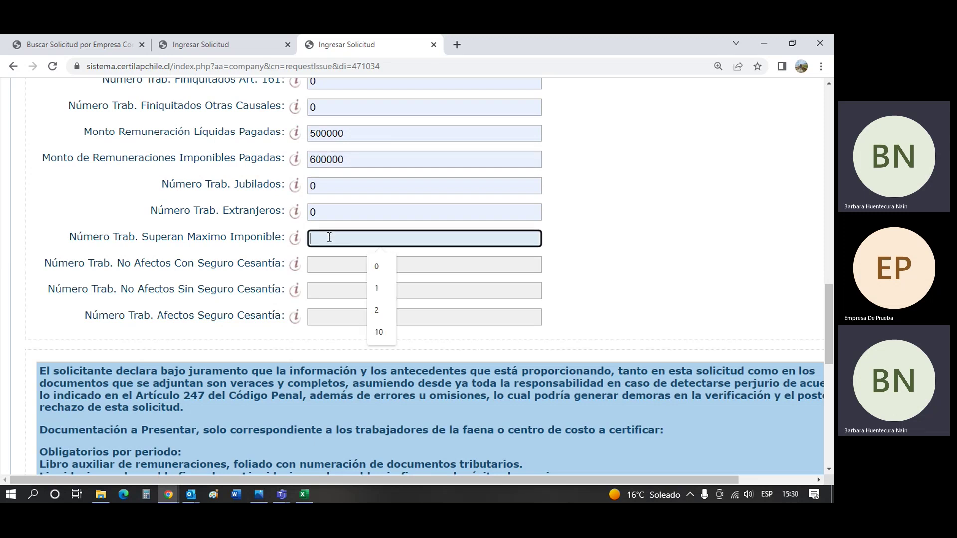
{"action": "left_click", "coordinate": [376, 266]}
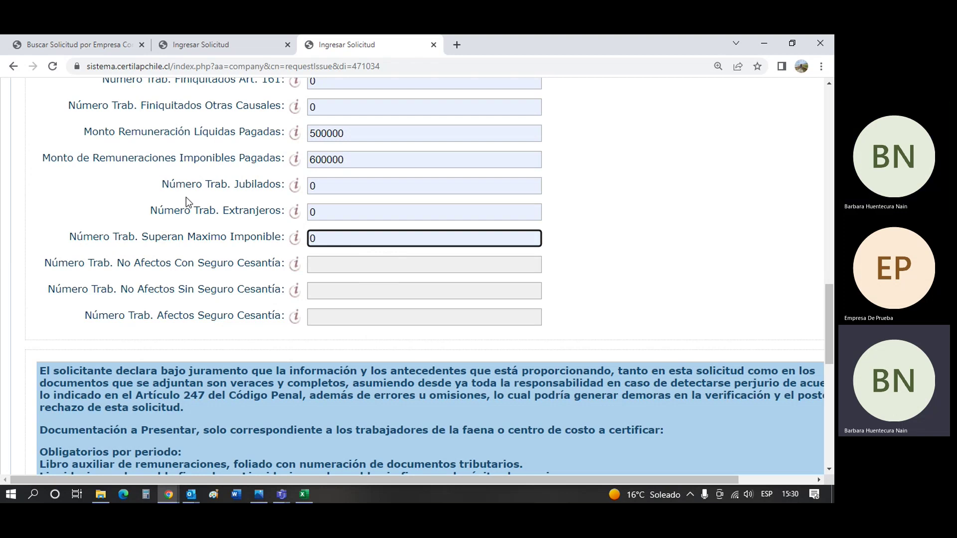
Check the help for the No Afectos fields and set the workers Con Seguro Cesantía and Sin Seguro Cesantía to 0 each.
{"action": "scroll", "coordinate": [186, 198], "scroll_direction": "down", "scroll_amount": 1}
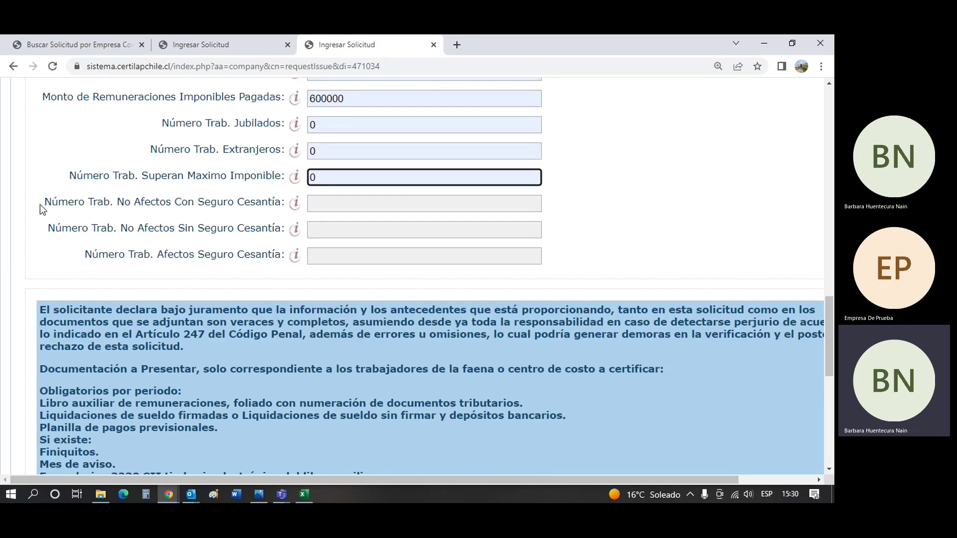
{"action": "left_click_drag", "start_coordinate": [35, 202], "coordinate": [286, 226]}
{"action": "left_click", "coordinate": [289, 211]}
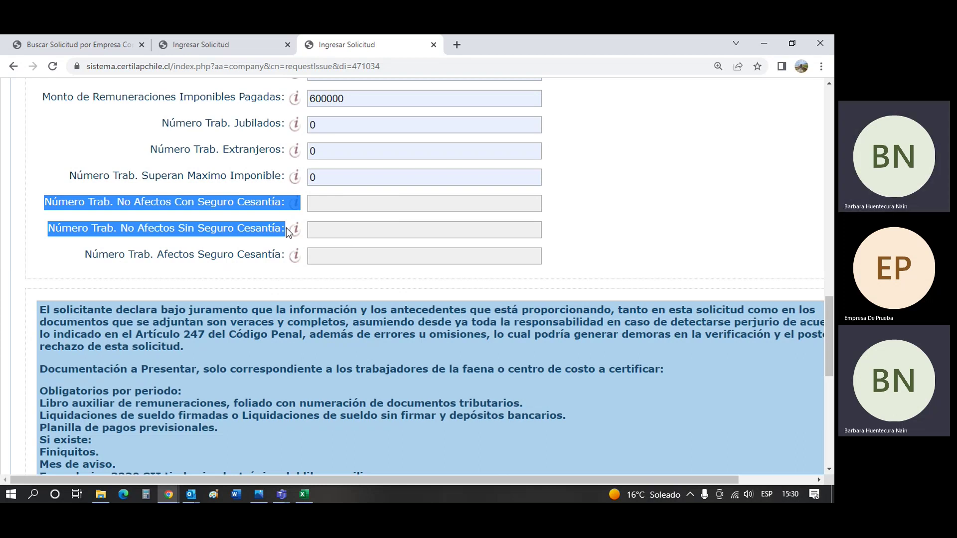
{"action": "mouse_move", "coordinate": [292, 229]}
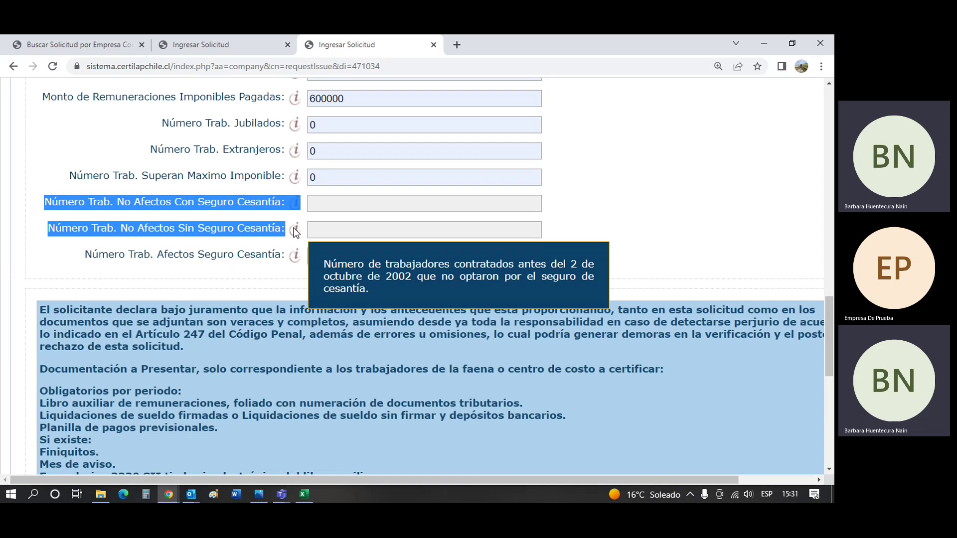
{"action": "left_click", "coordinate": [323, 199]}
{"action": "left_click", "coordinate": [387, 234]}
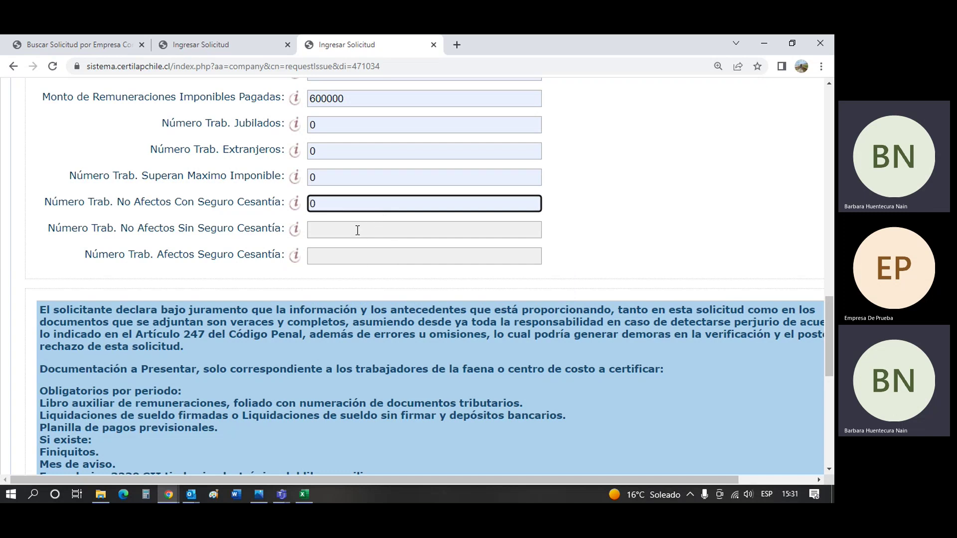
{"action": "left_click", "coordinate": [358, 231]}
{"action": "left_click", "coordinate": [385, 259]}
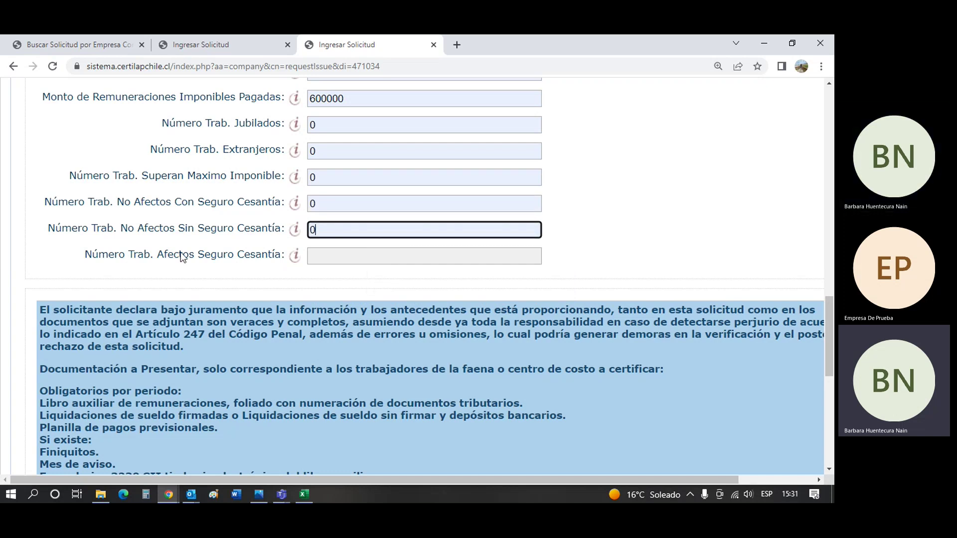
Check the help for Número Trab. Afectos Seguro Cesantía and set that field to 1.
{"action": "left_click", "coordinate": [72, 268]}
{"action": "left_click_drag", "start_coordinate": [72, 256], "coordinate": [286, 256]}
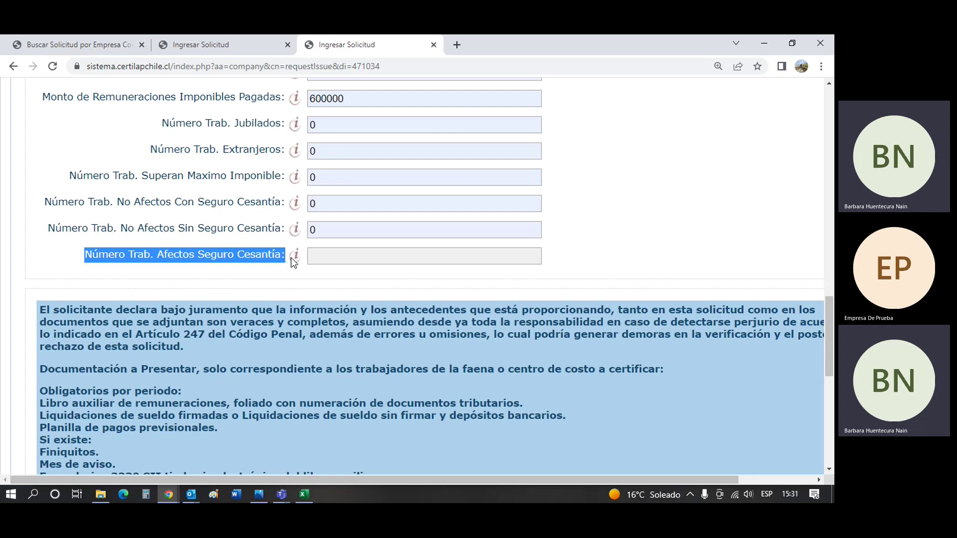
{"action": "mouse_move", "coordinate": [291, 259]}
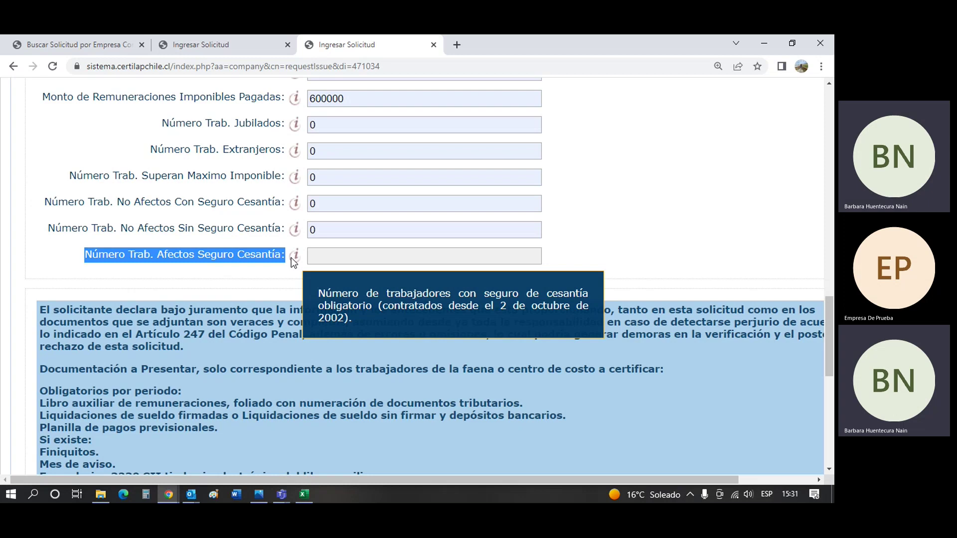
{"action": "left_click", "coordinate": [330, 261]}
{"action": "type", "text": "1"}
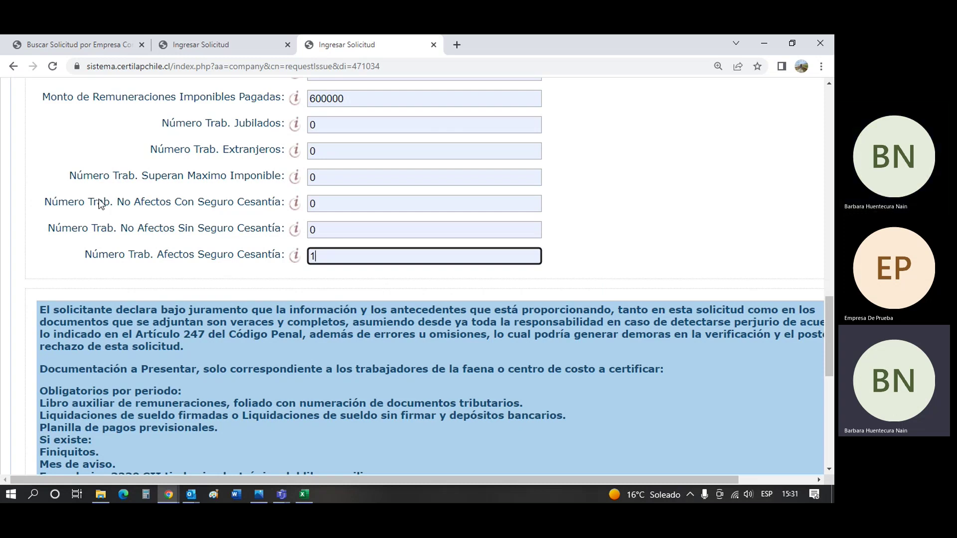
Look over the completed period data and set Objeto del Certificado to Cumplimiento de Obligaciones under Emisión del Certificado.
{"action": "scroll", "coordinate": [354, 173], "scroll_direction": "up", "scroll_amount": 5}
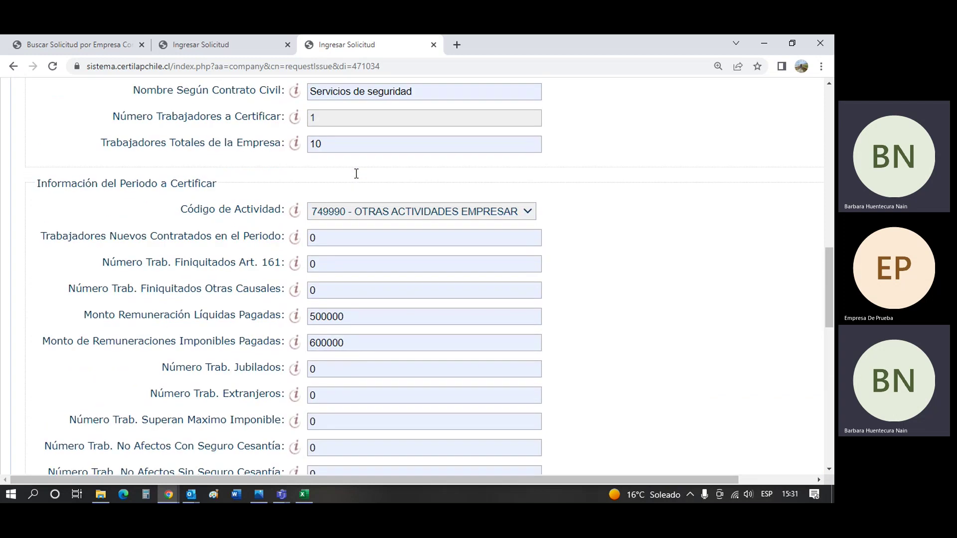
{"action": "scroll", "coordinate": [357, 173], "scroll_direction": "up", "scroll_amount": 1}
{"action": "scroll", "coordinate": [357, 174], "scroll_direction": "down", "scroll_amount": 9}
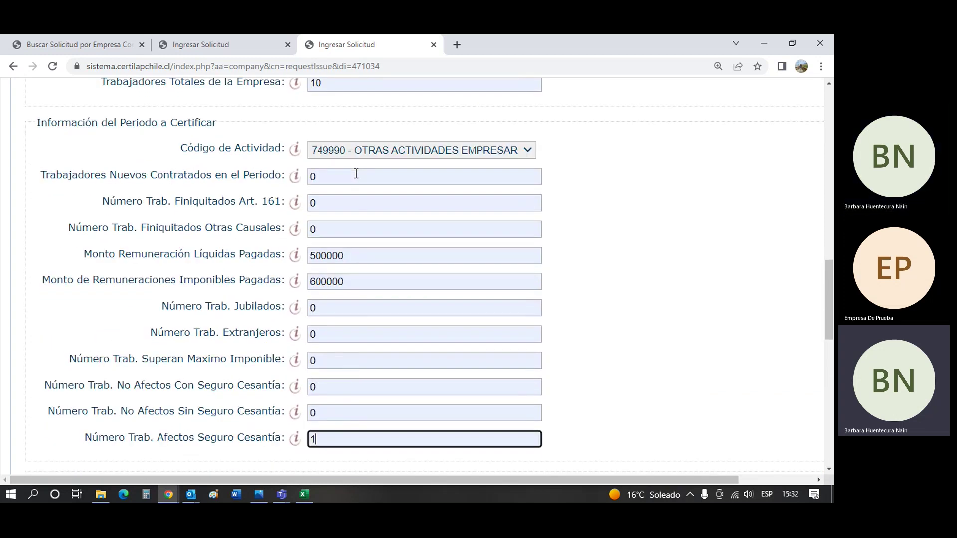
{"action": "scroll", "coordinate": [356, 173], "scroll_direction": "down", "scroll_amount": 6}
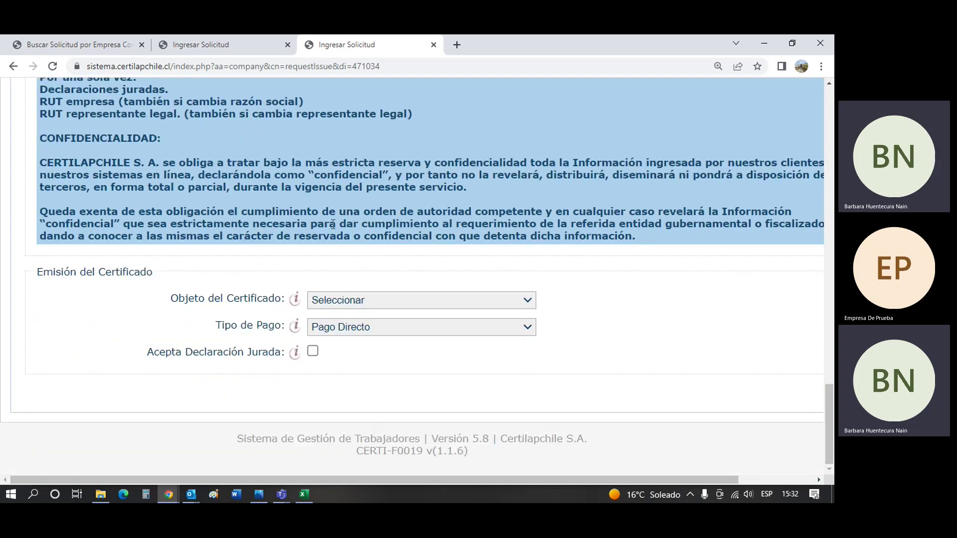
{"action": "left_click", "coordinate": [399, 306]}
{"action": "left_click", "coordinate": [378, 356]}
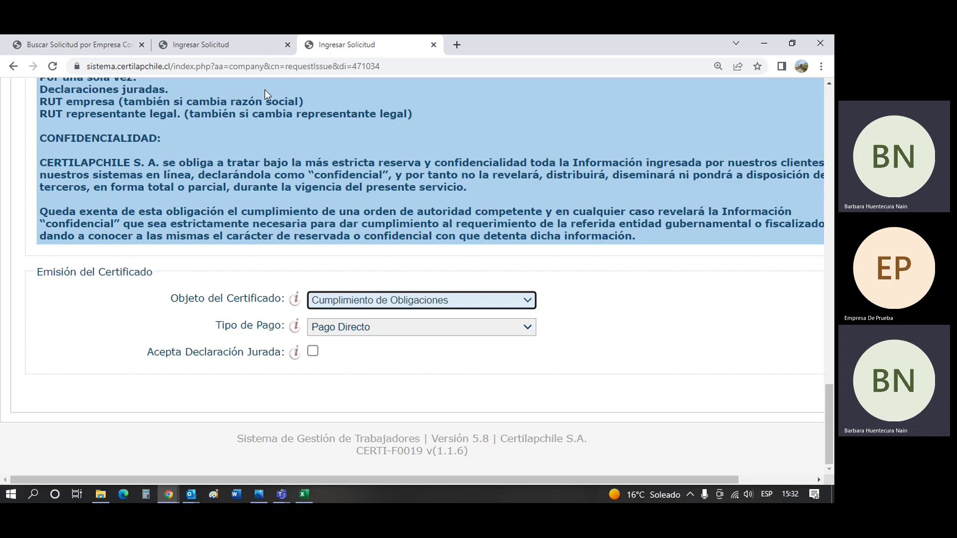
Review the available Tipo de Pago options in the other open request form and return to the June 2022 request.
{"action": "left_click", "coordinate": [200, 45]}
{"action": "scroll", "coordinate": [404, 349], "scroll_direction": "down", "scroll_amount": 2}
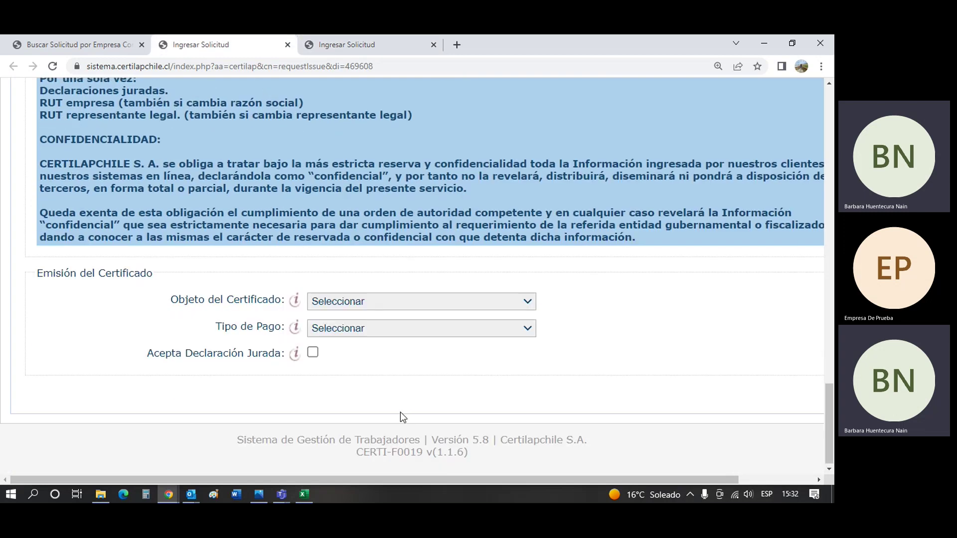
{"action": "left_click", "coordinate": [385, 333]}
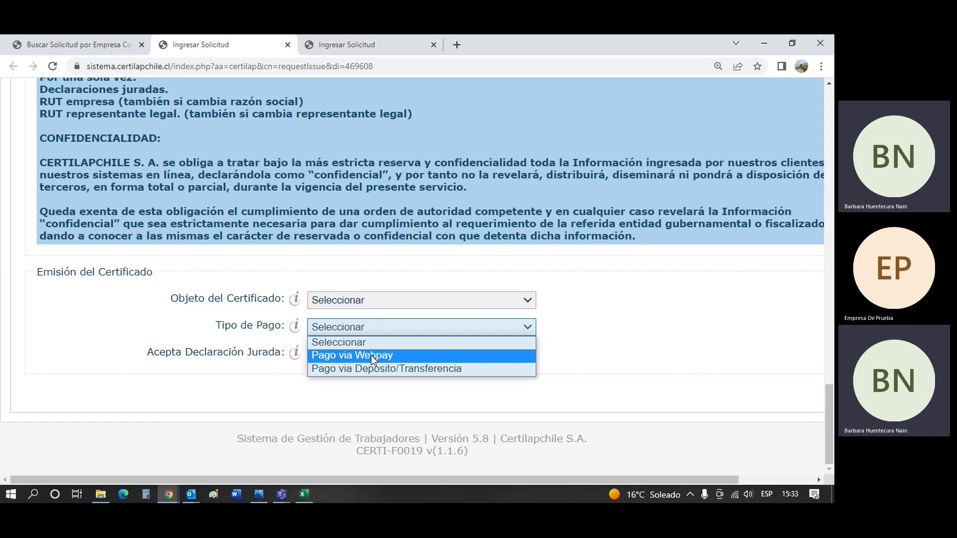
{"action": "left_click", "coordinate": [393, 52]}
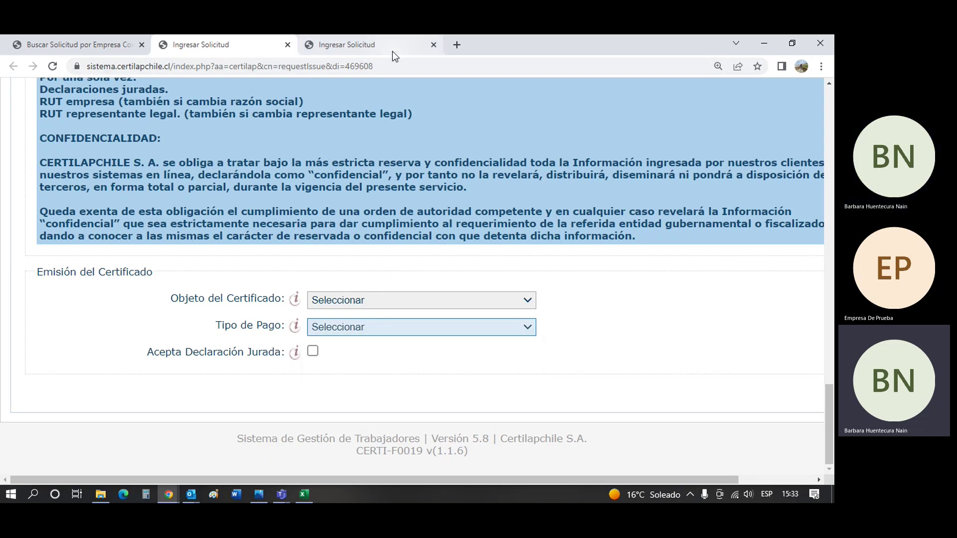
{"action": "left_click", "coordinate": [393, 52]}
Accept the Declaración Jurada, submit the request for review, and close the worker count dialog without confirming it.
{"action": "mouse_move", "coordinate": [303, 359]}
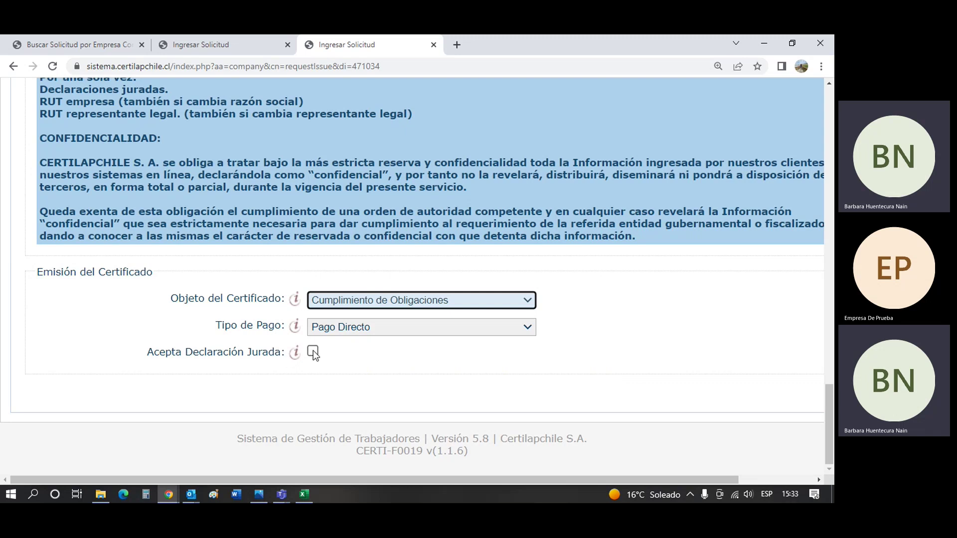
{"action": "left_click", "coordinate": [313, 352]}
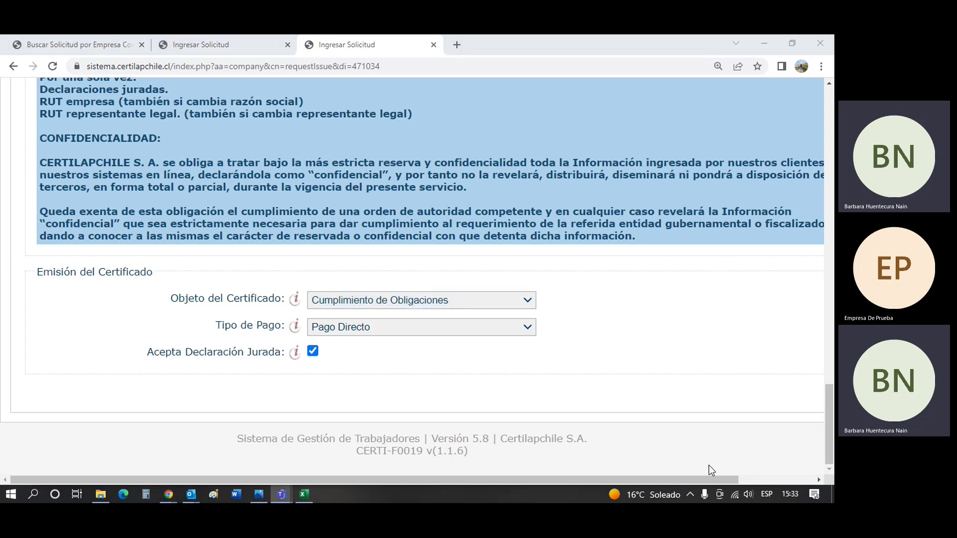
{"action": "left_click_drag", "start_coordinate": [713, 481], "coordinate": [806, 479]}
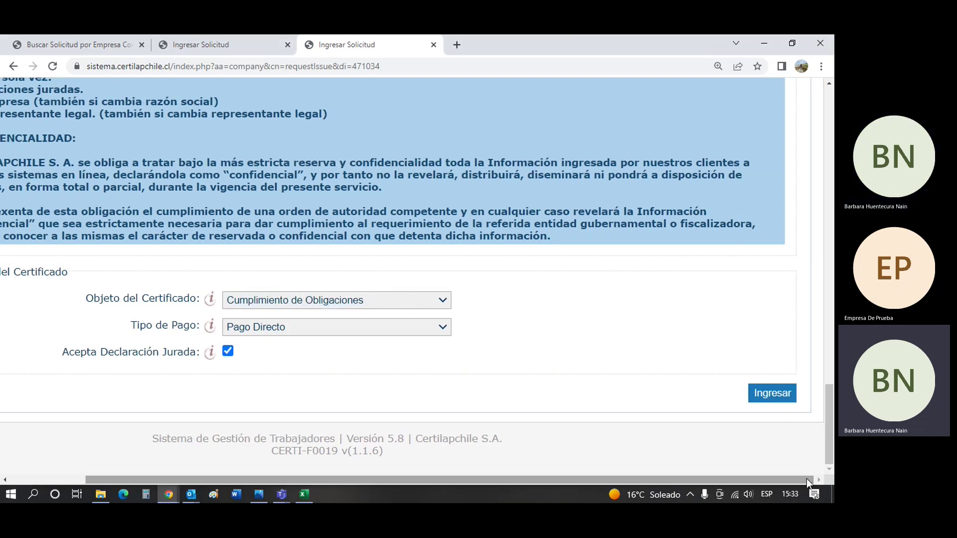
{"action": "left_click", "coordinate": [792, 394]}
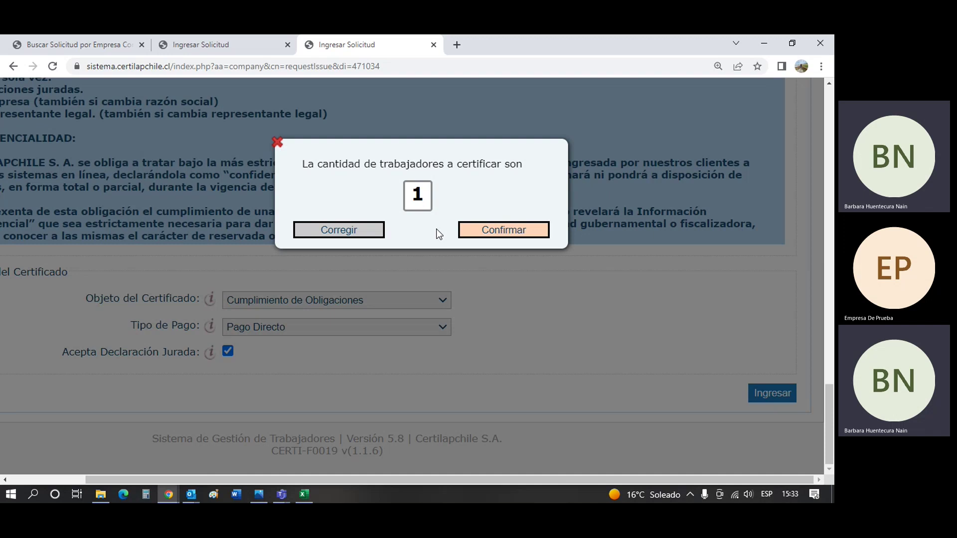
{"action": "left_click", "coordinate": [277, 144]}
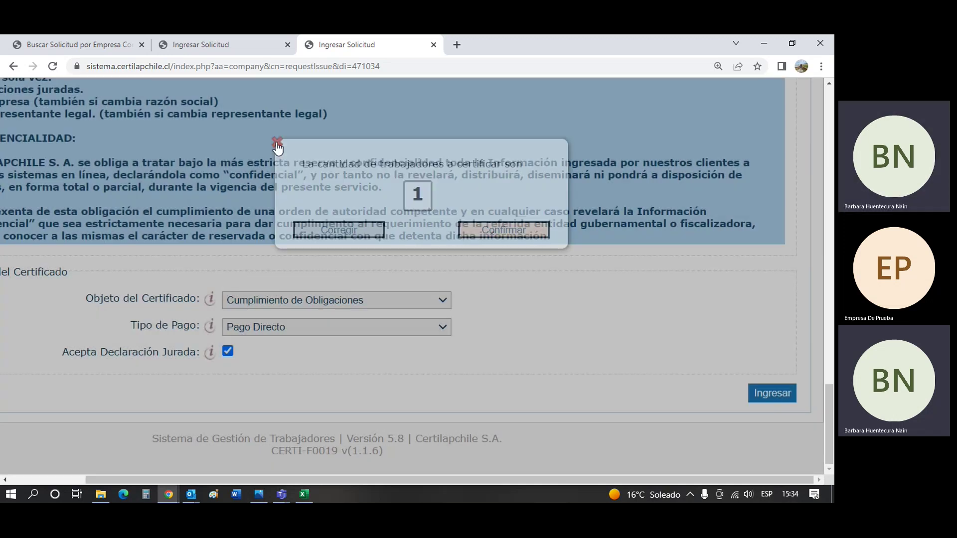
Check the Tipo de Pago options, keeping Pago Directo, and submit the request, confirming 1 worker to certify.
{"action": "left_click", "coordinate": [286, 329]}
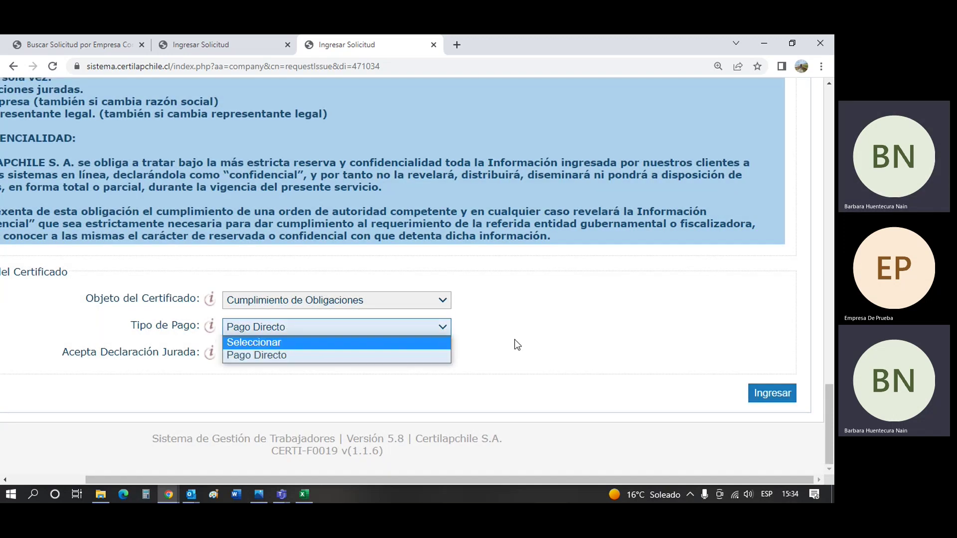
{"action": "key", "text": "Tab"}
{"action": "key", "text": "space"}
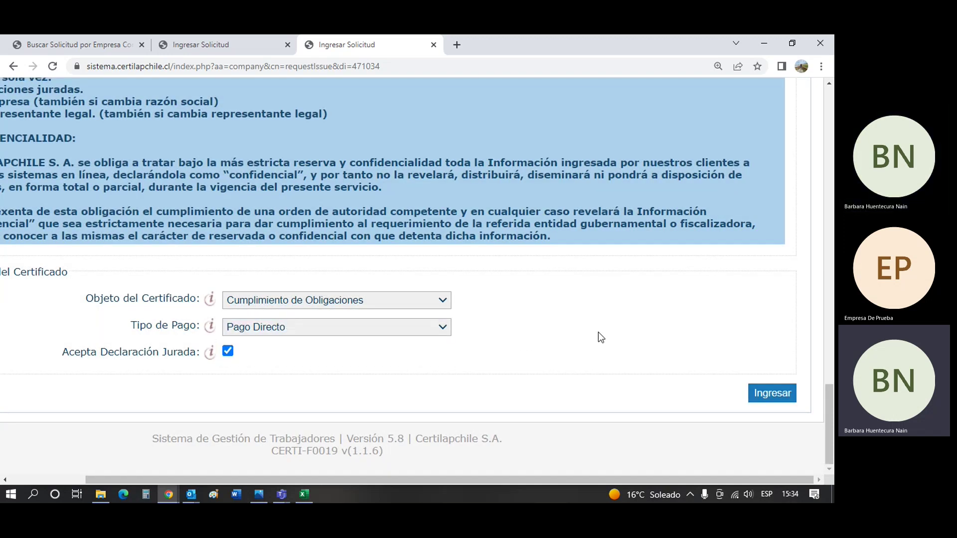
{"action": "left_click", "coordinate": [791, 397]}
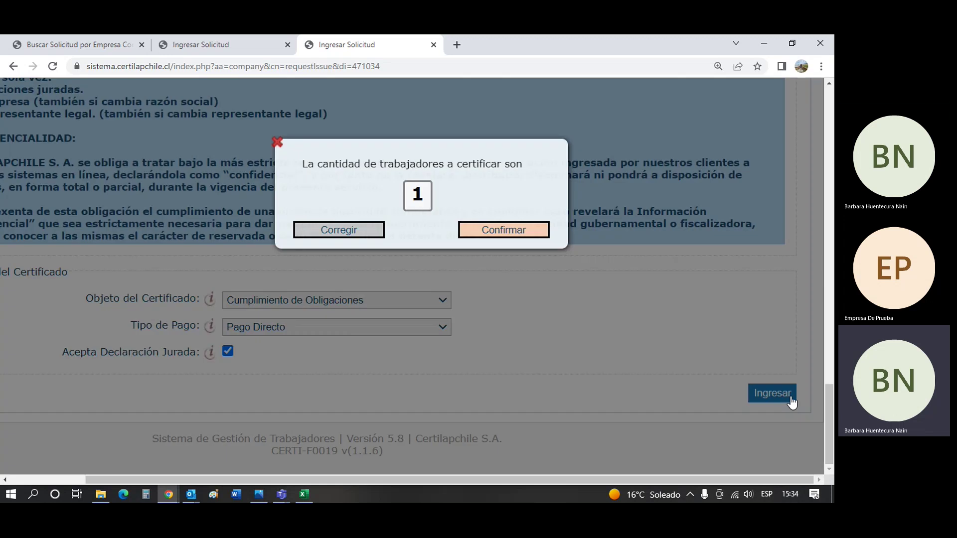
{"action": "left_click", "coordinate": [515, 232]}
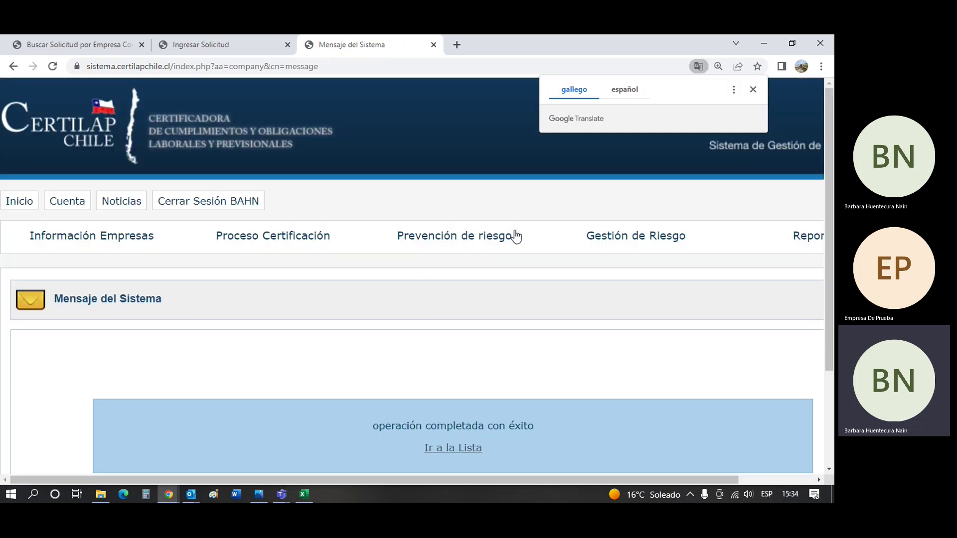
Return to the request list and check the certification status of the Jun 2022 request.
{"action": "scroll", "coordinate": [436, 325], "scroll_direction": "down", "scroll_amount": 3}
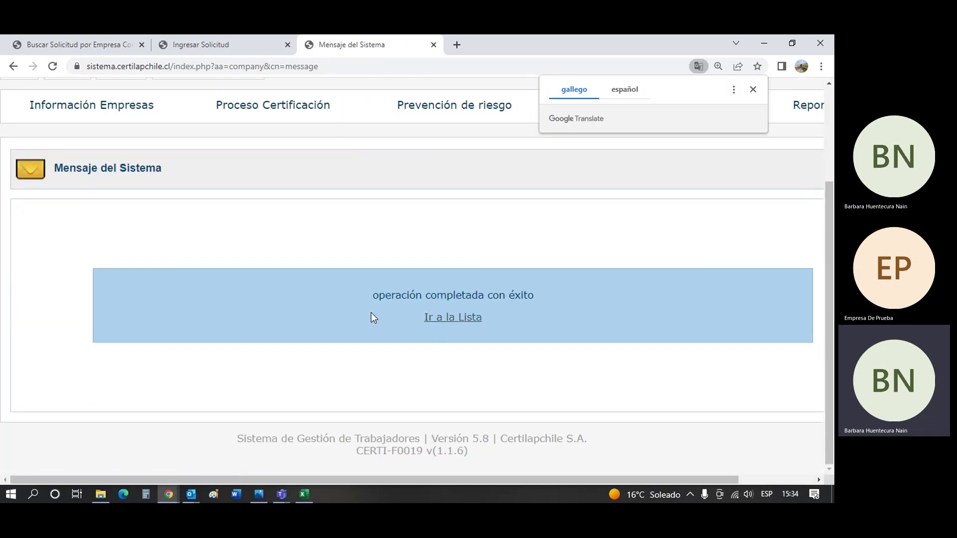
{"action": "left_click_drag", "start_coordinate": [363, 297], "coordinate": [541, 293]}
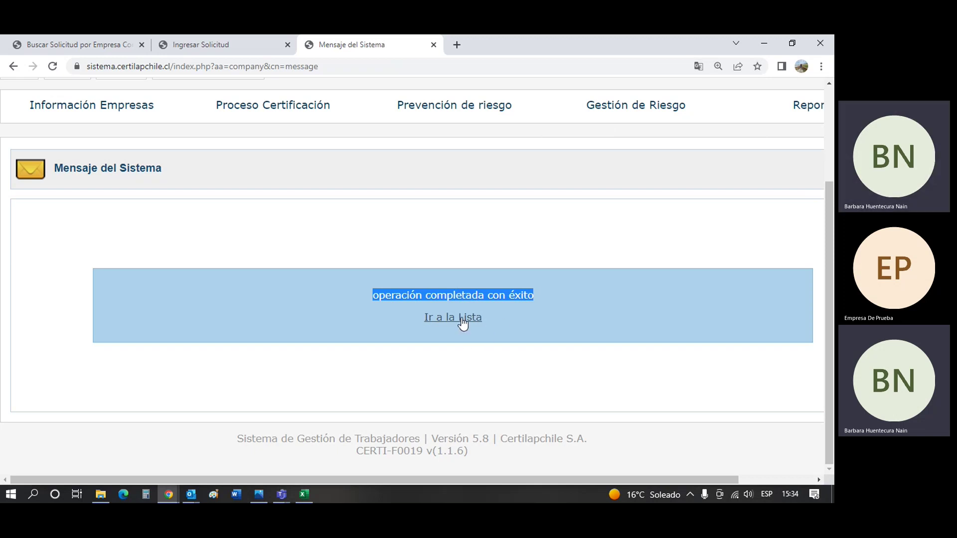
{"action": "left_click", "coordinate": [463, 323]}
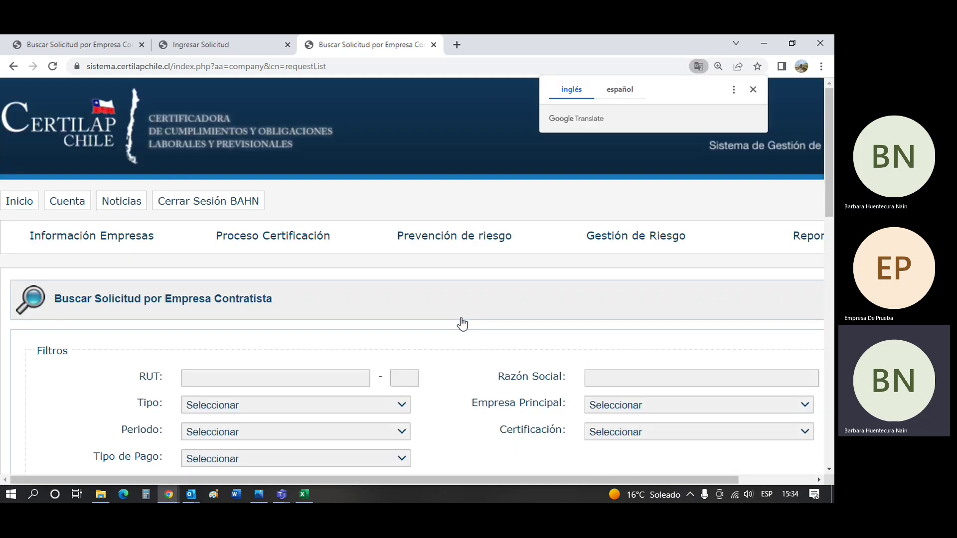
{"action": "scroll", "coordinate": [463, 324], "scroll_direction": "down", "scroll_amount": 6}
{"action": "left_click_drag", "start_coordinate": [576, 481], "coordinate": [658, 480]}
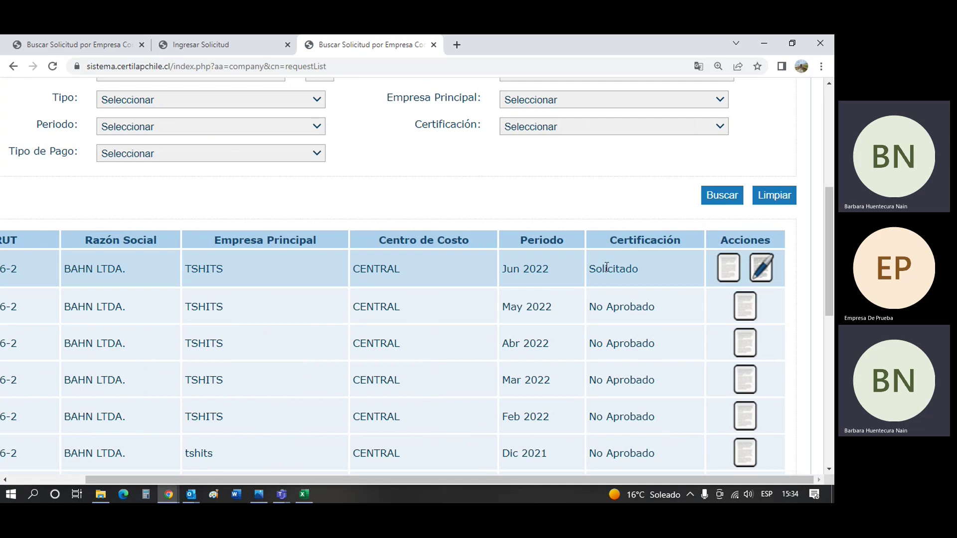
{"action": "double_click", "coordinate": [607, 268]}
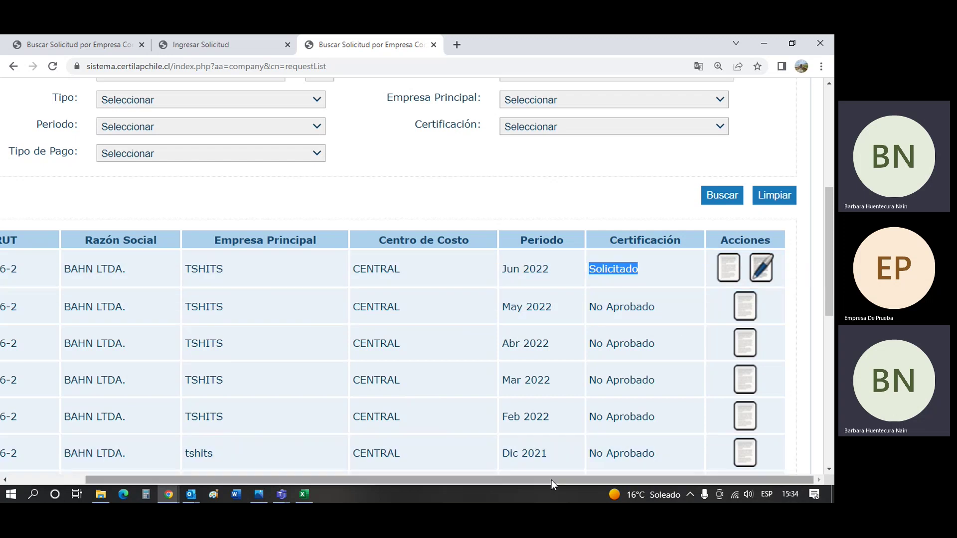
Open Carga Masiva Trabajadores in the certification process.
{"action": "left_click_drag", "start_coordinate": [551, 480], "coordinate": [474, 480]}
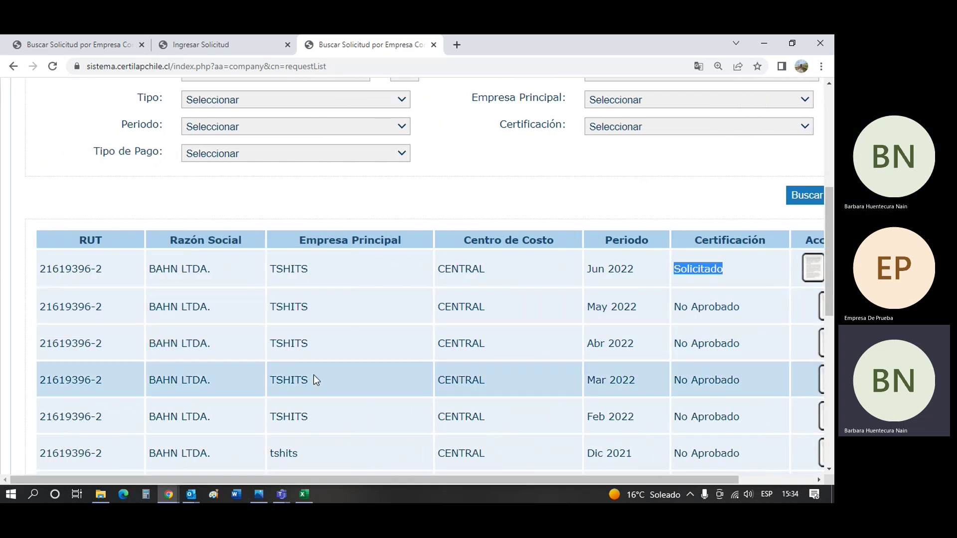
{"action": "scroll", "coordinate": [313, 375], "scroll_direction": "up", "scroll_amount": 2}
{"action": "scroll", "coordinate": [313, 375], "scroll_direction": "up", "scroll_amount": 3}
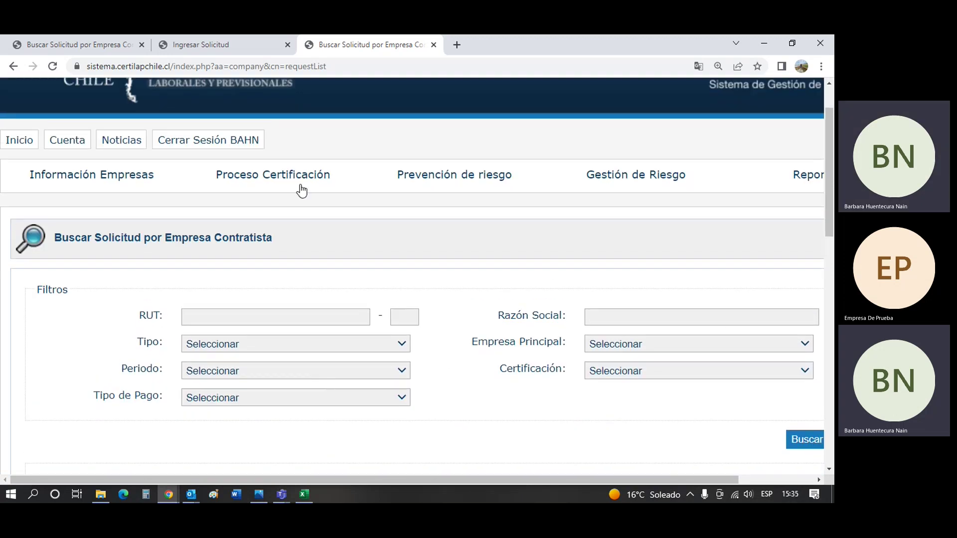
{"action": "mouse_move", "coordinate": [299, 184]}
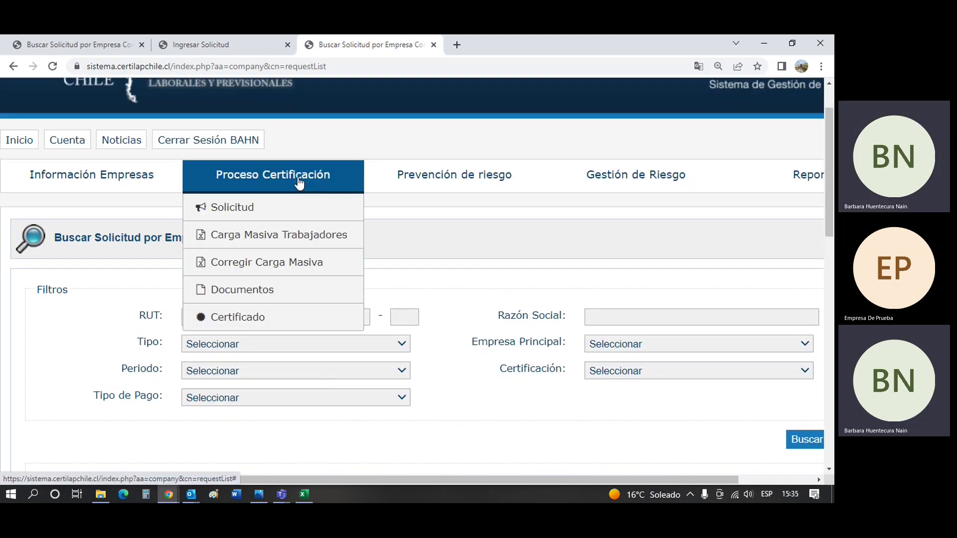
{"action": "left_click", "coordinate": [300, 240]}
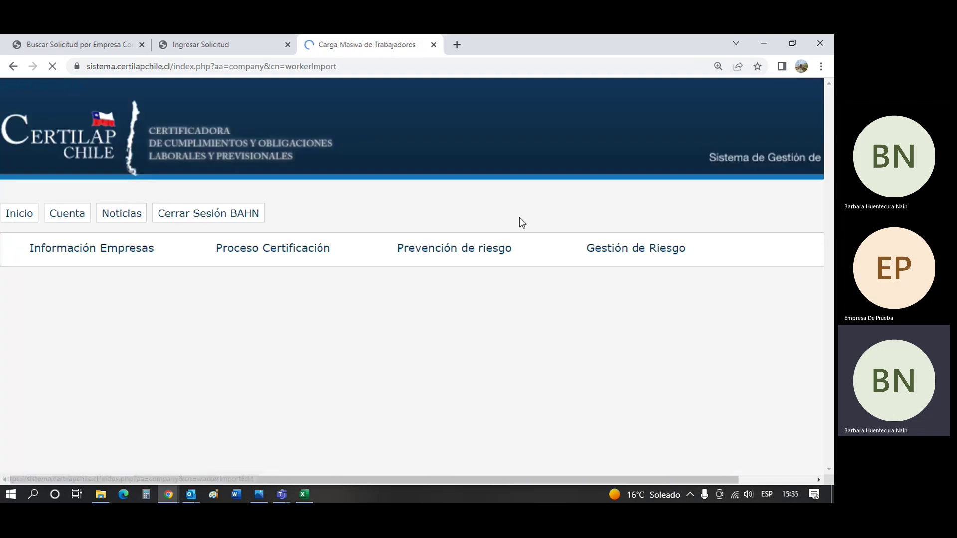
{"action": "mouse_move", "coordinate": [513, 250]}
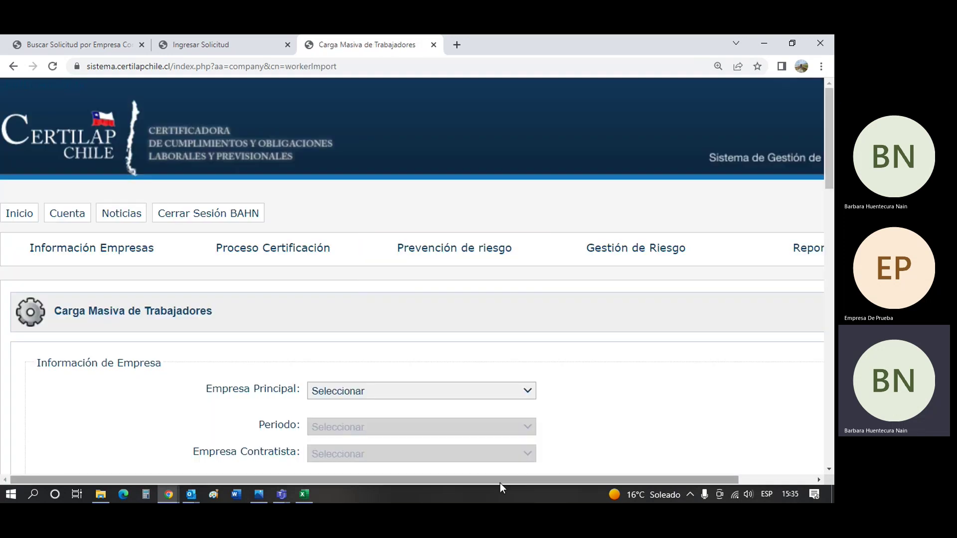
Set Empresa Principal to TSHITS and Periodo to Junio-2022 for the bulk worker upload.
{"action": "left_click_drag", "start_coordinate": [501, 480], "coordinate": [576, 480]}
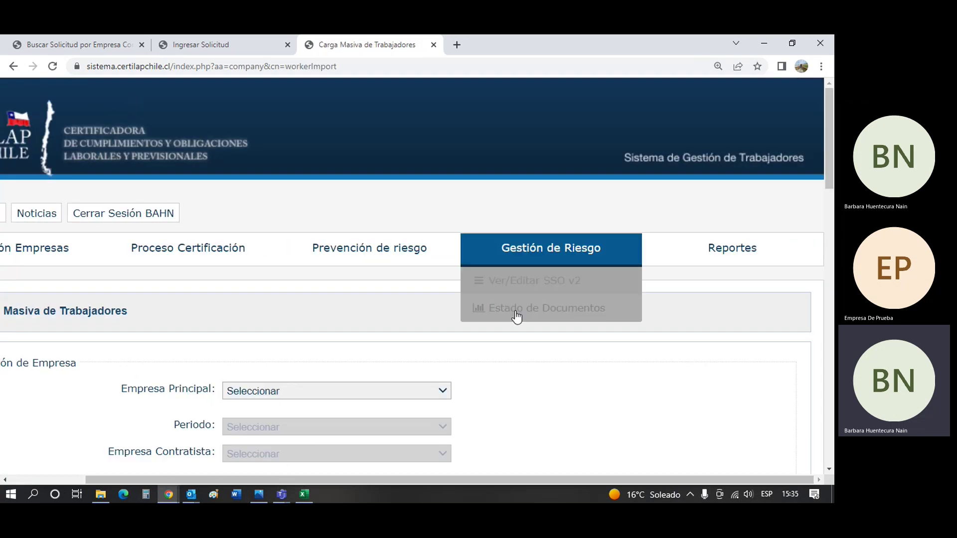
{"action": "scroll", "coordinate": [515, 363], "scroll_direction": "down", "scroll_amount": 2}
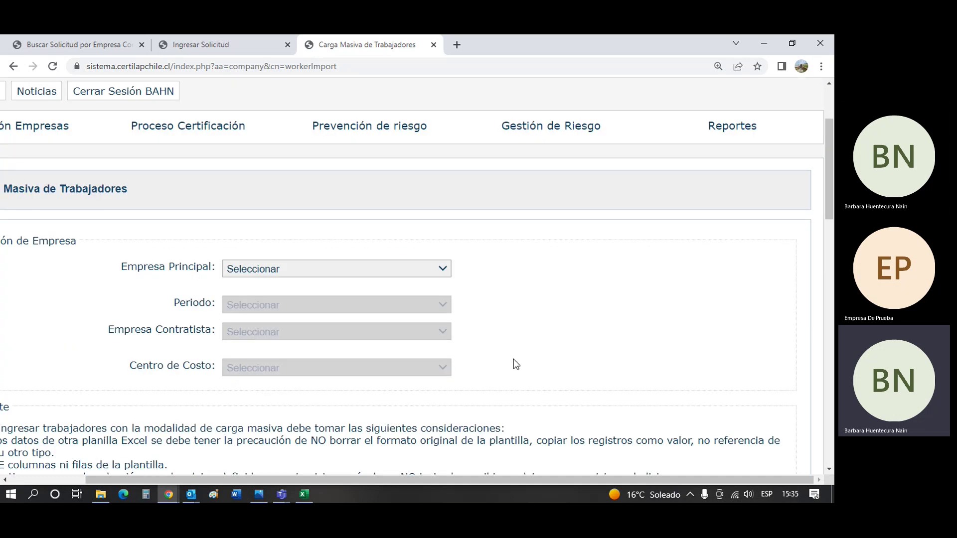
{"action": "scroll", "coordinate": [496, 301], "scroll_direction": "down", "scroll_amount": 1}
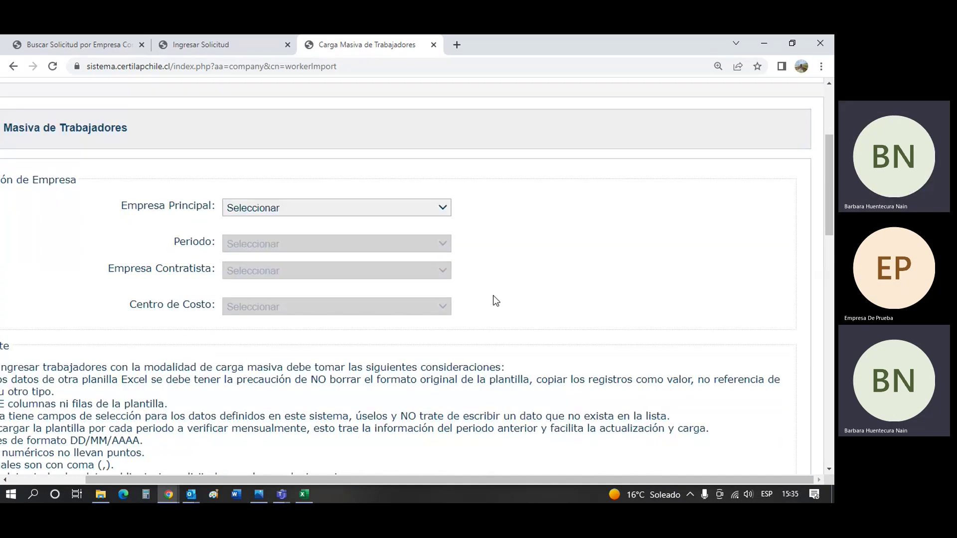
{"action": "left_click", "coordinate": [354, 215]}
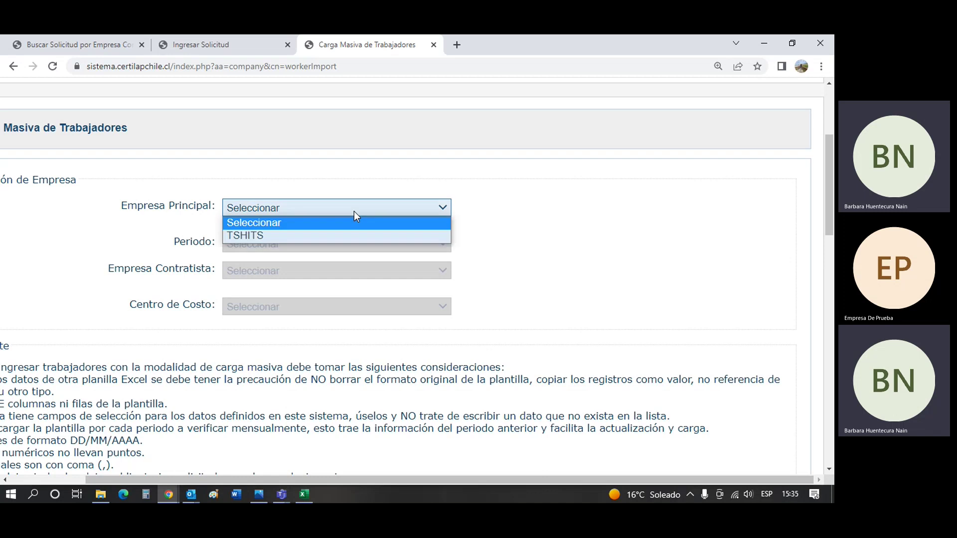
{"action": "left_click", "coordinate": [331, 235]}
{"action": "scroll", "coordinate": [395, 220], "scroll_direction": "down", "scroll_amount": 3}
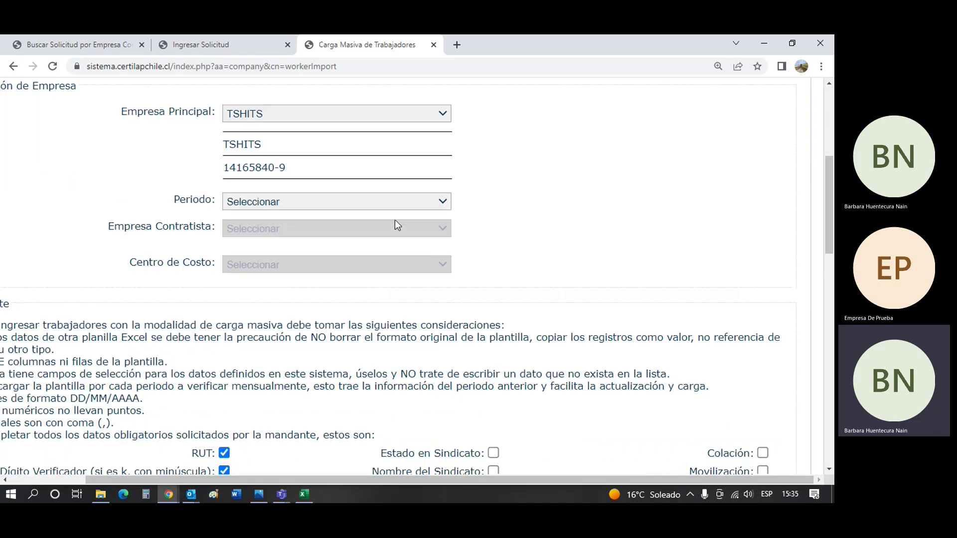
{"action": "left_click", "coordinate": [284, 172]}
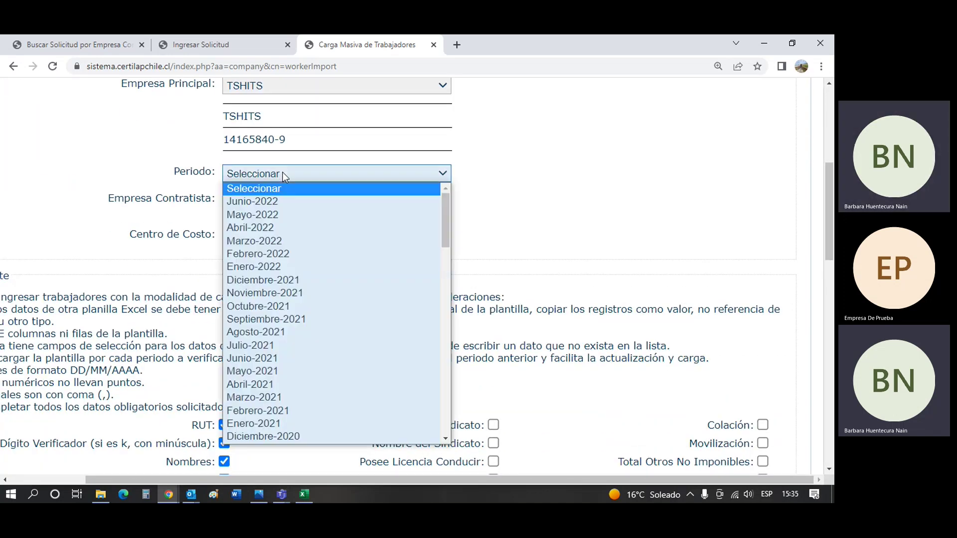
{"action": "left_click", "coordinate": [291, 203]}
Set Empresa Contratista to BAHN LTDA. and Centro de Costo to CENTRAL.
{"action": "left_click", "coordinate": [274, 201]}
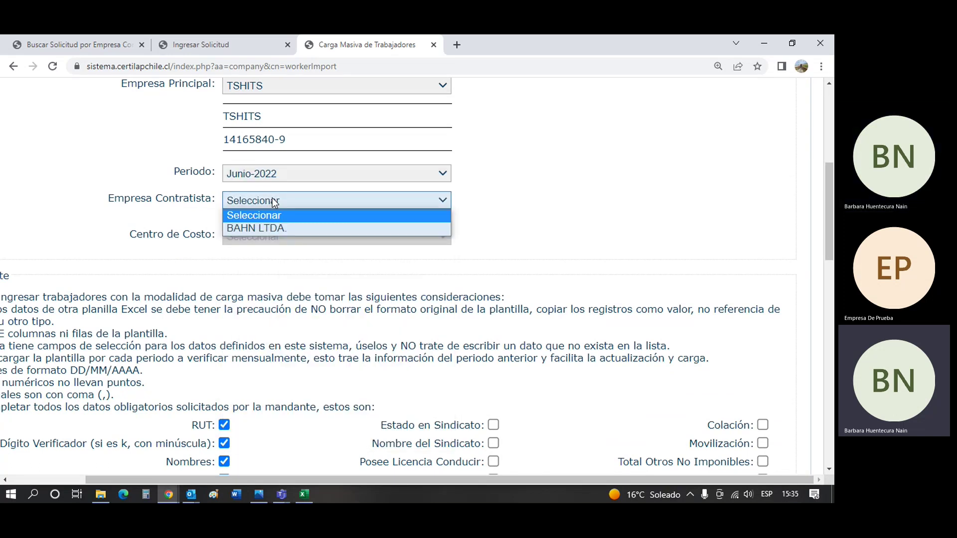
{"action": "left_click", "coordinate": [271, 227]}
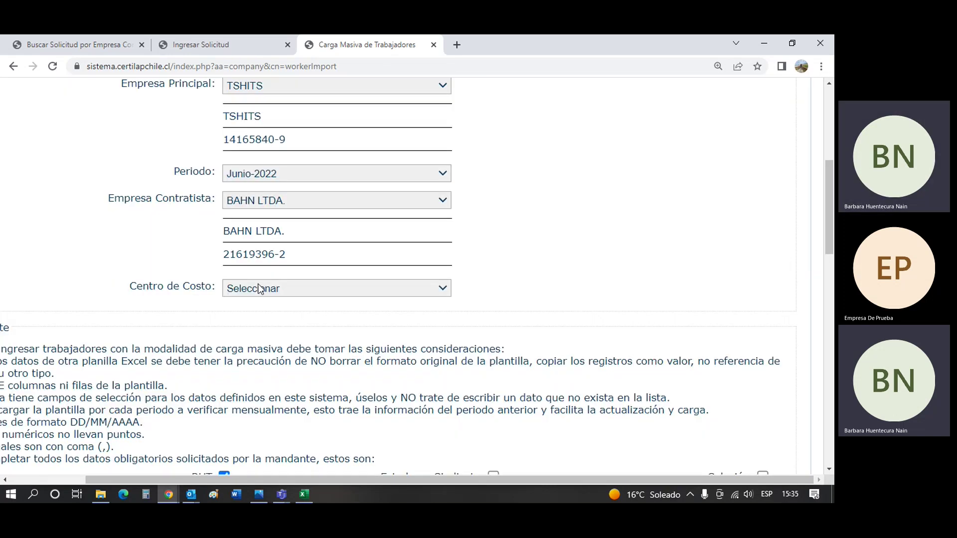
{"action": "left_click", "coordinate": [258, 289]}
{"action": "left_click", "coordinate": [256, 315]}
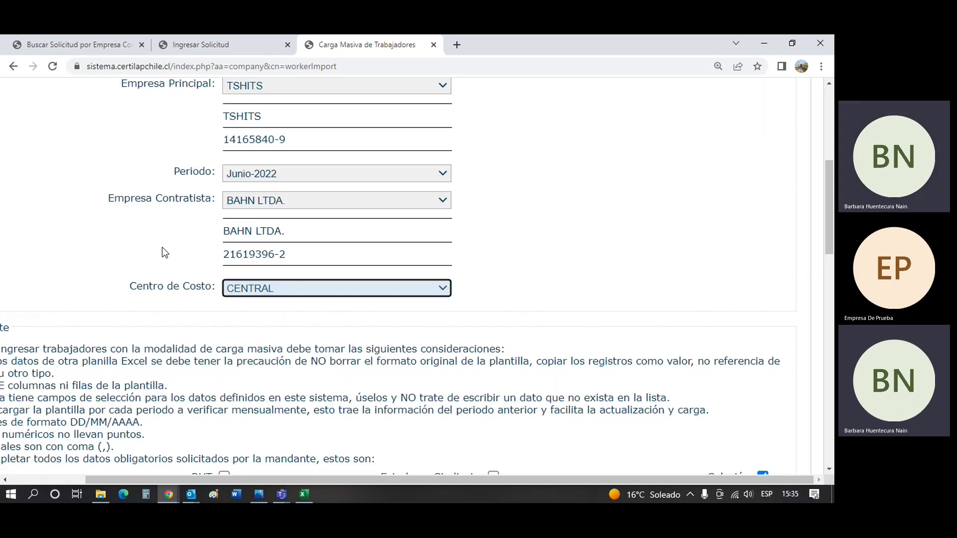
Review the company selection, bulk upload instructions and list of mandatory worker data requested by the principal company.
{"action": "scroll", "coordinate": [162, 247], "scroll_direction": "up", "scroll_amount": 1}
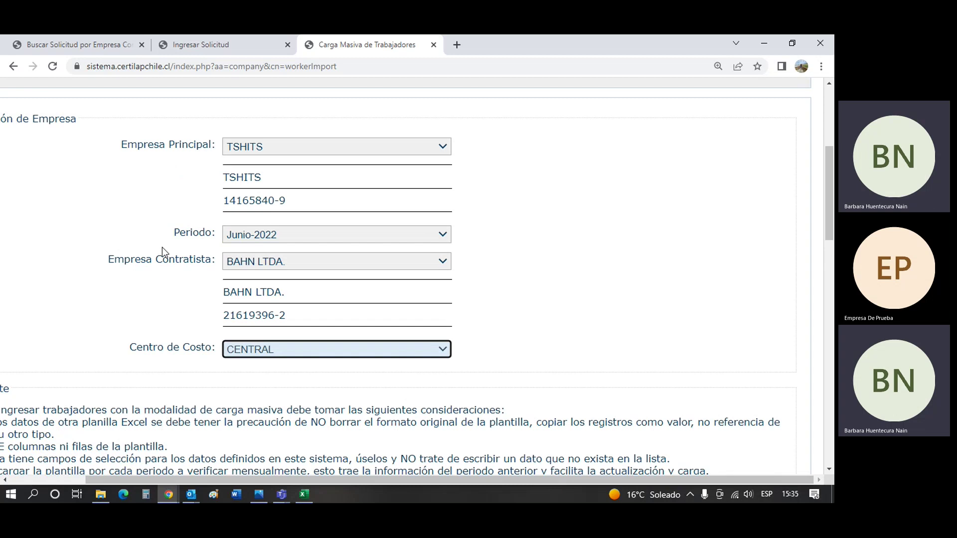
{"action": "scroll", "coordinate": [163, 247], "scroll_direction": "down", "scroll_amount": 2}
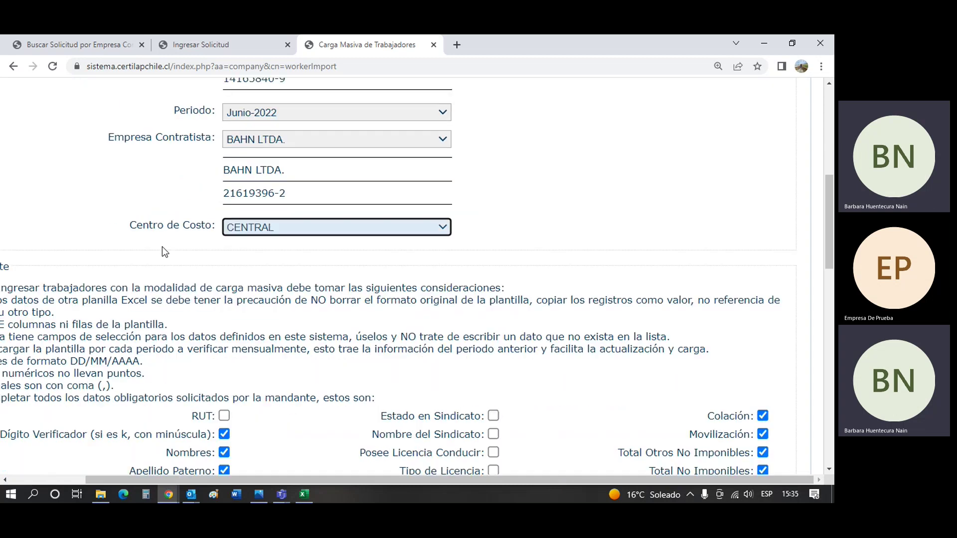
{"action": "scroll", "coordinate": [162, 246], "scroll_direction": "down", "scroll_amount": 5}
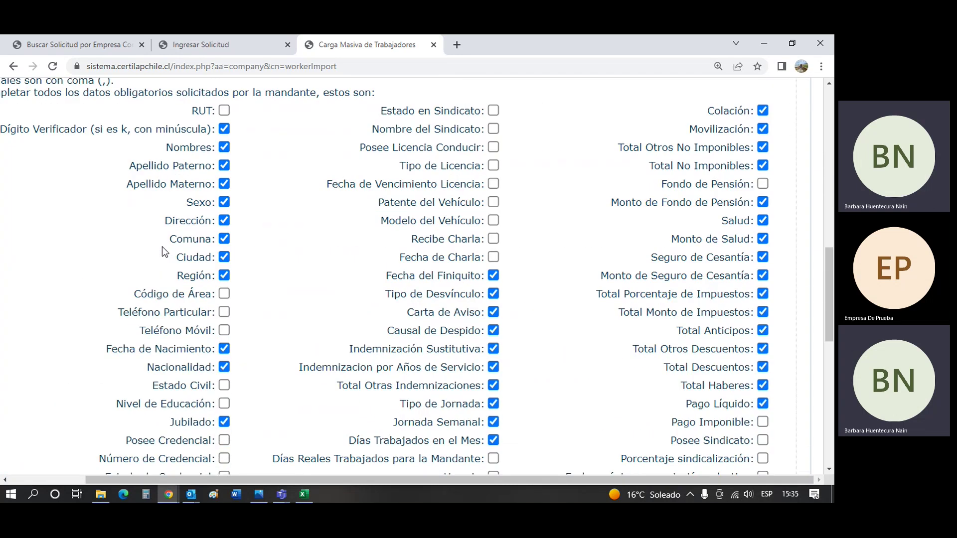
{"action": "scroll", "coordinate": [162, 247], "scroll_direction": "down", "scroll_amount": 3}
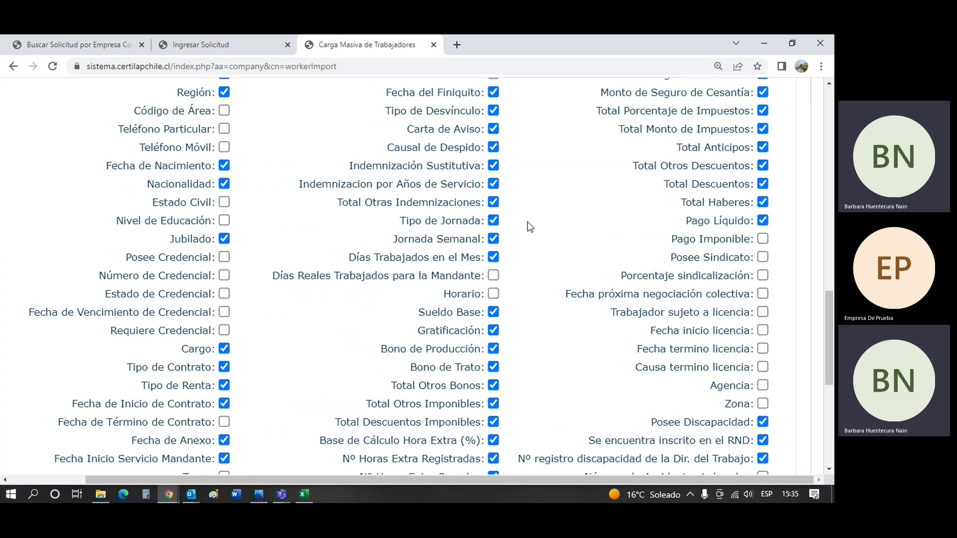
{"action": "scroll", "coordinate": [516, 255], "scroll_direction": "down", "scroll_amount": 2}
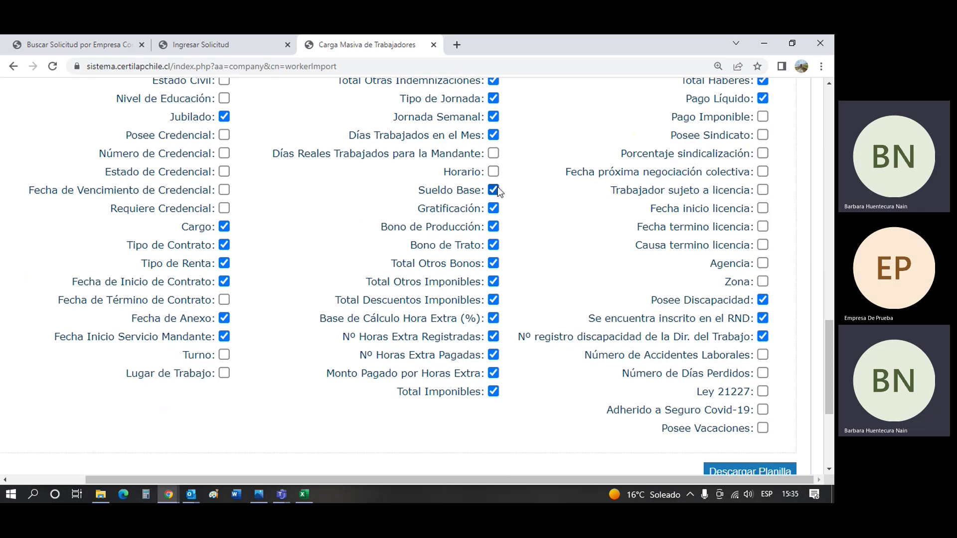
{"action": "left_click", "coordinate": [494, 190]}
{"action": "left_click", "coordinate": [494, 227]}
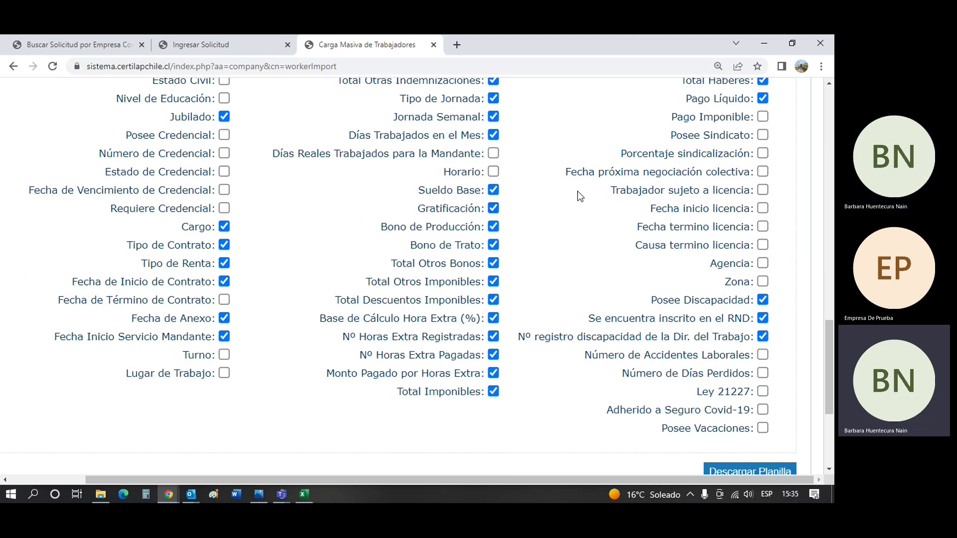
Download the worker template spreadsheet for the selected company and period, open it in Excel and enable editing.
{"action": "scroll", "coordinate": [580, 196], "scroll_direction": "down", "scroll_amount": 4}
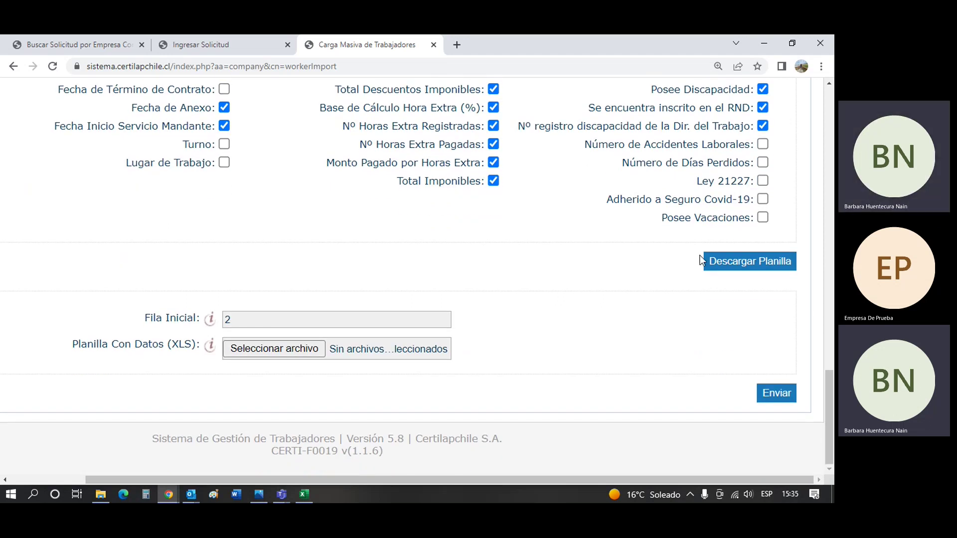
{"action": "left_click", "coordinate": [733, 264]}
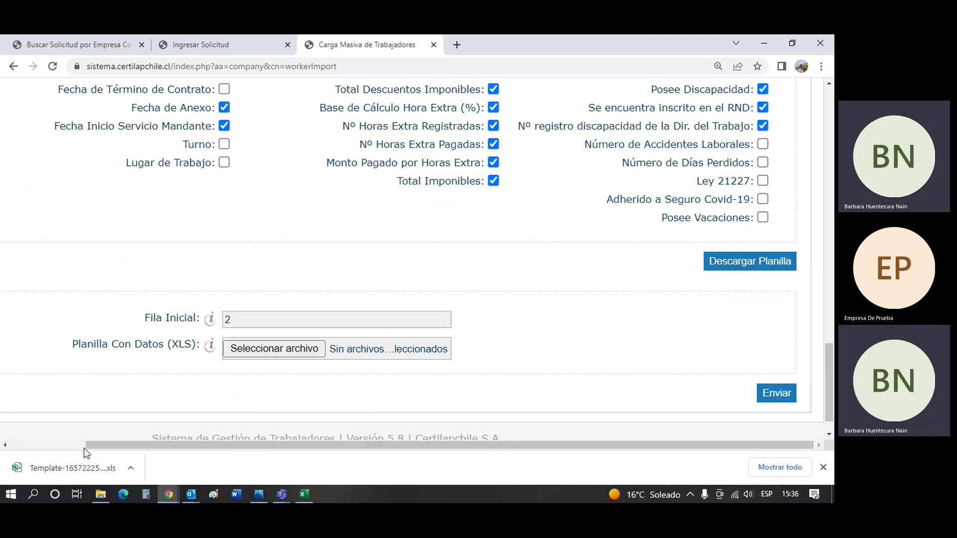
{"action": "left_click", "coordinate": [98, 463]}
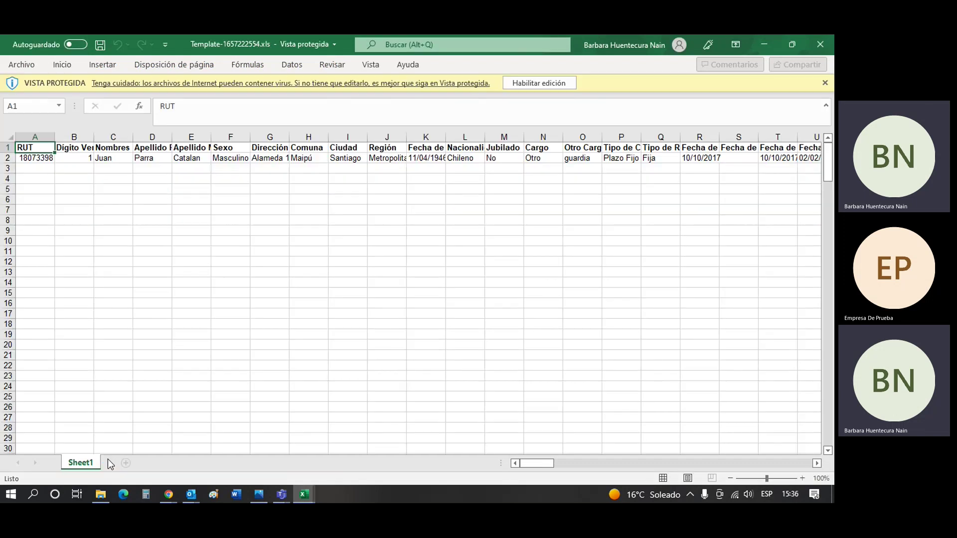
{"action": "left_click", "coordinate": [536, 84]}
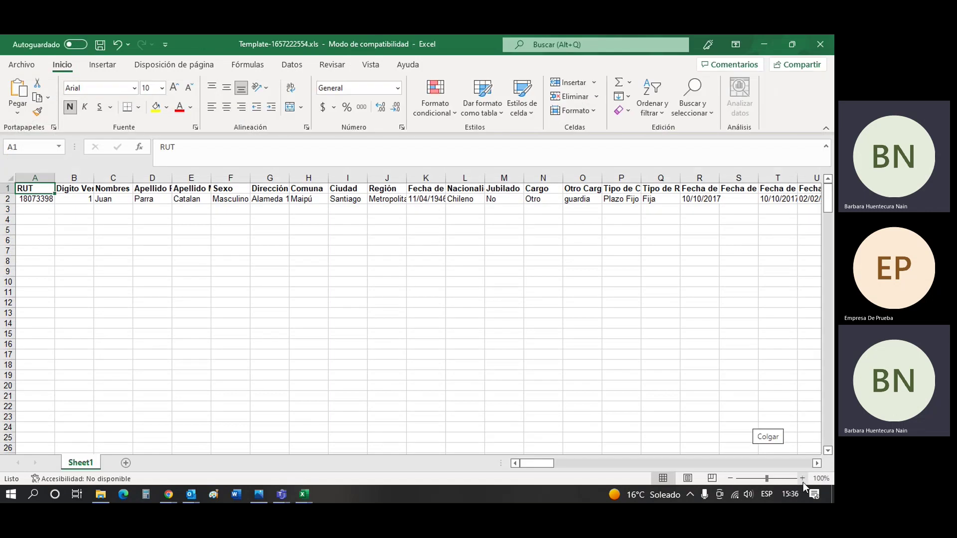
Enlarge the worker template sheet to 190% zoom.
{"action": "left_click", "coordinate": [803, 482]}
{"action": "left_click", "coordinate": [803, 481]}
{"action": "left_click", "coordinate": [803, 482]}
{"action": "left_click", "coordinate": [803, 481]}
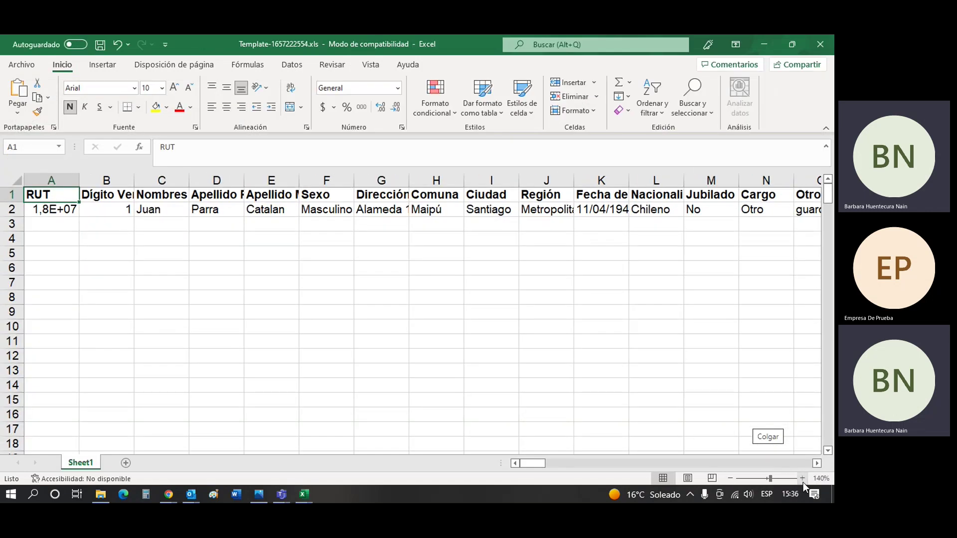
{"action": "left_click", "coordinate": [804, 481]}
{"action": "left_click", "coordinate": [803, 482]}
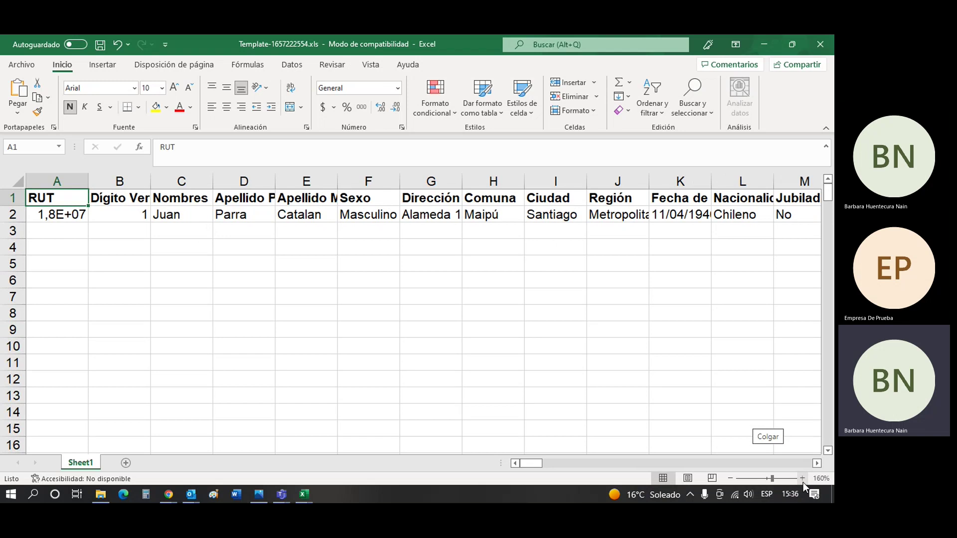
{"action": "left_click", "coordinate": [803, 482]}
{"action": "left_click", "coordinate": [803, 482]}
{"action": "left_click", "coordinate": [803, 481]}
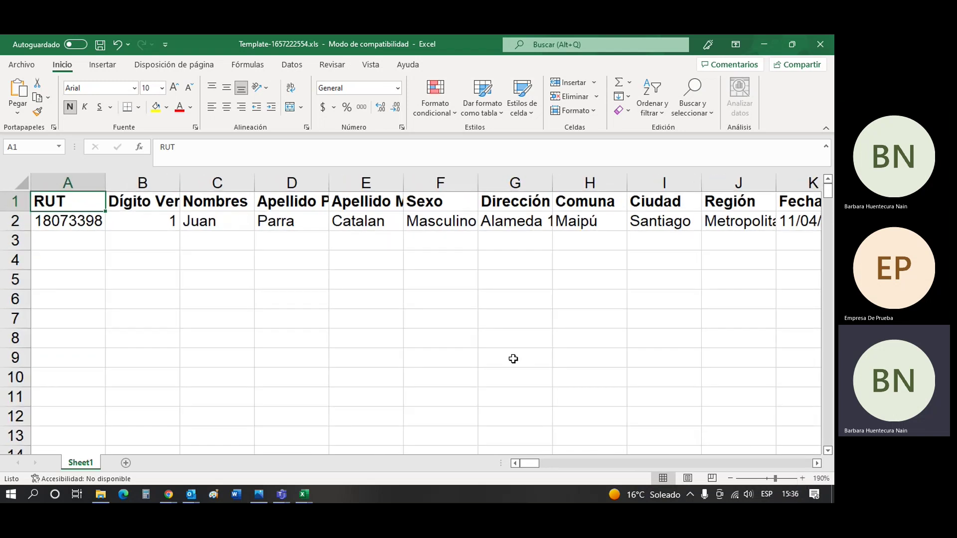
{"action": "left_click", "coordinate": [281, 300]}
{"action": "left_click", "coordinate": [101, 210]}
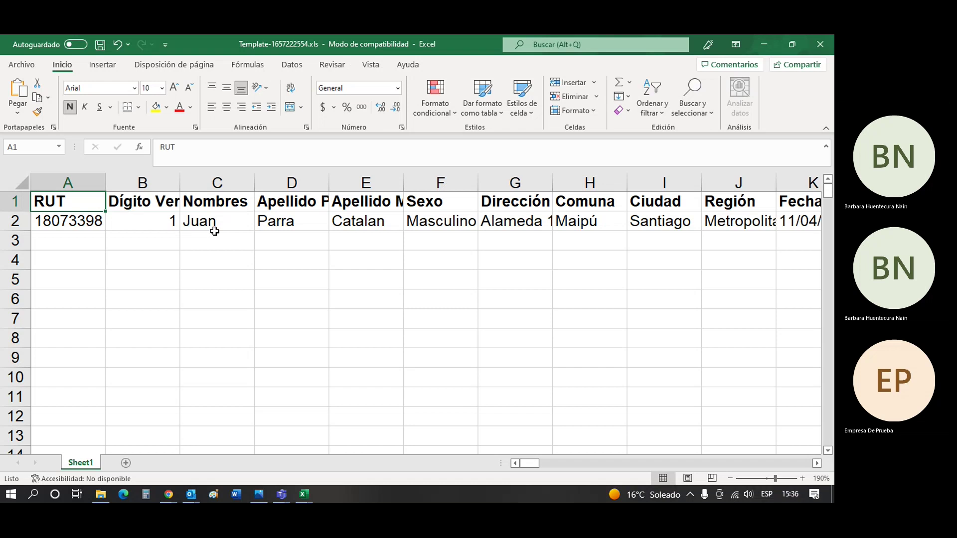
{"action": "left_click", "coordinate": [710, 404]}
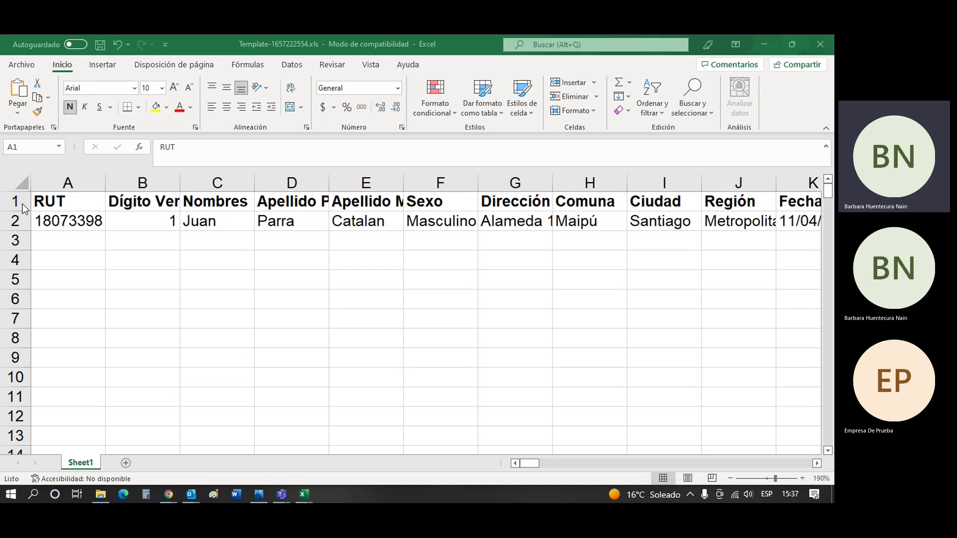
Delete the existing worker's record in row 2 of the template.
{"action": "left_click", "coordinate": [19, 218]}
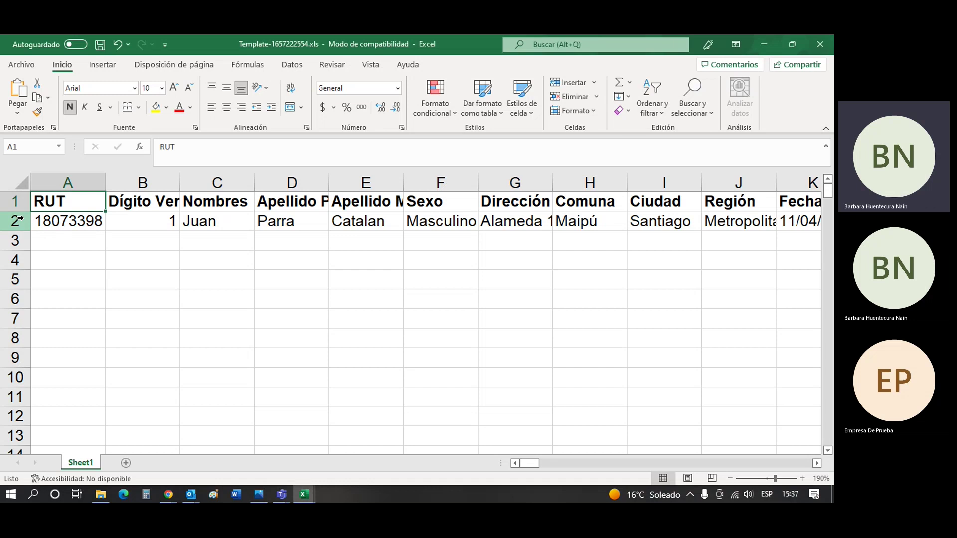
{"action": "left_click", "coordinate": [19, 218]}
{"action": "right_click", "coordinate": [19, 218]}
{"action": "left_click", "coordinate": [80, 333]}
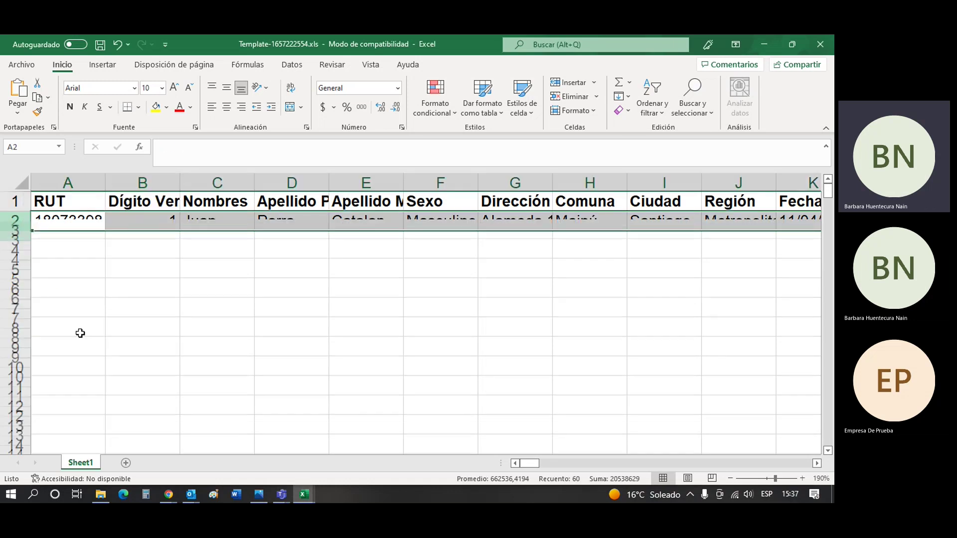
{"action": "left_click", "coordinate": [272, 259]}
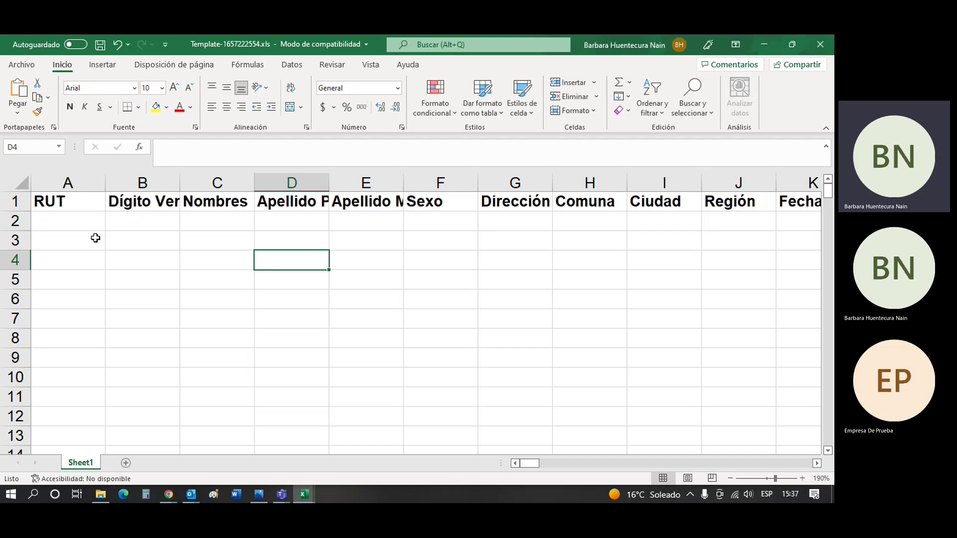
{"action": "left_click", "coordinate": [94, 223]}
{"action": "left_click", "coordinate": [143, 224]}
{"action": "left_click", "coordinate": [221, 224]}
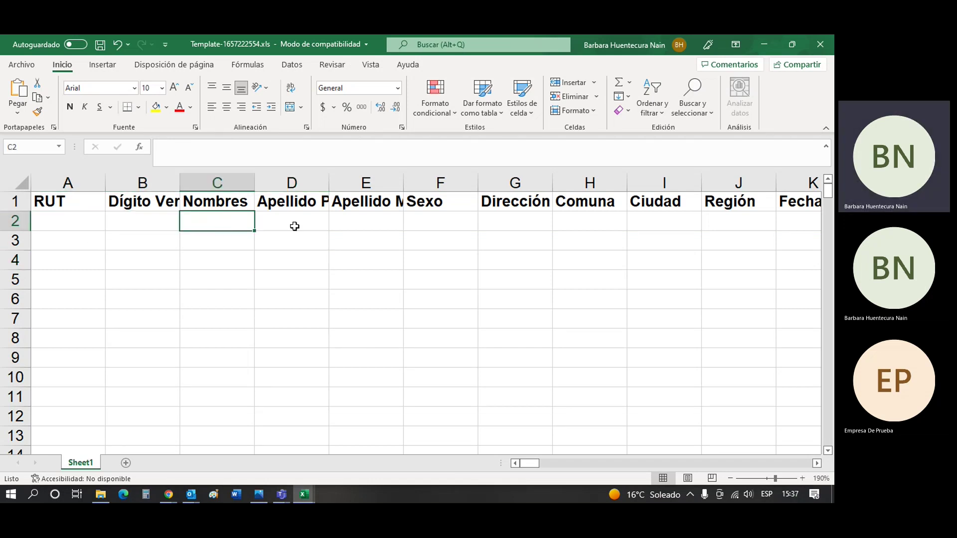
{"action": "left_click", "coordinate": [295, 227]}
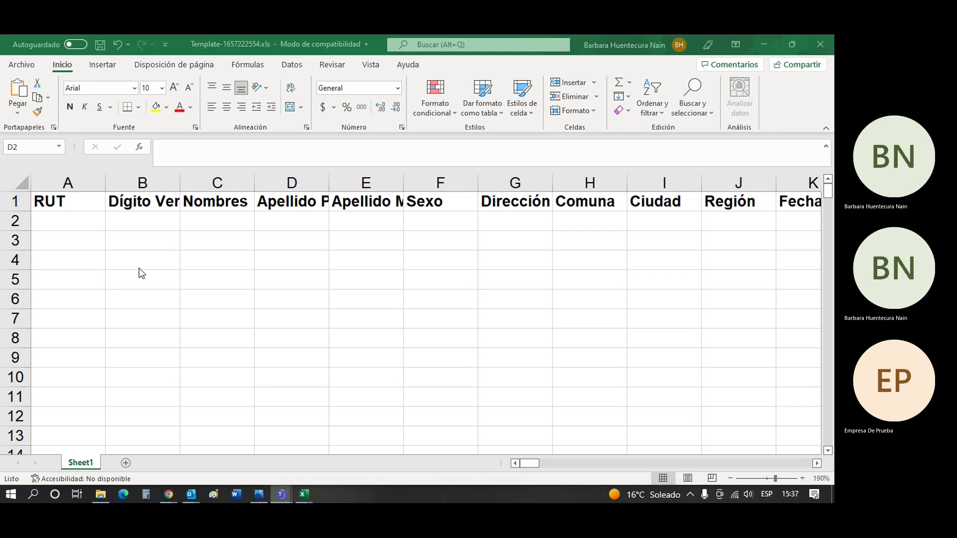
Undo the deletion of the worker's record in row 2.
{"action": "key", "text": "ctrl+v"}
{"action": "left_click", "coordinate": [192, 268]}
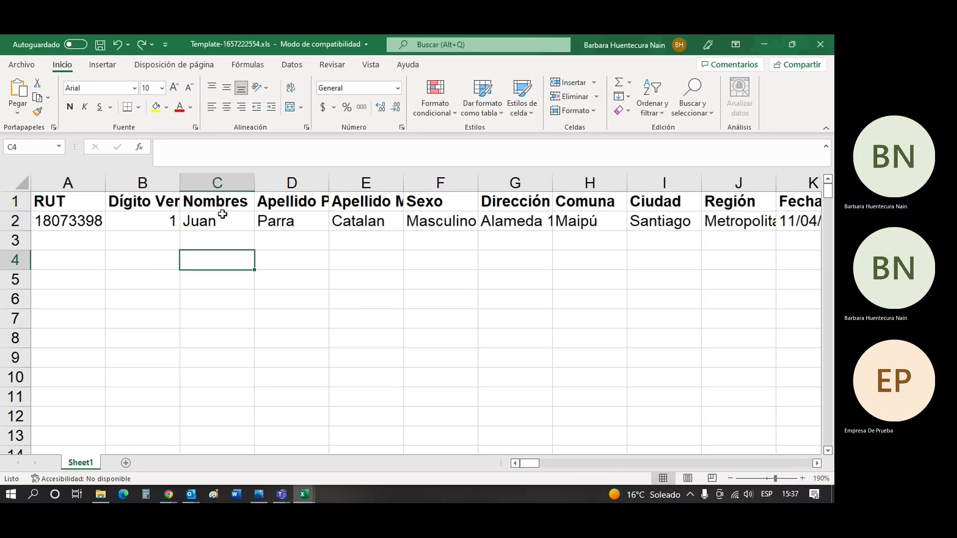
{"action": "left_click", "coordinate": [223, 210]}
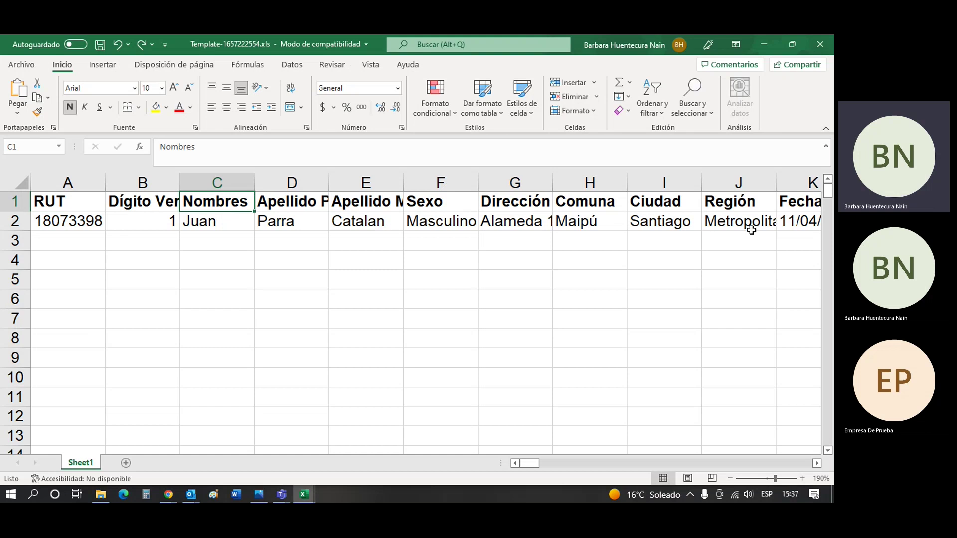
Examine the worker's data columns and the options allowed for Tipo de Contrato in row 2.
{"action": "left_click", "coordinate": [818, 464]}
{"action": "left_click", "coordinate": [817, 464]}
{"action": "left_click", "coordinate": [818, 463]}
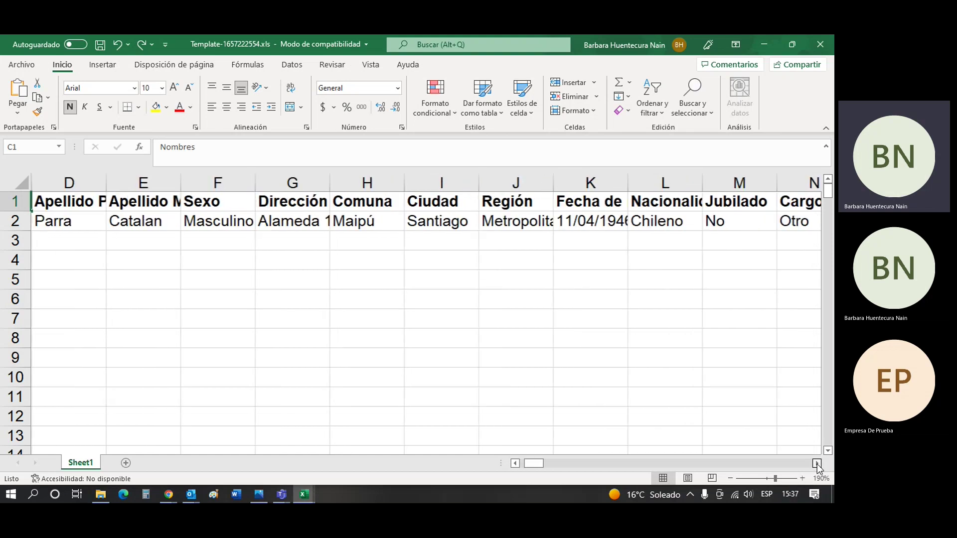
{"action": "left_click", "coordinate": [818, 464]}
{"action": "left_click", "coordinate": [818, 464]}
{"action": "left_click", "coordinate": [818, 464]}
{"action": "left_click", "coordinate": [817, 464]}
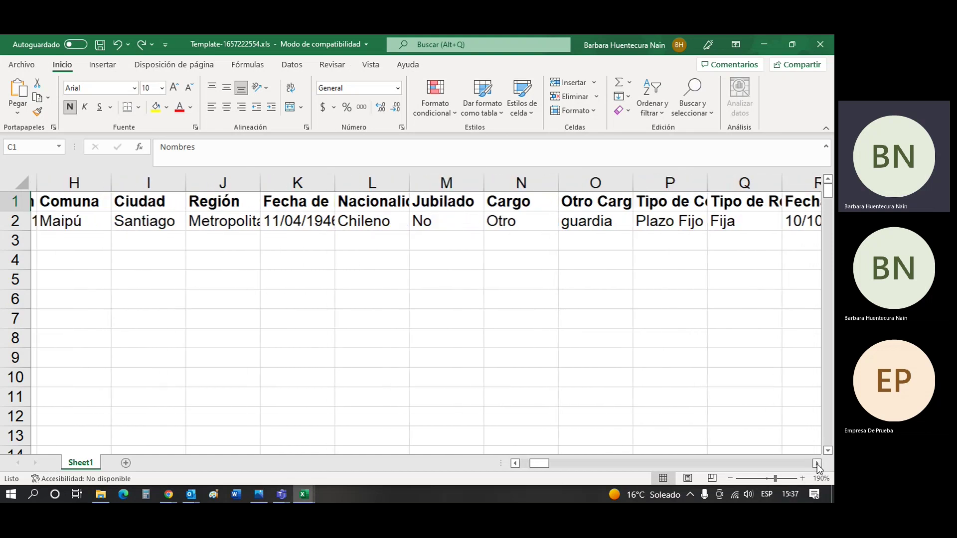
{"action": "left_click", "coordinate": [817, 464]}
{"action": "left_click", "coordinate": [818, 464]}
{"action": "left_click", "coordinate": [818, 464]}
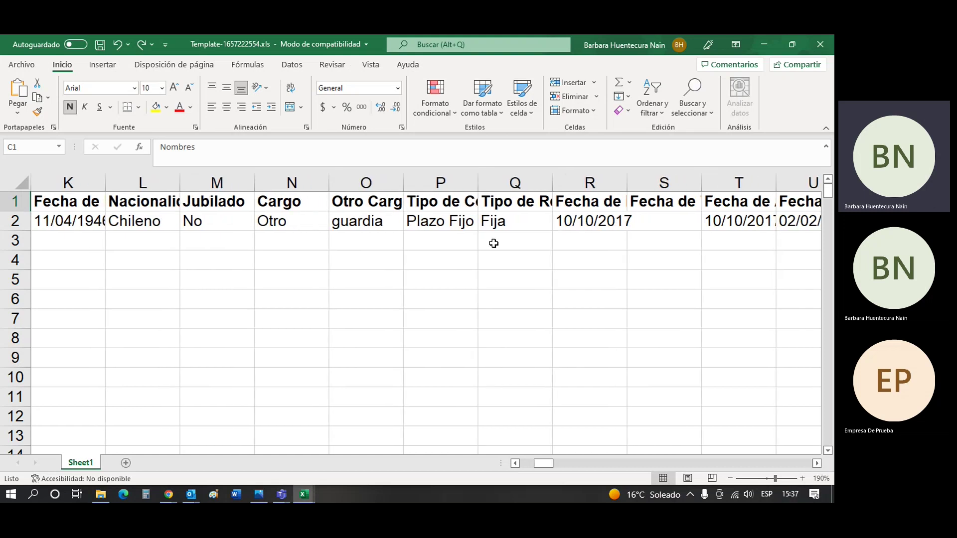
{"action": "left_click", "coordinate": [460, 221]}
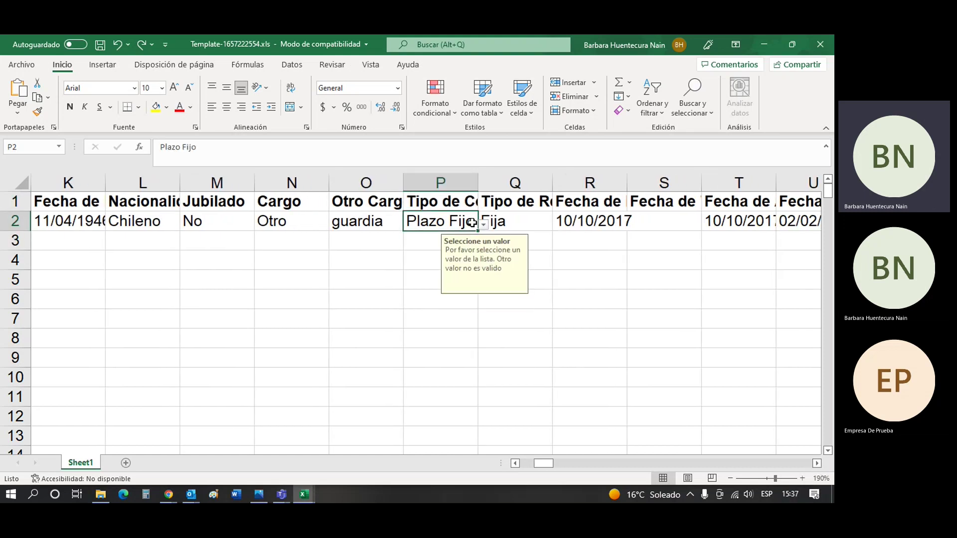
{"action": "left_click", "coordinate": [483, 226]}
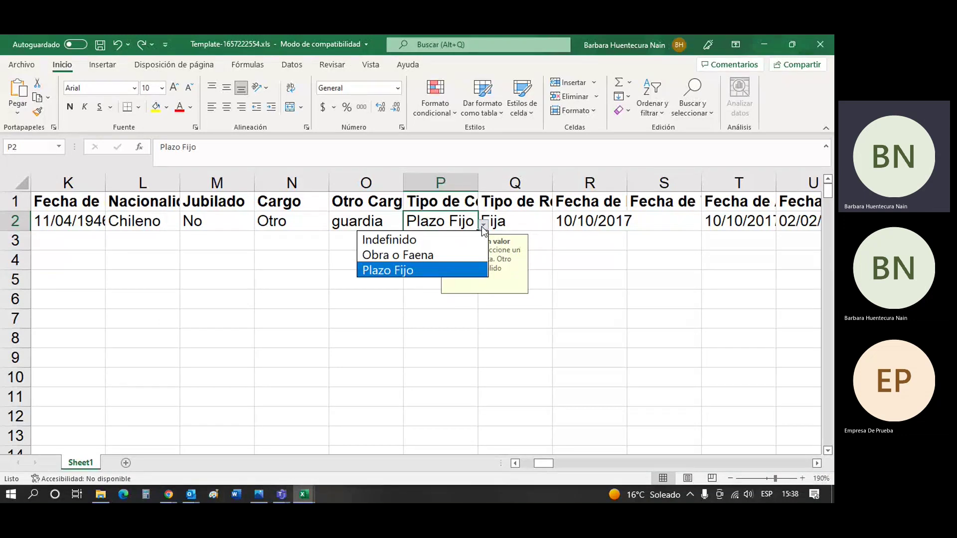
{"action": "left_click", "coordinate": [483, 227]}
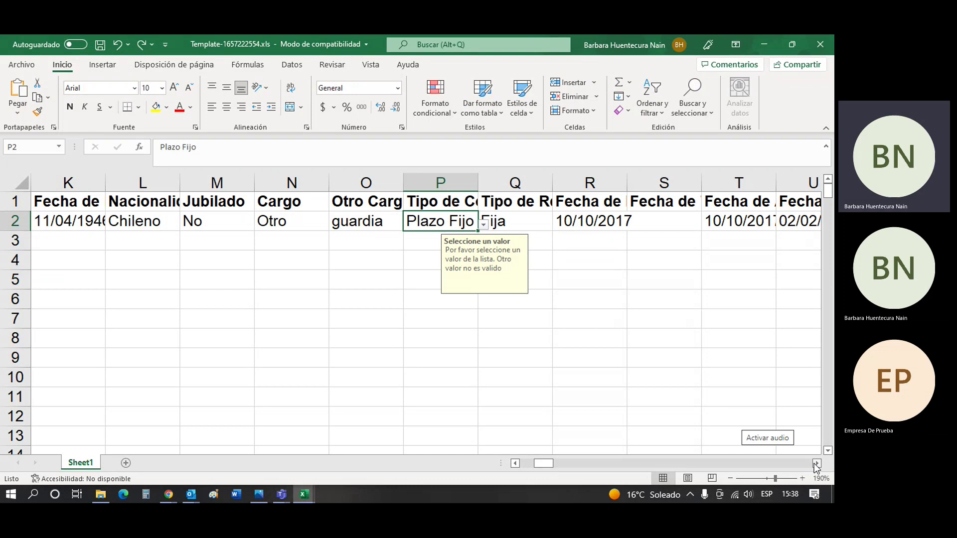
Widen the contract end date column (S) and the Fecha del Finiquito column (V) to make their headings readable.
{"action": "left_click", "coordinate": [816, 463]}
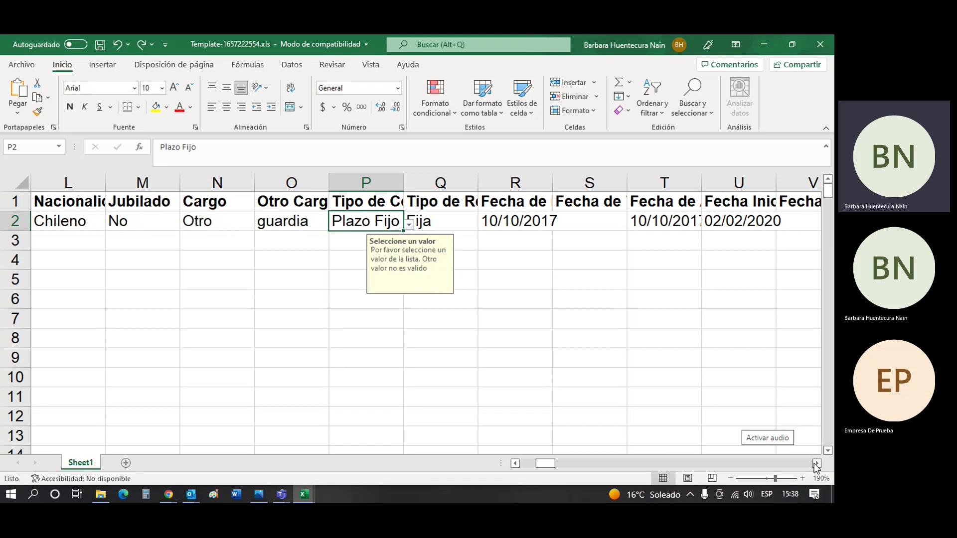
{"action": "left_click", "coordinate": [817, 463]}
{"action": "left_click", "coordinate": [816, 463]}
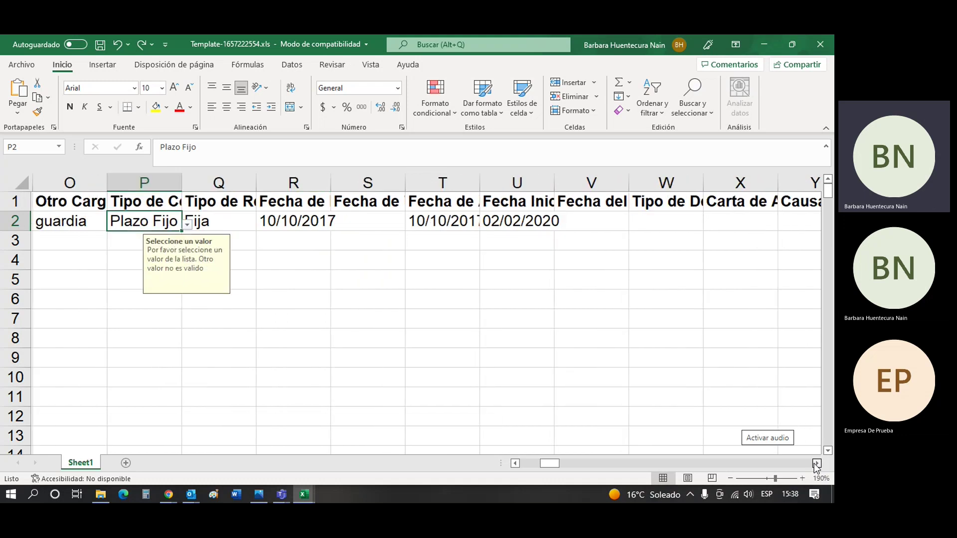
{"action": "left_click", "coordinate": [817, 463]}
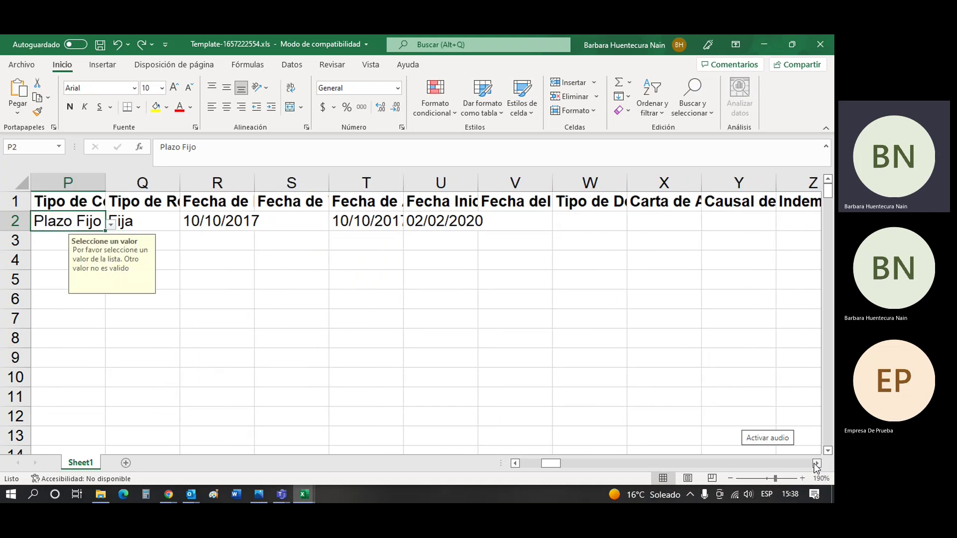
{"action": "left_click", "coordinate": [817, 463]}
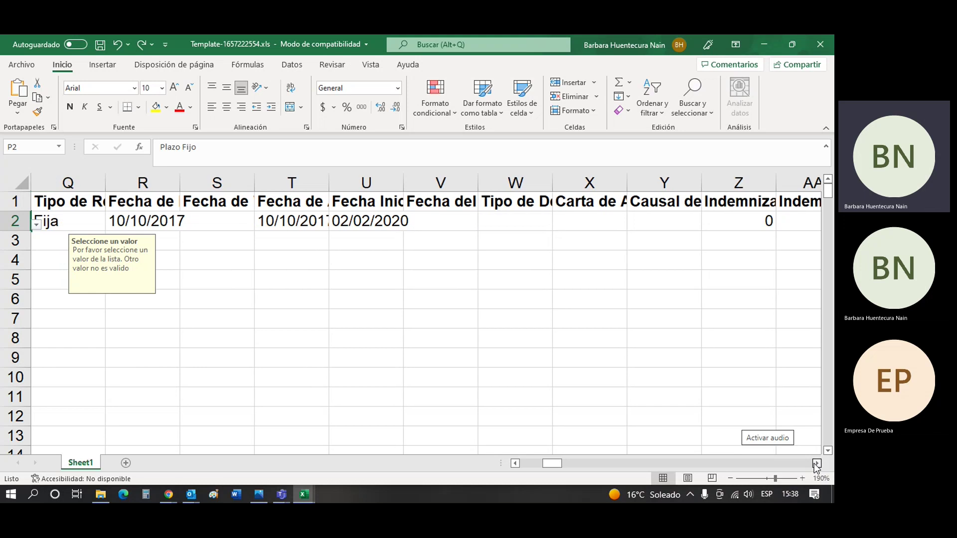
{"action": "left_click", "coordinate": [817, 464]}
{"action": "left_click", "coordinate": [817, 464]}
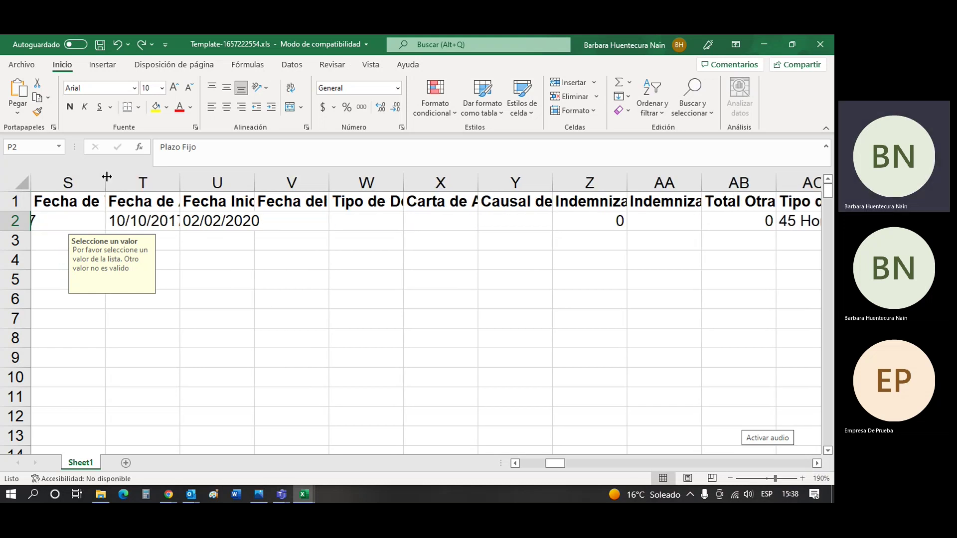
{"action": "left_click_drag", "start_coordinate": [105, 182], "coordinate": [205, 183]}
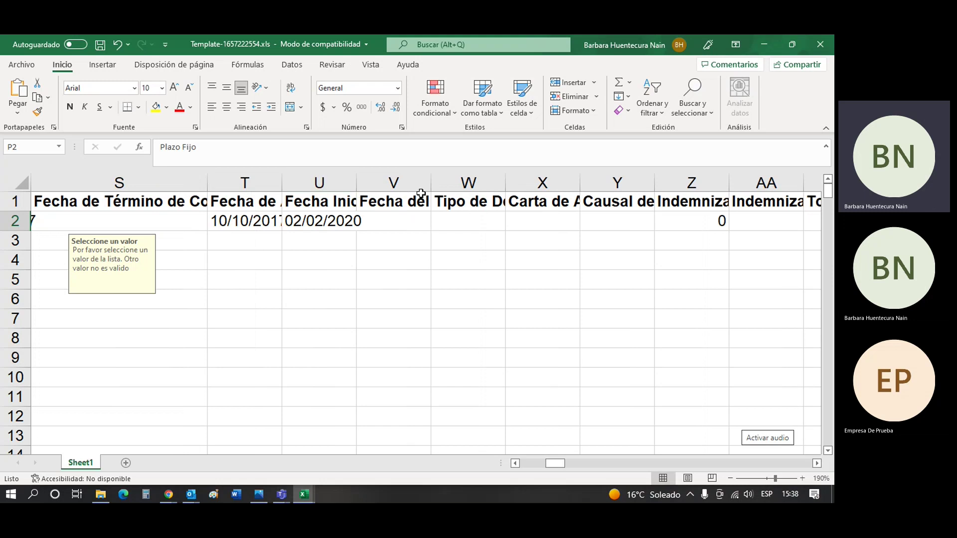
{"action": "left_click_drag", "start_coordinate": [432, 182], "coordinate": [508, 184]}
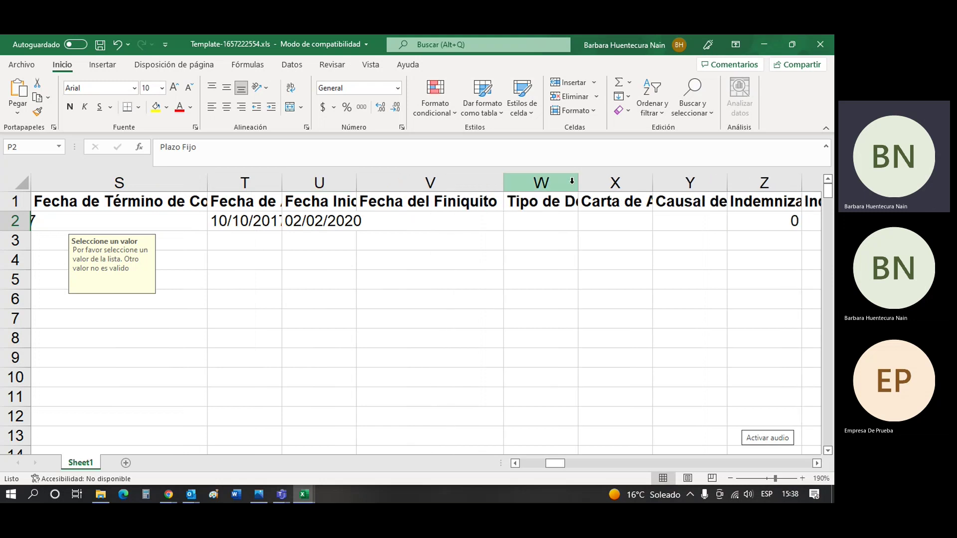
Widen the Tipo de Desvínculo column (W) to make its heading readable.
{"action": "left_click_drag", "start_coordinate": [578, 182], "coordinate": [644, 183]}
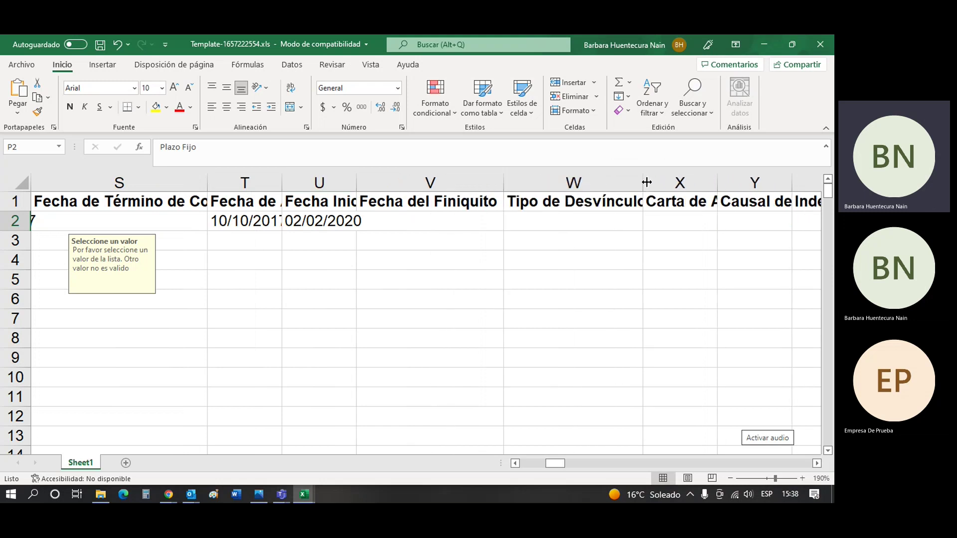
{"action": "left_click", "coordinate": [556, 219]}
Examine the worker's date fields in row 2 and the options allowed for Tipo de Desvínculo.
{"action": "left_click", "coordinate": [818, 464]}
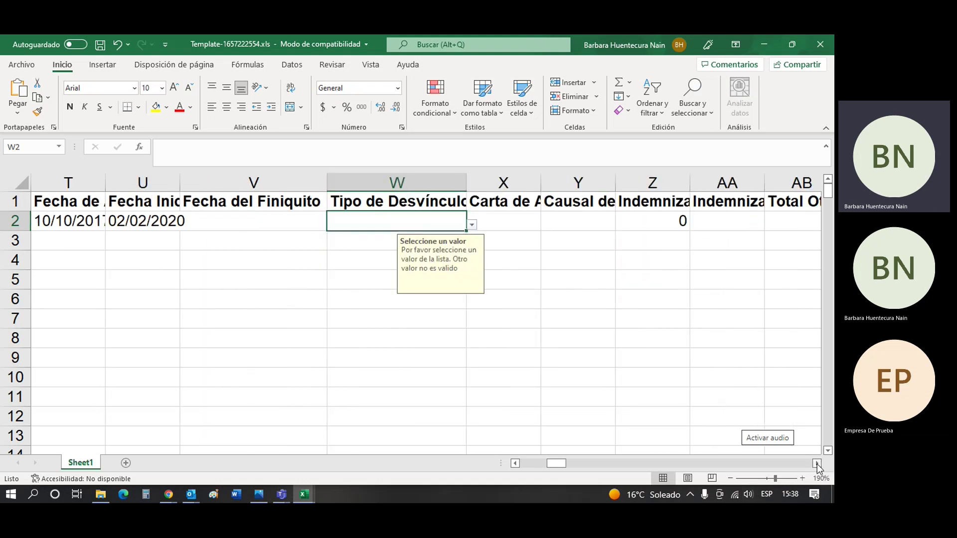
{"action": "left_click", "coordinate": [515, 463]}
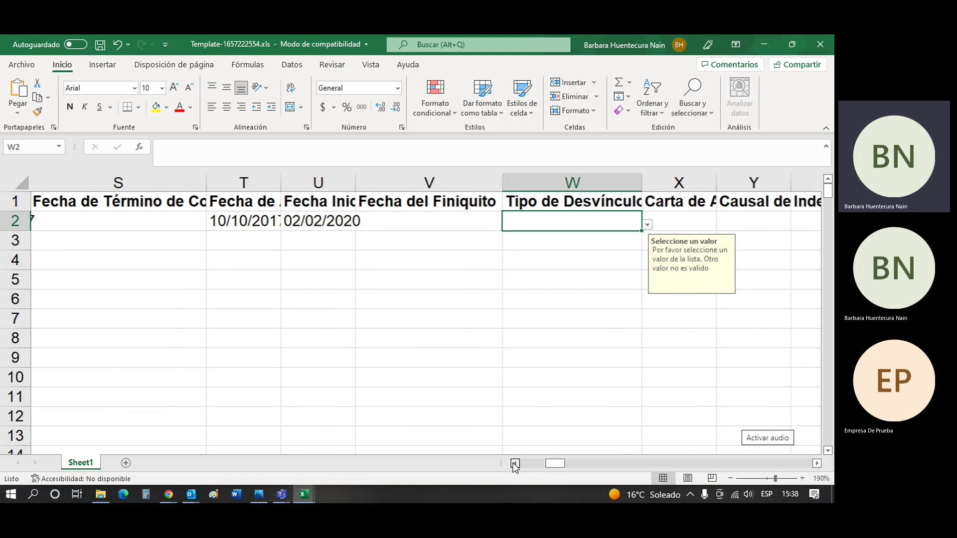
{"action": "left_click", "coordinate": [516, 463]}
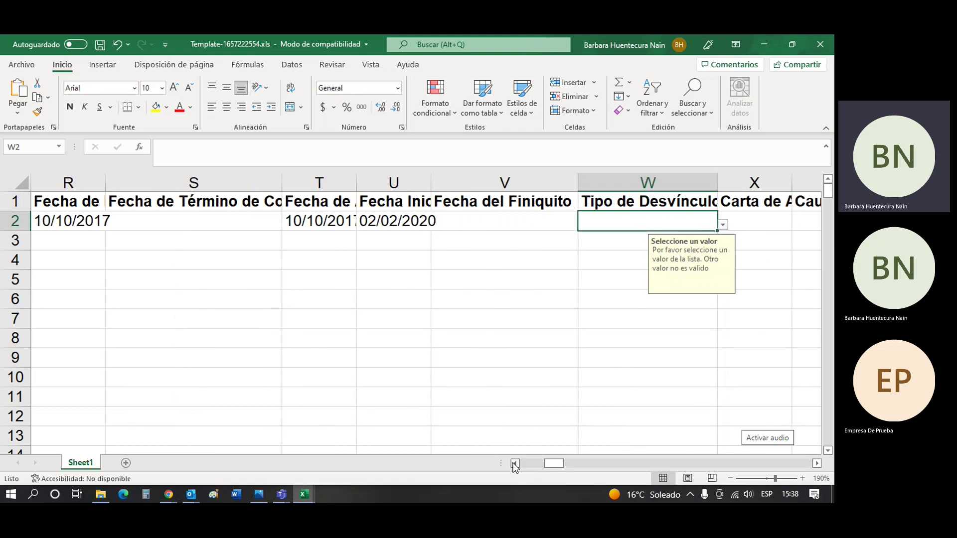
{"action": "left_click", "coordinate": [383, 215]}
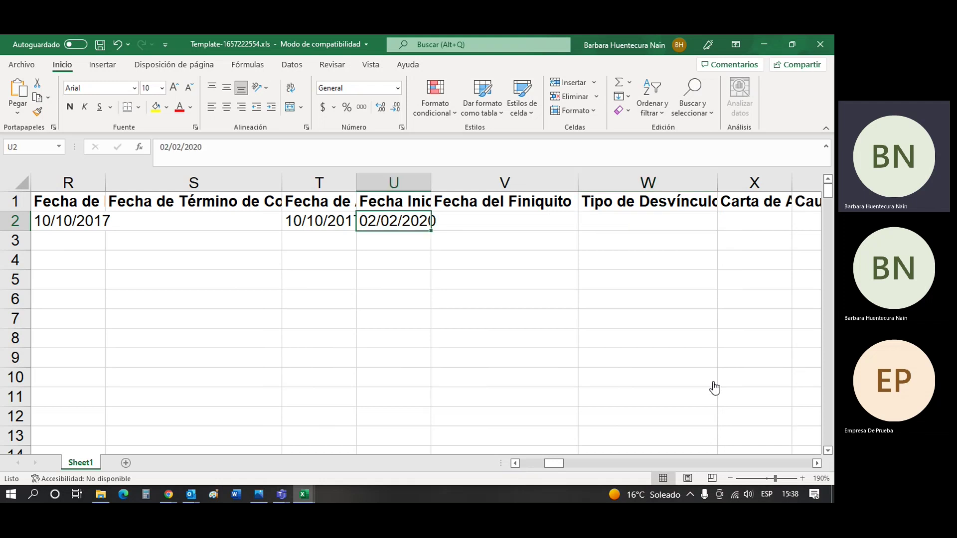
{"action": "left_click", "coordinate": [818, 464]}
{"action": "left_click", "coordinate": [818, 463]}
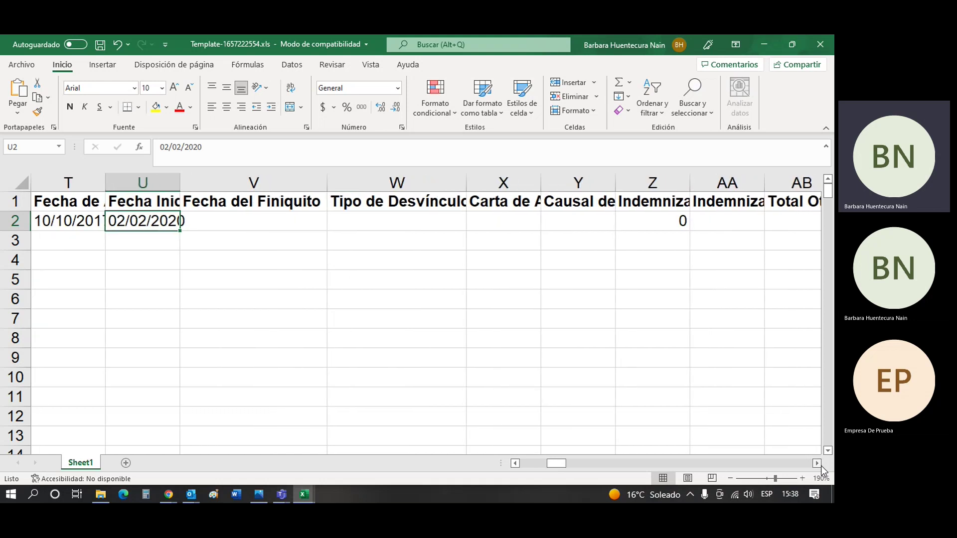
{"action": "left_click", "coordinate": [266, 220]}
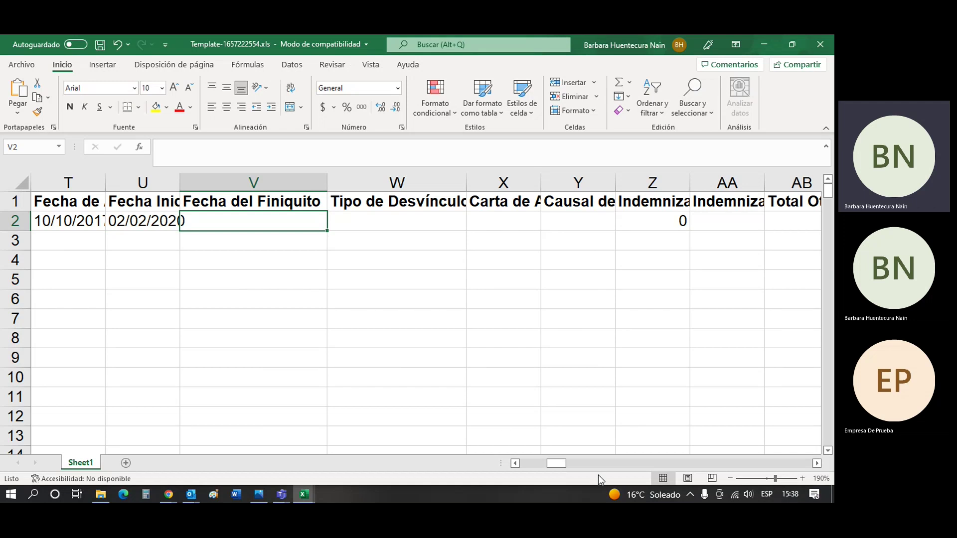
{"action": "left_click", "coordinate": [421, 215]}
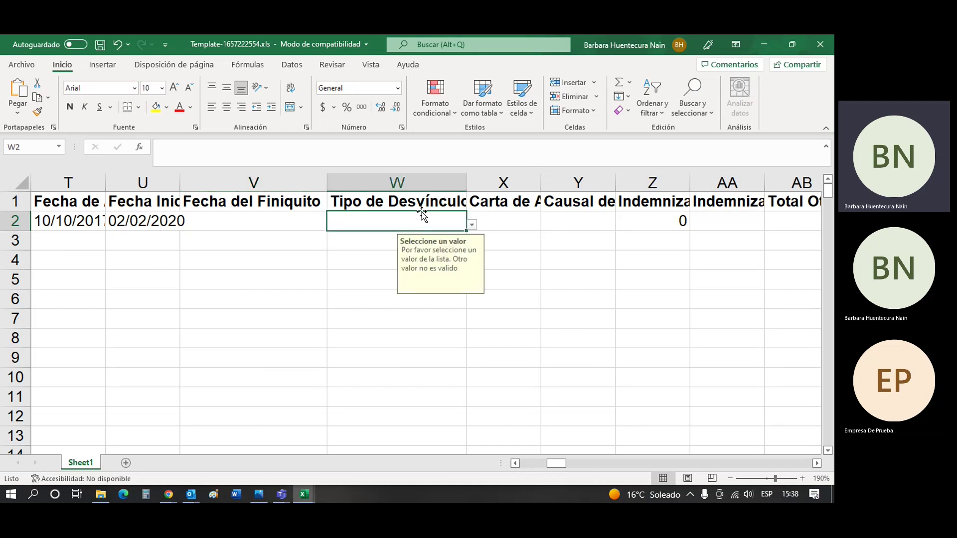
{"action": "left_click", "coordinate": [471, 226]}
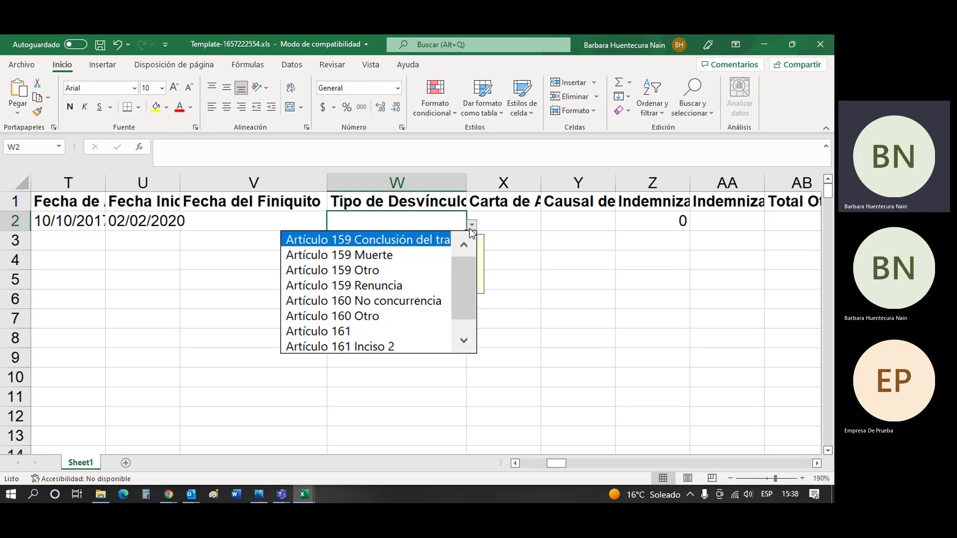
{"action": "left_click", "coordinate": [587, 253]}
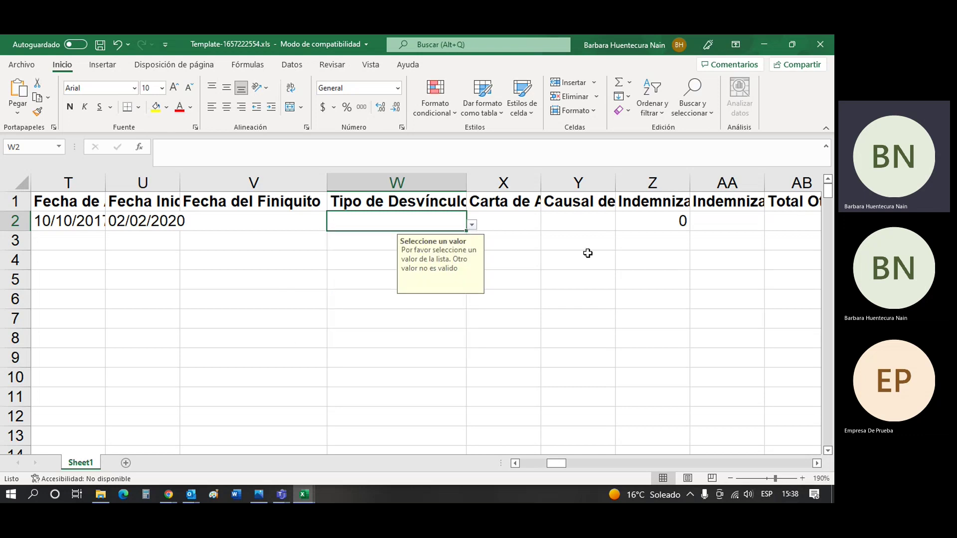
Read the full headings of the two Indemnización columns (Z and AA) and of the base salary and Gratificación columns (AF and AG).
{"action": "left_click", "coordinate": [659, 201]}
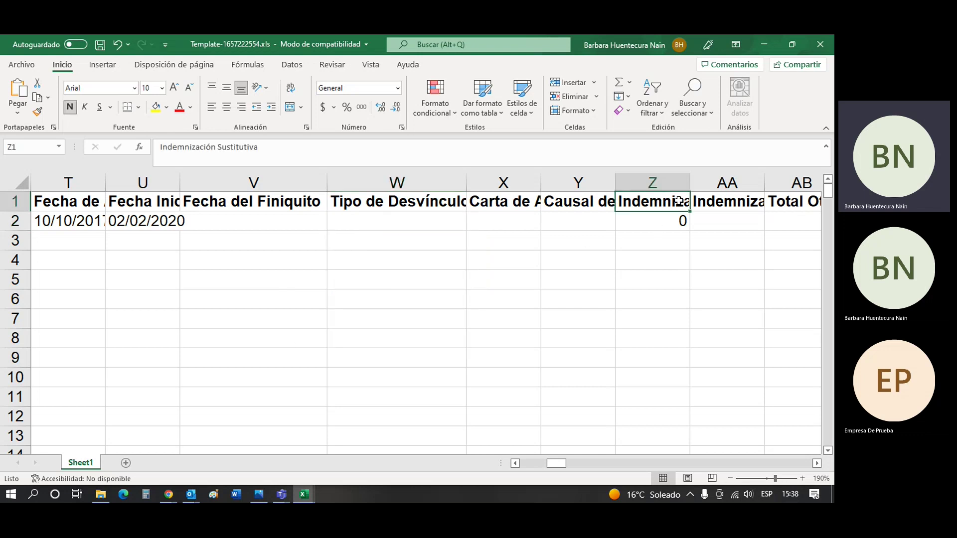
{"action": "left_click", "coordinate": [748, 202]}
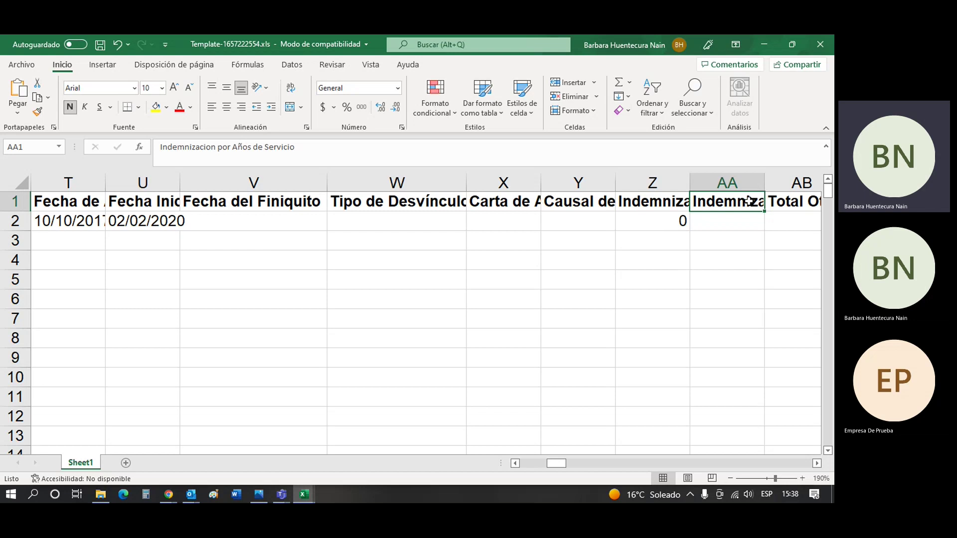
{"action": "left_click", "coordinate": [675, 218]}
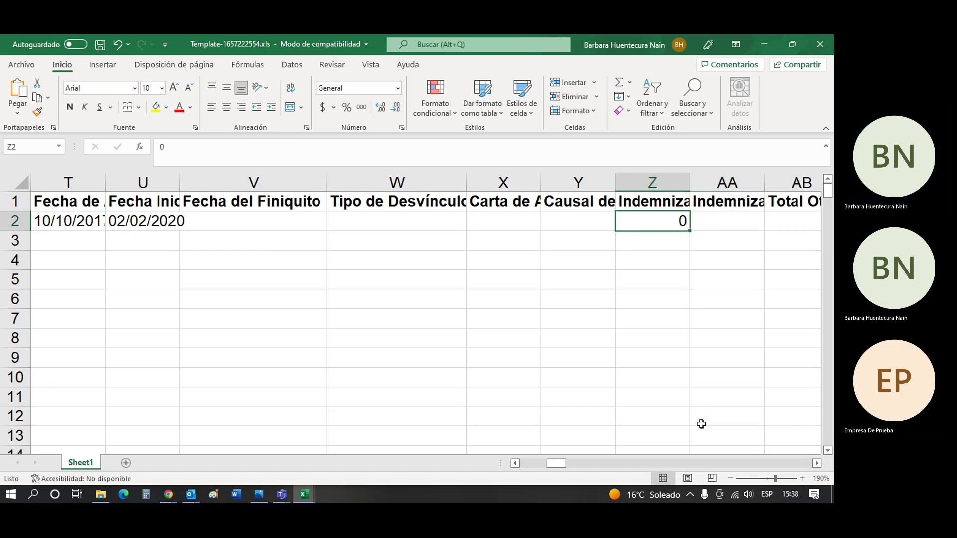
{"action": "left_click_drag", "start_coordinate": [817, 463], "coordinate": [817, 465]}
{"action": "left_click", "coordinate": [818, 464]}
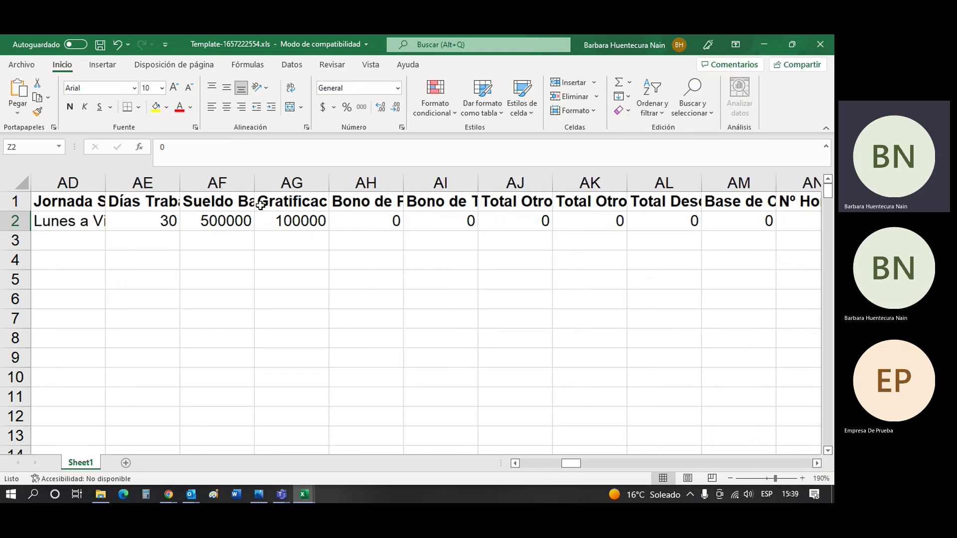
{"action": "left_click", "coordinate": [240, 206]}
{"action": "left_click", "coordinate": [307, 204]}
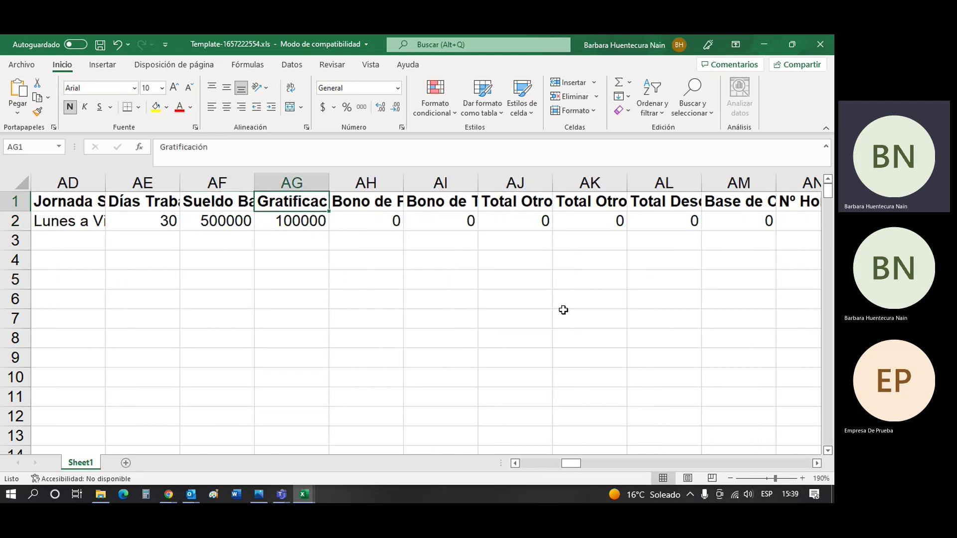
Widen the overtime payment column (AP, Monto Pagado por Horas) to make its heading readable.
{"action": "left_click", "coordinate": [818, 464]}
{"action": "left_click", "coordinate": [818, 464]}
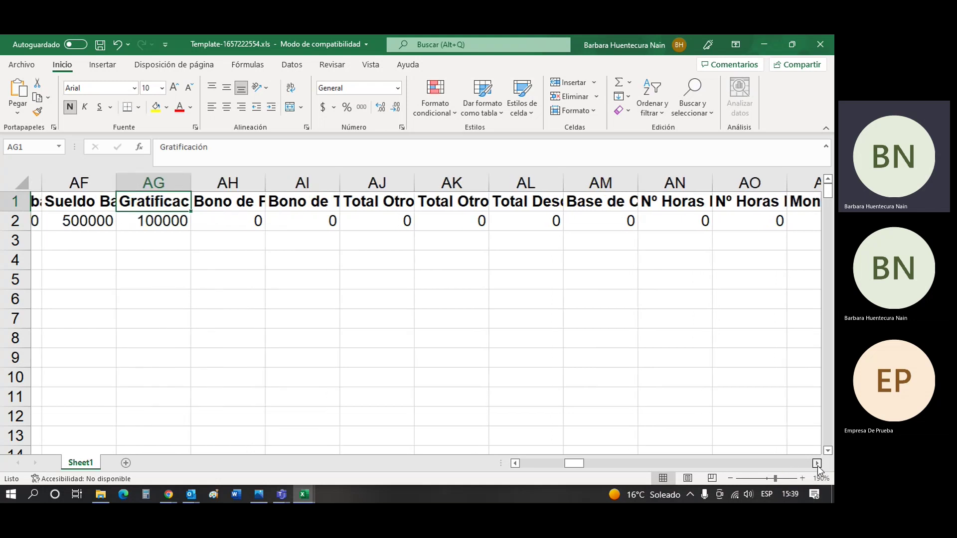
{"action": "left_click", "coordinate": [818, 463]}
{"action": "left_click", "coordinate": [817, 464]}
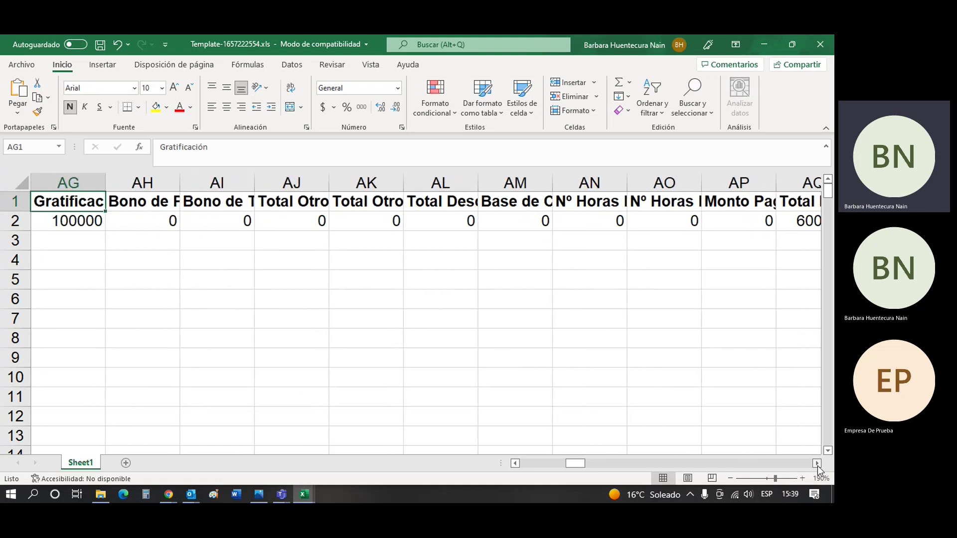
{"action": "left_click", "coordinate": [818, 464]}
{"action": "left_click", "coordinate": [818, 464]}
{"action": "left_click", "coordinate": [817, 463]}
{"action": "left_click", "coordinate": [817, 464]}
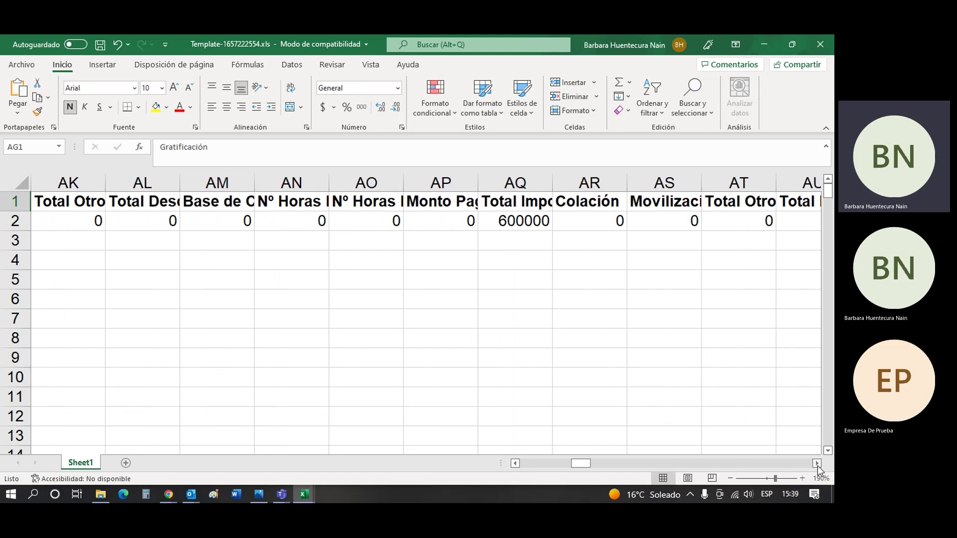
{"action": "left_click_drag", "start_coordinate": [476, 184], "coordinate": [585, 184]}
{"action": "left_click", "coordinate": [533, 223]}
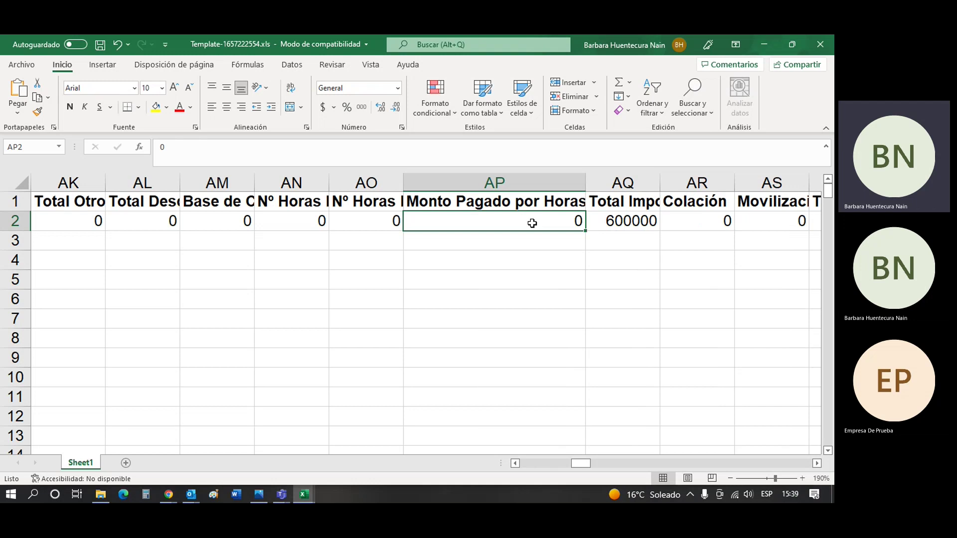
Review the overtime hours and overtime payment cells in row 2 and read the full heading of column AN.
{"action": "left_click", "coordinate": [345, 228]}
{"action": "left_click", "coordinate": [290, 224]}
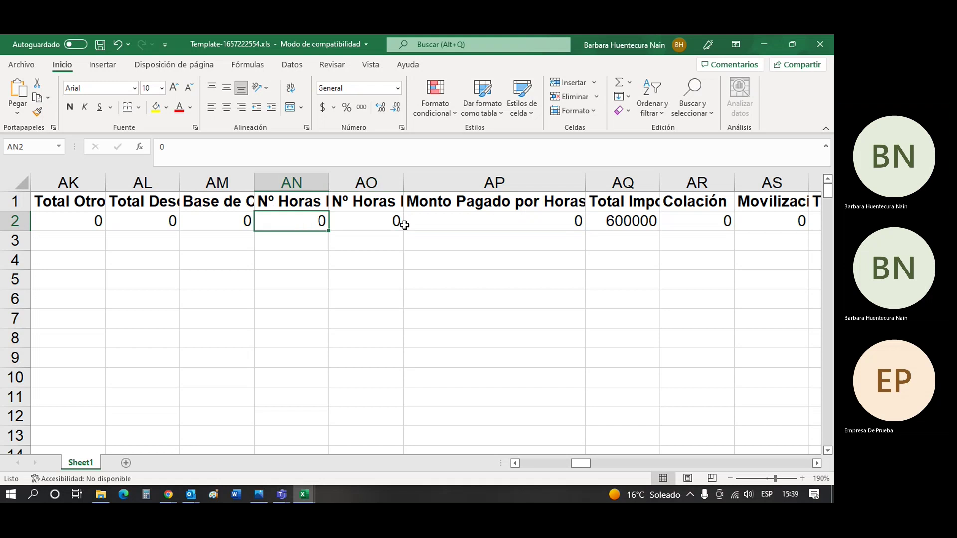
{"action": "left_click", "coordinate": [449, 225]}
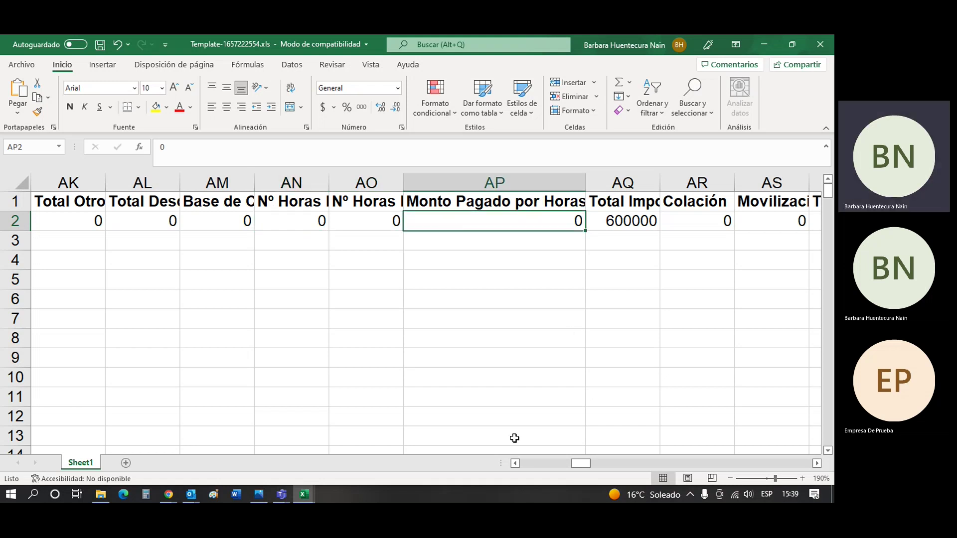
{"action": "left_click", "coordinate": [291, 198]}
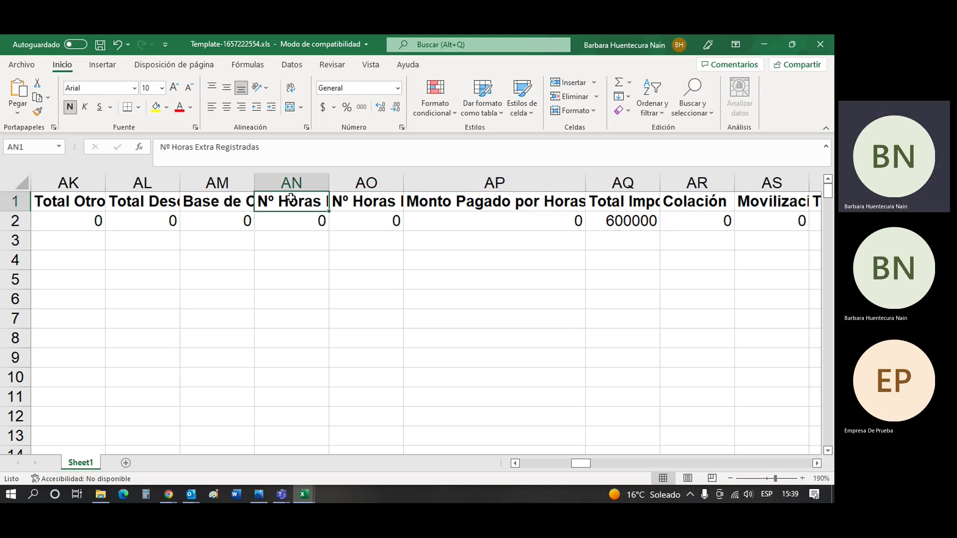
Return to the first columns and review the worker's RUT and name fields against the empty row 3.
{"action": "left_click", "coordinate": [515, 464]}
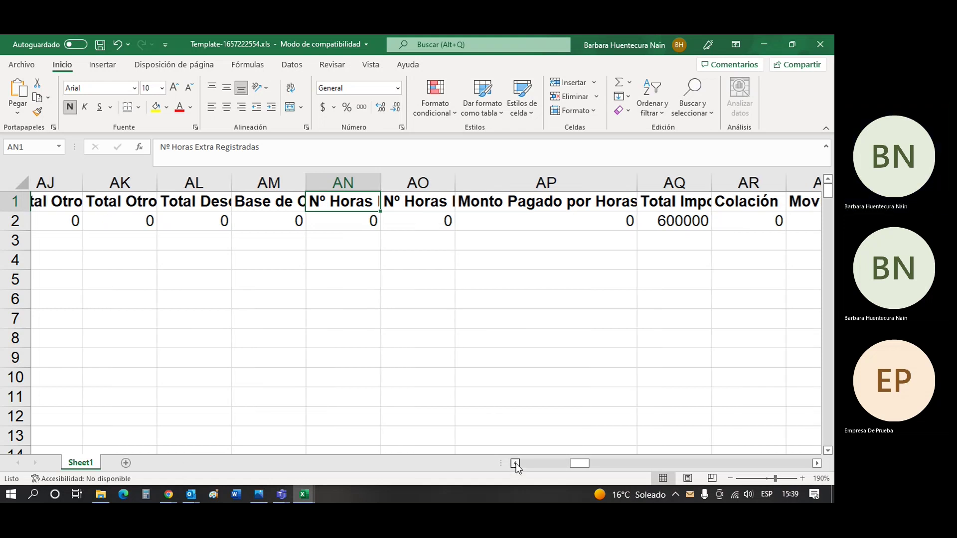
{"action": "left_click", "coordinate": [515, 464]}
{"action": "left_click", "coordinate": [515, 463]}
{"action": "left_click", "coordinate": [516, 464]}
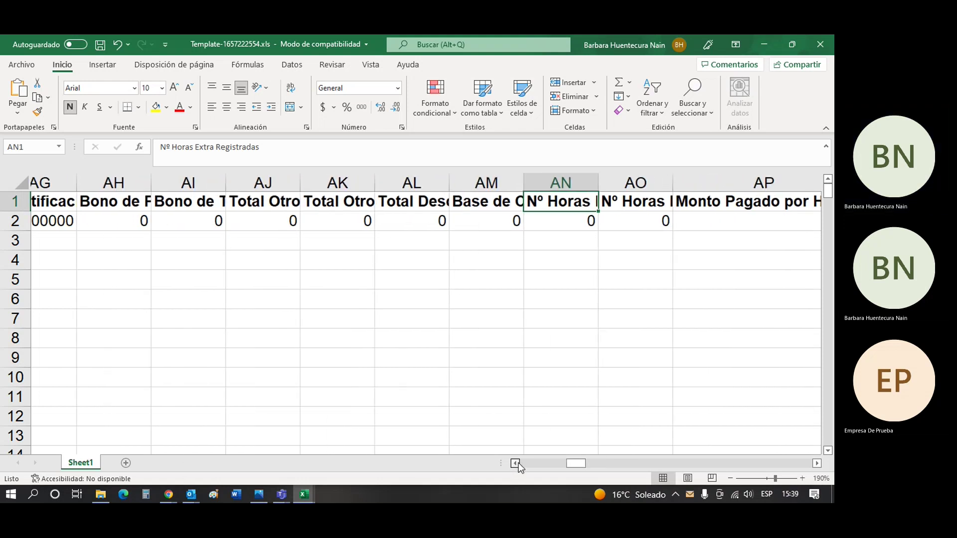
{"action": "left_click", "coordinate": [517, 464]}
{"action": "left_click", "coordinate": [518, 465]}
{"action": "left_click_drag", "start_coordinate": [517, 466], "coordinate": [517, 465]}
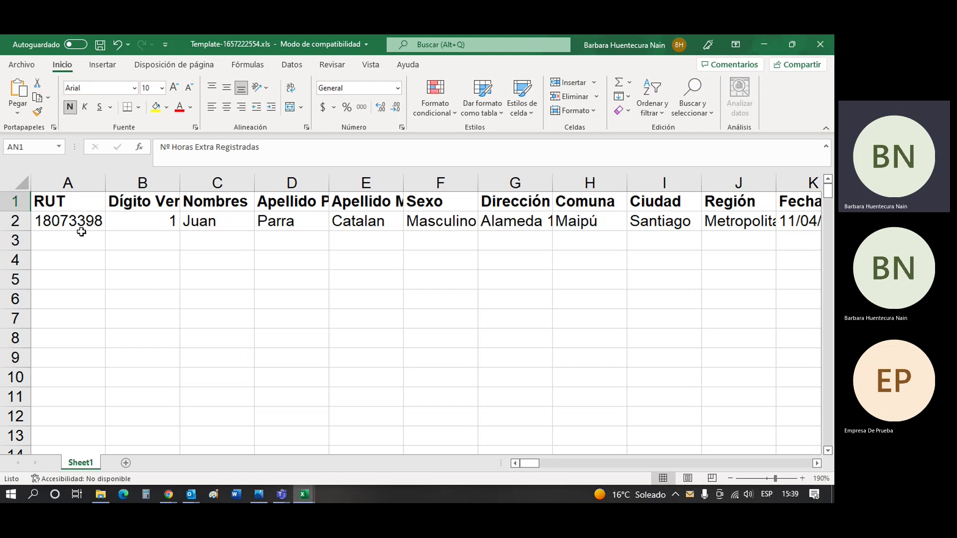
{"action": "left_click", "coordinate": [142, 240]}
{"action": "left_click", "coordinate": [79, 240]}
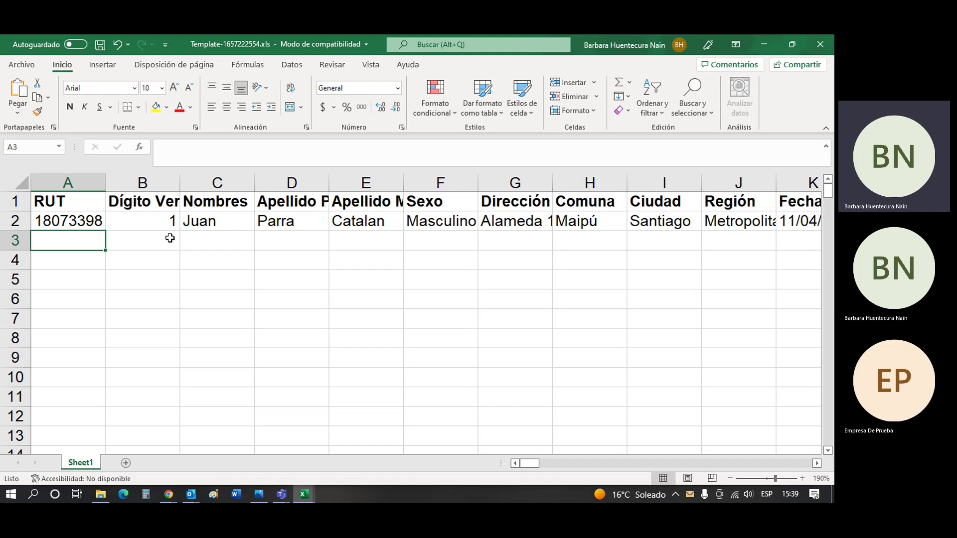
{"action": "left_click", "coordinate": [318, 244]}
{"action": "left_click", "coordinate": [68, 221]}
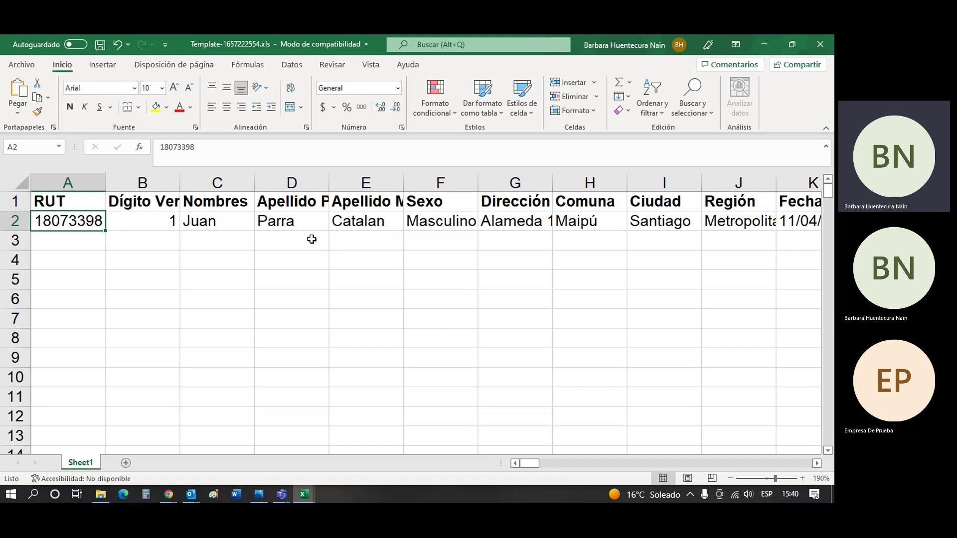
{"action": "left_click", "coordinate": [58, 247]}
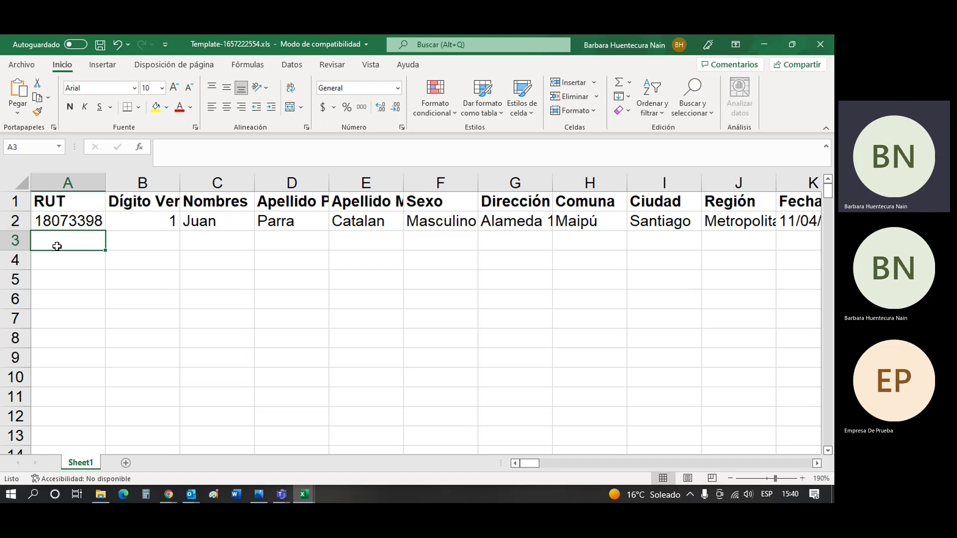
{"action": "left_click", "coordinate": [171, 245]}
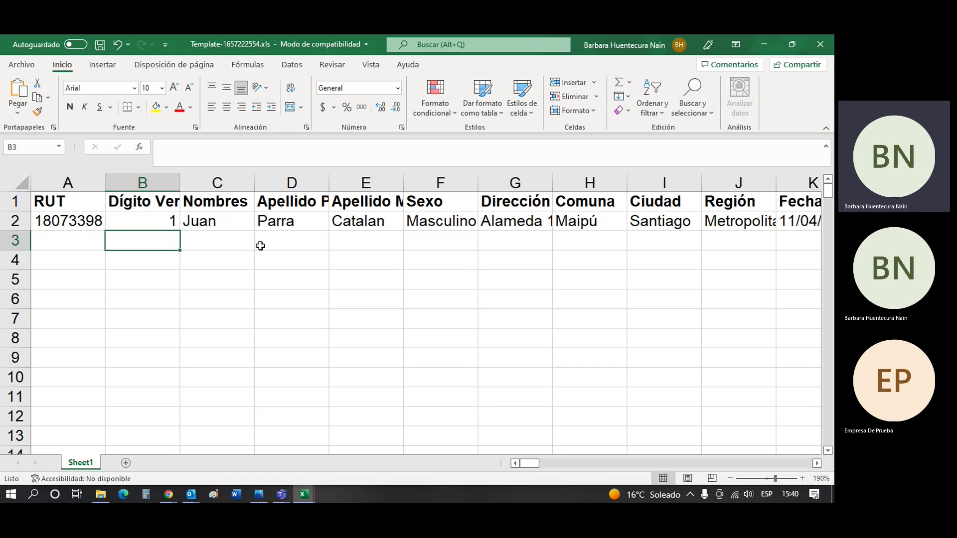
{"action": "left_click", "coordinate": [363, 240]}
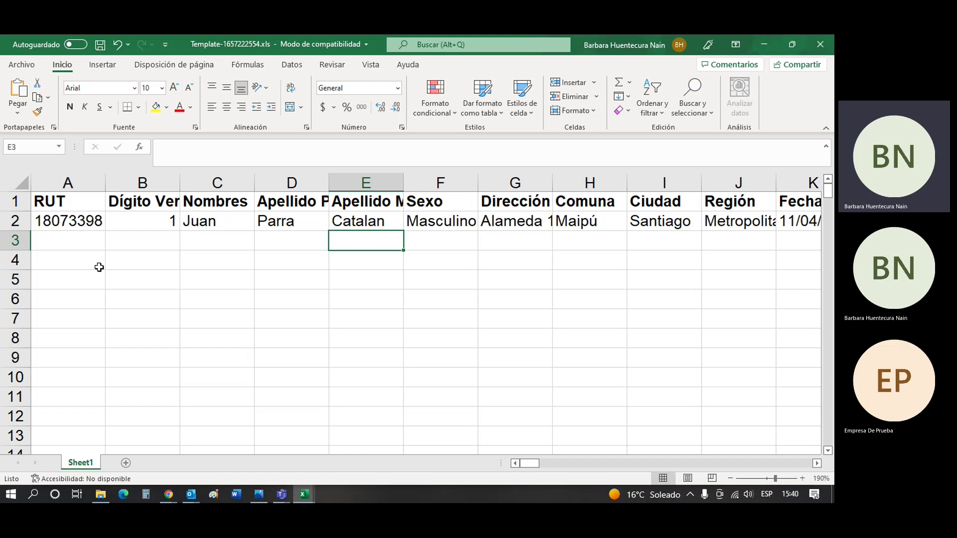
{"action": "right_click", "coordinate": [15, 222]}
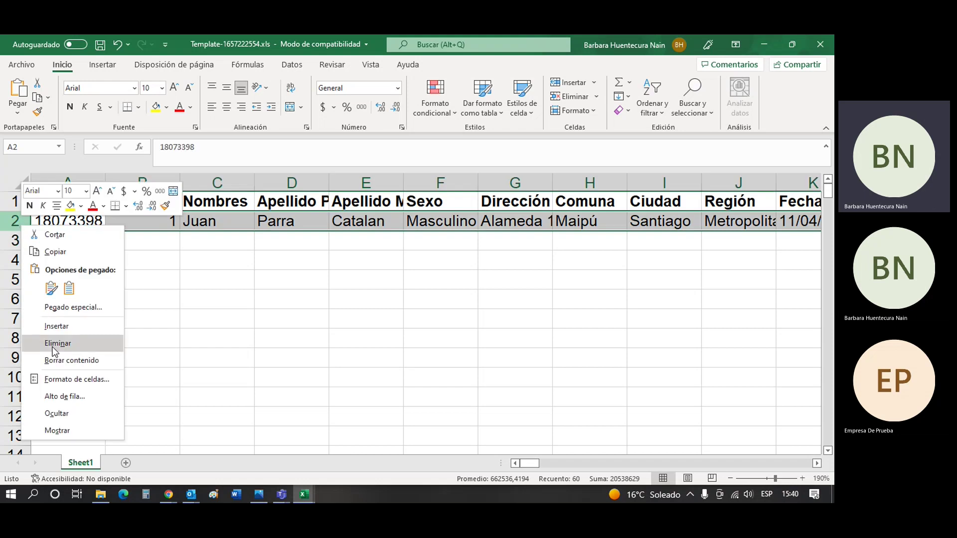
{"action": "key", "text": "Escape"}
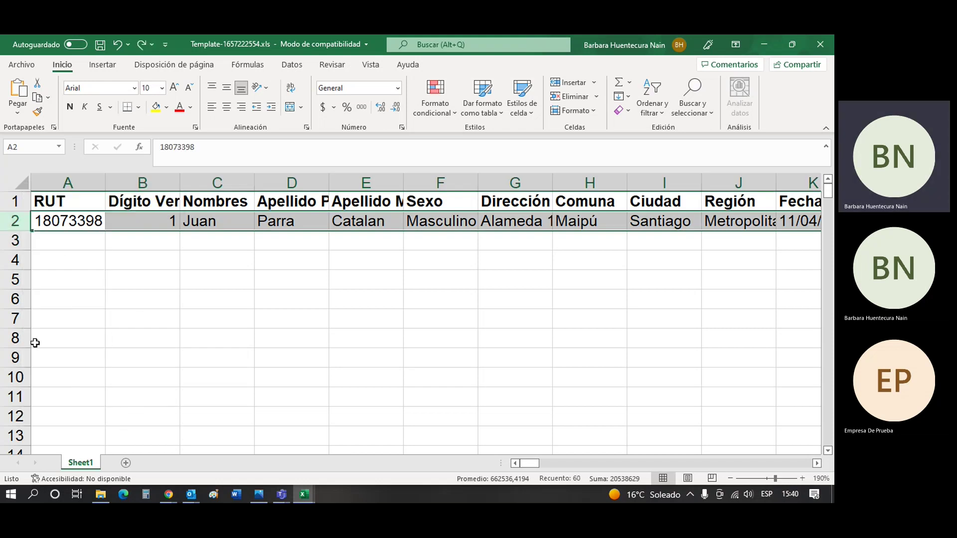
{"action": "left_click", "coordinate": [454, 415]}
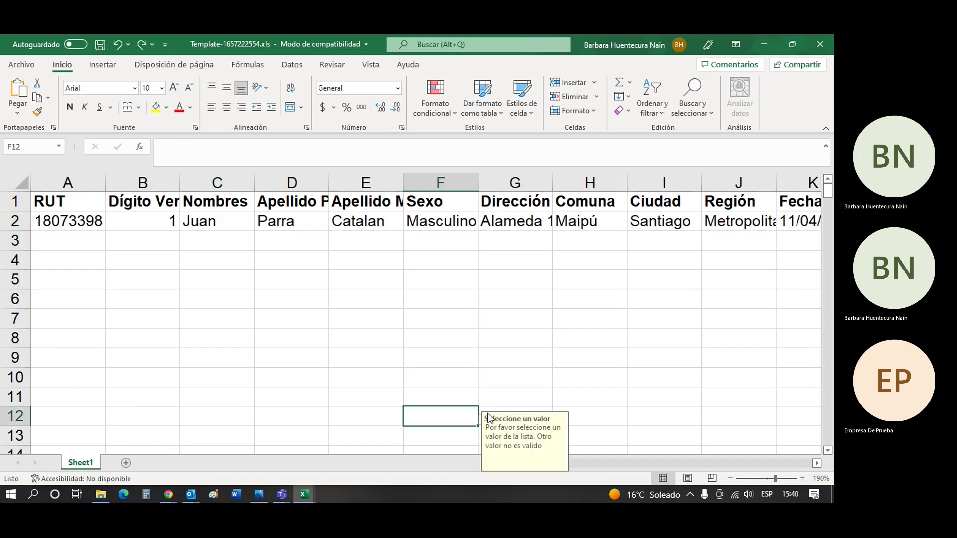
Review the sample worker's days worked, base salary, Gratificación and first bonus cells in row 2 (AE to AH).
{"action": "left_click", "coordinate": [609, 375]}
{"action": "left_click", "coordinate": [817, 464]}
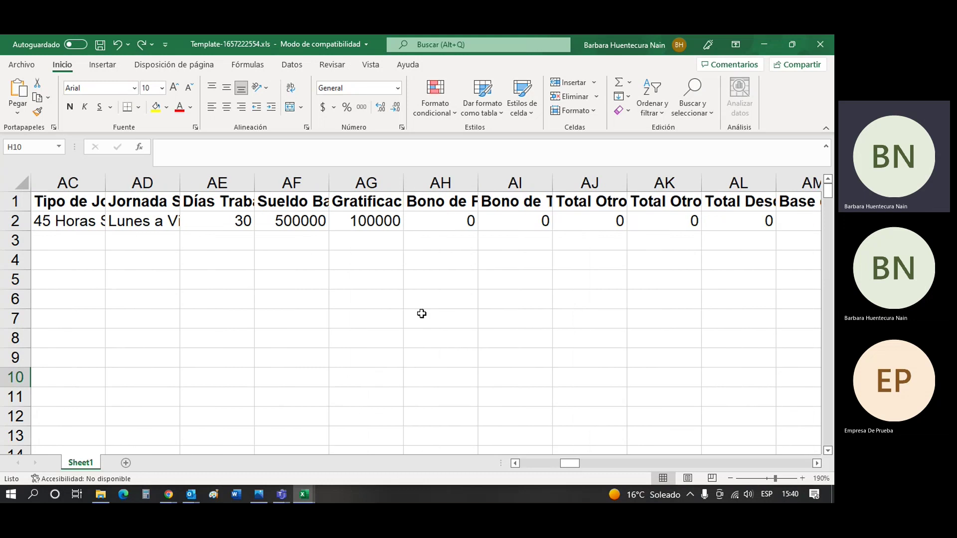
{"action": "left_click", "coordinate": [232, 222]}
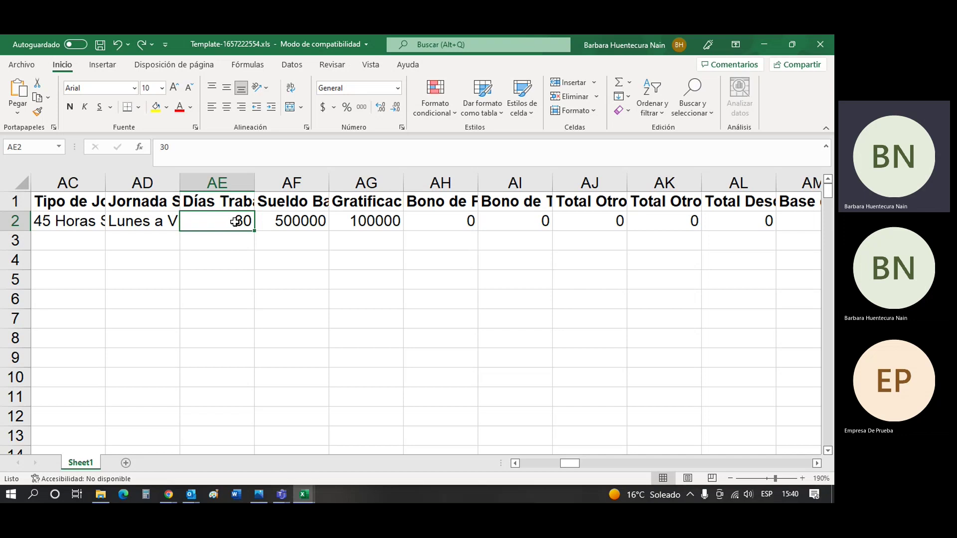
{"action": "left_click", "coordinate": [304, 223]}
{"action": "left_click", "coordinate": [372, 227]}
{"action": "left_click", "coordinate": [469, 226]}
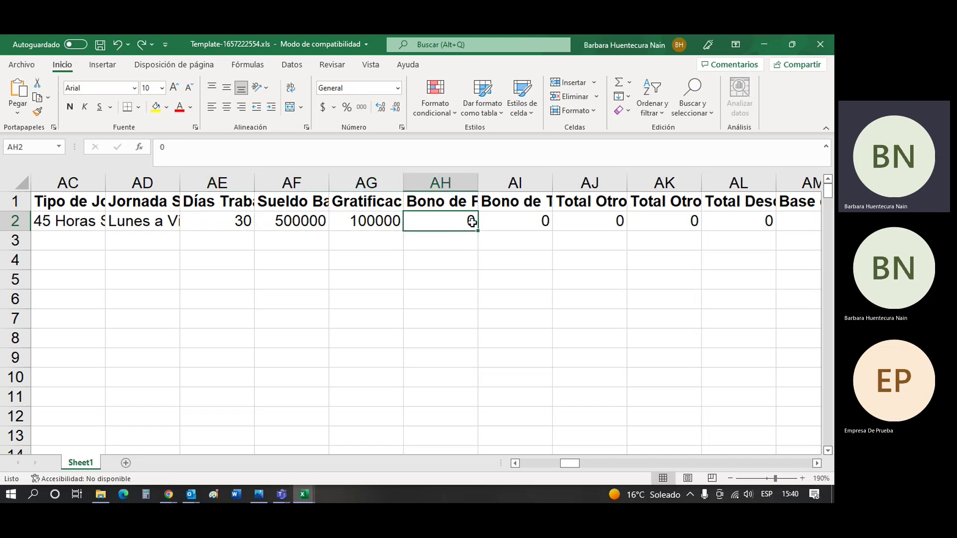
{"action": "left_click", "coordinate": [385, 222]}
{"action": "left_click", "coordinate": [289, 216]}
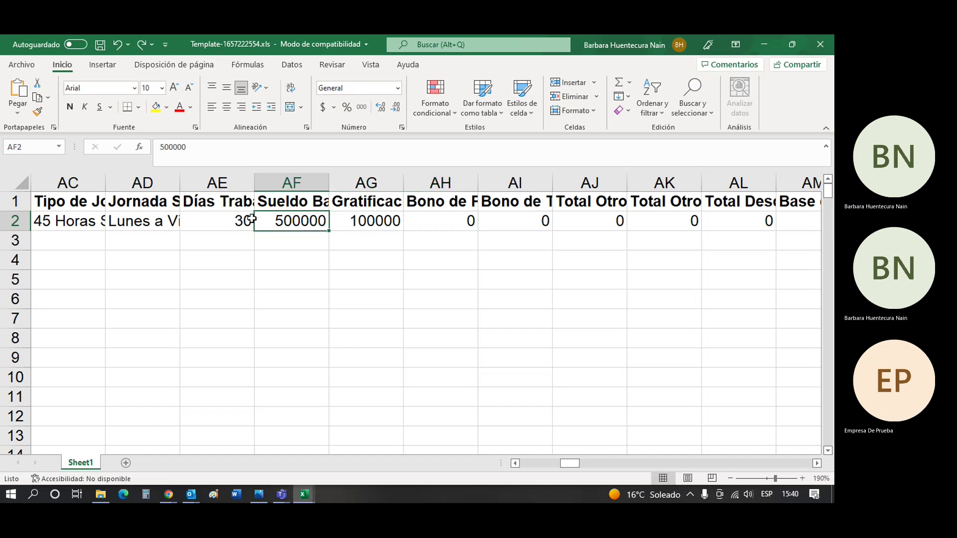
{"action": "left_click", "coordinate": [251, 219]}
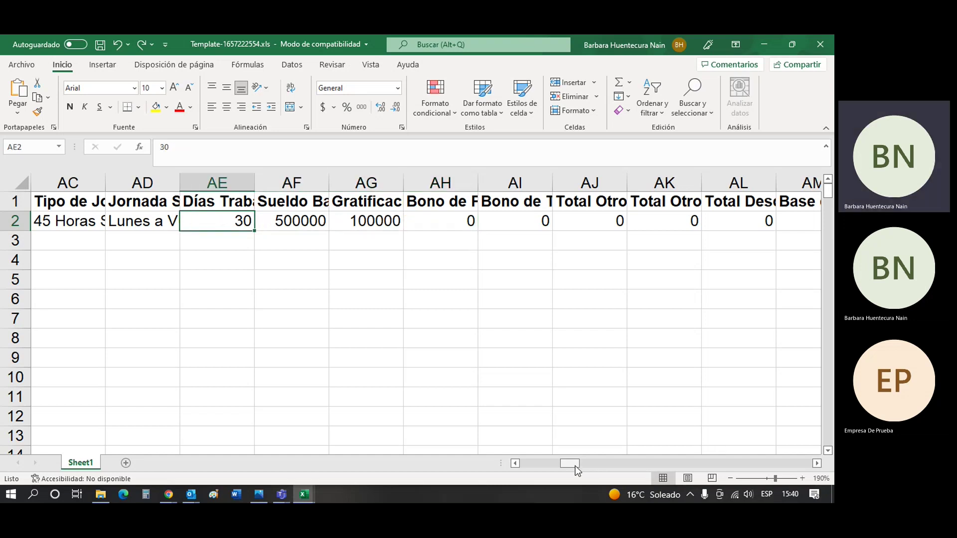
Return to the first empty worker row at A3 and switch to Chrome's Carga Masiva de Trabajadores page to check the Fila Inicial field.
{"action": "left_click_drag", "start_coordinate": [577, 471], "coordinate": [536, 470]}
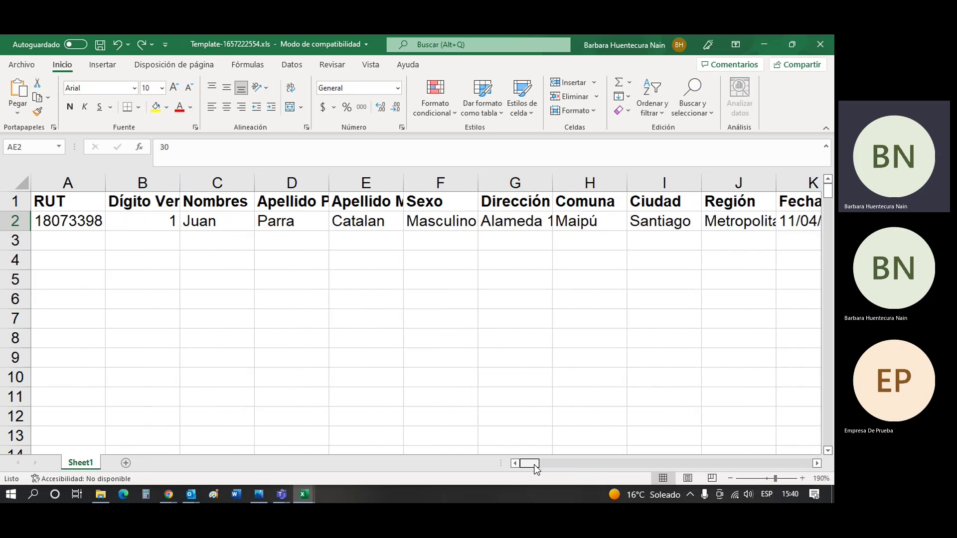
{"action": "left_click", "coordinate": [182, 262]}
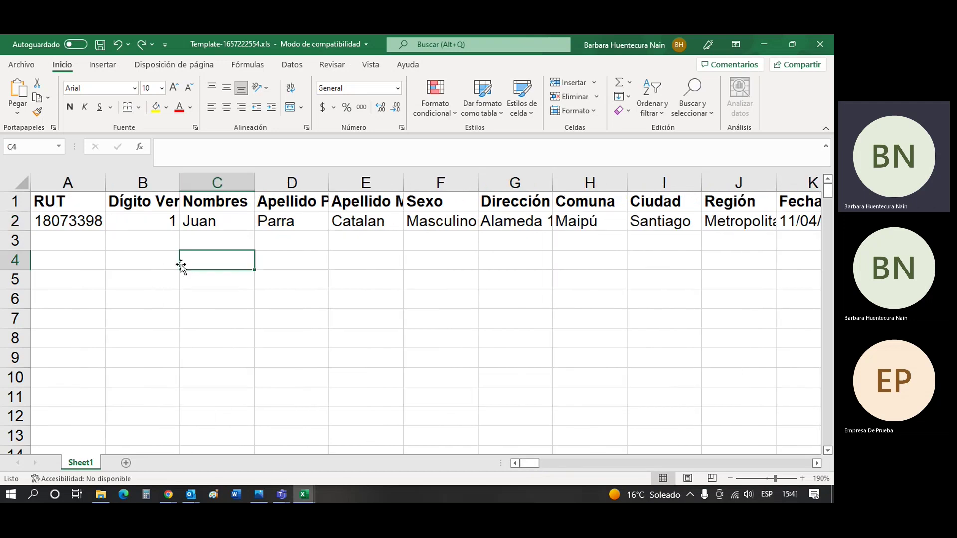
{"action": "left_click", "coordinate": [71, 245]}
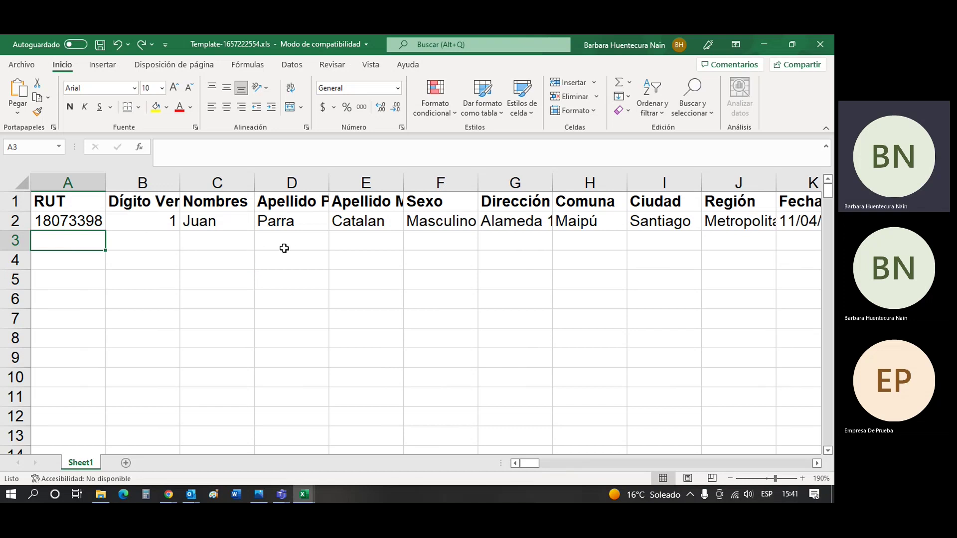
{"action": "mouse_move", "coordinate": [173, 492]}
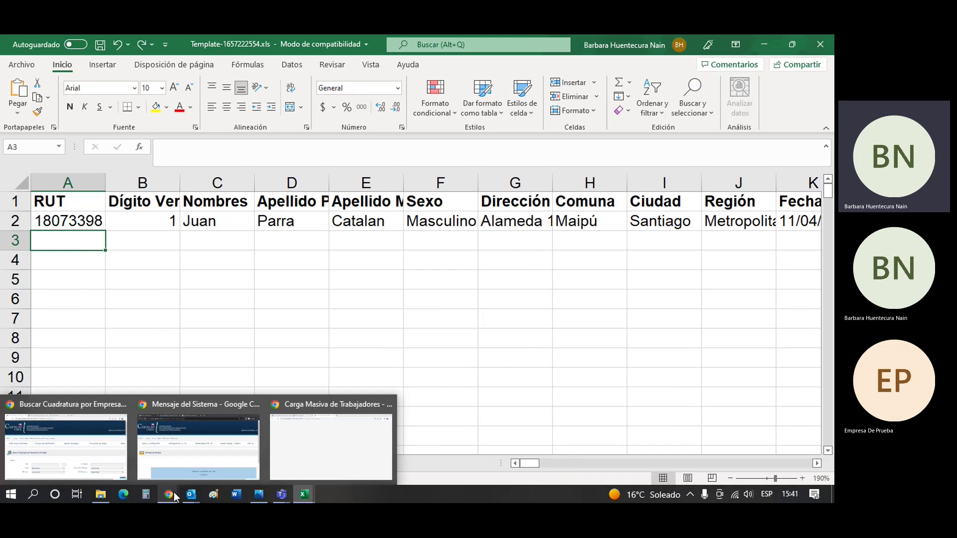
{"action": "left_click", "coordinate": [330, 440]}
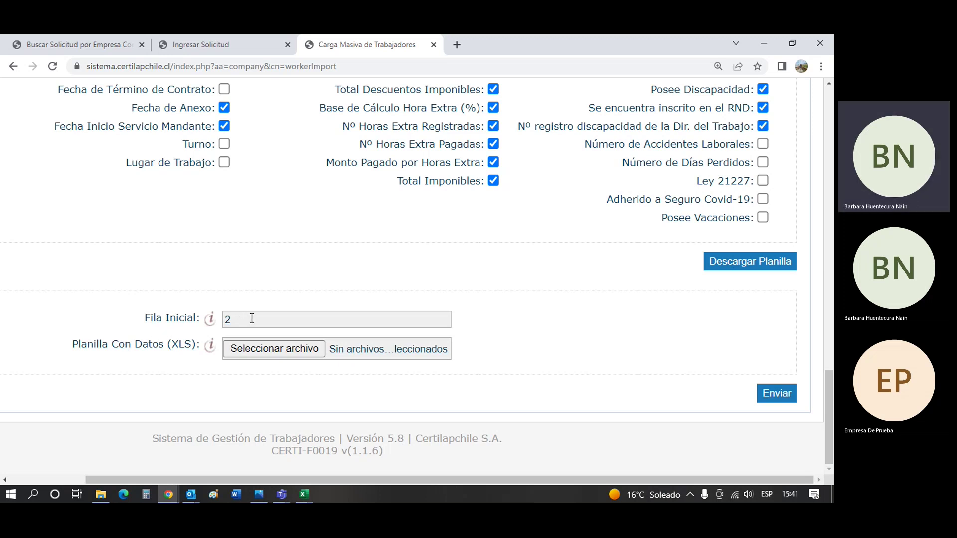
Switch back to Template-1657222554.xls in Excel and compare the worker data in row 2 with the headings in row 1.
{"action": "left_click", "coordinate": [304, 495]}
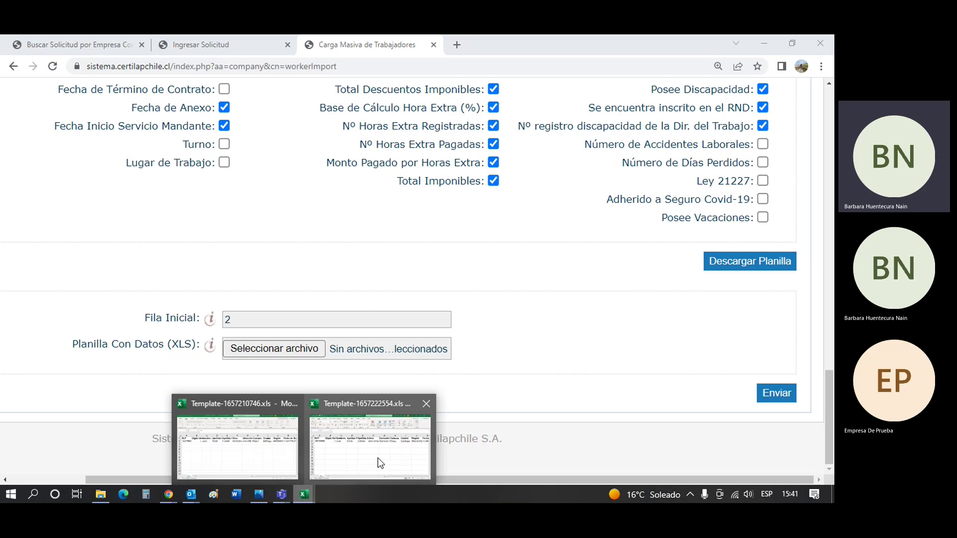
{"action": "left_click", "coordinate": [378, 463]}
{"action": "left_click", "coordinate": [12, 221]}
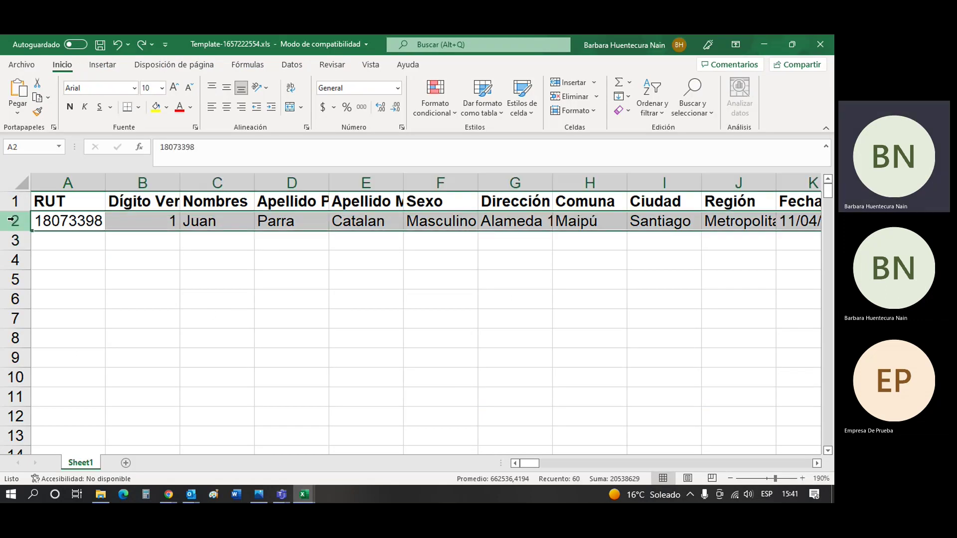
{"action": "left_click", "coordinate": [10, 203]}
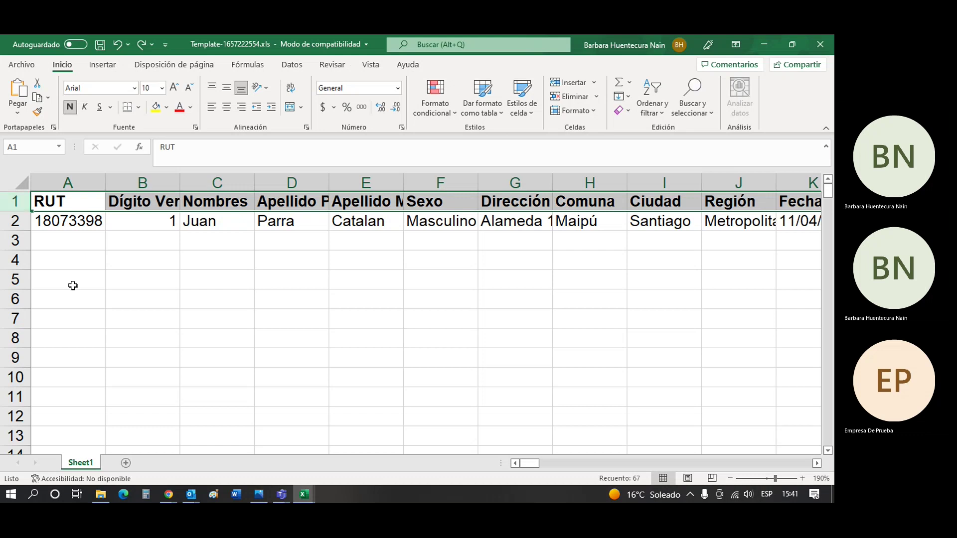
{"action": "left_click", "coordinate": [101, 253]}
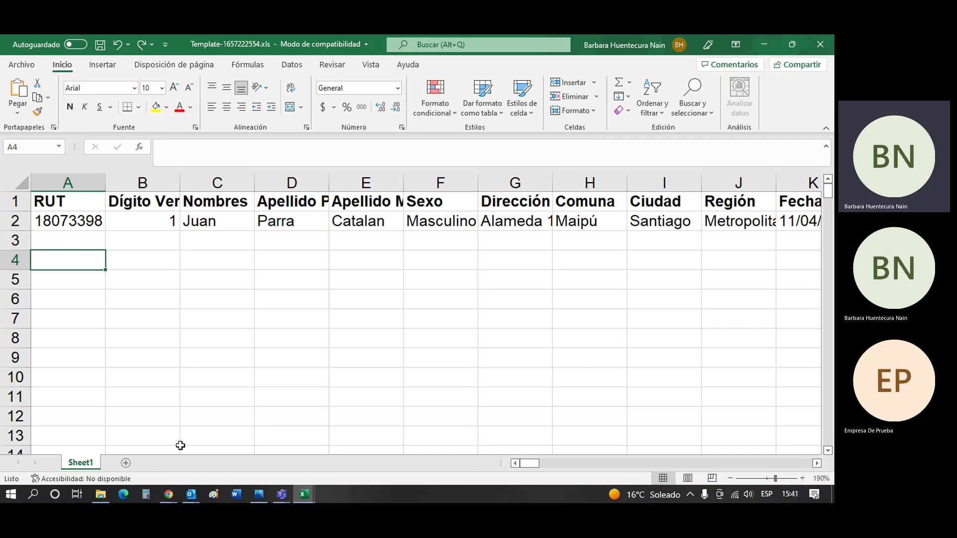
Switch to Chrome's Carga Masiva de Trabajadores page, attach Planilla de carga masiva.xls as the data sheet and submit the bulk upload.
{"action": "mouse_move", "coordinate": [167, 489]}
{"action": "left_click", "coordinate": [316, 454]}
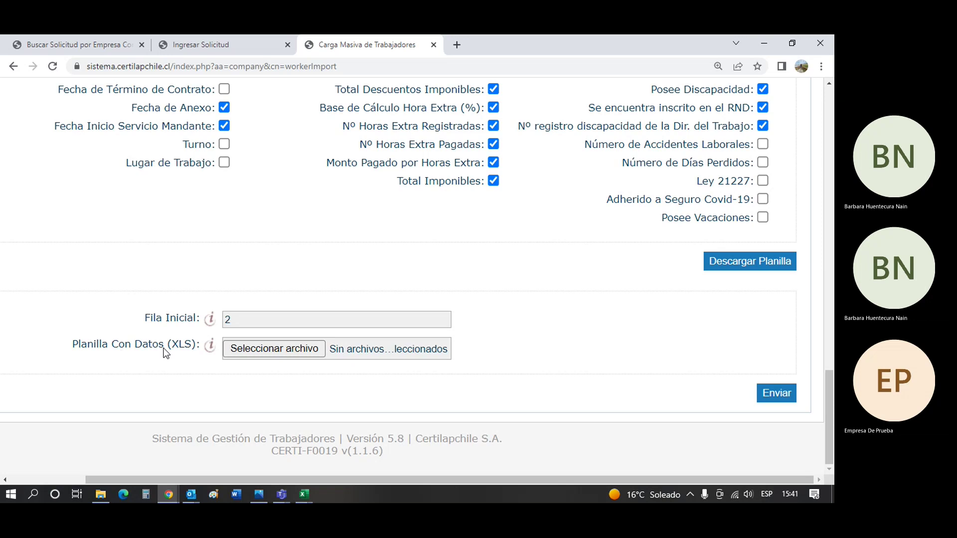
{"action": "left_click", "coordinate": [275, 348]}
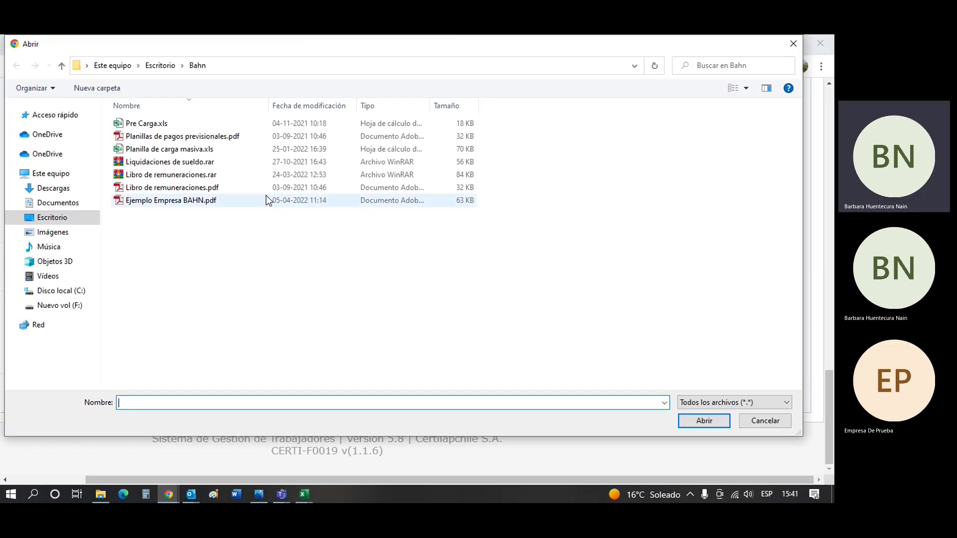
{"action": "double_click", "coordinate": [207, 149]}
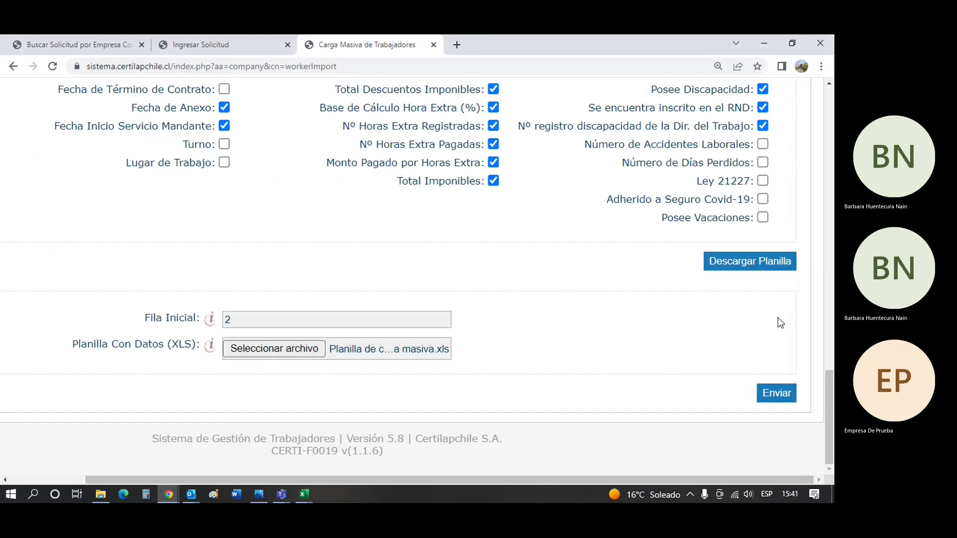
{"action": "left_click", "coordinate": [630, 476]}
{"action": "left_click", "coordinate": [793, 394]}
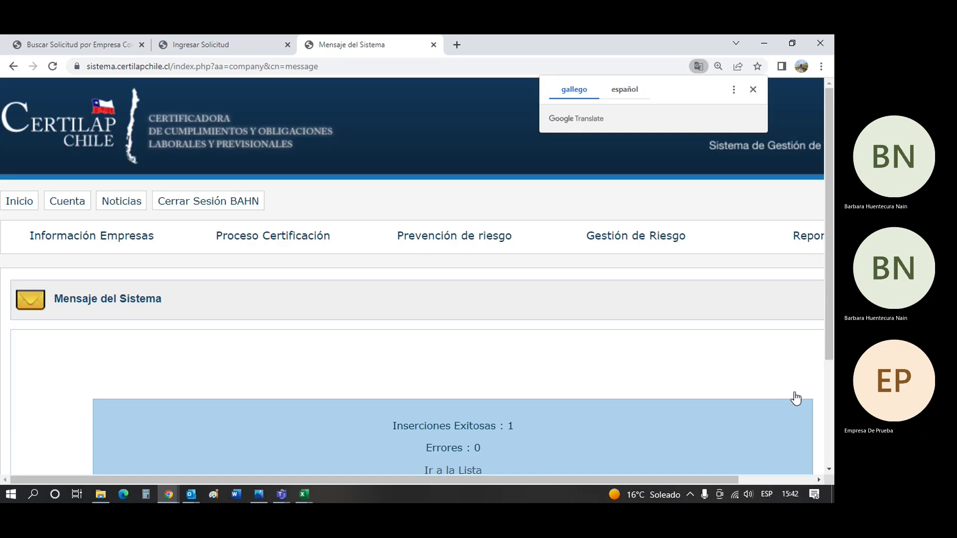
Read the successful insertions and errors reported in the system message for the bulk upload.
{"action": "scroll", "coordinate": [344, 346], "scroll_direction": "down", "scroll_amount": 3}
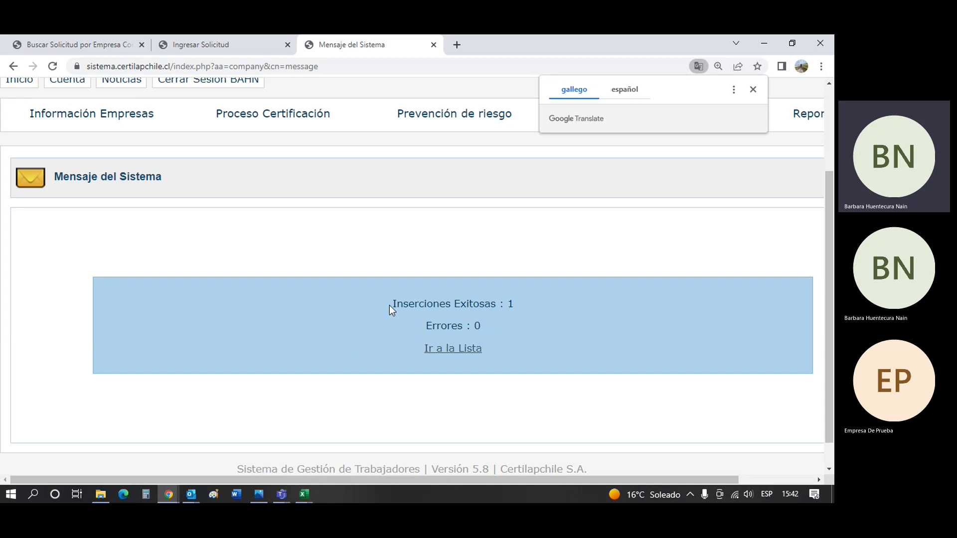
{"action": "left_click_drag", "start_coordinate": [391, 305], "coordinate": [502, 305]}
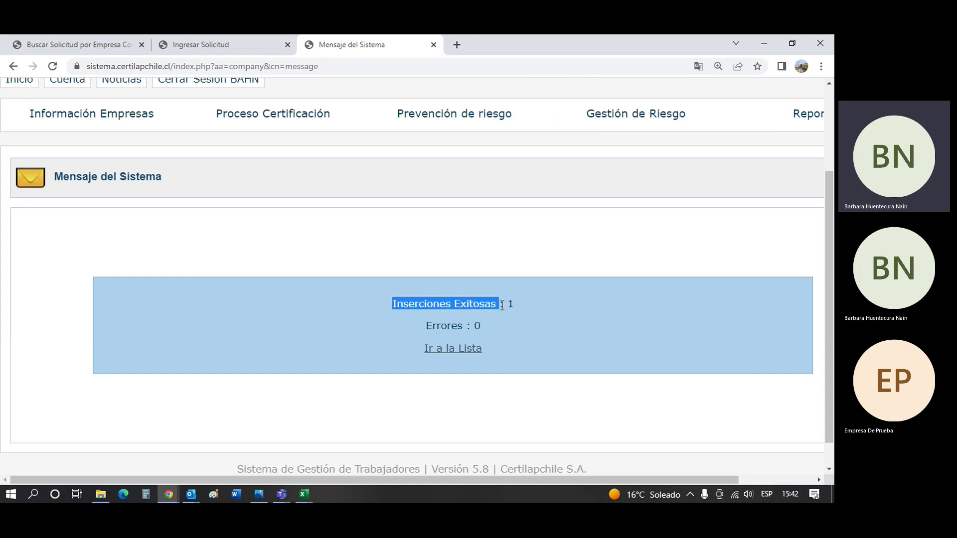
{"action": "left_click", "coordinate": [404, 325]}
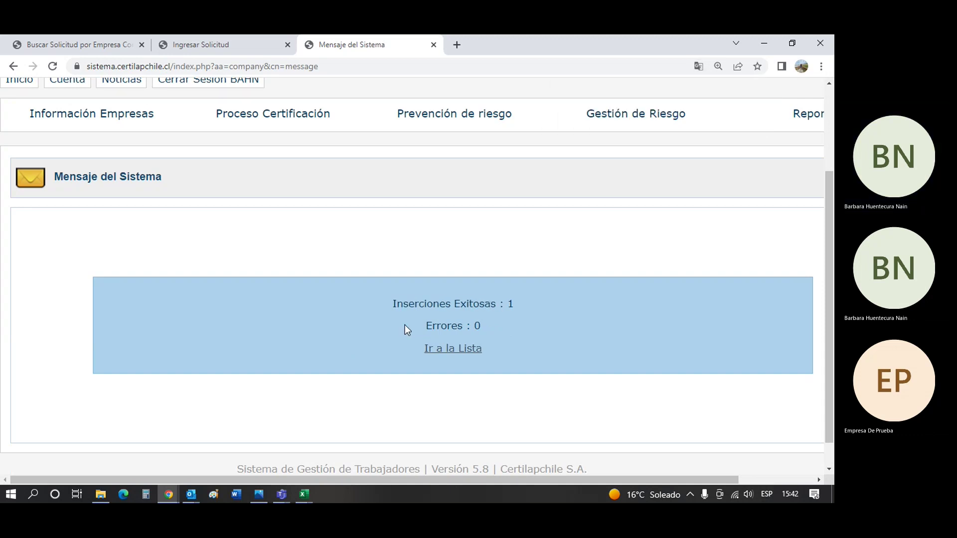
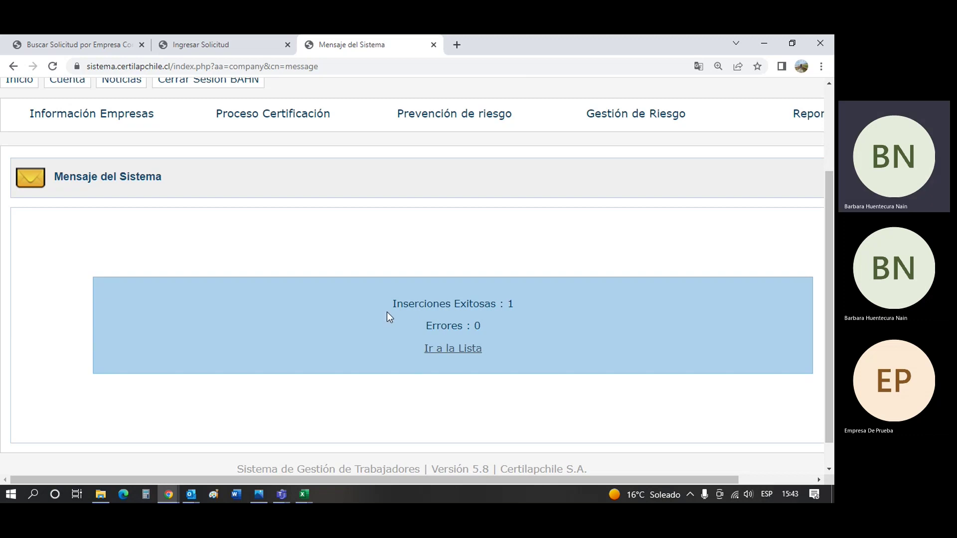
{"action": "left_click_drag", "start_coordinate": [390, 305], "coordinate": [506, 305]}
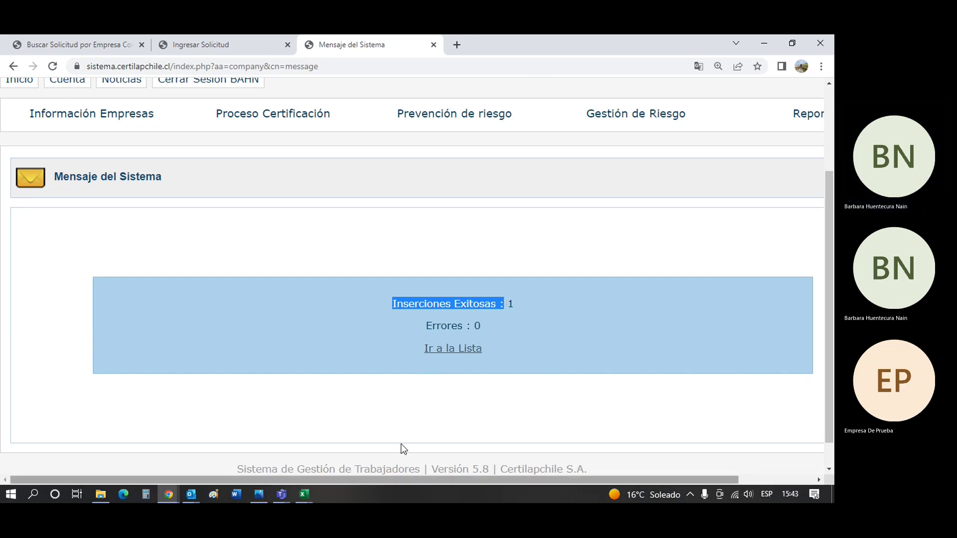
Open the certification process's document list and review the certification status and available actions of the Jun 2022 request.
{"action": "mouse_move", "coordinate": [335, 121]}
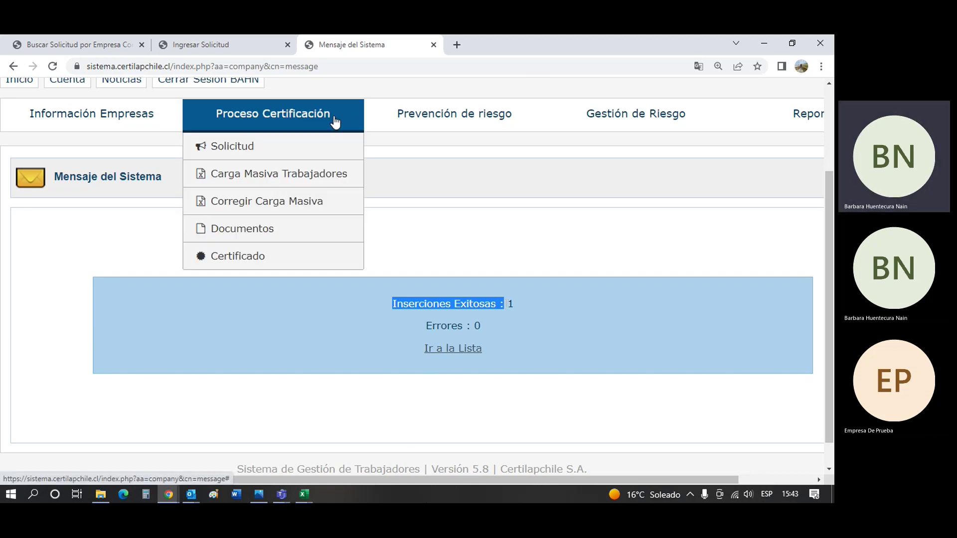
{"action": "left_click", "coordinate": [309, 233]}
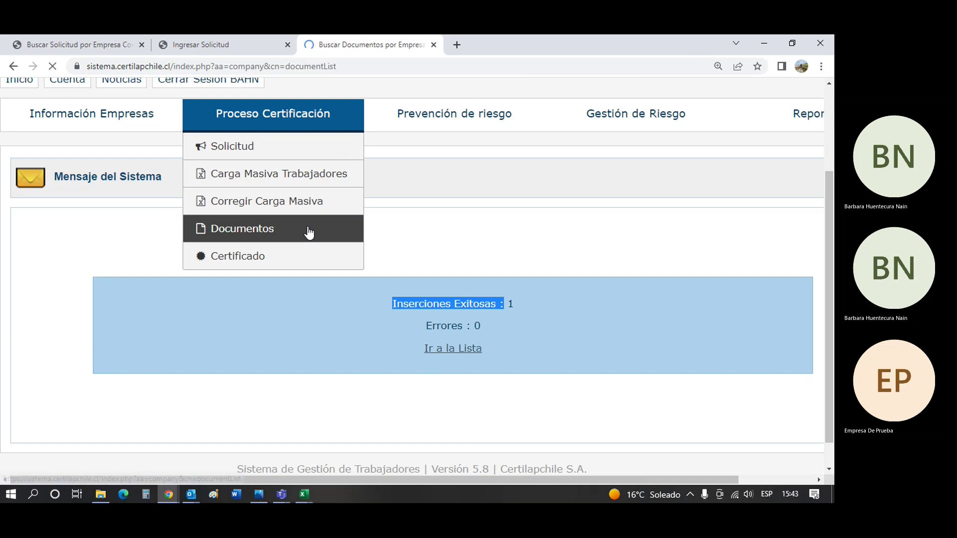
{"action": "scroll", "coordinate": [569, 350], "scroll_direction": "down", "scroll_amount": 2}
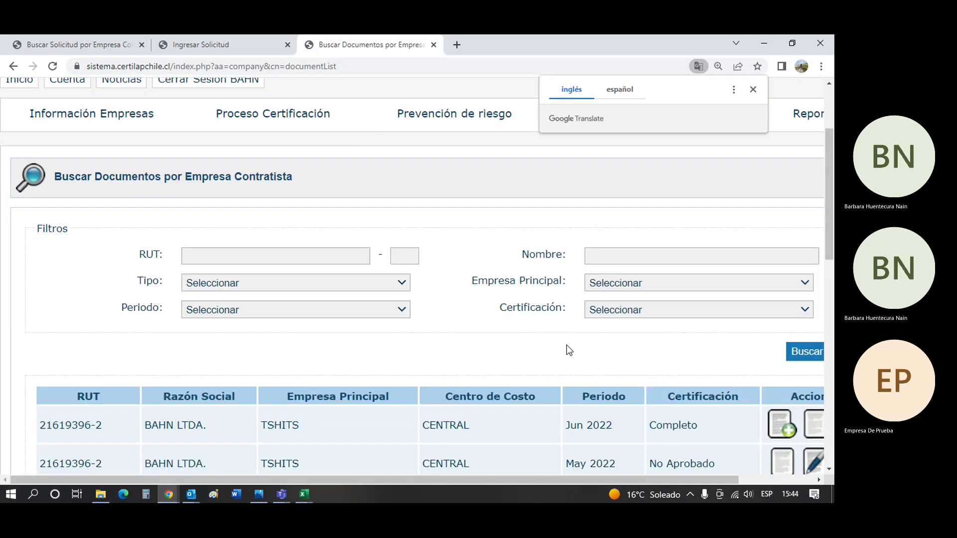
{"action": "scroll", "coordinate": [568, 349], "scroll_direction": "down", "scroll_amount": 1}
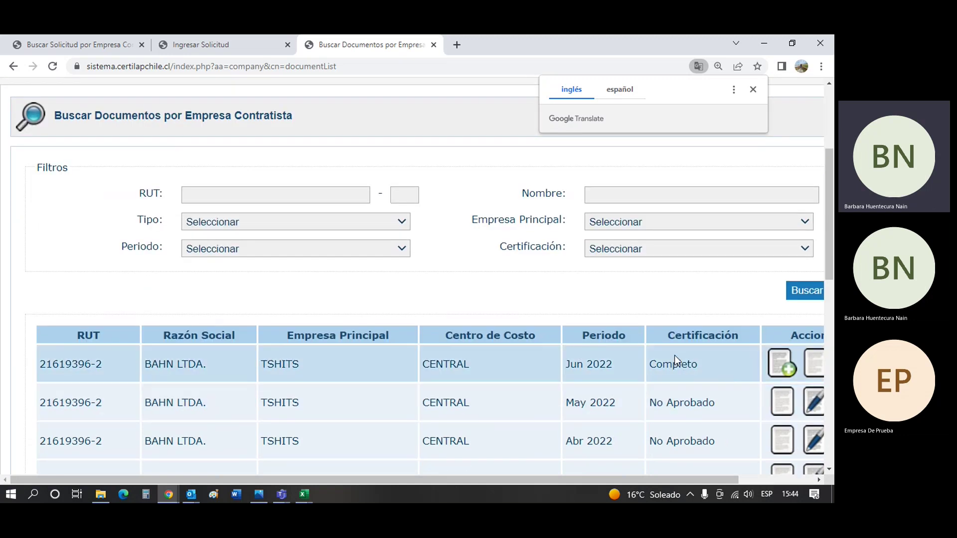
{"action": "double_click", "coordinate": [677, 363]}
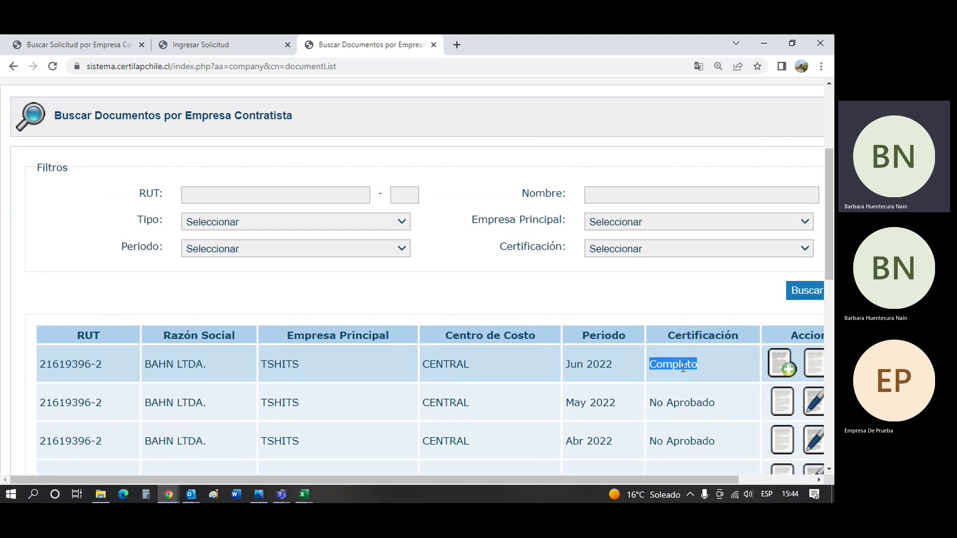
{"action": "left_click_drag", "start_coordinate": [668, 478], "coordinate": [758, 479]}
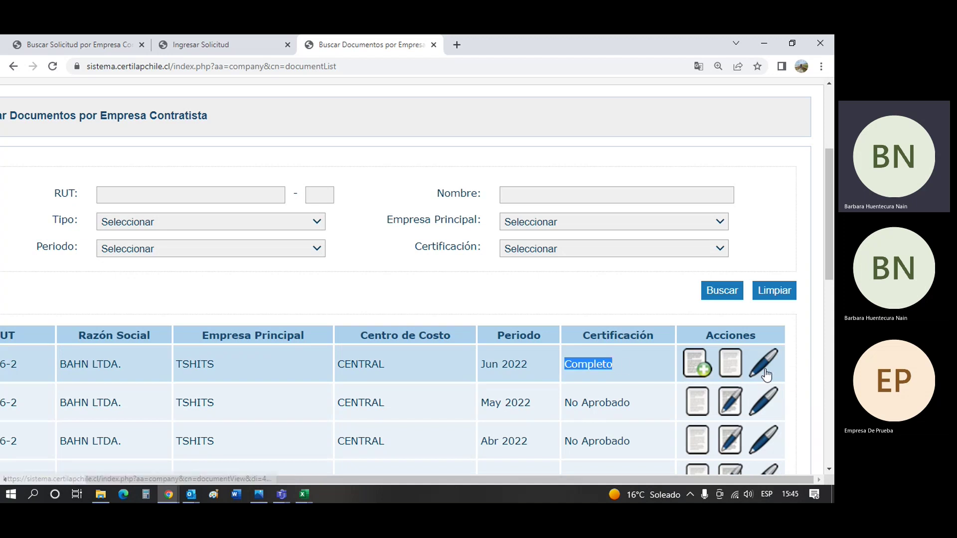
{"action": "left_click", "coordinate": [672, 290]}
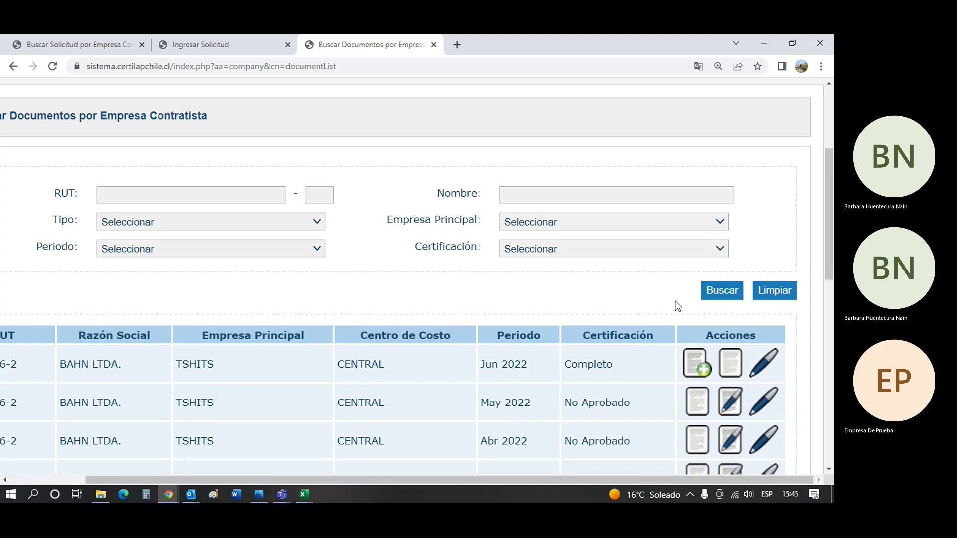
Open the document entry form for the Jun 2022 request and review its file fields and the list of required documents.
{"action": "left_click", "coordinate": [688, 359]}
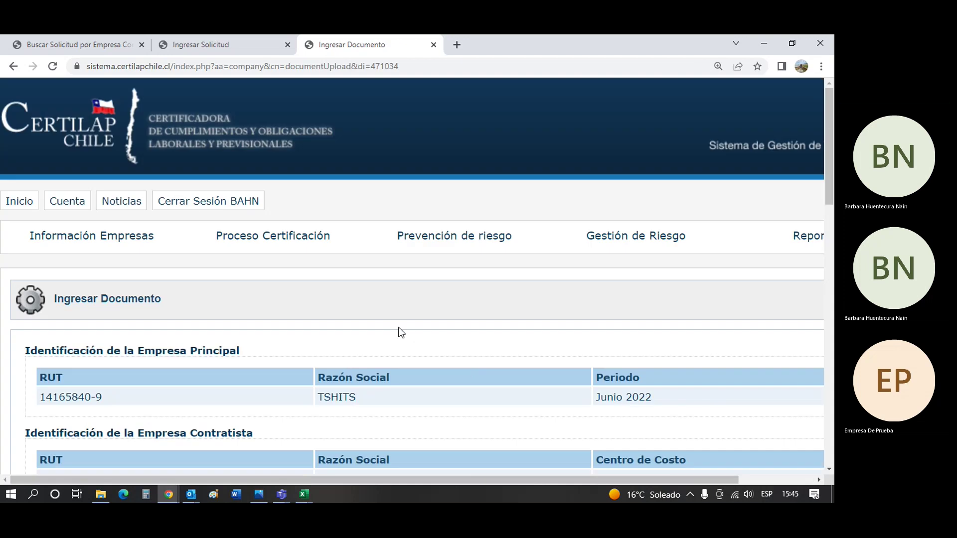
{"action": "scroll", "coordinate": [399, 327], "scroll_direction": "down", "scroll_amount": 1}
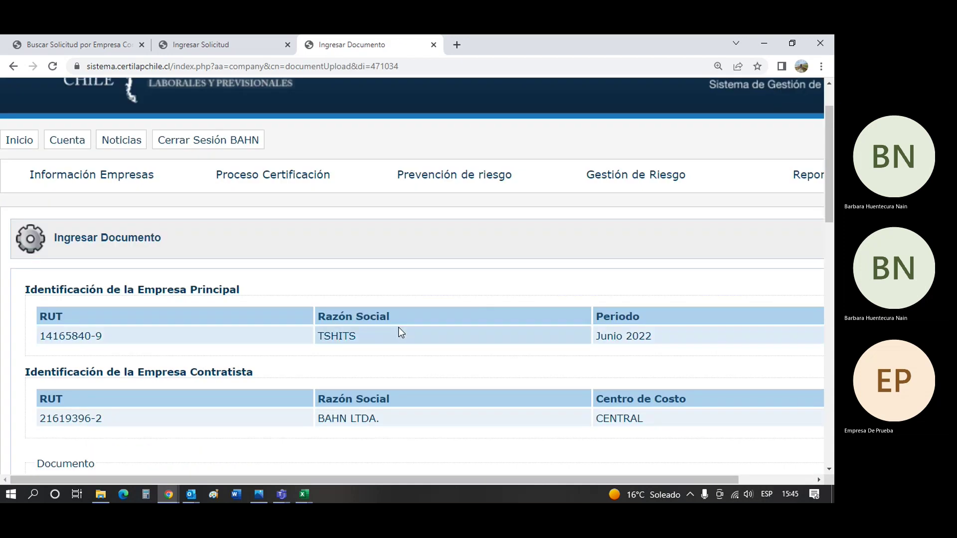
{"action": "scroll", "coordinate": [398, 327], "scroll_direction": "down", "scroll_amount": 2}
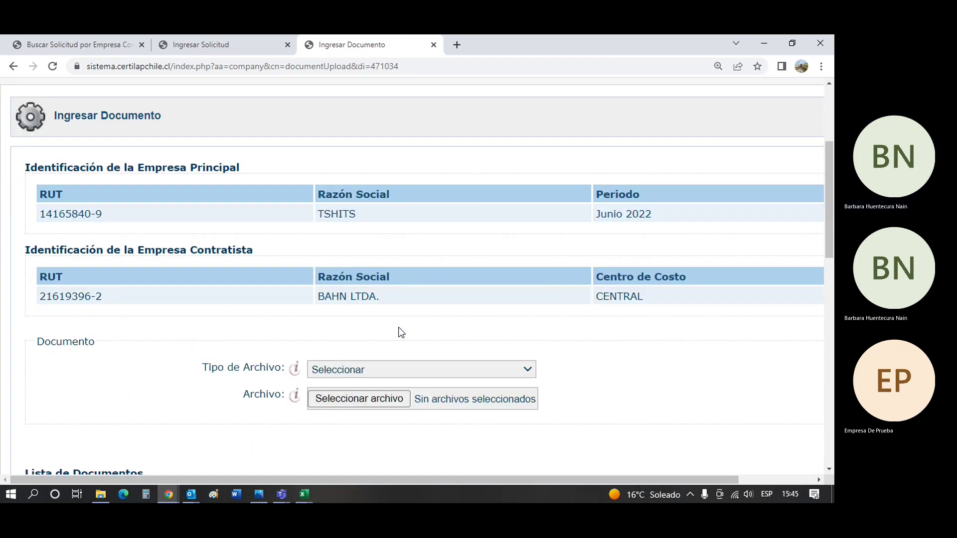
{"action": "scroll", "coordinate": [399, 328], "scroll_direction": "down", "scroll_amount": 1}
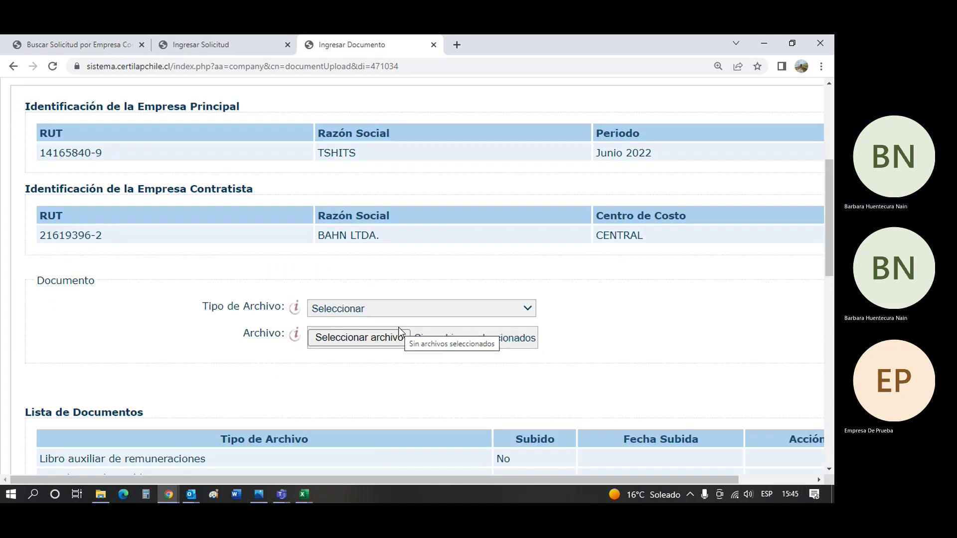
{"action": "scroll", "coordinate": [398, 328], "scroll_direction": "down", "scroll_amount": 1}
{"action": "scroll", "coordinate": [401, 333], "scroll_direction": "down", "scroll_amount": 2}
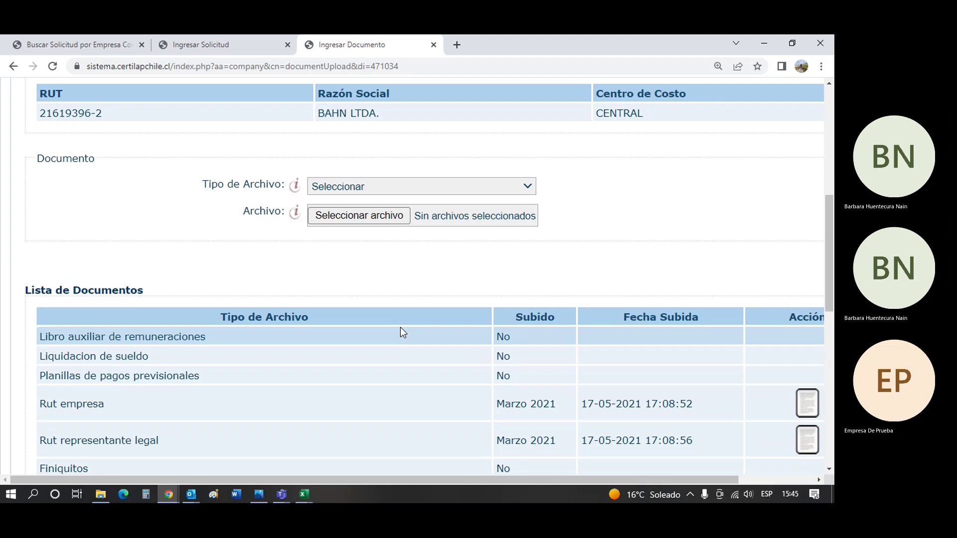
Review the first rows of the Lista de Documentos and highlight the Libro auxiliar de remuneraciones entry.
{"action": "scroll", "coordinate": [400, 328], "scroll_direction": "down", "scroll_amount": 1}
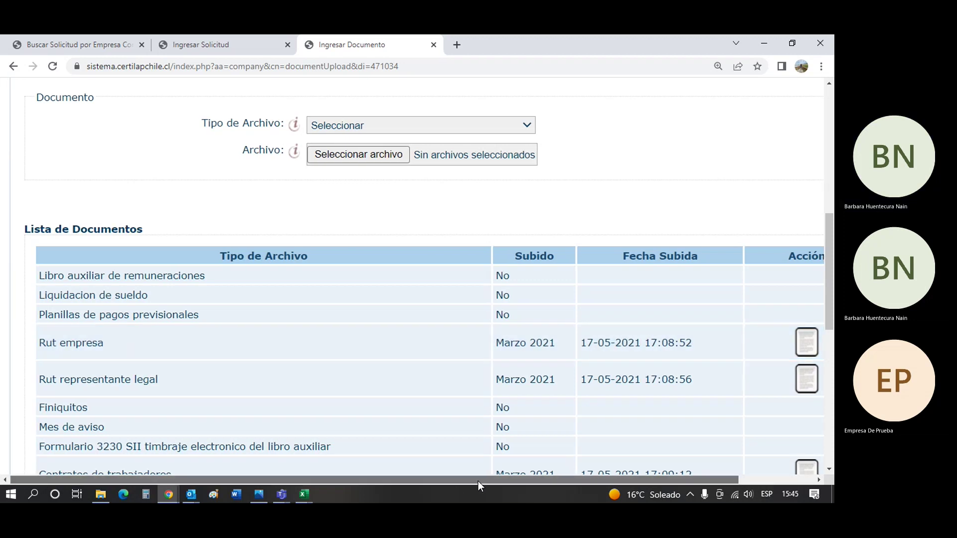
{"action": "mouse_move", "coordinate": [478, 480]}
{"action": "left_mouse_down"}
{"action": "mouse_move", "coordinate": [536, 476]}
{"action": "mouse_move", "coordinate": [462, 473]}
{"action": "left_mouse_up"}
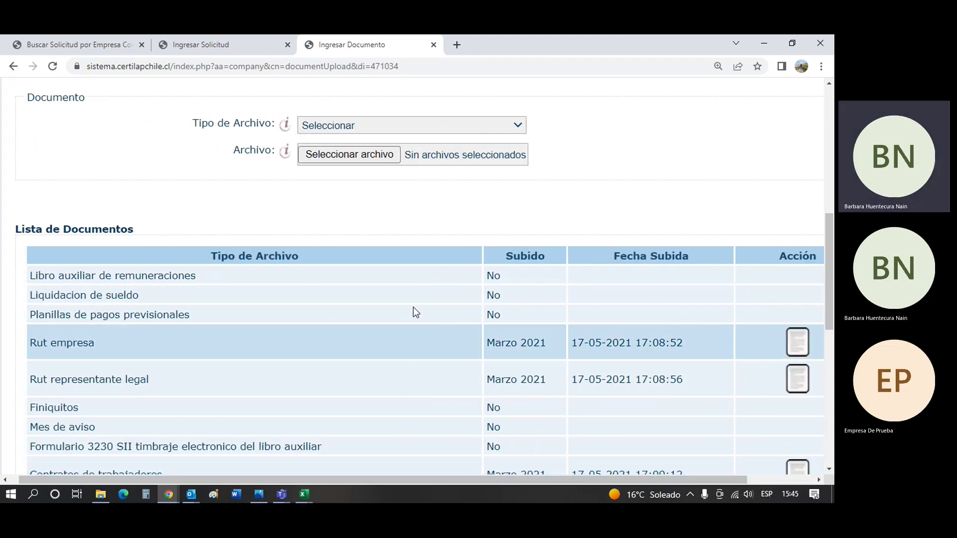
{"action": "scroll", "coordinate": [365, 251], "scroll_direction": "down", "scroll_amount": 1}
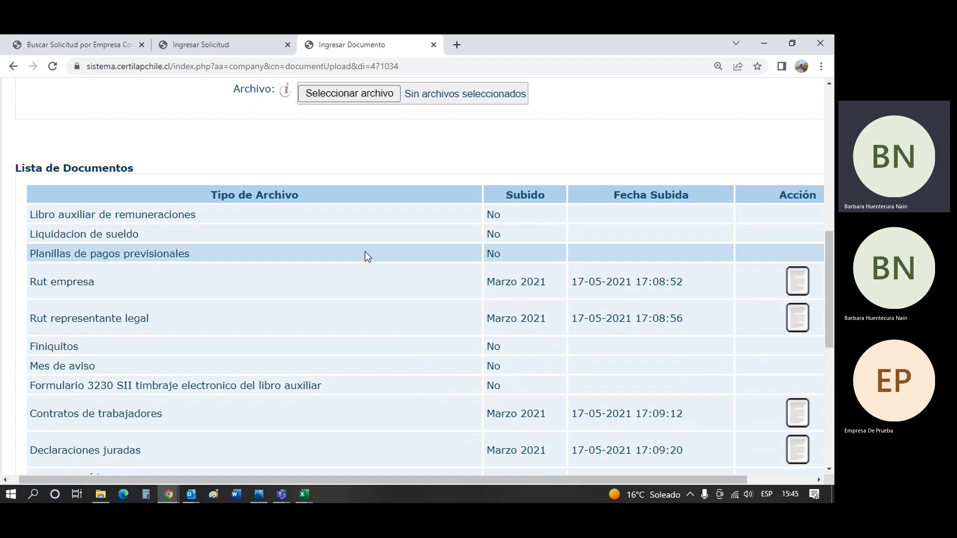
{"action": "scroll", "coordinate": [364, 255], "scroll_direction": "up", "scroll_amount": 1}
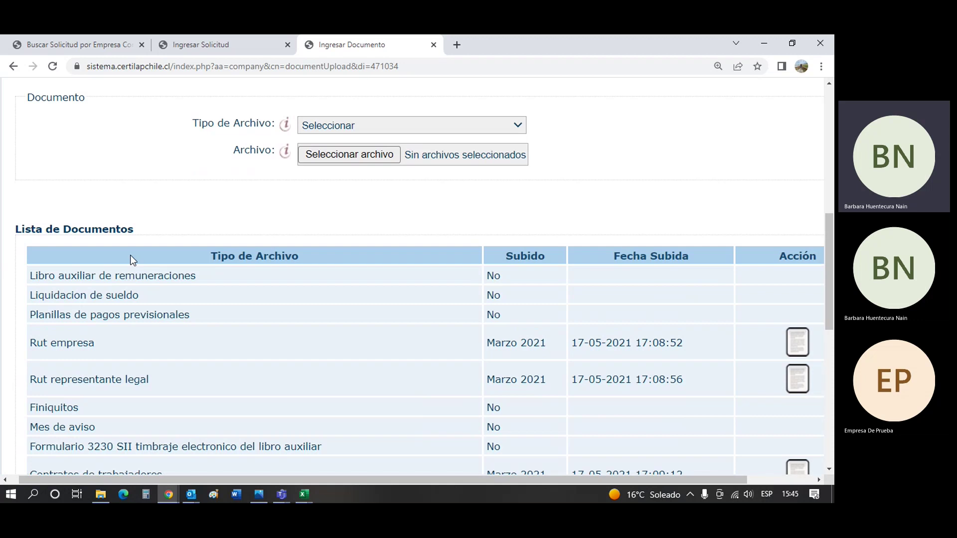
{"action": "scroll", "coordinate": [132, 259], "scroll_direction": "down", "scroll_amount": 1}
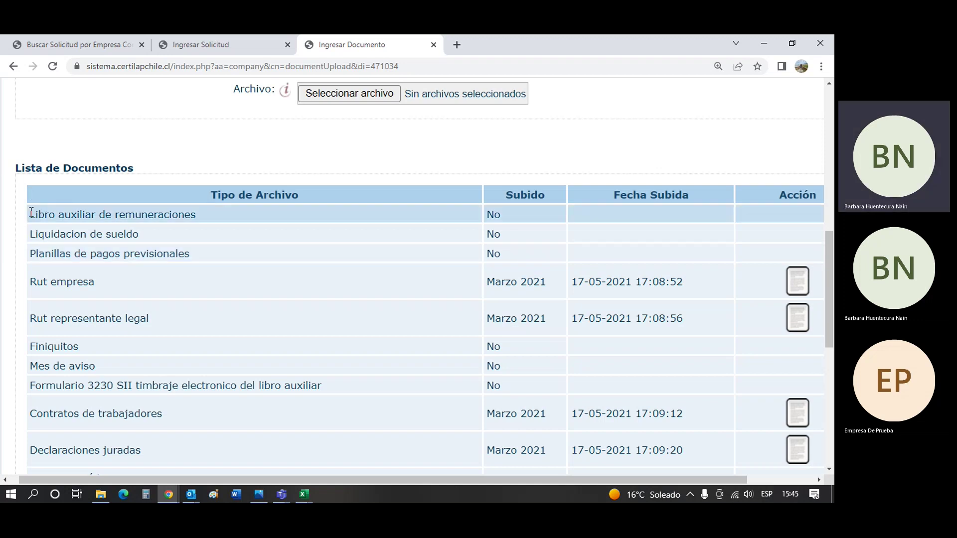
{"action": "left_click_drag", "start_coordinate": [30, 214], "coordinate": [202, 214]}
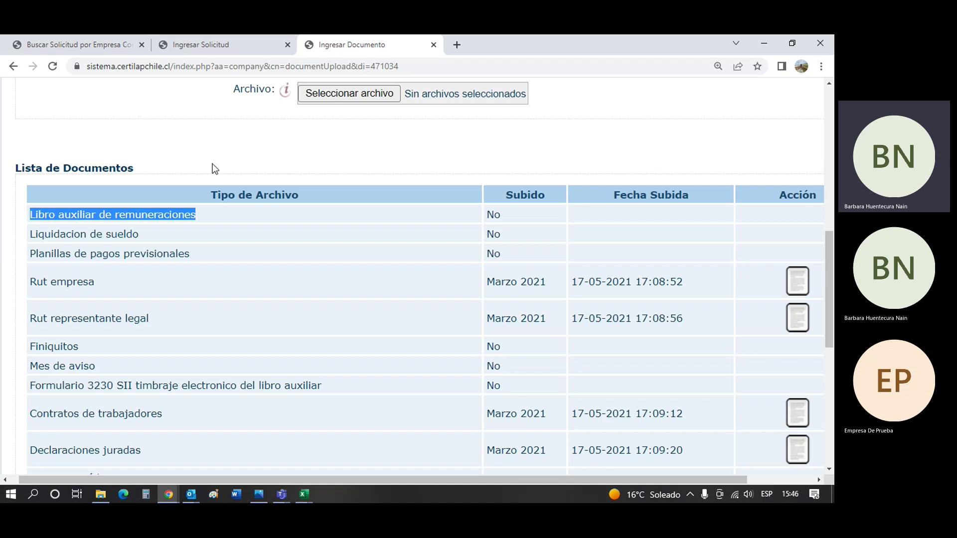
{"action": "left_click", "coordinate": [216, 134]}
{"action": "left_click_drag", "start_coordinate": [32, 214], "coordinate": [185, 216]}
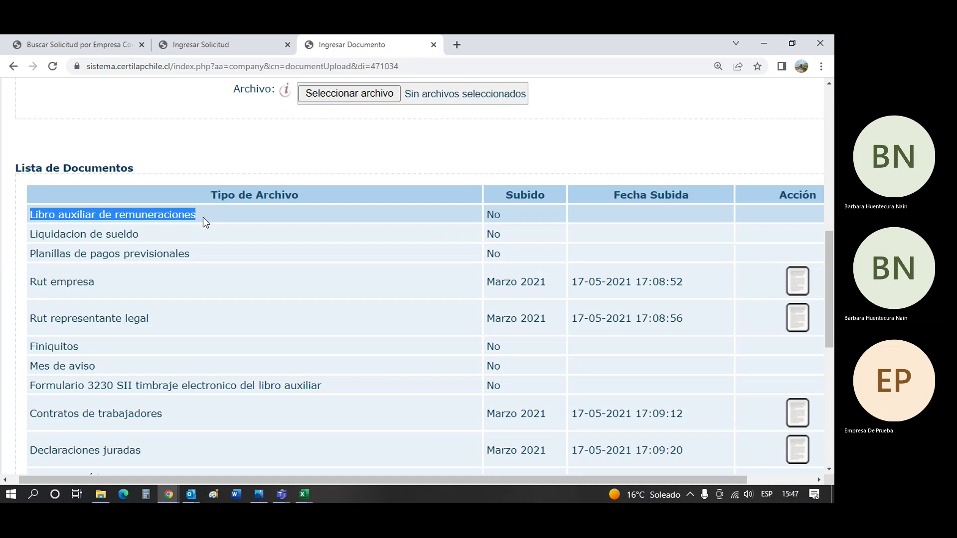
{"action": "left_click", "coordinate": [216, 140]}
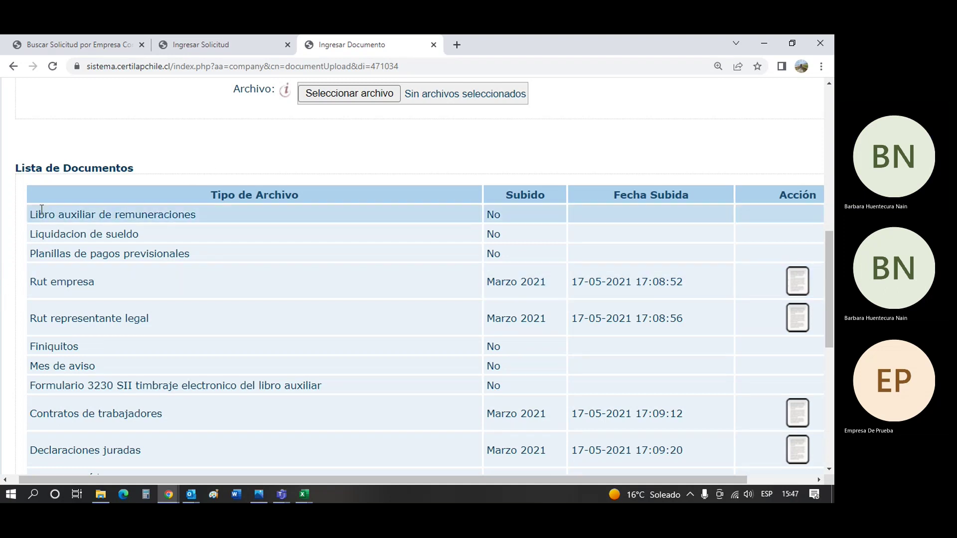
{"action": "left_click_drag", "start_coordinate": [30, 215], "coordinate": [206, 219]}
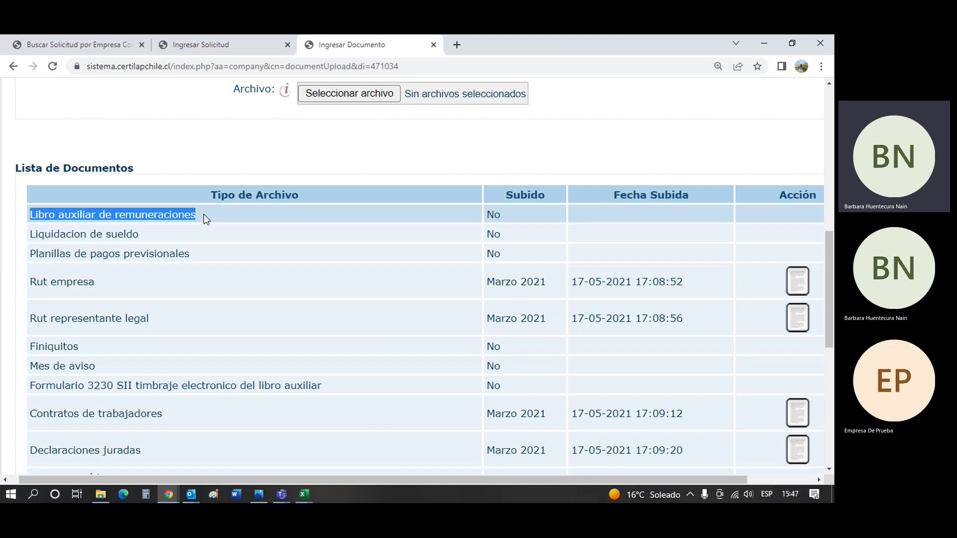
Switch to Photos to examine the declared payroll book in Pantallazo Ticket Declarado.png, and return to Chrome's Ingresar Documento page.
{"action": "mouse_move", "coordinate": [265, 494]}
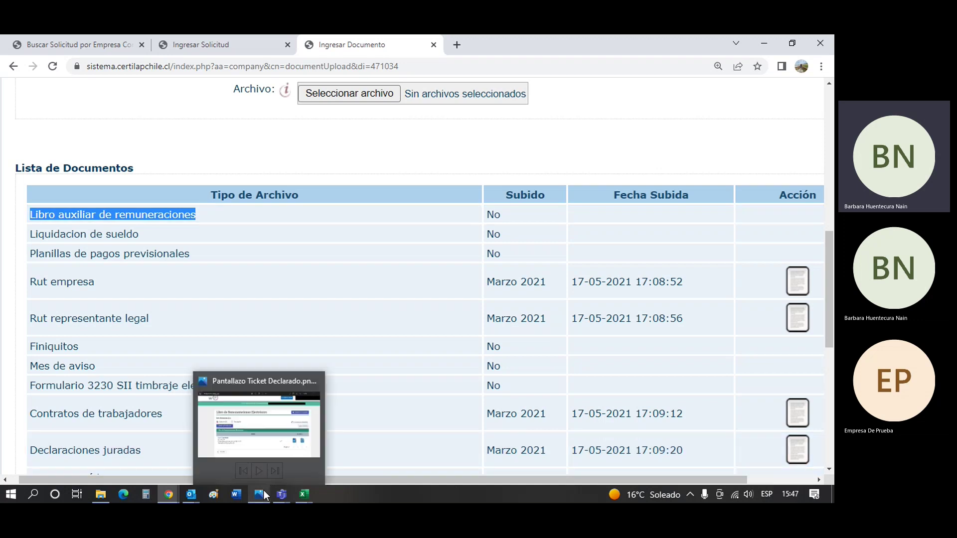
{"action": "left_click", "coordinate": [284, 430]}
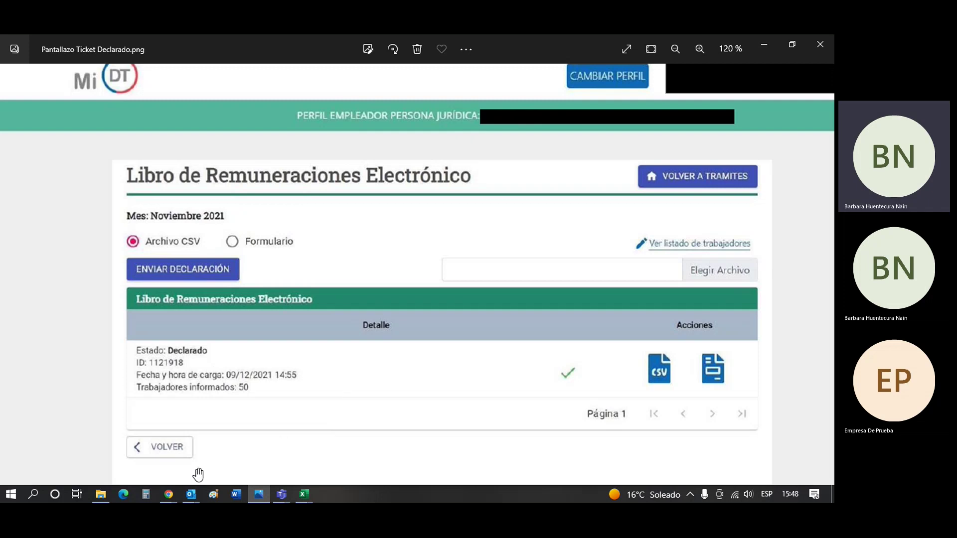
{"action": "mouse_move", "coordinate": [168, 493]}
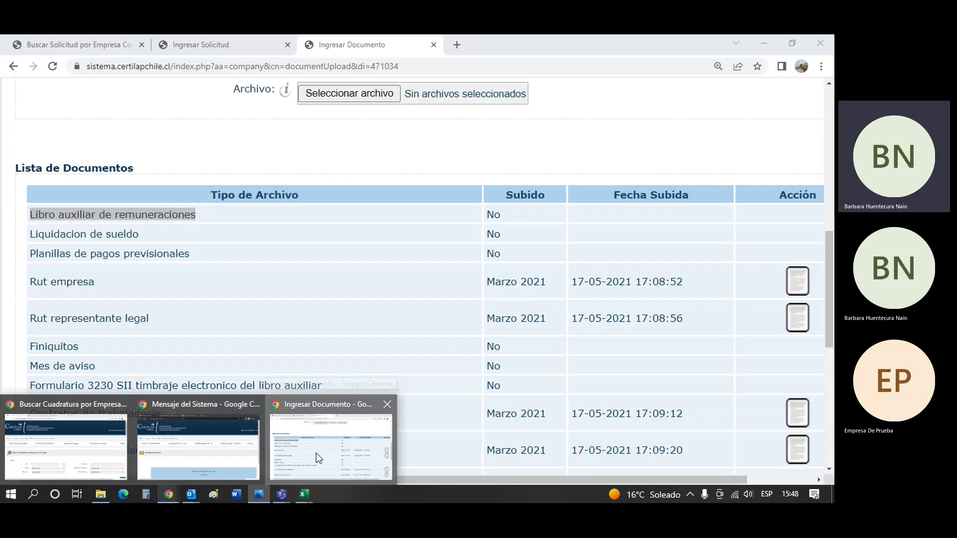
{"action": "left_click", "coordinate": [316, 453]}
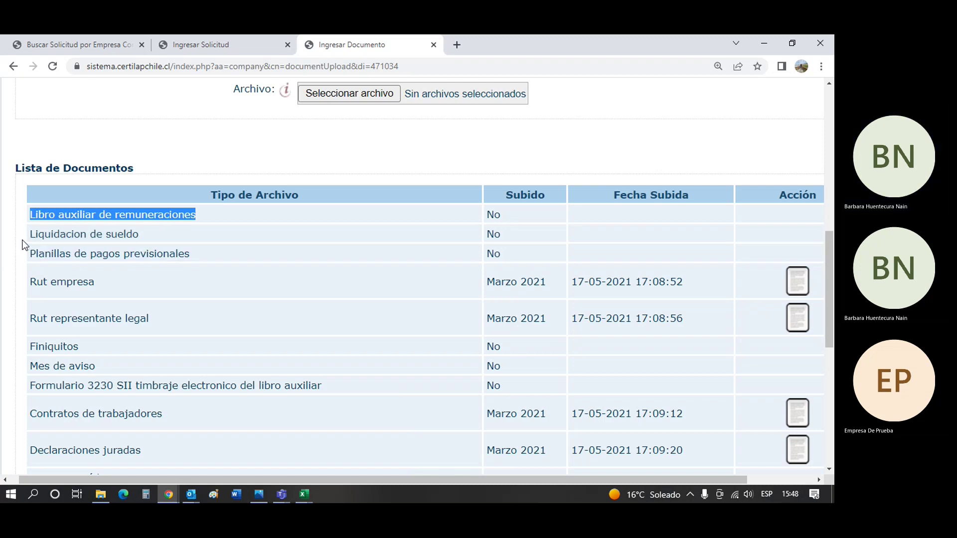
Highlight the Liquidacion de sueldo and Comprobantes Depositos Bancarios o Transeferencias entries in the document list.
{"action": "left_click_drag", "start_coordinate": [29, 234], "coordinate": [175, 230]}
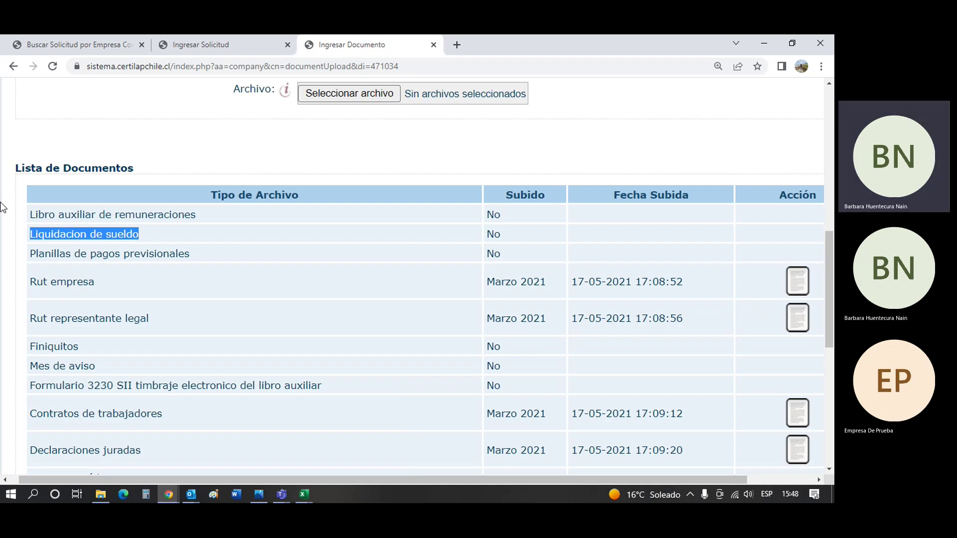
{"action": "scroll", "coordinate": [3, 207], "scroll_direction": "down", "scroll_amount": 6}
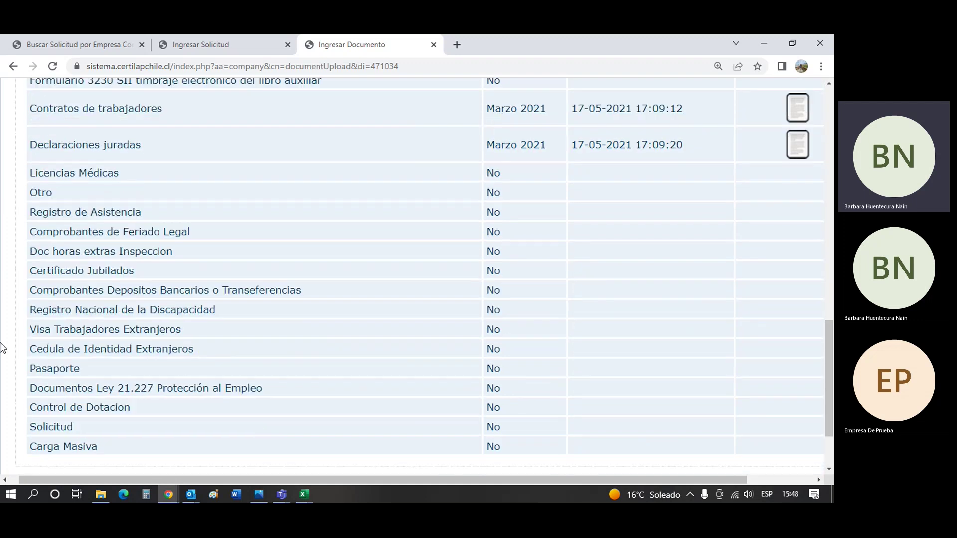
{"action": "left_click_drag", "start_coordinate": [25, 289], "coordinate": [315, 291]}
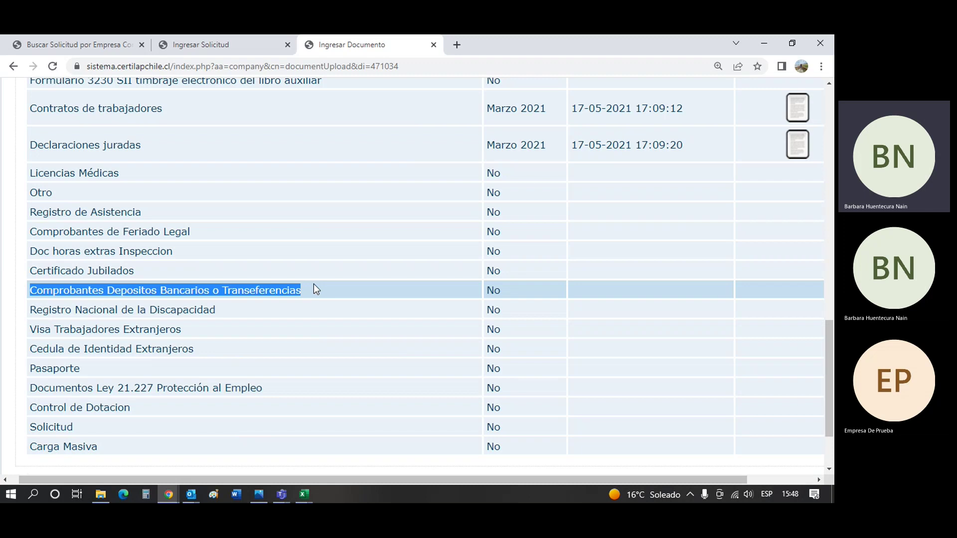
{"action": "scroll", "coordinate": [314, 285], "scroll_direction": "up", "scroll_amount": 3}
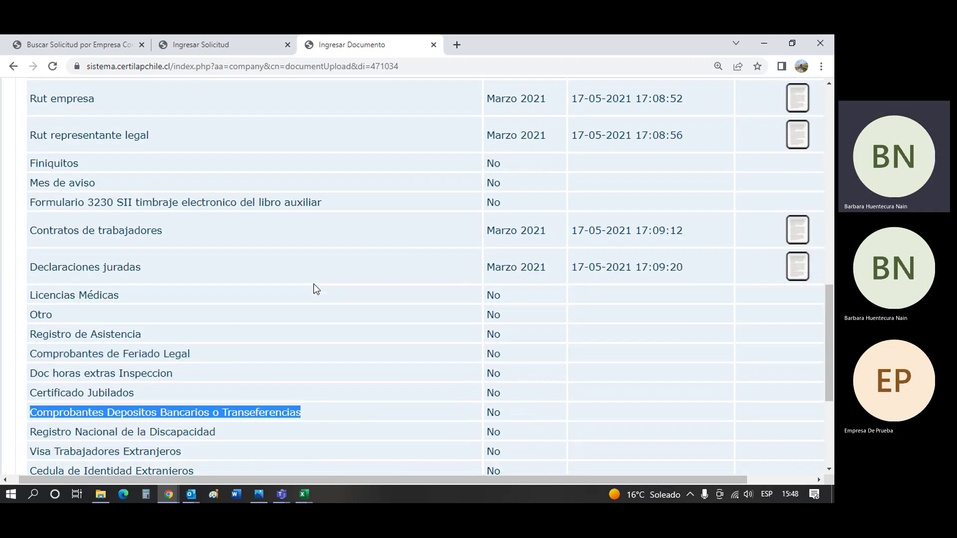
{"action": "scroll", "coordinate": [313, 288], "scroll_direction": "up", "scroll_amount": 3}
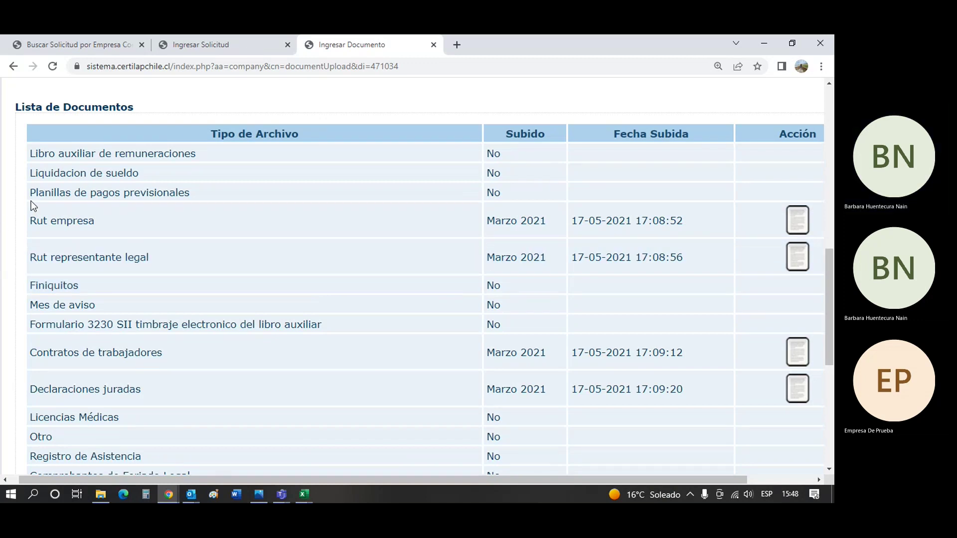
Highlight Planillas de pagos previsionales, and mark it together with Libro auxiliar de remuneraciones and Liquidacion de sueldo.
{"action": "left_click_drag", "start_coordinate": [30, 193], "coordinate": [196, 188]}
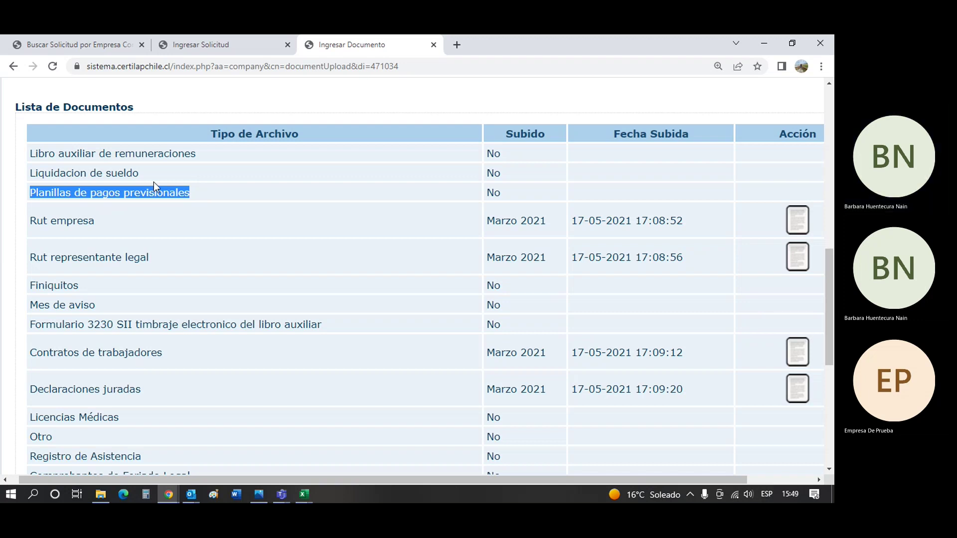
{"action": "left_click", "coordinate": [190, 113]}
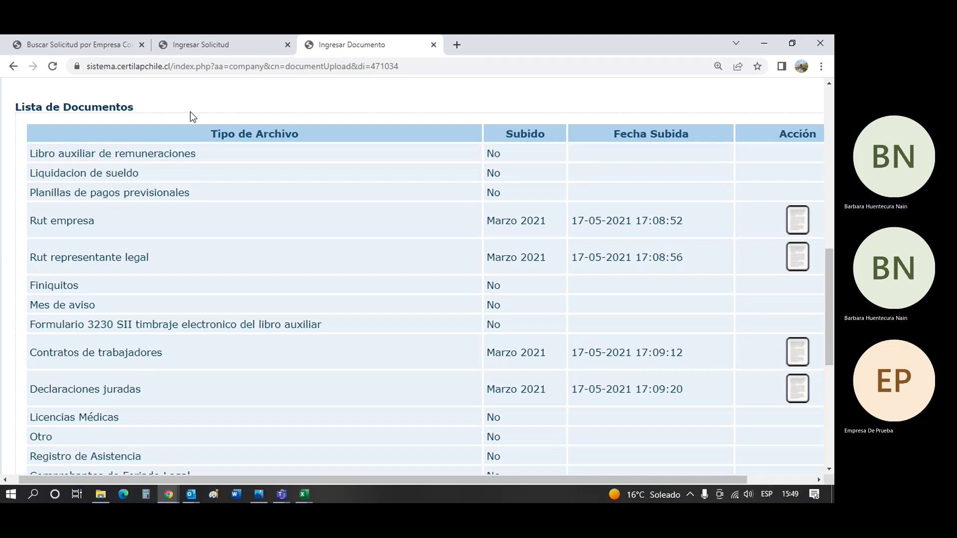
{"action": "left_click_drag", "start_coordinate": [31, 154], "coordinate": [200, 195]}
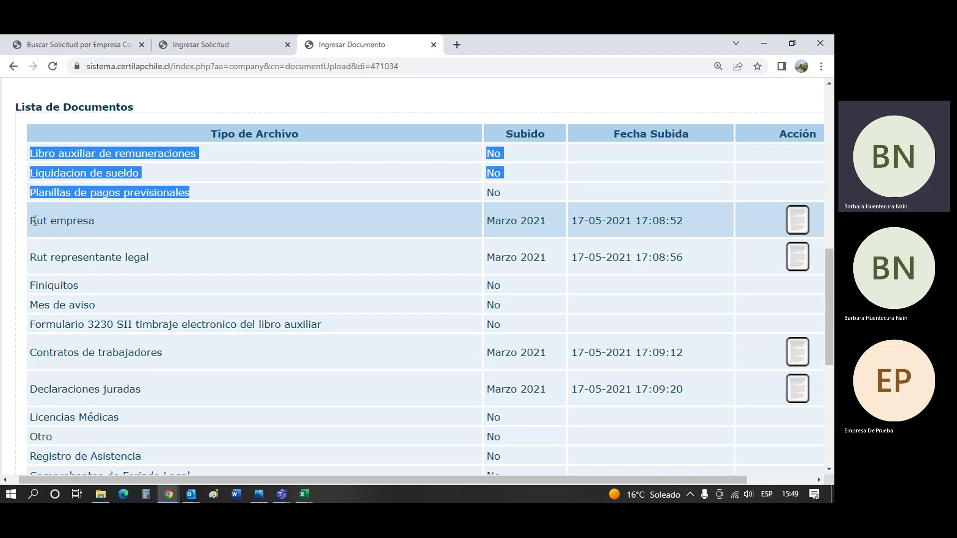
Point out the Rut empresa, Rut representante legal and Formulario 3230 SII entries by highlighting each in the document list.
{"action": "left_click_drag", "start_coordinate": [34, 220], "coordinate": [110, 230]}
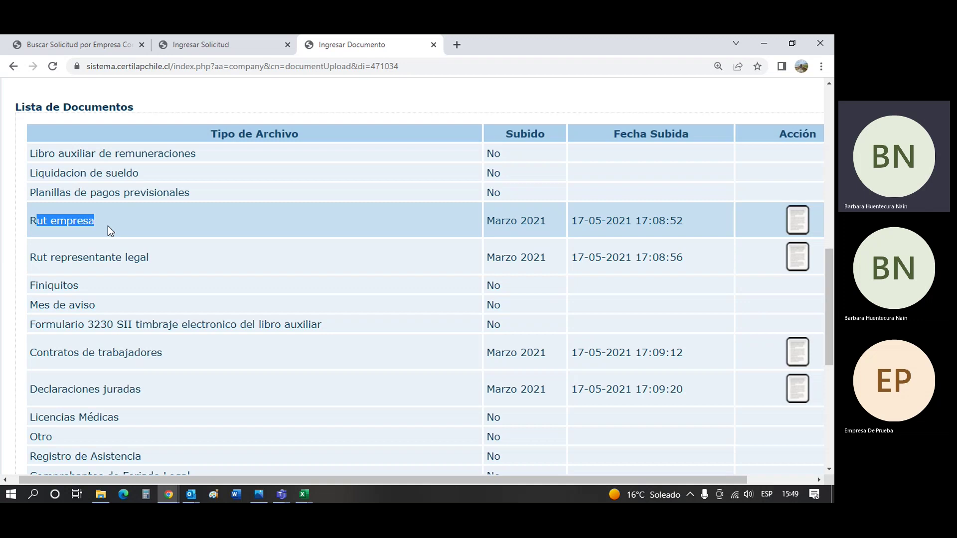
{"action": "left_click_drag", "start_coordinate": [30, 257], "coordinate": [158, 258]}
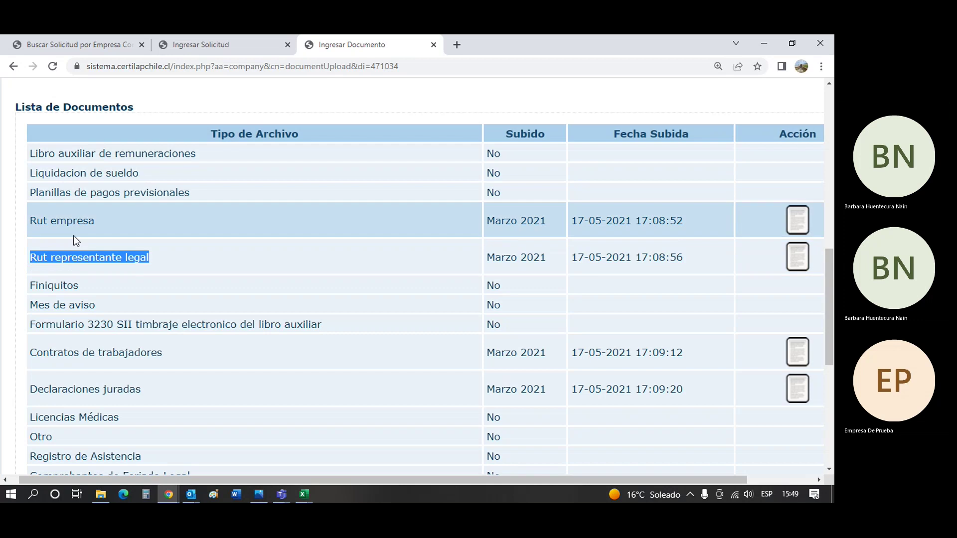
{"action": "scroll", "coordinate": [74, 237], "scroll_direction": "down", "scroll_amount": 1}
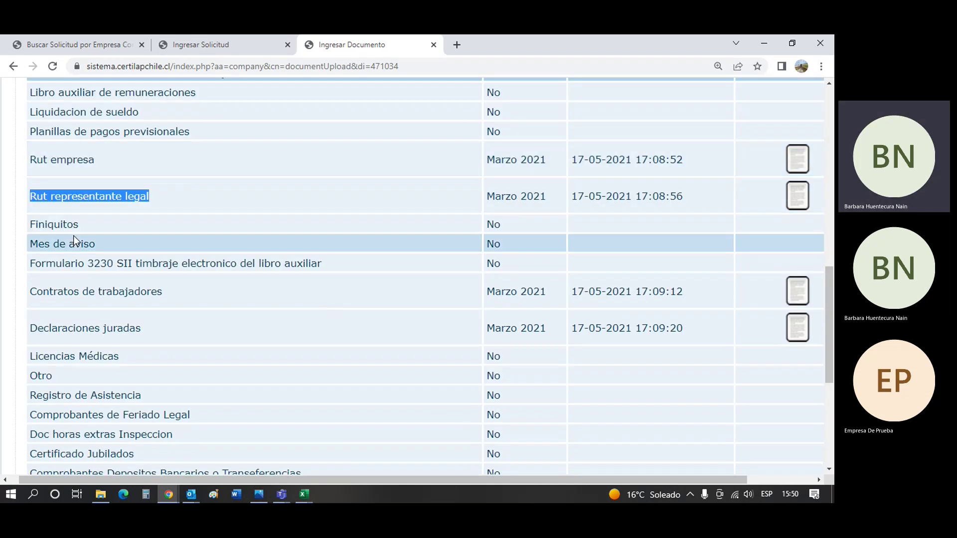
{"action": "left_click_drag", "start_coordinate": [30, 263], "coordinate": [327, 267]}
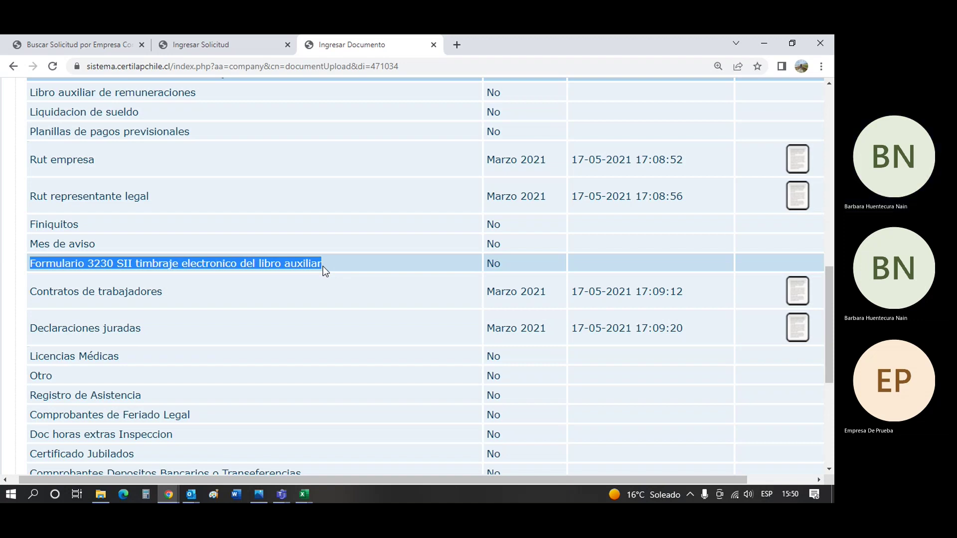
{"action": "left_click", "coordinate": [355, 270]}
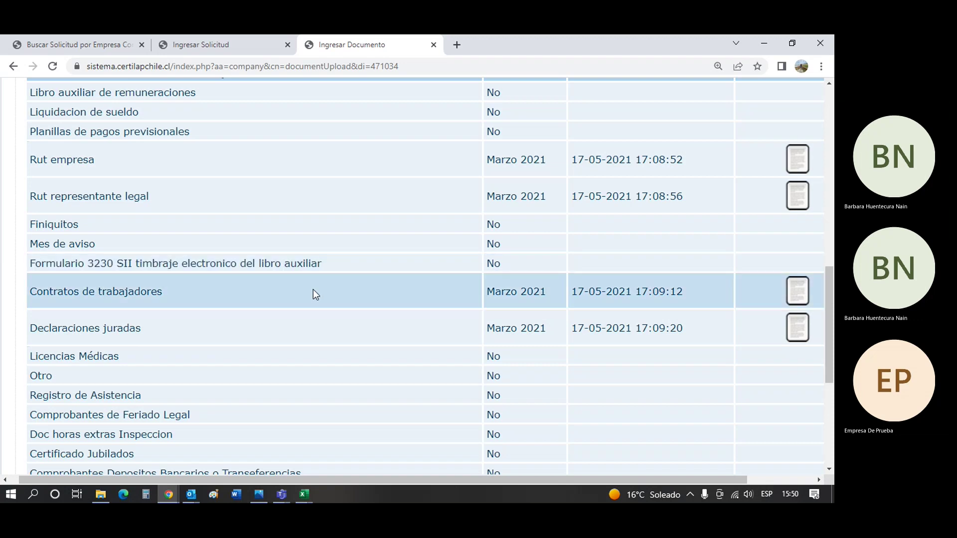
Highlight the Contratos de trabajadores and Declaraciones juradas entries in the document list and clear each selection.
{"action": "scroll", "coordinate": [314, 293], "scroll_direction": "down", "scroll_amount": 1}
{"action": "scroll", "coordinate": [313, 289], "scroll_direction": "down", "scroll_amount": 1}
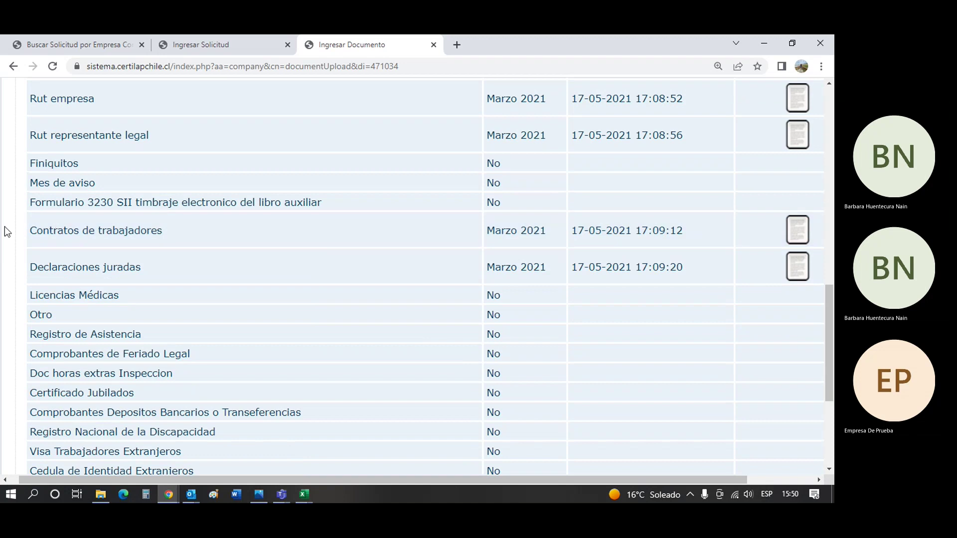
{"action": "left_click_drag", "start_coordinate": [28, 230], "coordinate": [181, 229]}
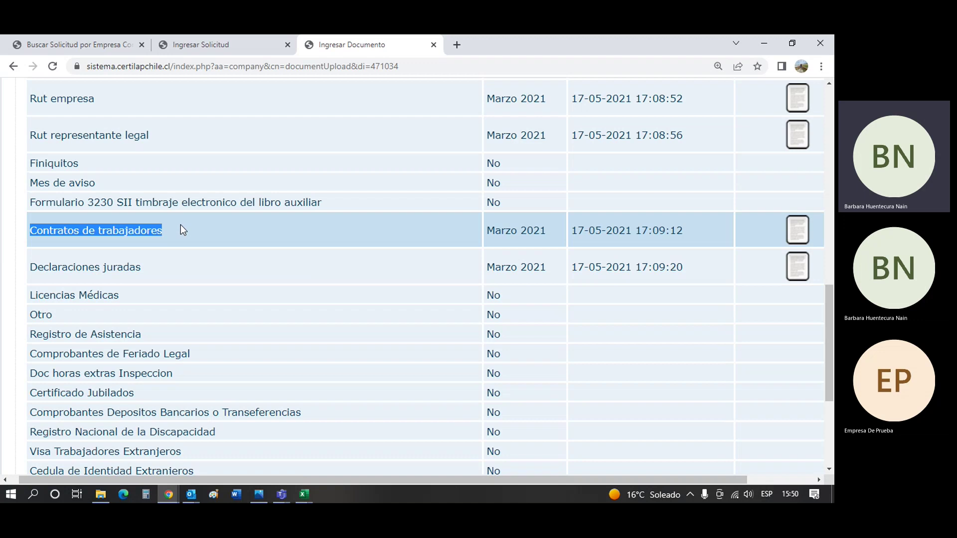
{"action": "left_click", "coordinate": [2, 229]}
{"action": "scroll", "coordinate": [2, 230], "scroll_direction": "down", "scroll_amount": 1}
{"action": "left_click_drag", "start_coordinate": [30, 206], "coordinate": [154, 208]}
{"action": "scroll", "coordinate": [154, 208], "scroll_direction": "up", "scroll_amount": 2}
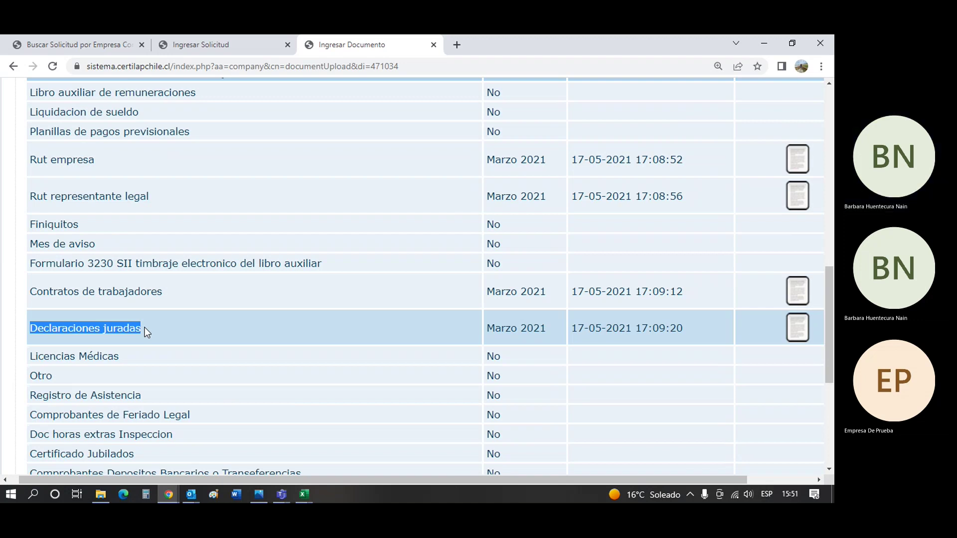
{"action": "left_click", "coordinate": [5, 337]}
{"action": "scroll", "coordinate": [65, 286], "scroll_direction": "down", "scroll_amount": 1}
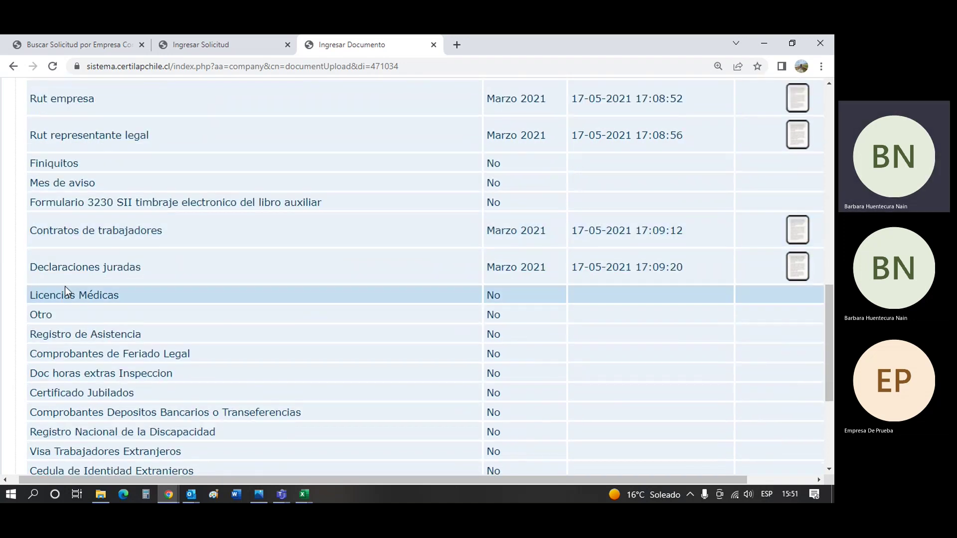
Highlight the Finiquitos entry and look through the remaining document types down to Carga Masiva.
{"action": "scroll", "coordinate": [65, 286], "scroll_direction": "up", "scroll_amount": 2}
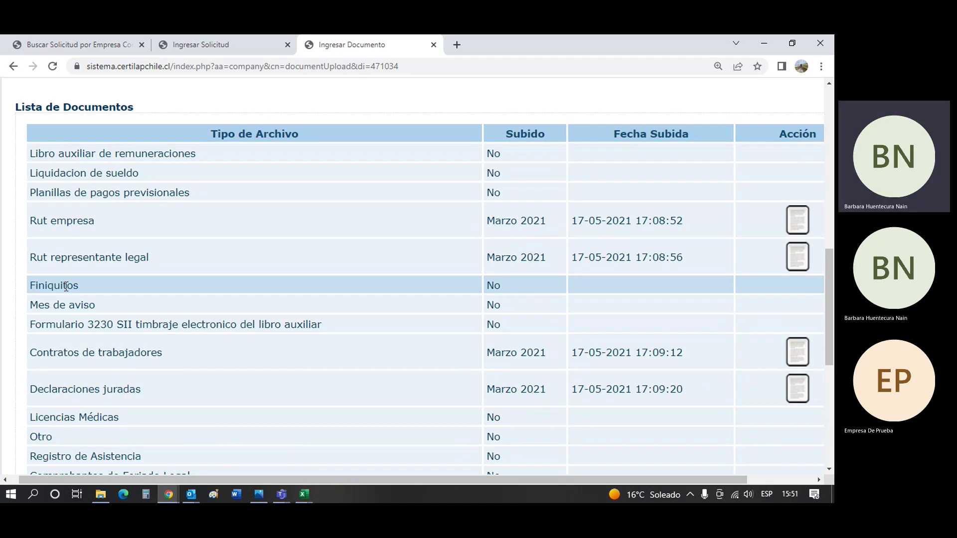
{"action": "double_click", "coordinate": [62, 283]}
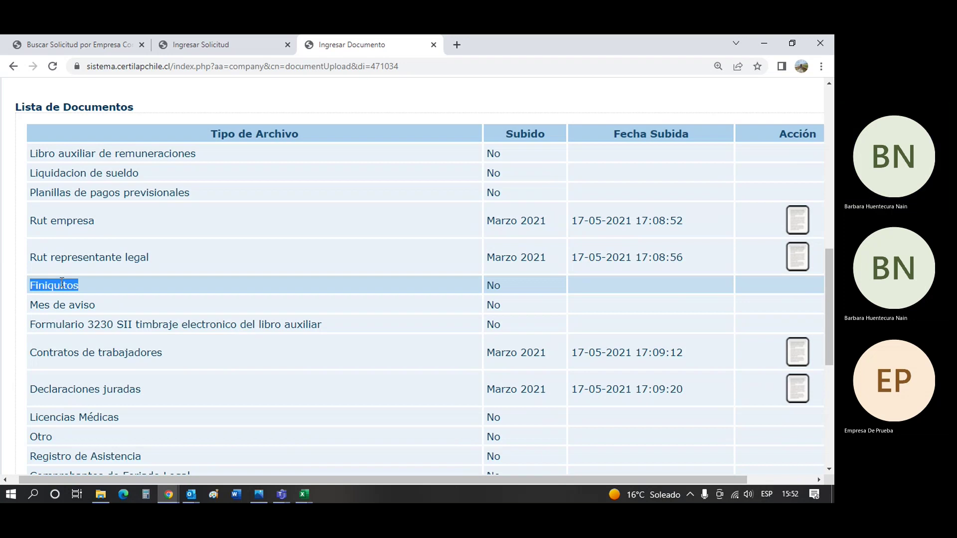
{"action": "left_click", "coordinate": [2, 331]}
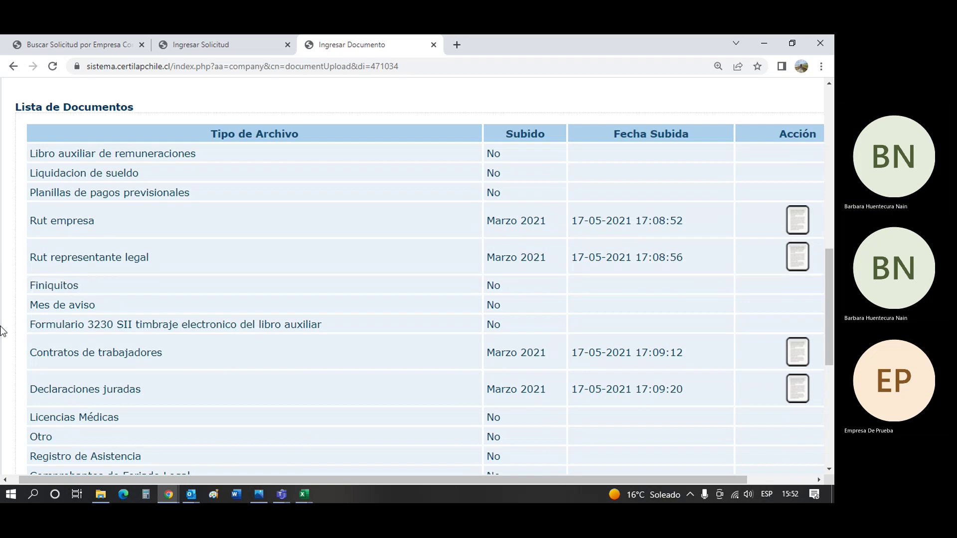
{"action": "scroll", "coordinate": [42, 273], "scroll_direction": "down", "scroll_amount": 1}
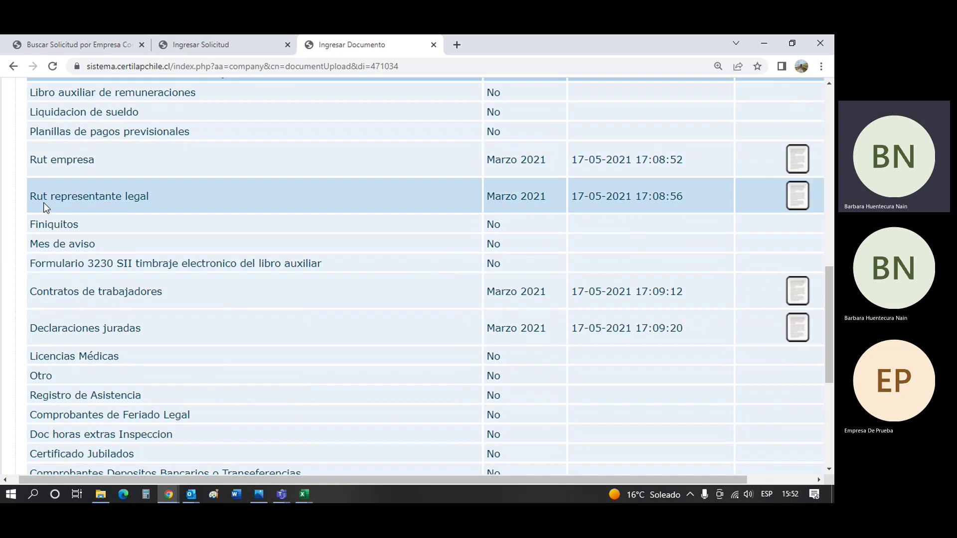
{"action": "scroll", "coordinate": [43, 224], "scroll_direction": "down", "scroll_amount": 2}
{"action": "scroll", "coordinate": [46, 239], "scroll_direction": "down", "scroll_amount": 1}
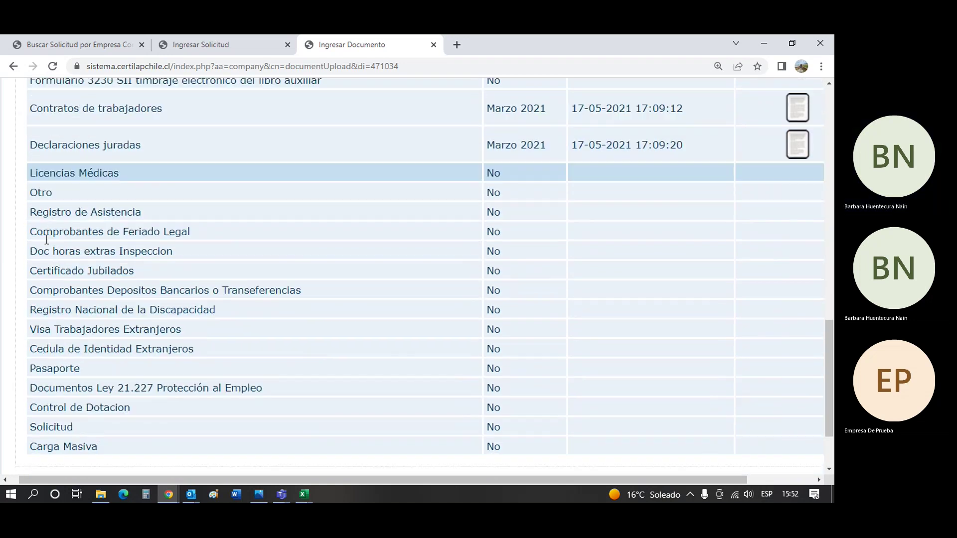
Highlight the Registro de Asistencia, Certificado Jubilados, Cedula de Identidad Extranjeros and Control de Dotacion entries in the document list.
{"action": "left_click_drag", "start_coordinate": [26, 211], "coordinate": [143, 210]}
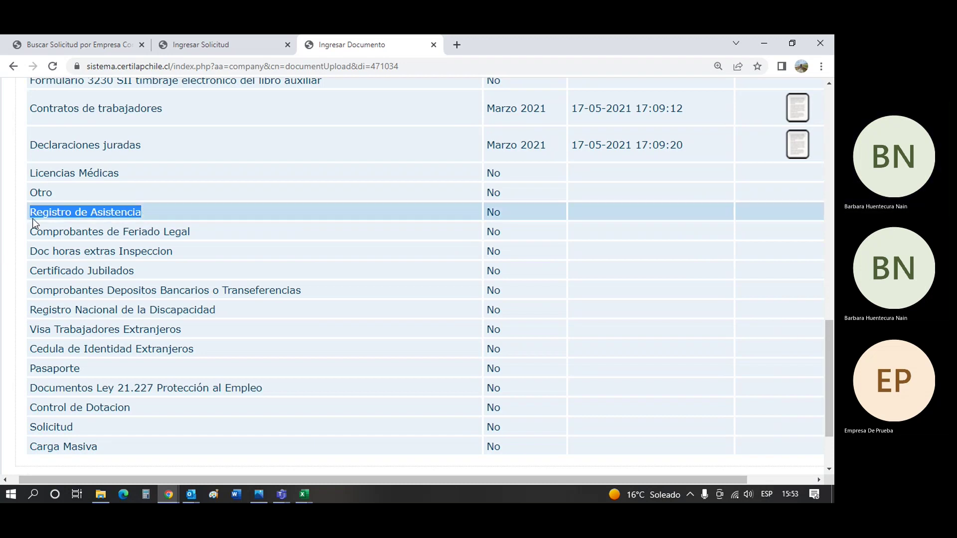
{"action": "left_click", "coordinate": [112, 208]}
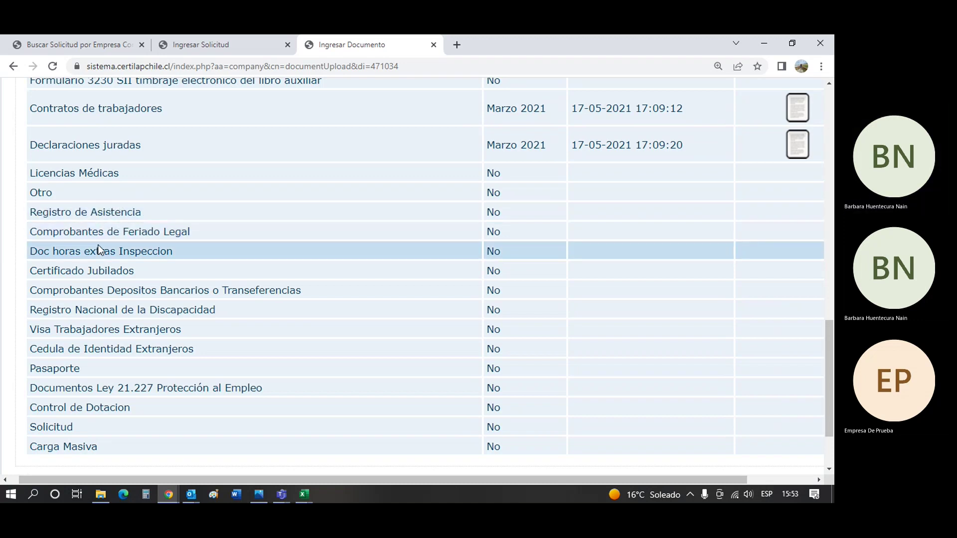
{"action": "left_click_drag", "start_coordinate": [143, 273], "coordinate": [25, 274]}
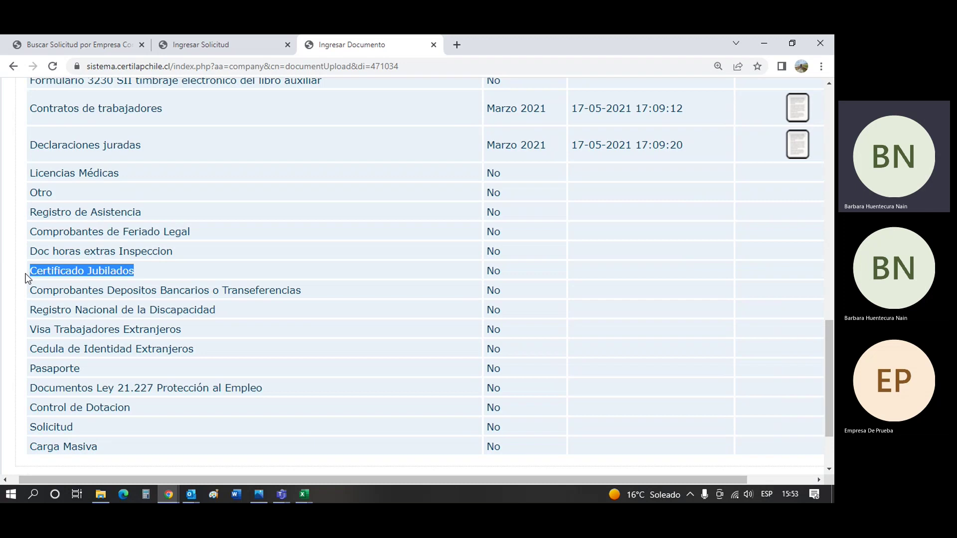
{"action": "scroll", "coordinate": [26, 286], "scroll_direction": "down", "scroll_amount": 1}
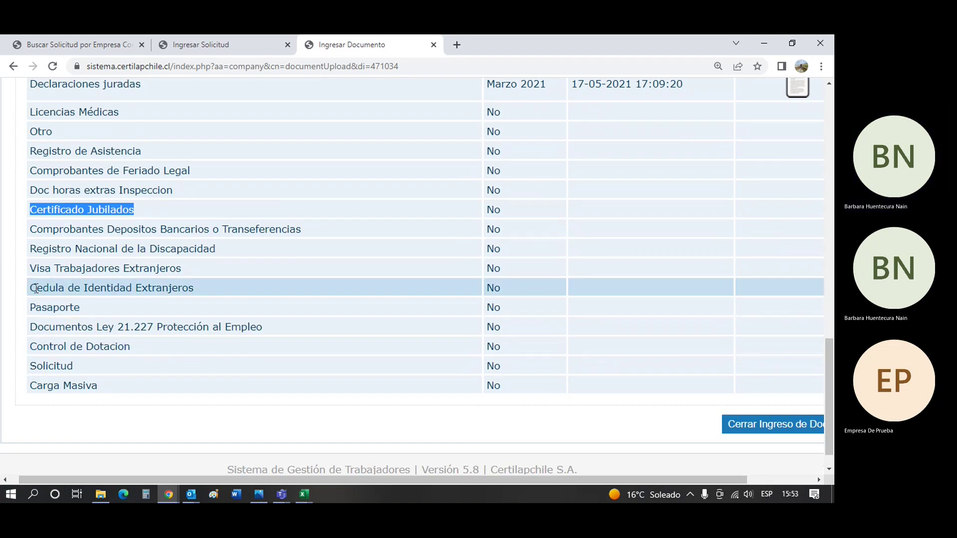
{"action": "left_click_drag", "start_coordinate": [36, 288], "coordinate": [205, 288]}
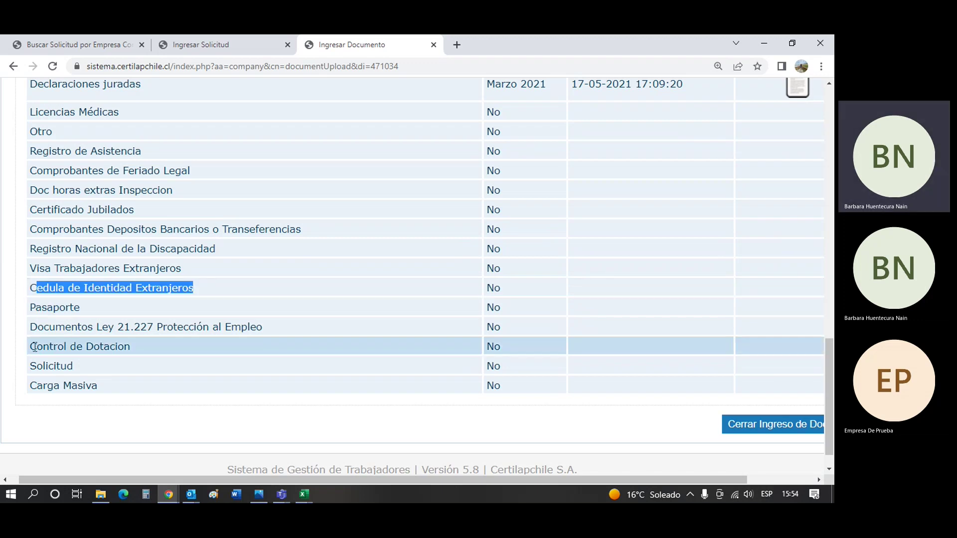
{"action": "left_click_drag", "start_coordinate": [30, 346], "coordinate": [139, 346]}
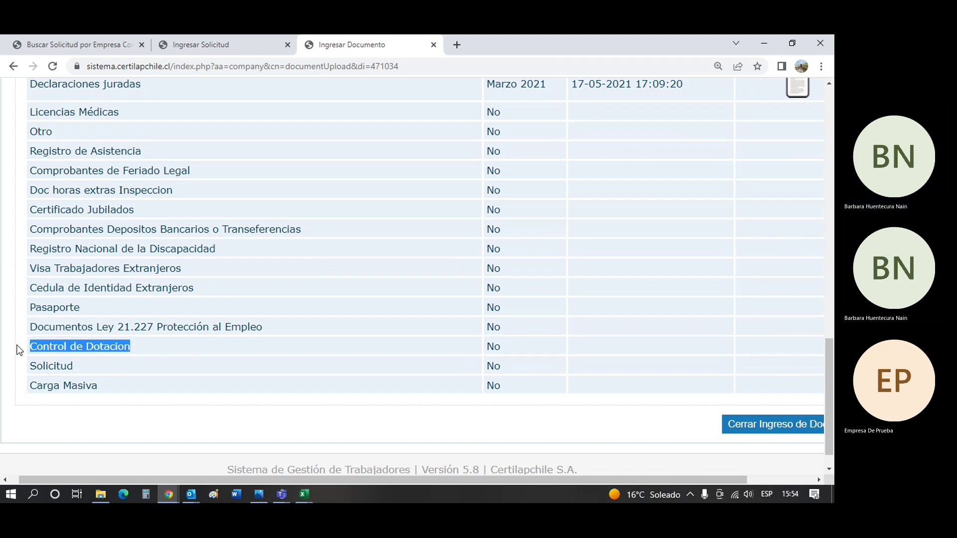
Highlight the Libro auxiliar de remuneraciones, Liquidacion de sueldo and Planillas de pagos previsionales entries together, and clear the selection.
{"action": "scroll", "coordinate": [18, 350], "scroll_direction": "up", "scroll_amount": 1}
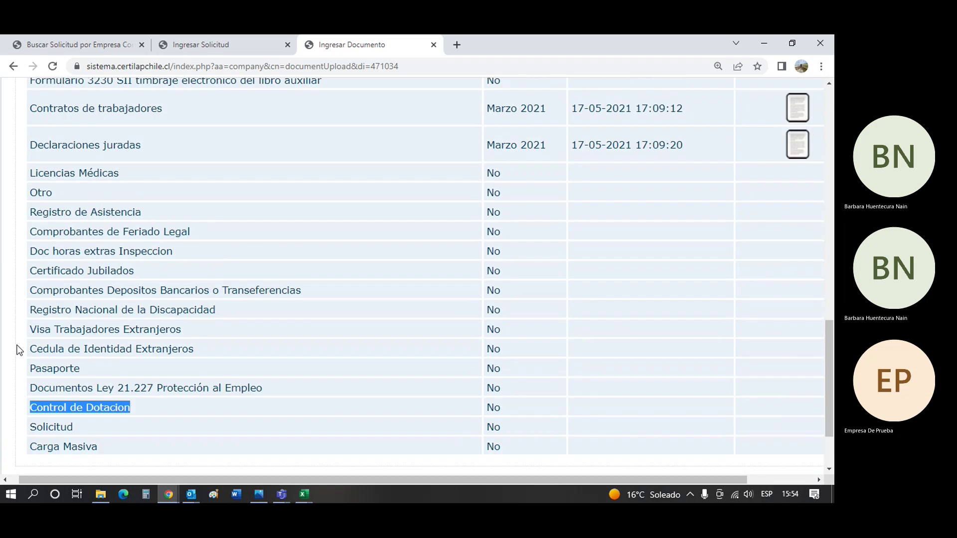
{"action": "scroll", "coordinate": [18, 350], "scroll_direction": "up", "scroll_amount": 3}
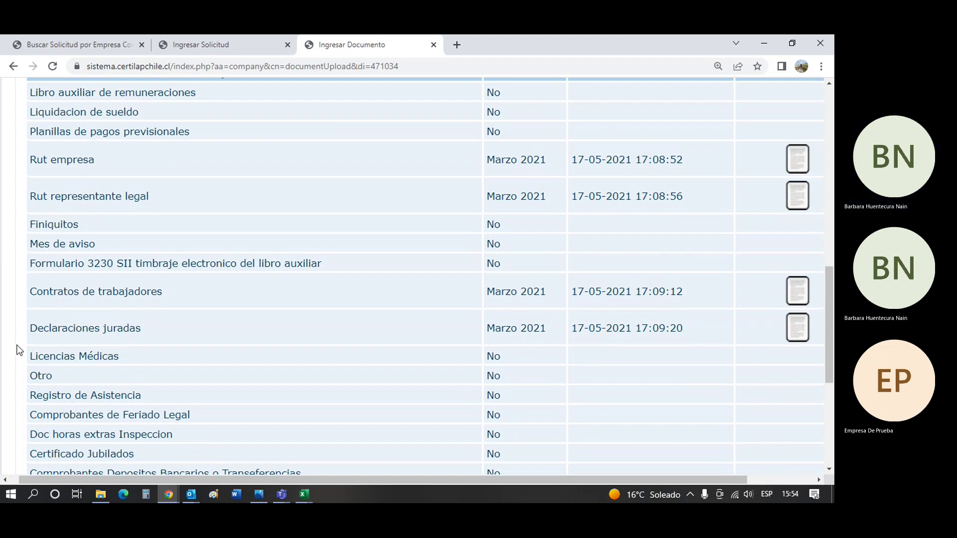
{"action": "scroll", "coordinate": [19, 350], "scroll_direction": "up", "scroll_amount": 1}
{"action": "scroll", "coordinate": [18, 350], "scroll_direction": "up", "scroll_amount": 2}
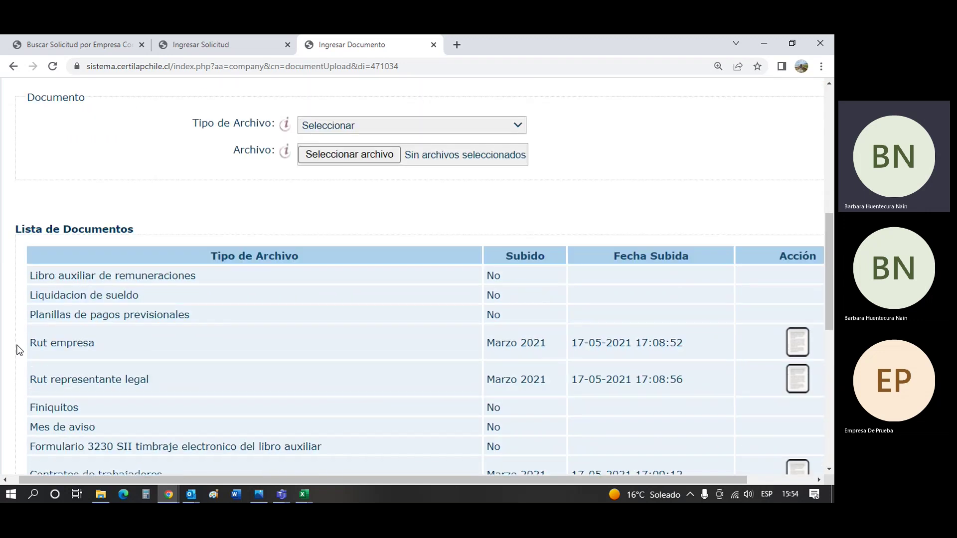
{"action": "left_click_drag", "start_coordinate": [40, 276], "coordinate": [197, 315]}
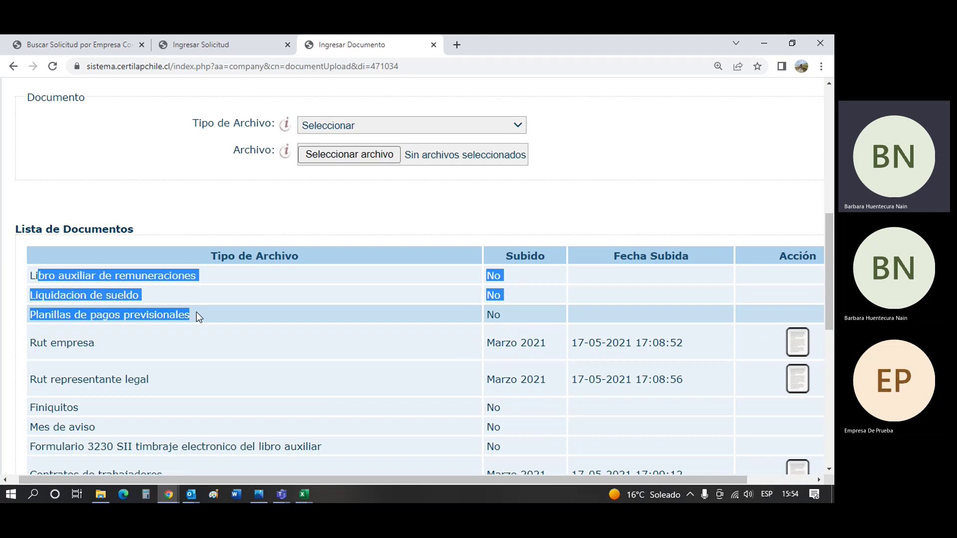
{"action": "scroll", "coordinate": [197, 312], "scroll_direction": "down", "scroll_amount": 1}
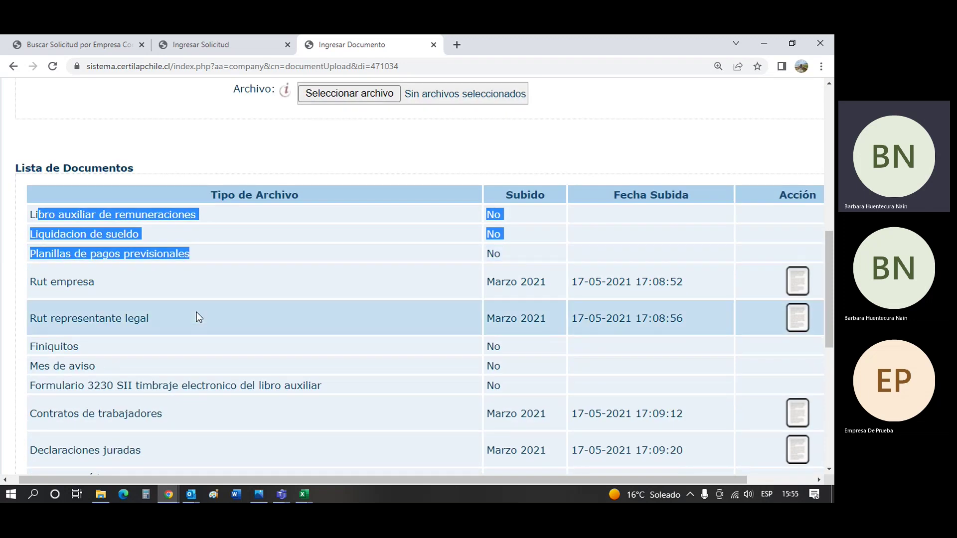
{"action": "scroll", "coordinate": [199, 317], "scroll_direction": "up", "scroll_amount": 2}
{"action": "left_click", "coordinate": [222, 278]}
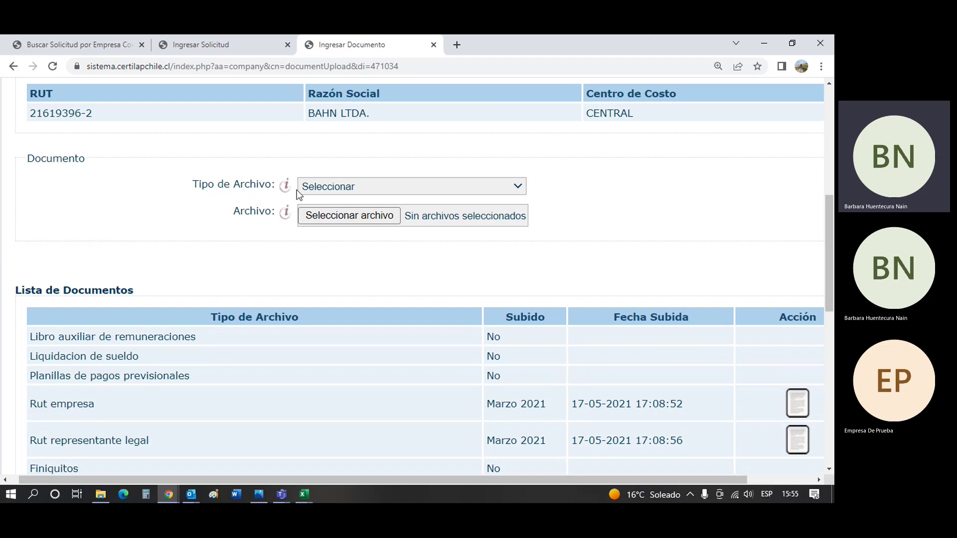
Upload Libro de remuneraciones.rar from the Bahn folder as document type Libro auxiliar de remuneraciones (Obligatorio).
{"action": "left_click", "coordinate": [320, 188]}
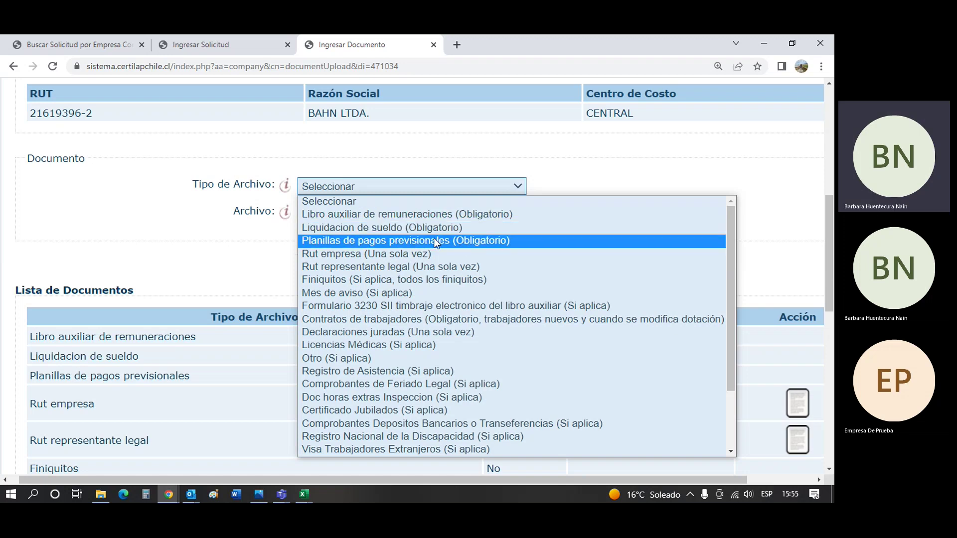
{"action": "left_click", "coordinate": [215, 256]}
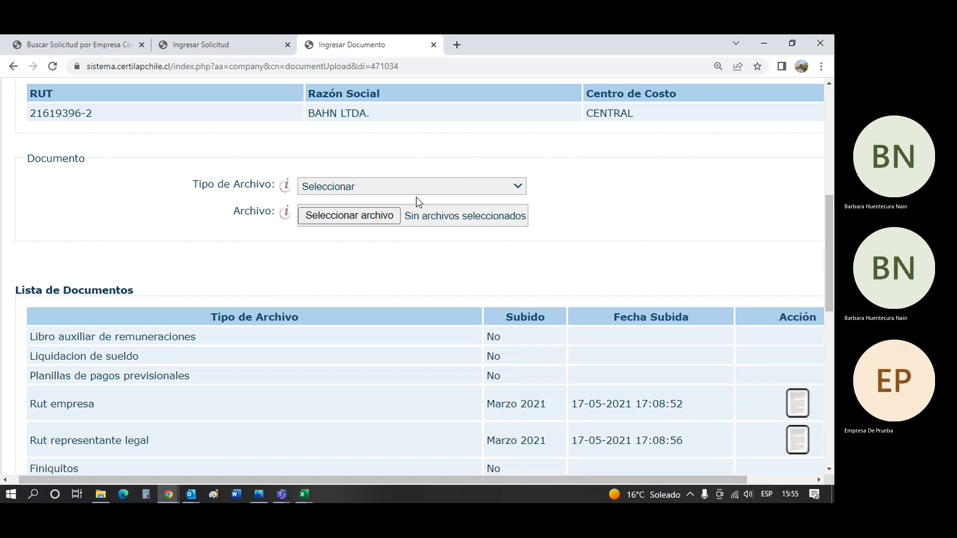
{"action": "left_click", "coordinate": [400, 185]}
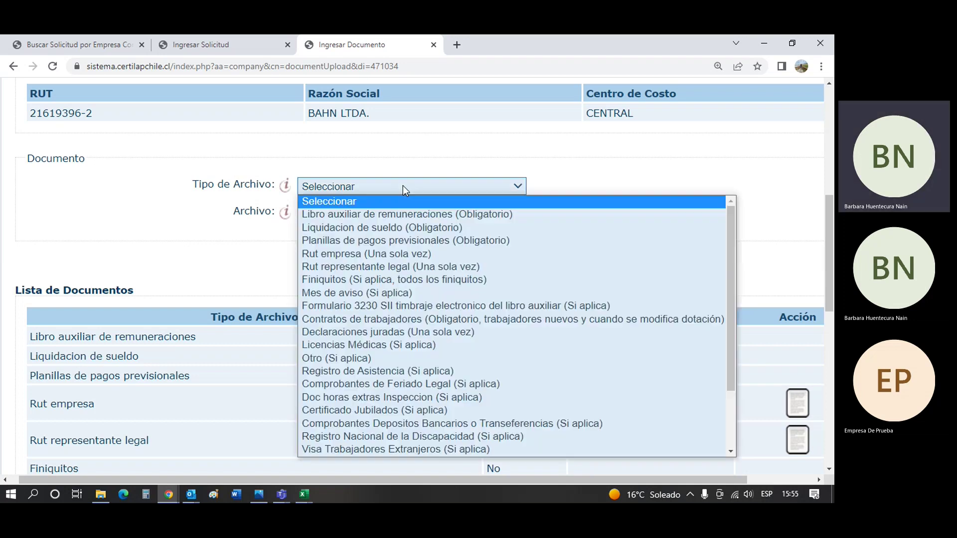
{"action": "left_click", "coordinate": [405, 214]}
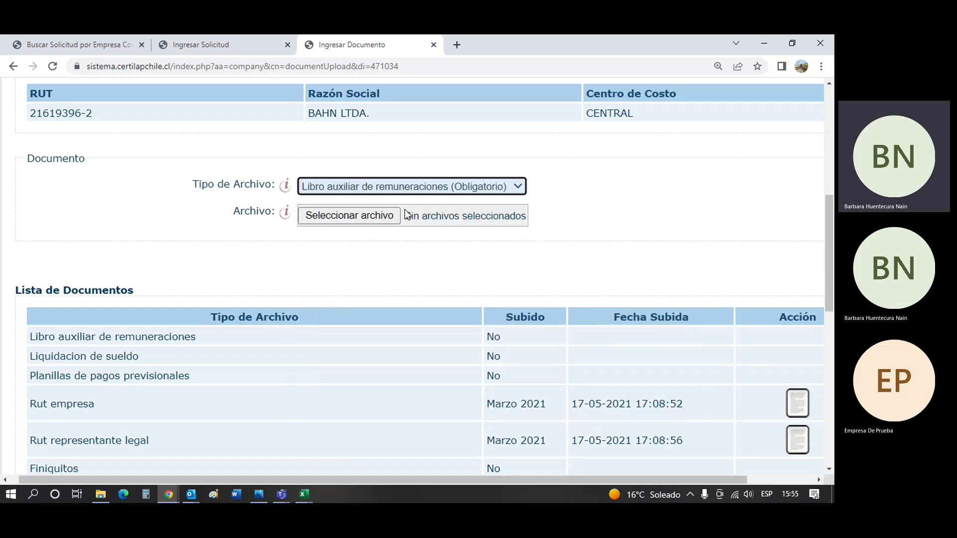
{"action": "left_click", "coordinate": [340, 221]}
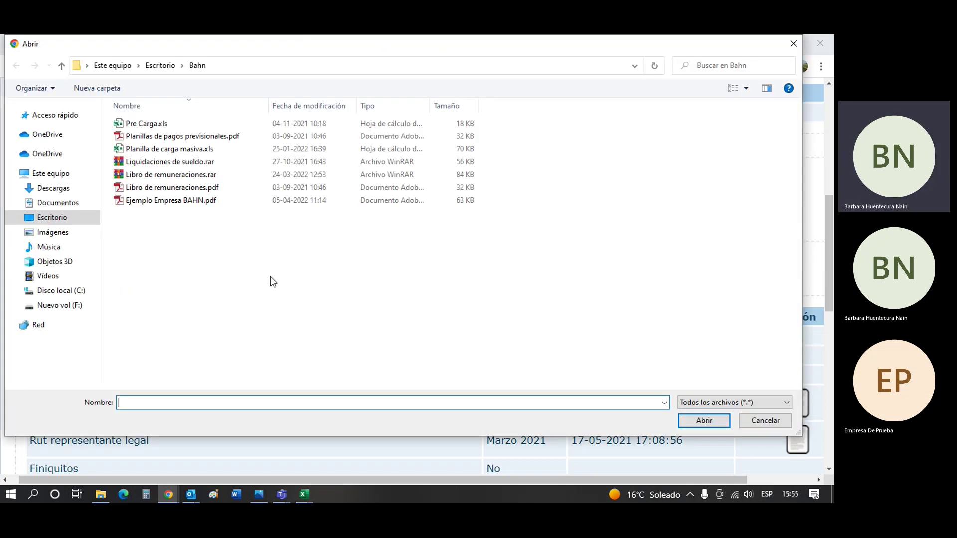
{"action": "double_click", "coordinate": [166, 175]}
{"action": "left_click_drag", "start_coordinate": [623, 477], "coordinate": [782, 481]}
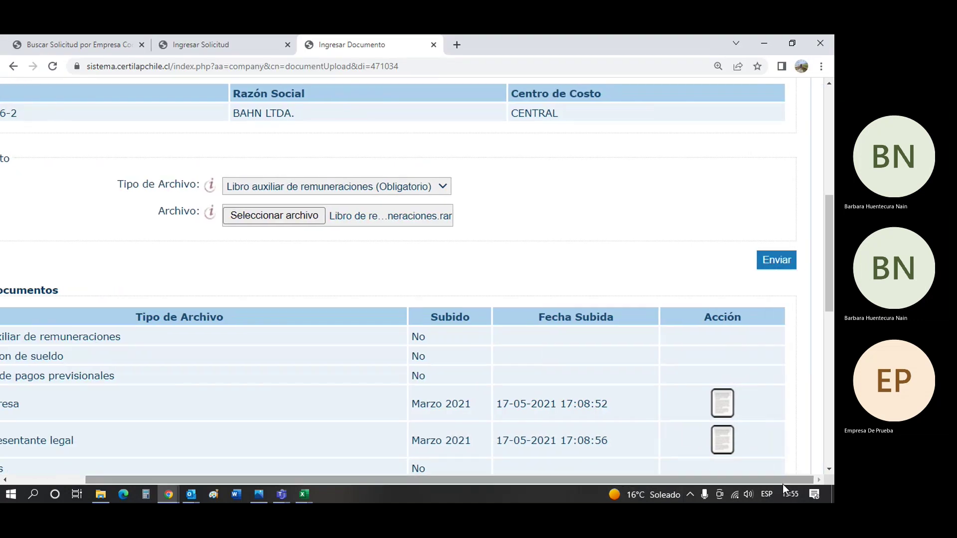
{"action": "left_click", "coordinate": [787, 260]}
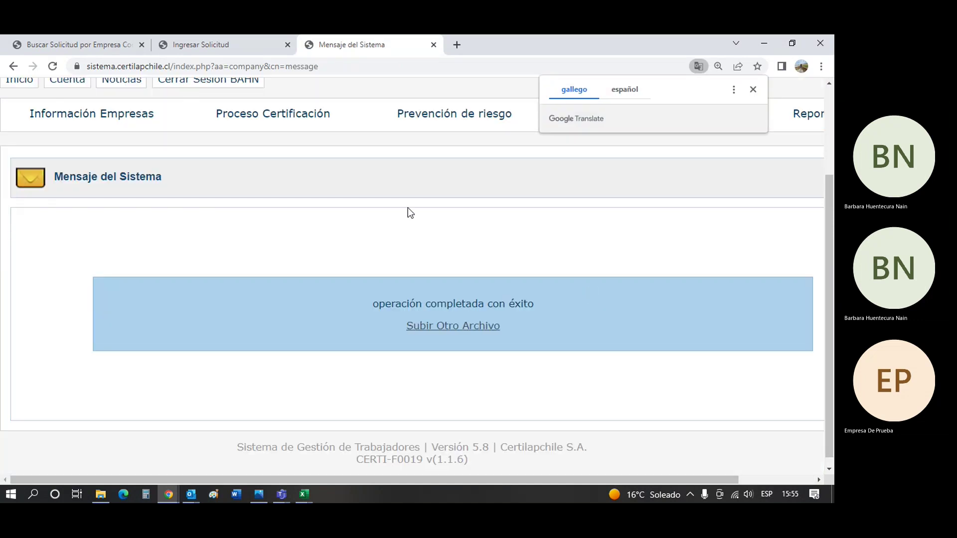
Highlight the system message about the upload and go back to the document entry form to upload another file.
{"action": "left_click_drag", "start_coordinate": [372, 304], "coordinate": [608, 302]}
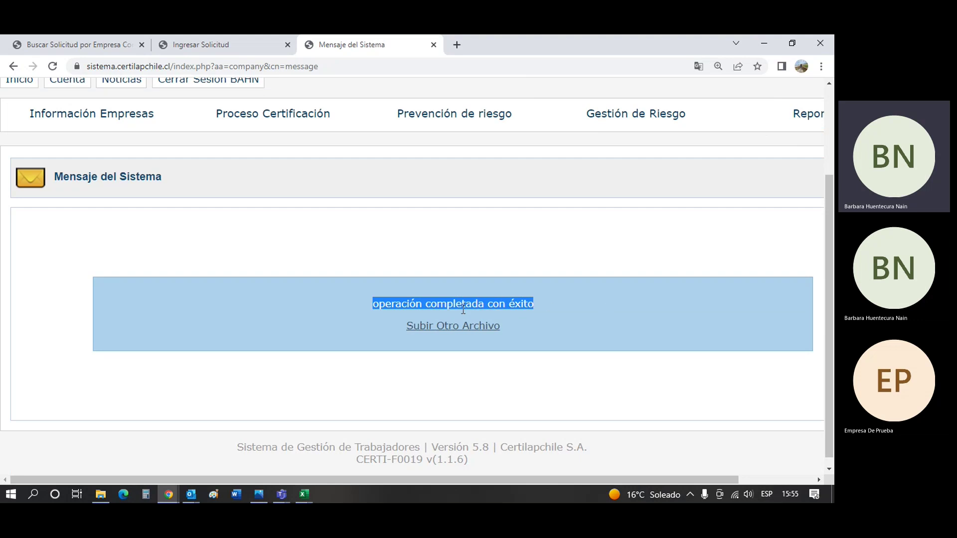
{"action": "left_click", "coordinate": [443, 327]}
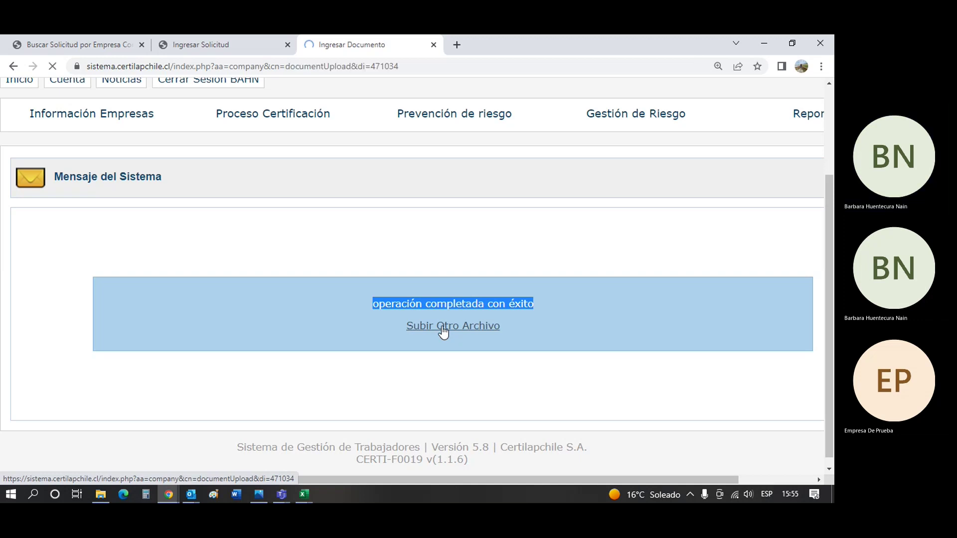
{"action": "scroll", "coordinate": [443, 331], "scroll_direction": "down", "scroll_amount": 5}
{"action": "scroll", "coordinate": [443, 332], "scroll_direction": "down", "scroll_amount": 2}
{"action": "scroll", "coordinate": [444, 332], "scroll_direction": "up", "scroll_amount": 1}
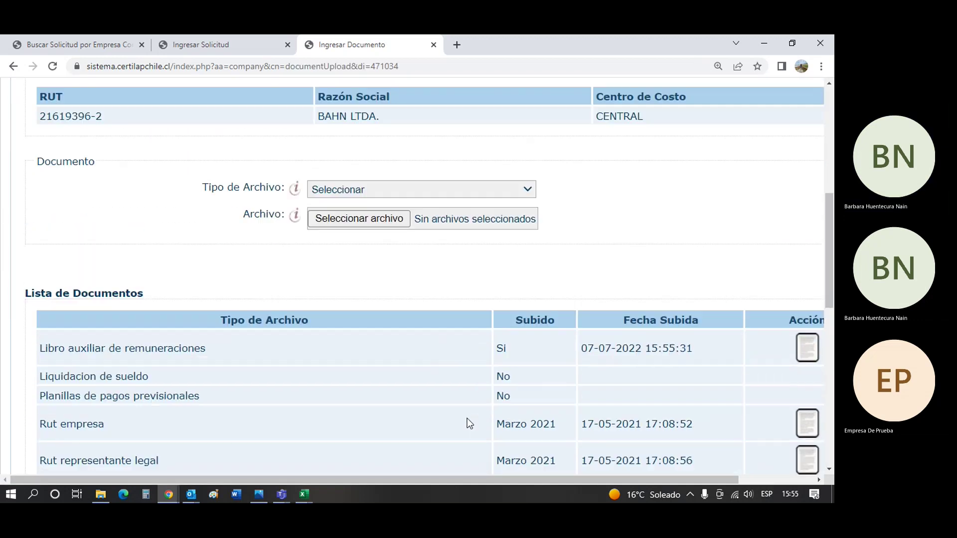
{"action": "scroll", "coordinate": [600, 480], "scroll_direction": "right", "scroll_amount": 1}
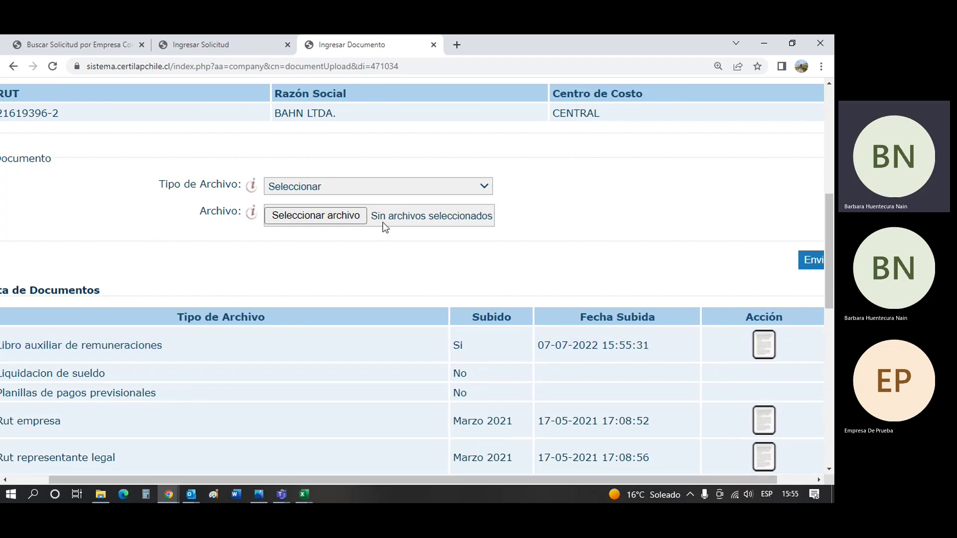
Upload Liquidaciones de sueldo.rar from the Bahn folder as document type Liquidacion de sueldo (Obligatorio).
{"action": "left_click", "coordinate": [336, 186]}
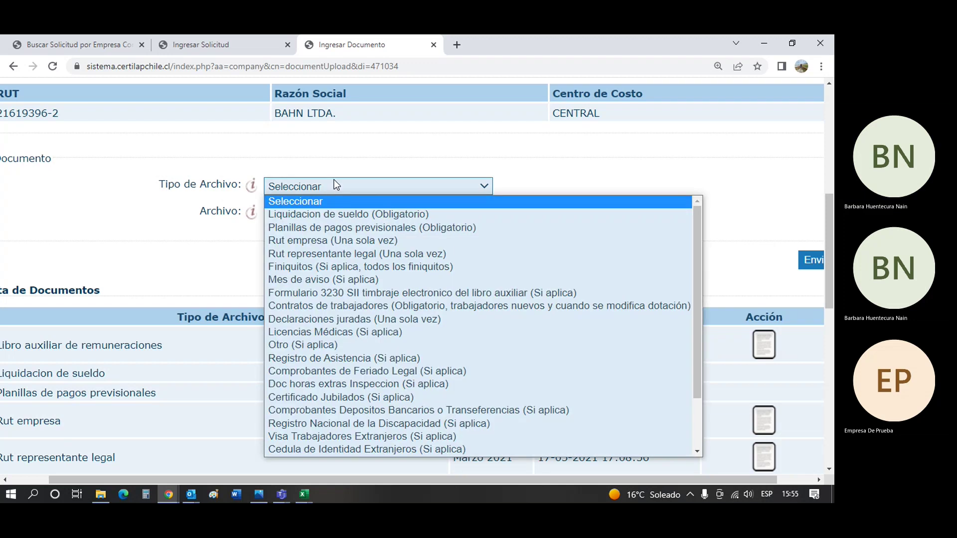
{"action": "left_click", "coordinate": [330, 213]}
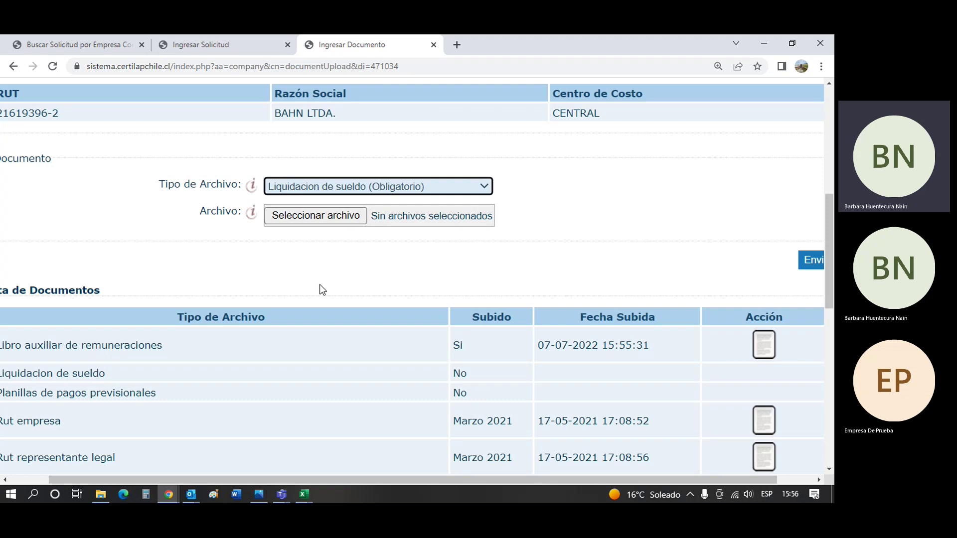
{"action": "left_click", "coordinate": [341, 213]}
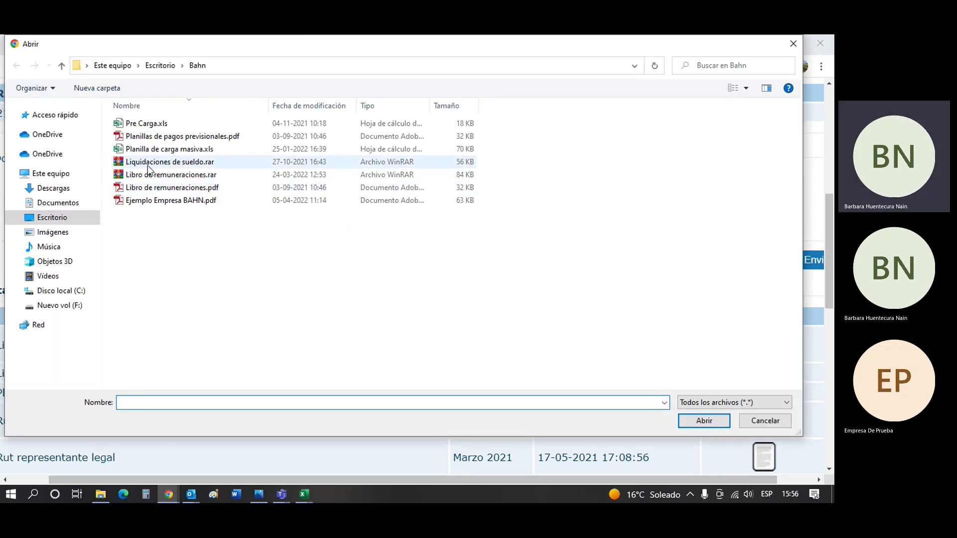
{"action": "left_click", "coordinate": [179, 163]}
{"action": "left_click", "coordinate": [179, 161]}
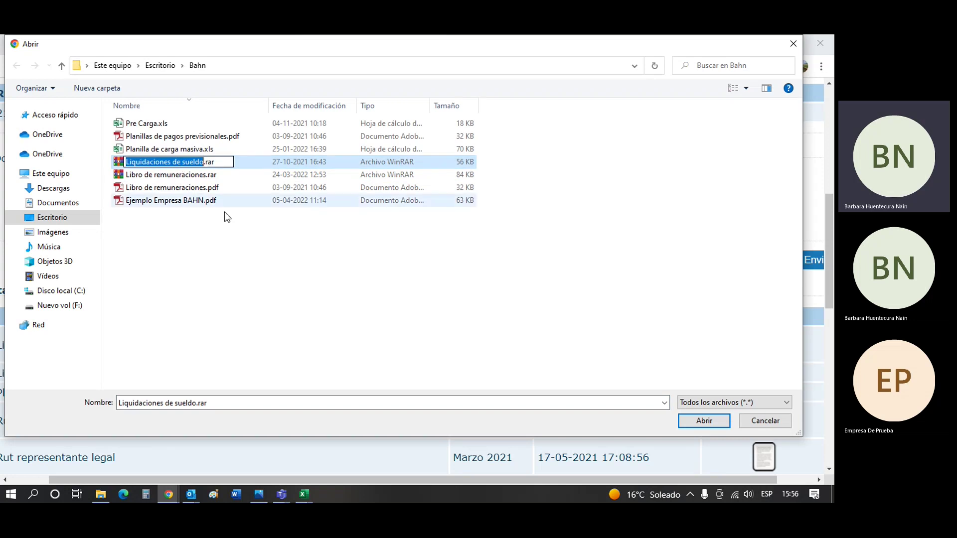
{"action": "left_click", "coordinate": [225, 213]}
{"action": "double_click", "coordinate": [202, 164]}
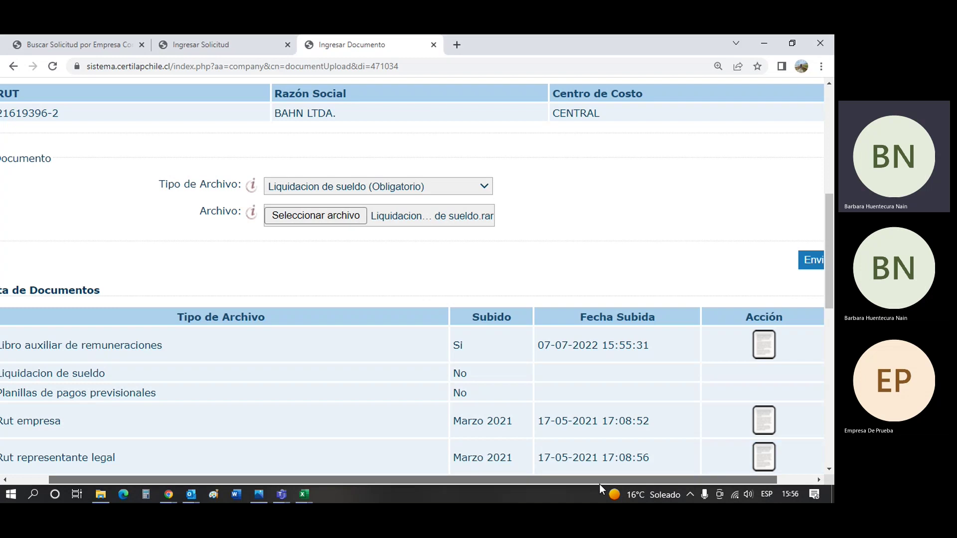
{"action": "left_click_drag", "start_coordinate": [600, 483], "coordinate": [828, 347]}
{"action": "left_click", "coordinate": [797, 259]}
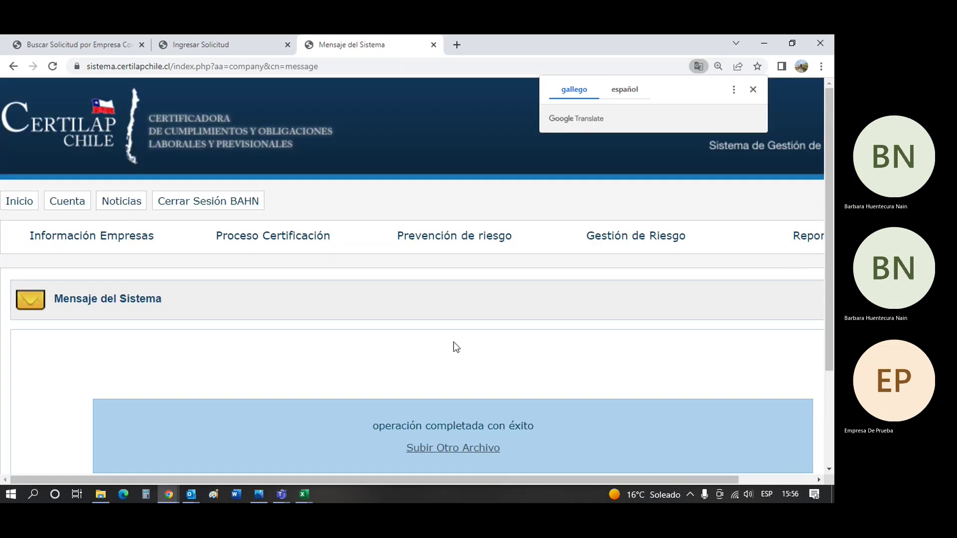
Return from the system message to the document entry form for another upload.
{"action": "scroll", "coordinate": [454, 342], "scroll_direction": "down", "scroll_amount": 1}
{"action": "scroll", "coordinate": [454, 342], "scroll_direction": "down", "scroll_amount": 1}
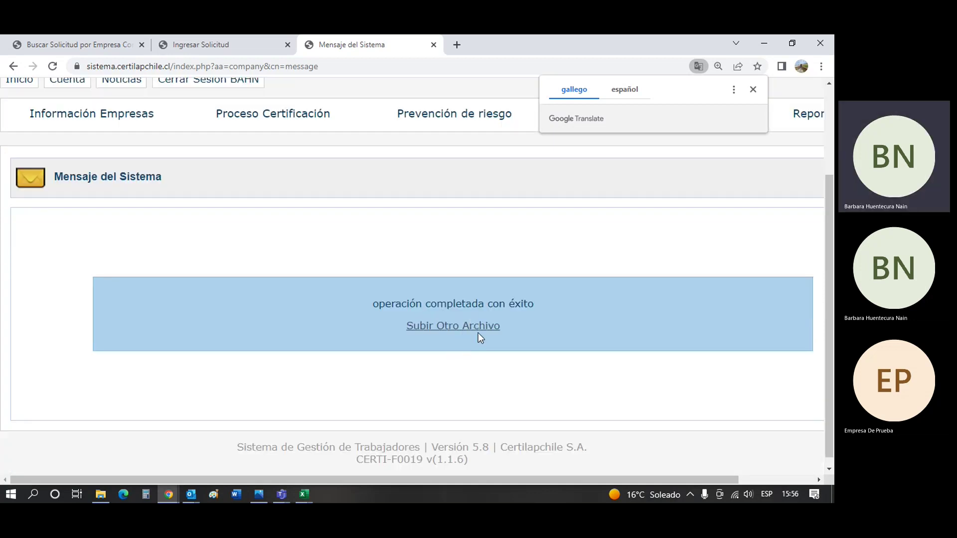
{"action": "scroll", "coordinate": [549, 310], "scroll_direction": "down", "scroll_amount": 1}
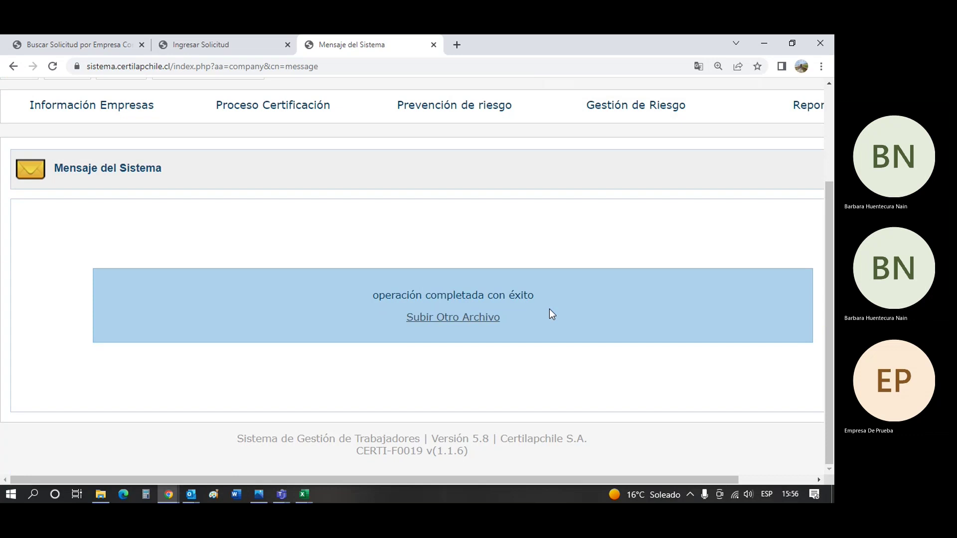
{"action": "left_click", "coordinate": [476, 318]}
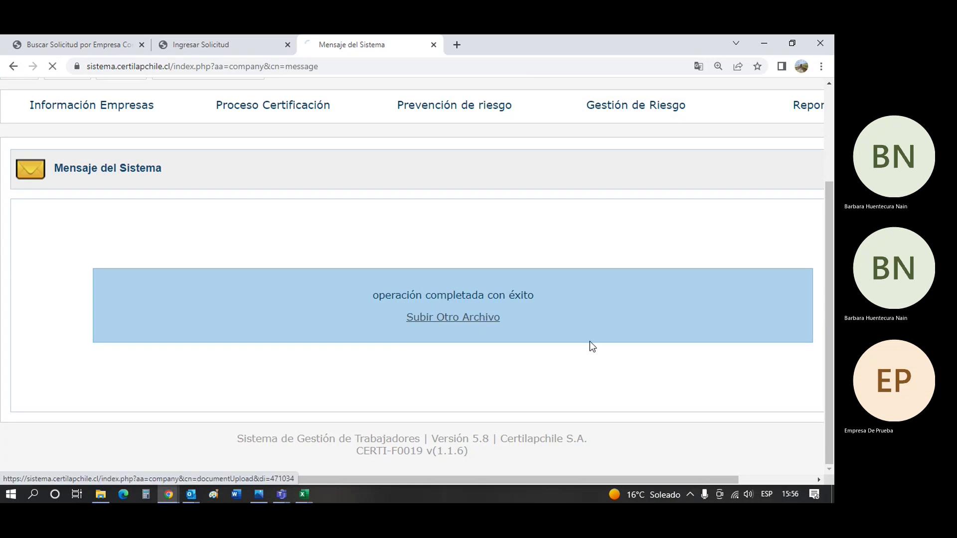
{"action": "scroll", "coordinate": [626, 348], "scroll_direction": "down", "scroll_amount": 2}
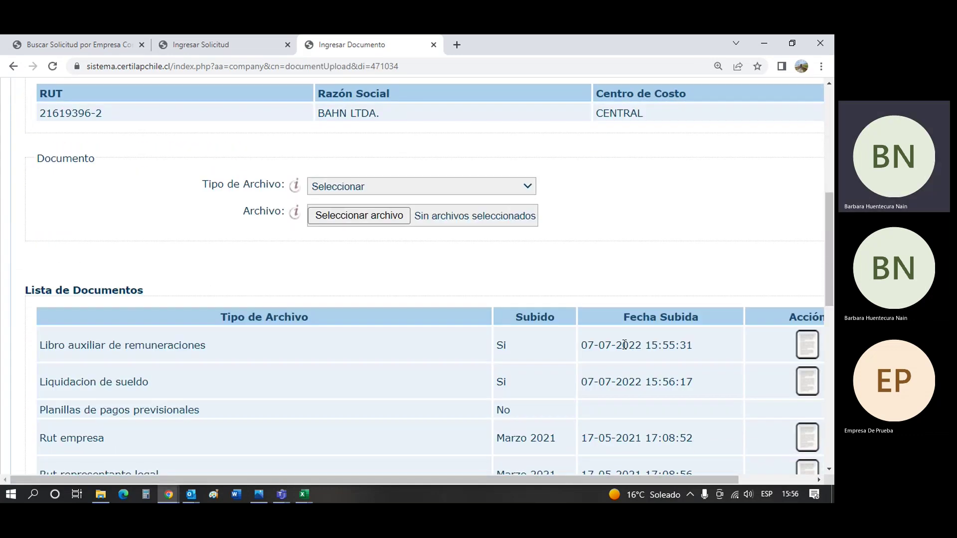
Upload Planillas de pagos previsionales.pdf from the Bahn folder as document type Planillas de pagos previsionales (Obligatorio).
{"action": "left_click", "coordinate": [390, 190]}
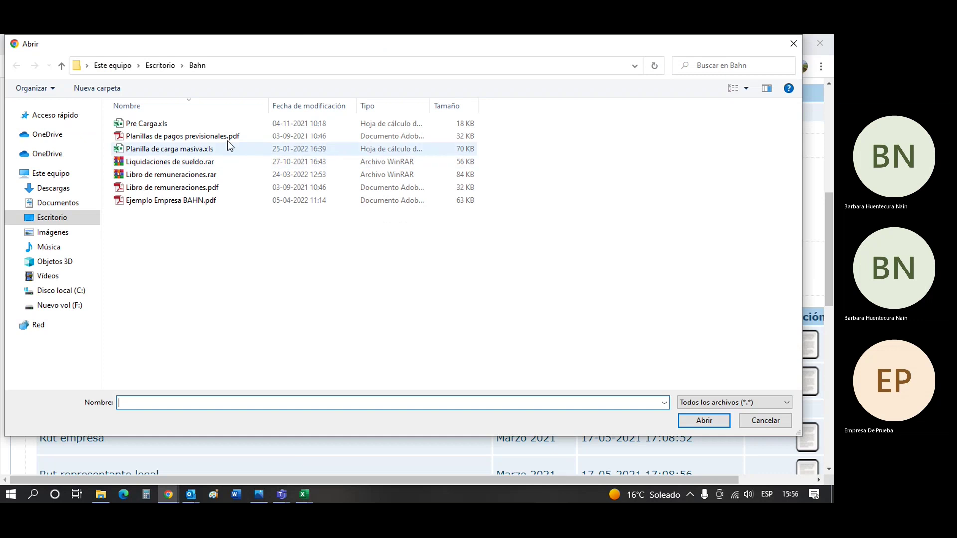
{"action": "left_click", "coordinate": [229, 137]}
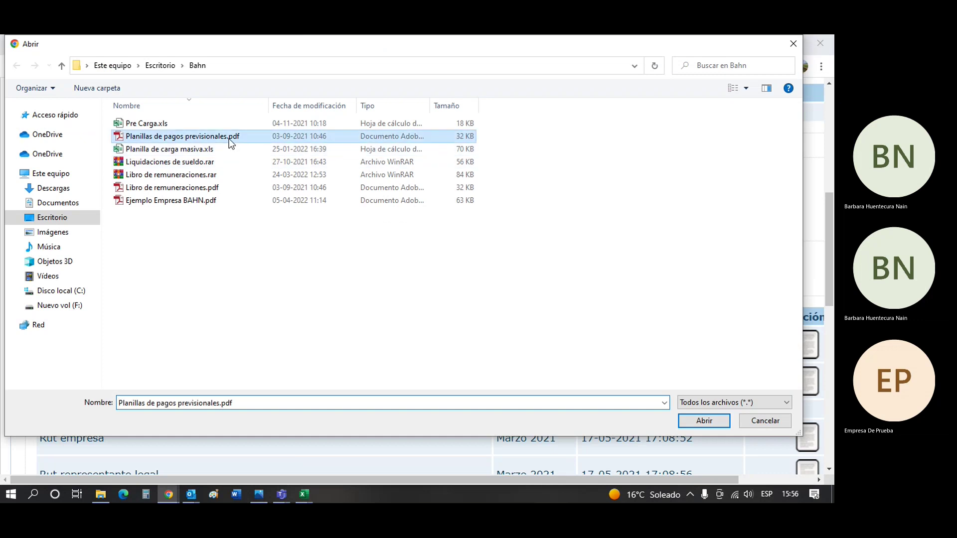
{"action": "double_click", "coordinate": [229, 139]}
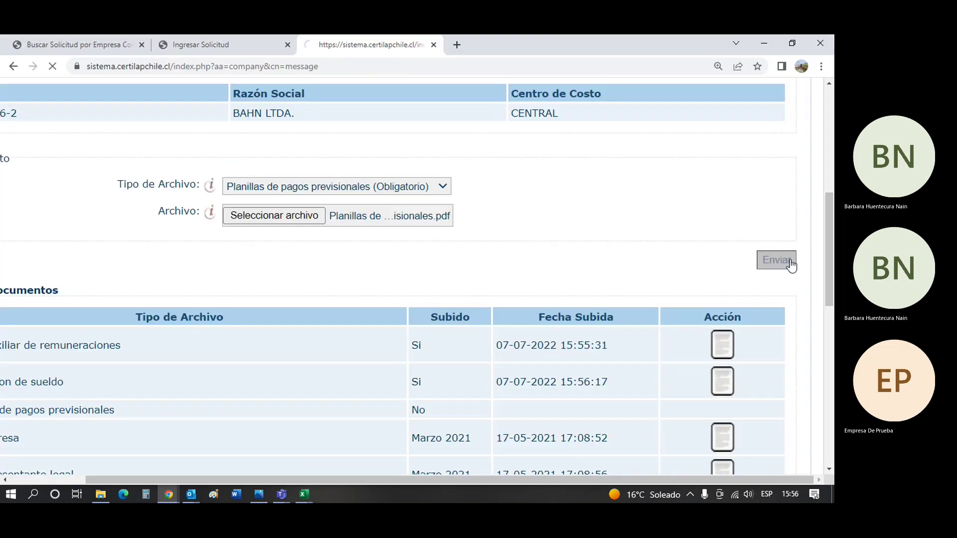
{"action": "scroll", "coordinate": [552, 332], "scroll_direction": "down", "scroll_amount": 3}
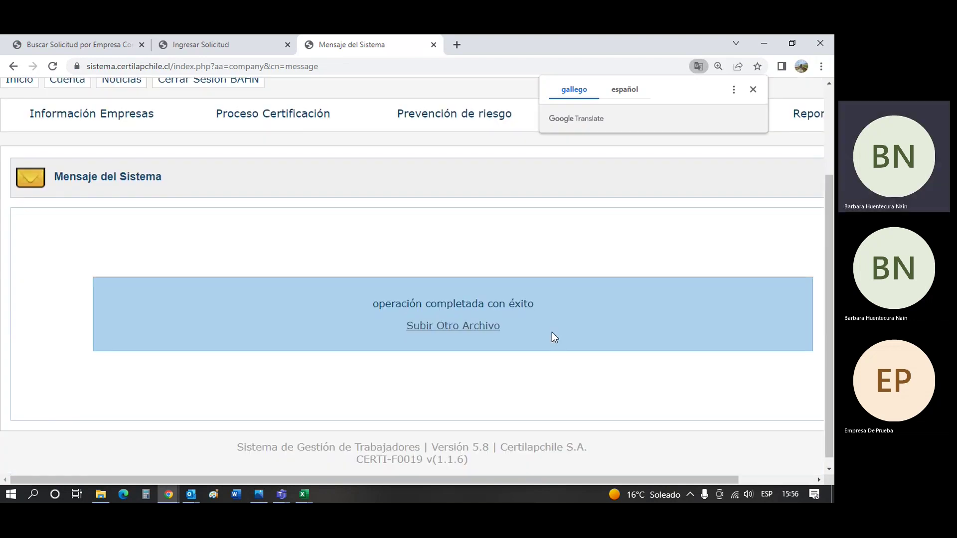
Return to the document entry form and check the upload dates of the mandatory documents in the Lista de Documentos.
{"action": "left_click", "coordinate": [480, 329]}
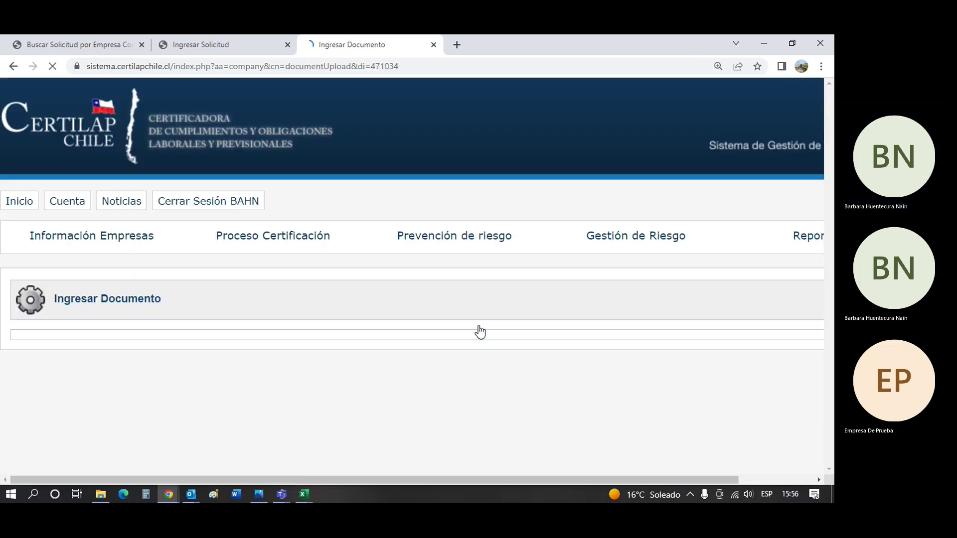
{"action": "scroll", "coordinate": [480, 332], "scroll_direction": "down", "scroll_amount": 4}
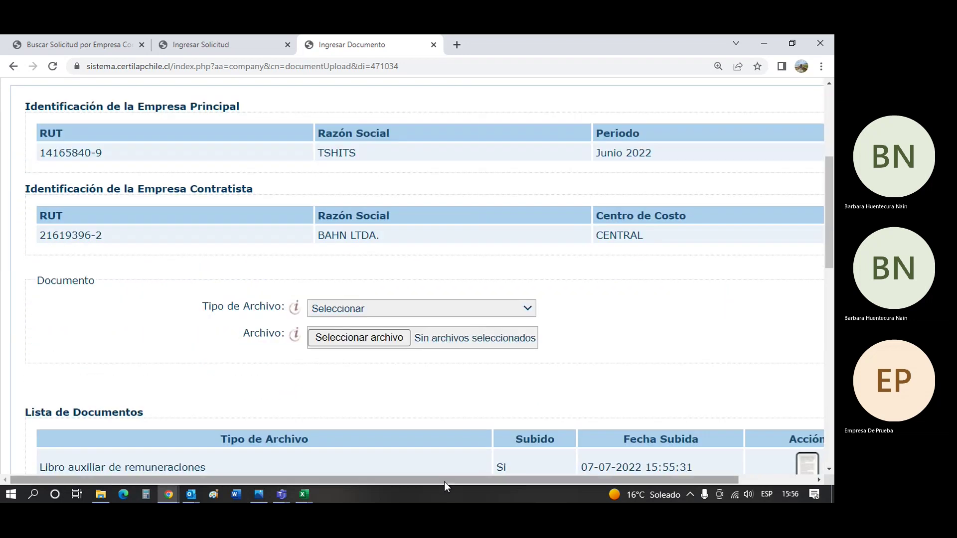
{"action": "left_click_drag", "start_coordinate": [444, 482], "coordinate": [611, 481]}
{"action": "scroll", "coordinate": [546, 372], "scroll_direction": "down", "scroll_amount": 4}
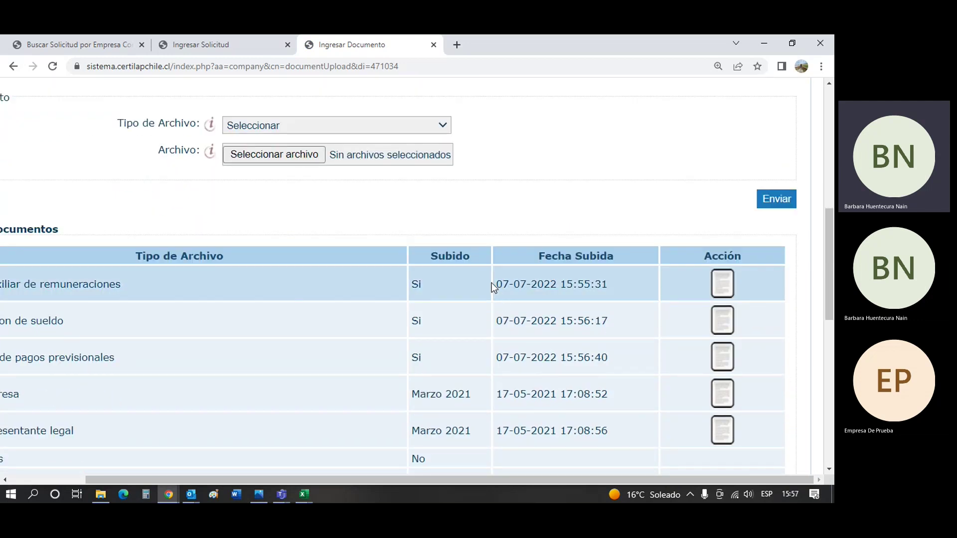
{"action": "left_click_drag", "start_coordinate": [497, 283], "coordinate": [619, 336]}
{"action": "left_click", "coordinate": [446, 216]}
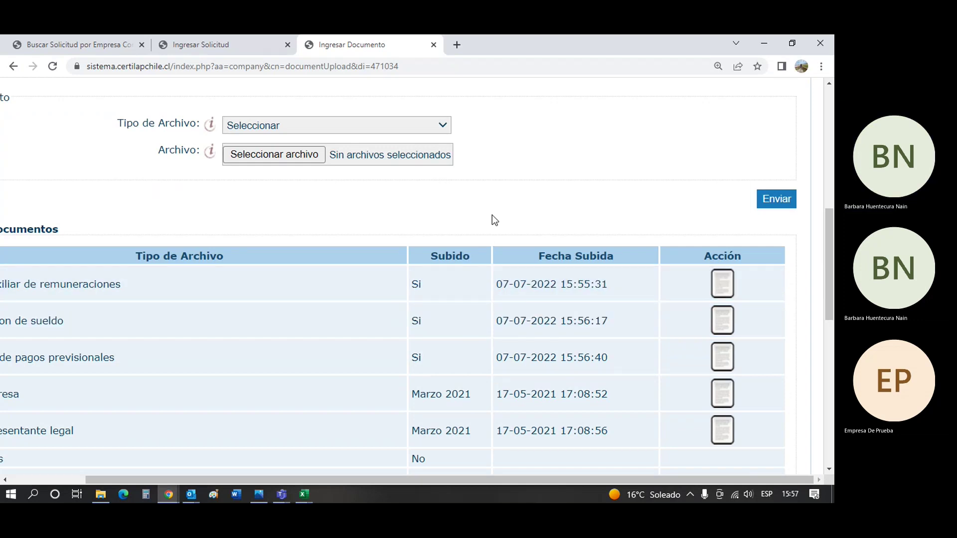
Close the document entry for the June 2022 request, confirm the closure, and highlight the system message about the request's status.
{"action": "scroll", "coordinate": [493, 239], "scroll_direction": "down", "scroll_amount": 1}
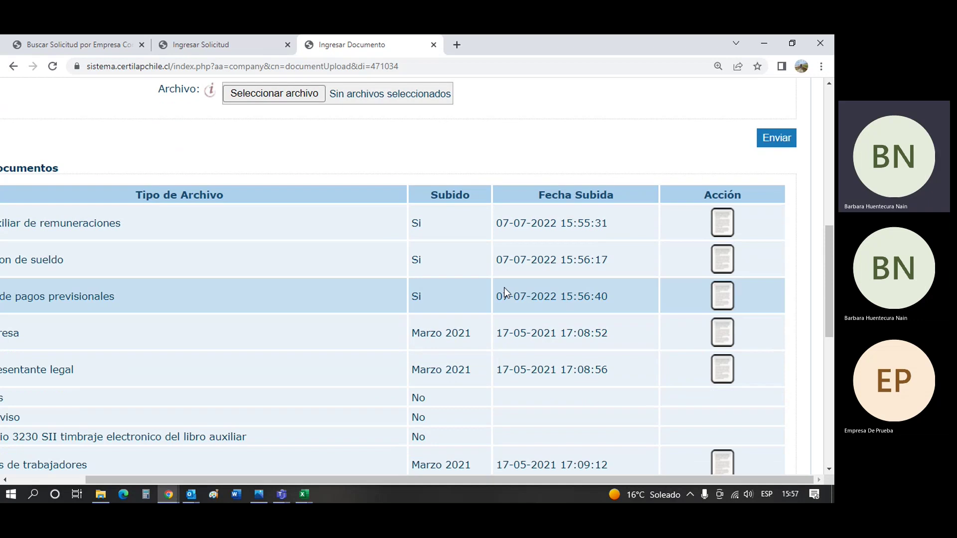
{"action": "scroll", "coordinate": [504, 287], "scroll_direction": "down", "scroll_amount": 6}
{"action": "scroll", "coordinate": [507, 292], "scroll_direction": "down", "scroll_amount": 2}
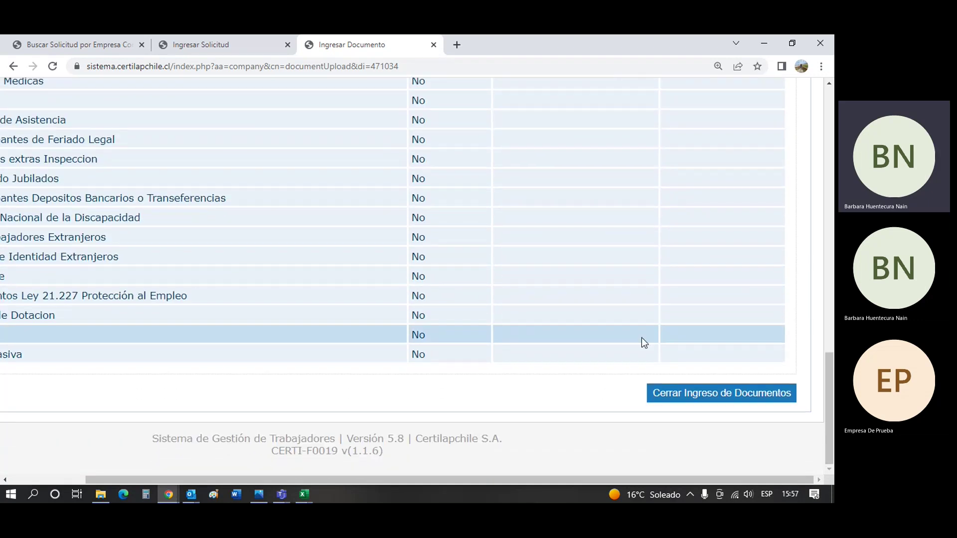
{"action": "left_click", "coordinate": [671, 397]}
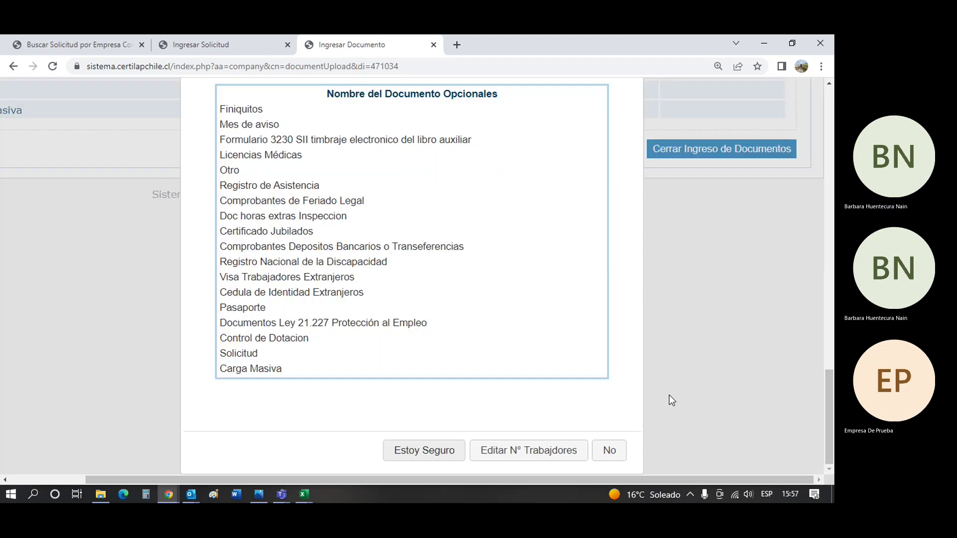
{"action": "left_click", "coordinate": [426, 450]}
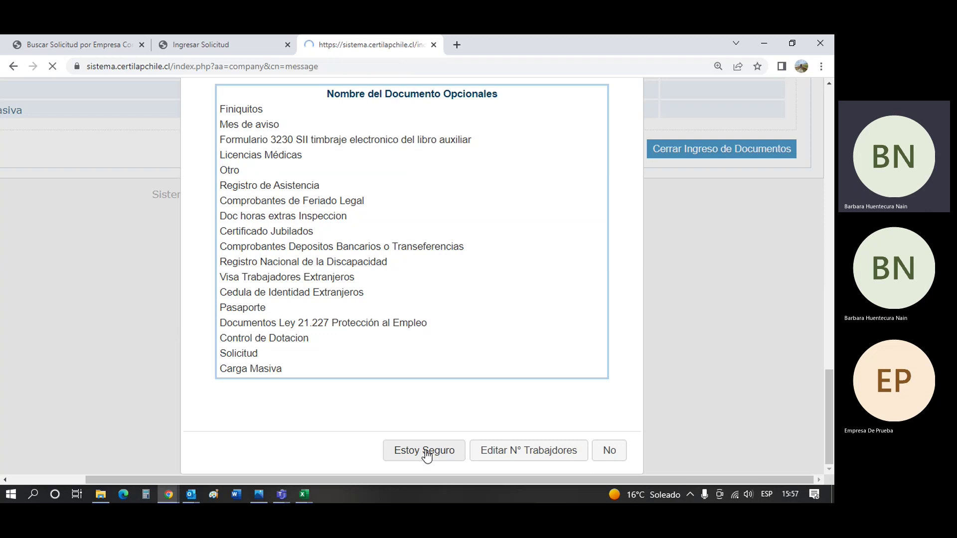
{"action": "scroll", "coordinate": [250, 412], "scroll_direction": "down", "scroll_amount": 3}
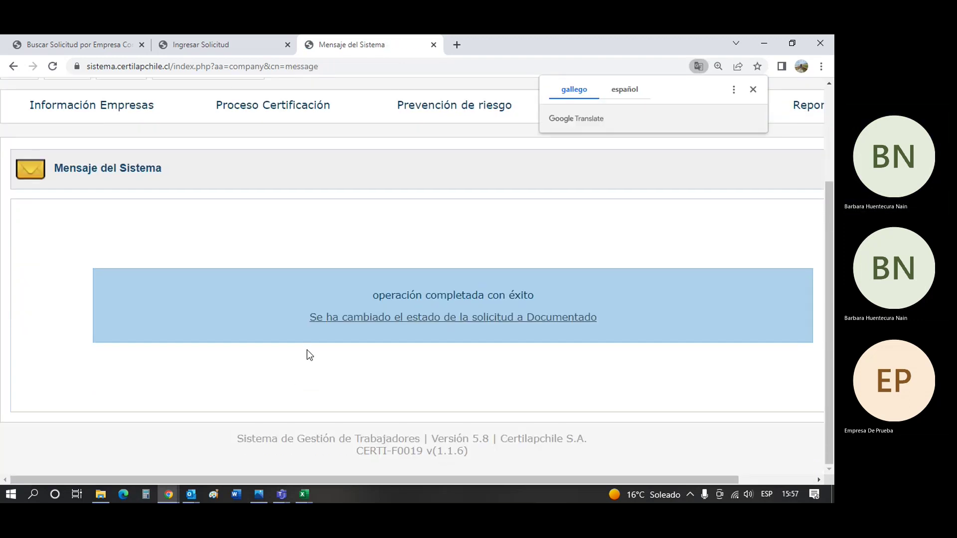
{"action": "left_click_drag", "start_coordinate": [307, 349], "coordinate": [694, 339]}
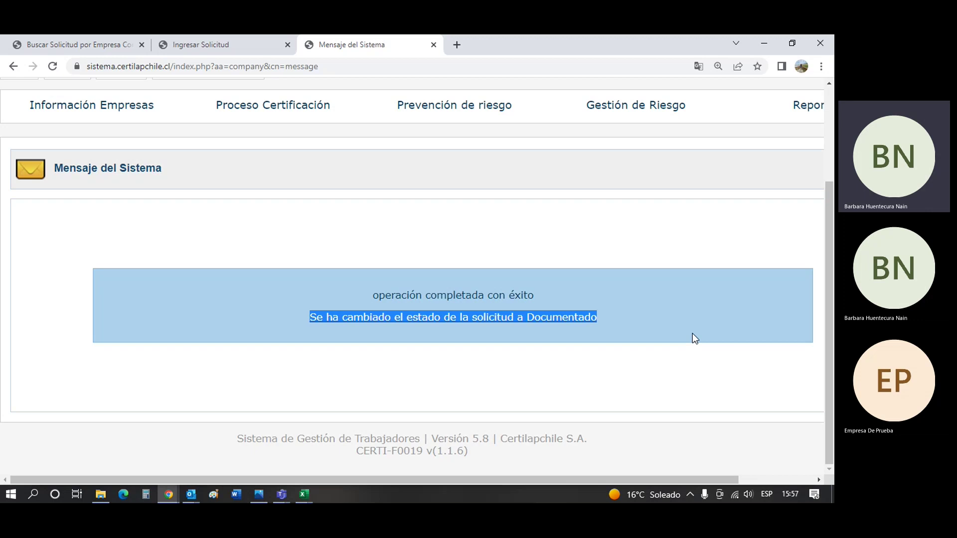
Open the contractor's documents list and highlight the certification status of the Jun 2022 and May 2022 requests.
{"action": "mouse_move", "coordinate": [241, 122]}
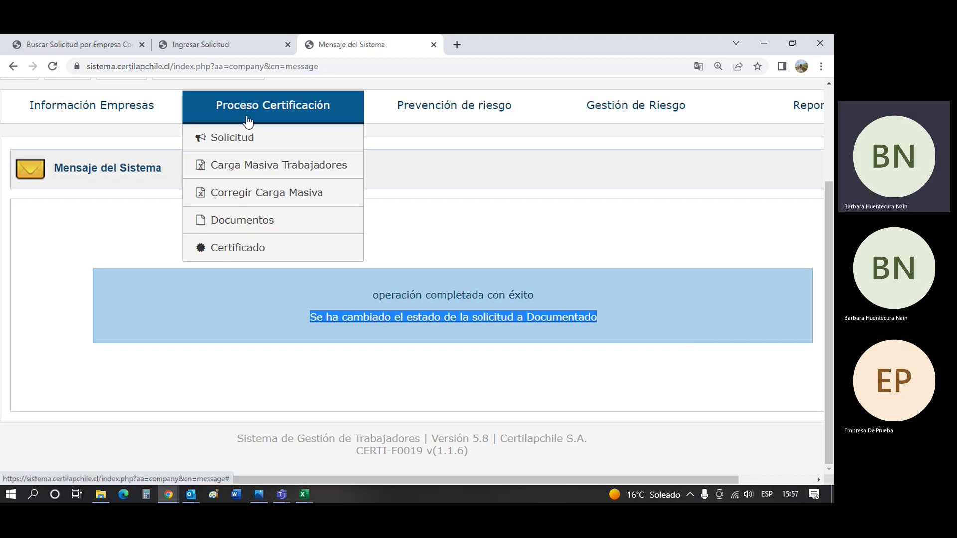
{"action": "left_click", "coordinate": [257, 220]}
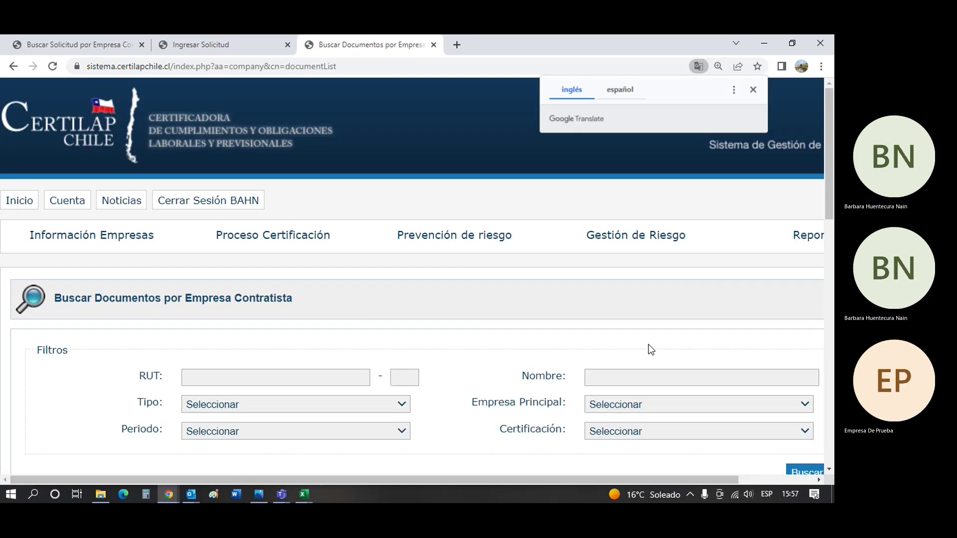
{"action": "scroll", "coordinate": [647, 348], "scroll_direction": "down", "scroll_amount": 3}
{"action": "left_click_drag", "start_coordinate": [587, 481], "coordinate": [718, 479]}
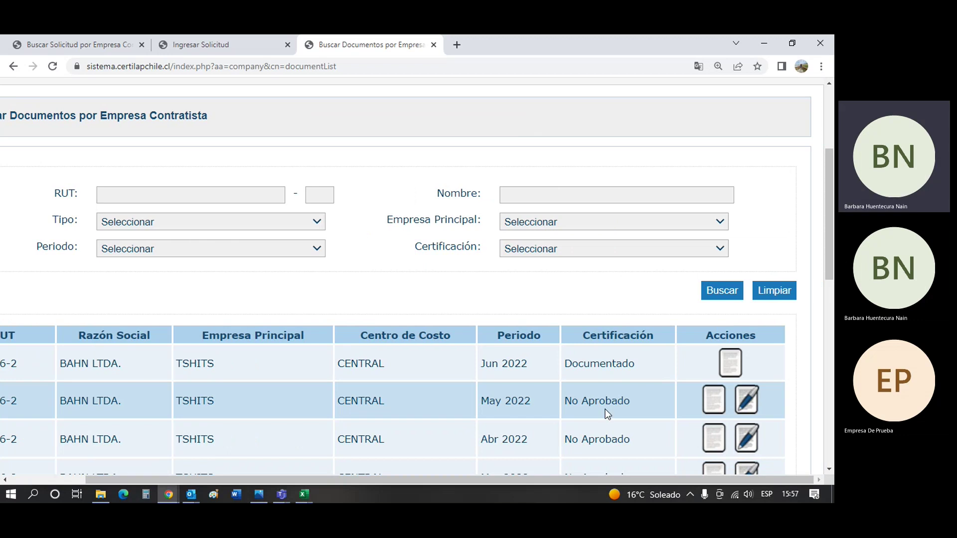
{"action": "double_click", "coordinate": [611, 366]}
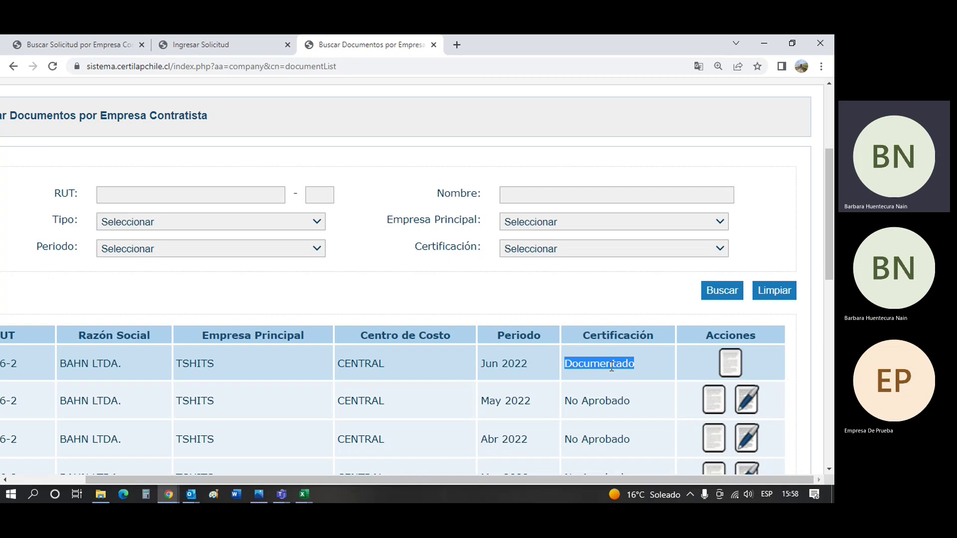
{"action": "scroll", "coordinate": [612, 368], "scroll_direction": "down", "scroll_amount": 1}
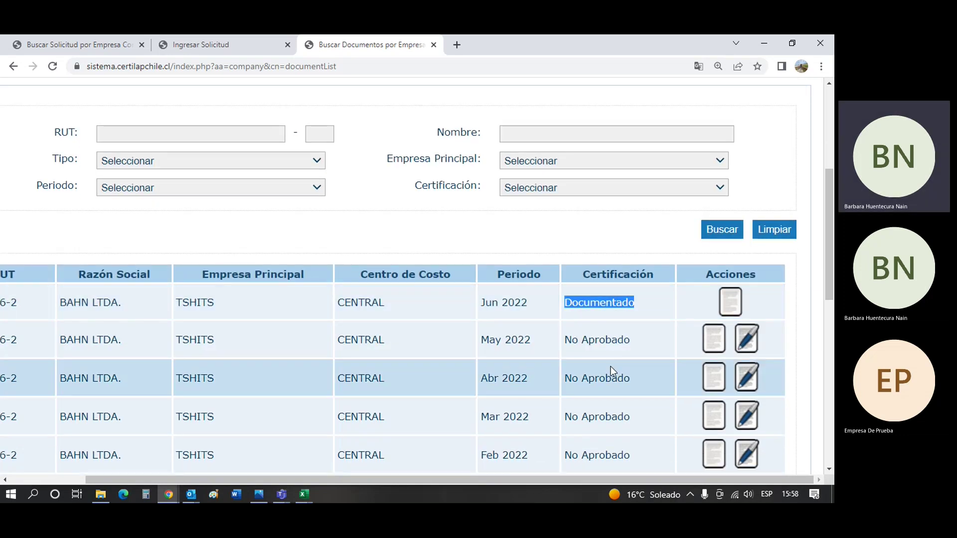
{"action": "left_click_drag", "start_coordinate": [642, 345], "coordinate": [565, 339]}
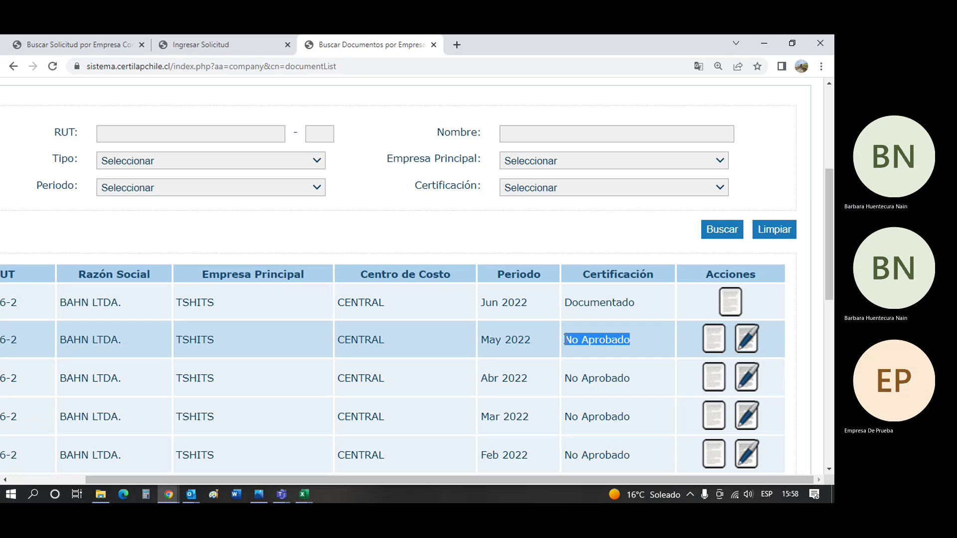
Switch to the Outlook message "Certificacion no Aprobada" and examine the May 2022 company details and the rejected document's observation.
{"action": "mouse_move", "coordinate": [194, 498]}
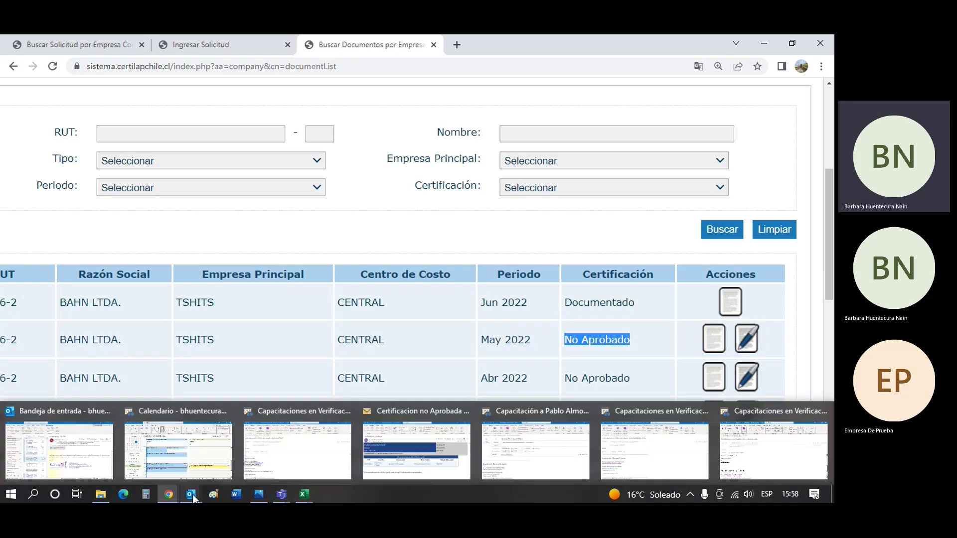
{"action": "left_click", "coordinate": [393, 446]}
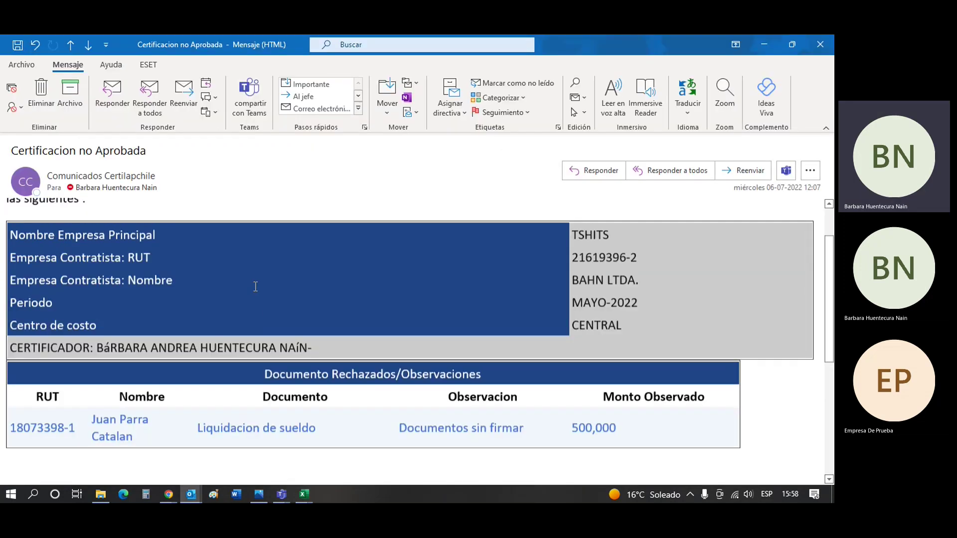
{"action": "scroll", "coordinate": [255, 286], "scroll_direction": "down", "scroll_amount": 1}
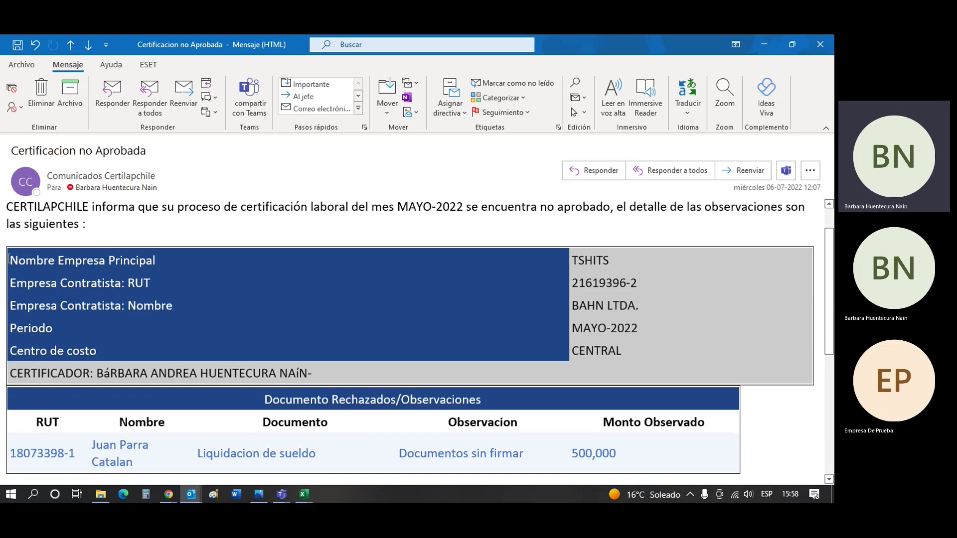
{"action": "left_click_drag", "start_coordinate": [6, 259], "coordinate": [661, 351]}
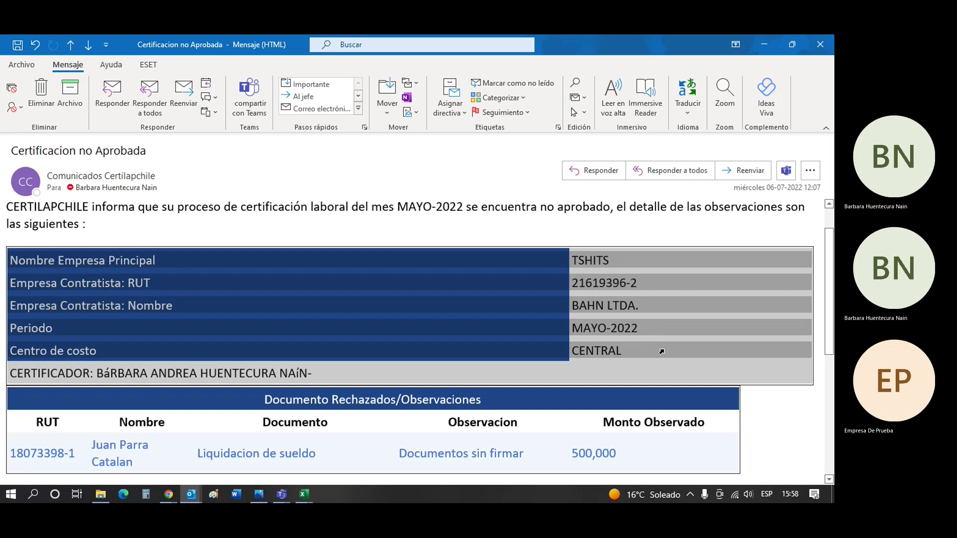
{"action": "scroll", "coordinate": [456, 320], "scroll_direction": "down", "scroll_amount": 1}
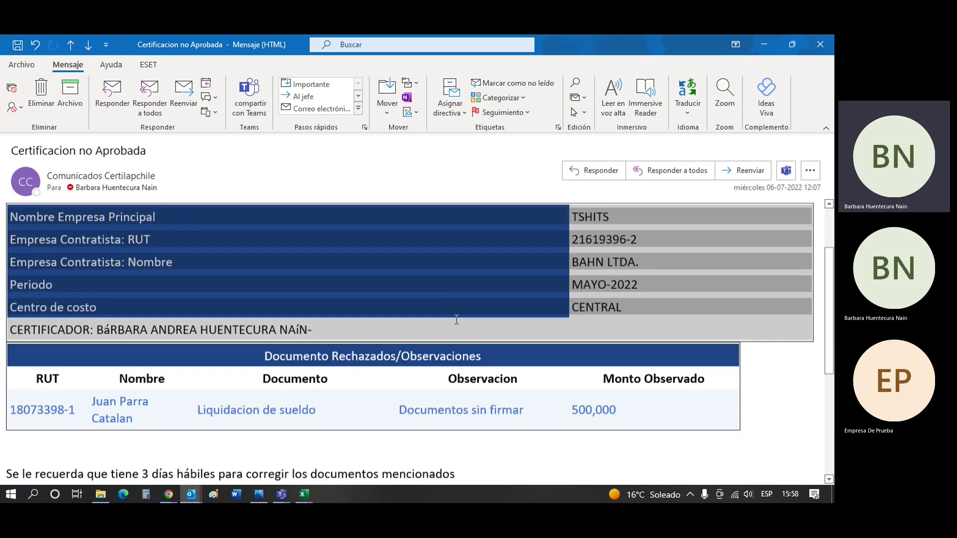
{"action": "scroll", "coordinate": [457, 320], "scroll_direction": "down", "scroll_amount": 1}
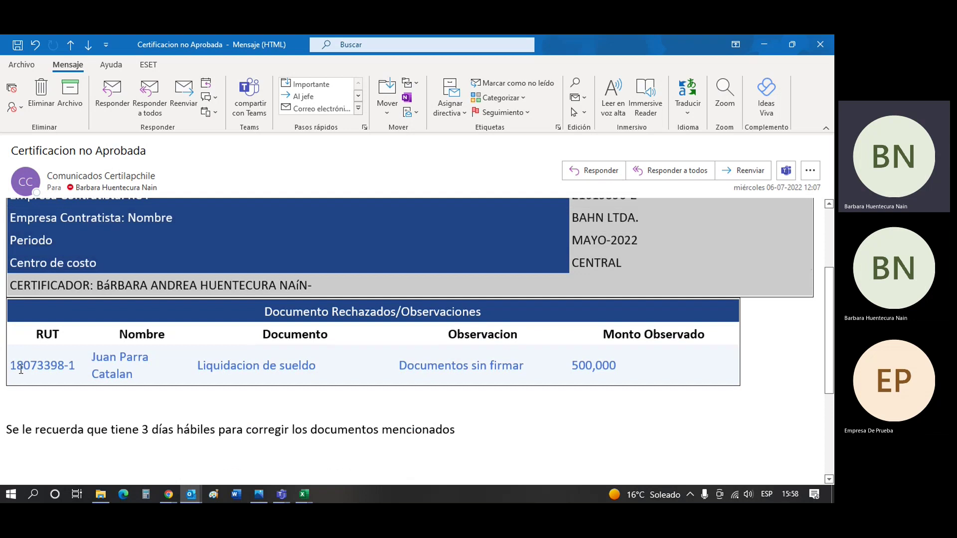
{"action": "left_click_drag", "start_coordinate": [19, 369], "coordinate": [134, 369]}
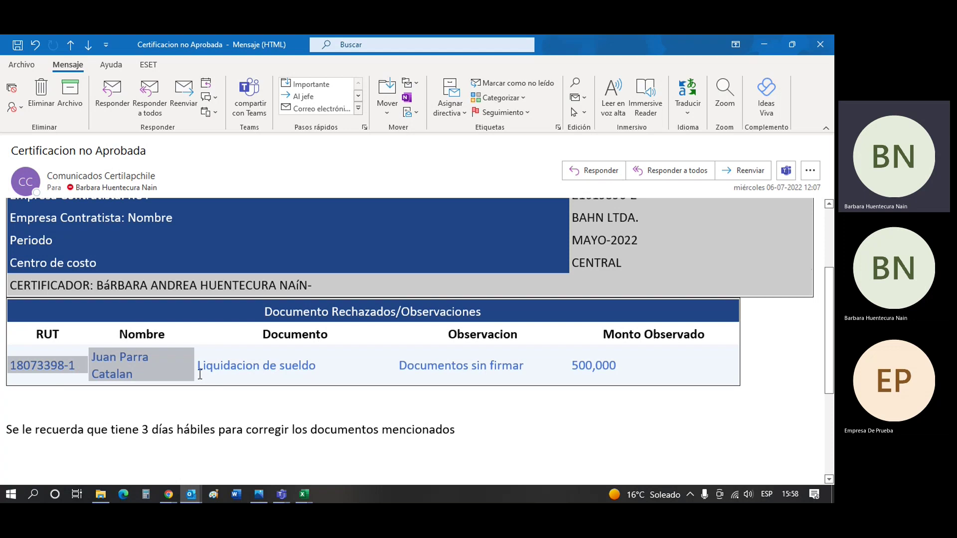
{"action": "left_click_drag", "start_coordinate": [200, 374], "coordinate": [526, 373]}
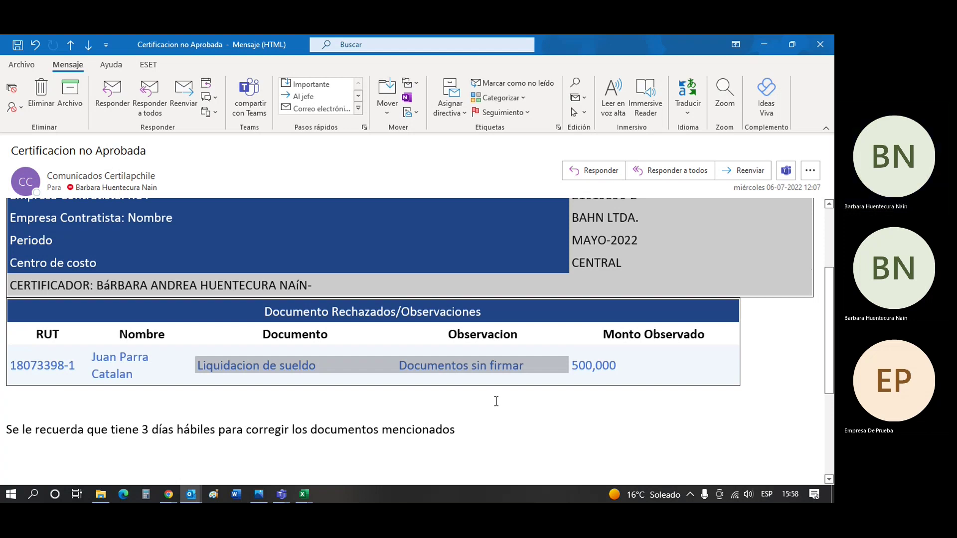
{"action": "scroll", "coordinate": [496, 402], "scroll_direction": "up", "scroll_amount": 2}
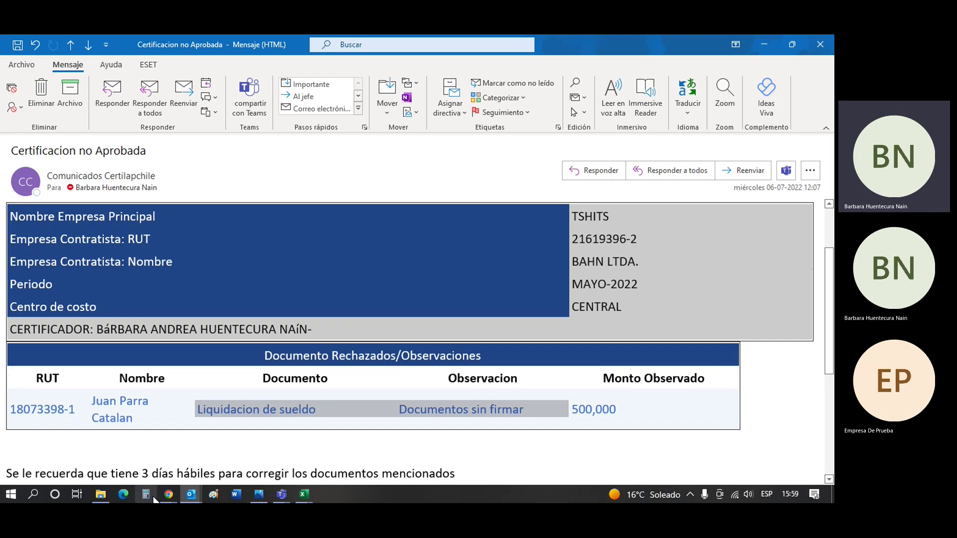
Switch back to Chrome, reopen the contractor's documents list, and bring the available actions for each period's request into view.
{"action": "mouse_move", "coordinate": [166, 496]}
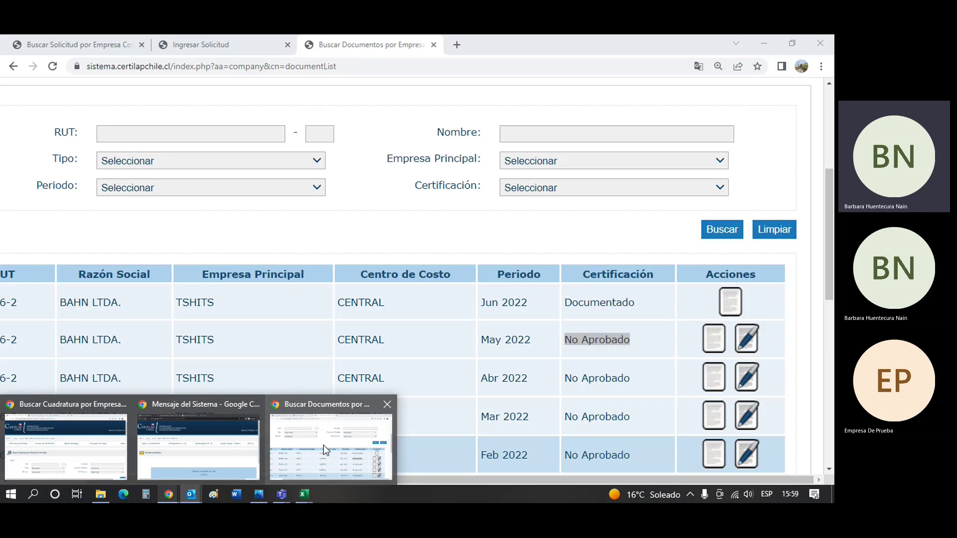
{"action": "left_click", "coordinate": [324, 444]}
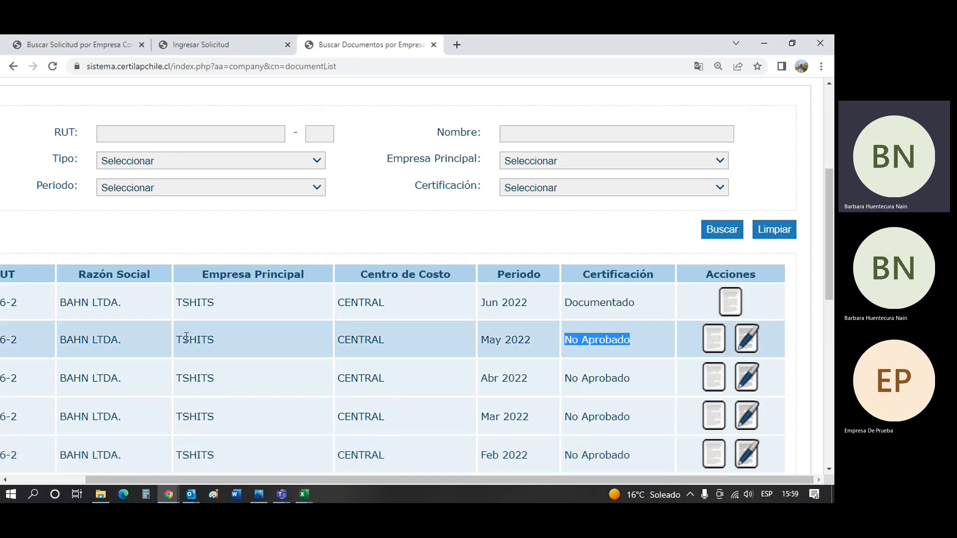
{"action": "scroll", "coordinate": [186, 336], "scroll_direction": "up", "scroll_amount": 4}
{"action": "mouse_move", "coordinate": [208, 195]}
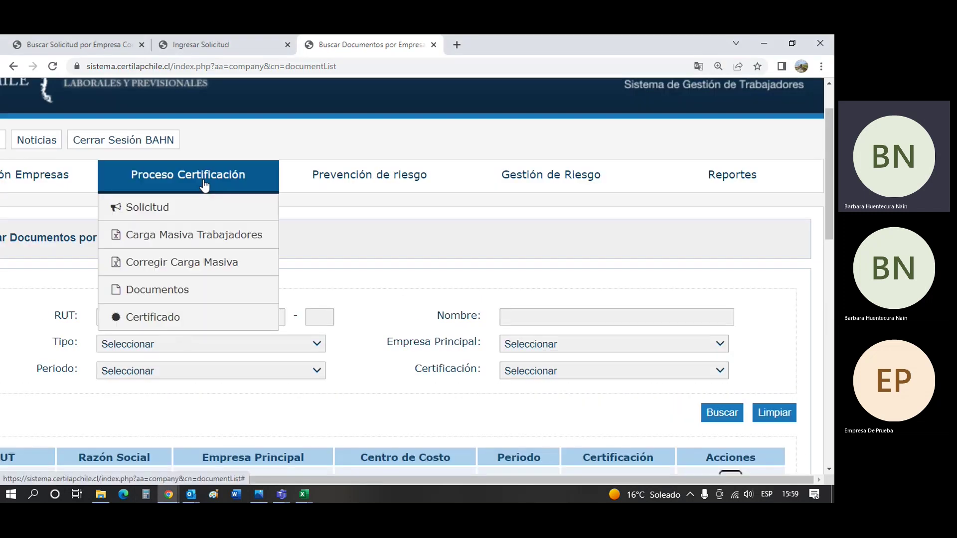
{"action": "left_click", "coordinate": [154, 287]}
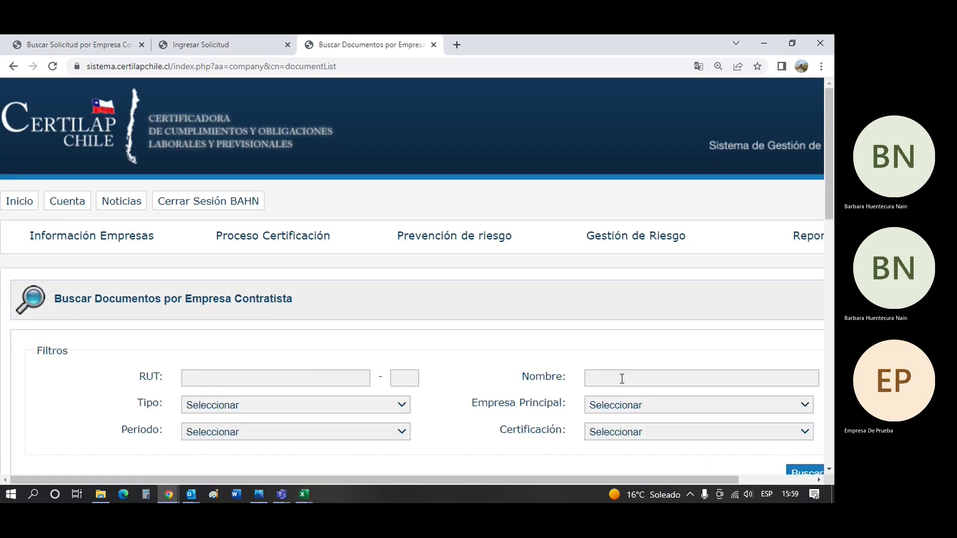
{"action": "scroll", "coordinate": [622, 381], "scroll_direction": "down", "scroll_amount": 4}
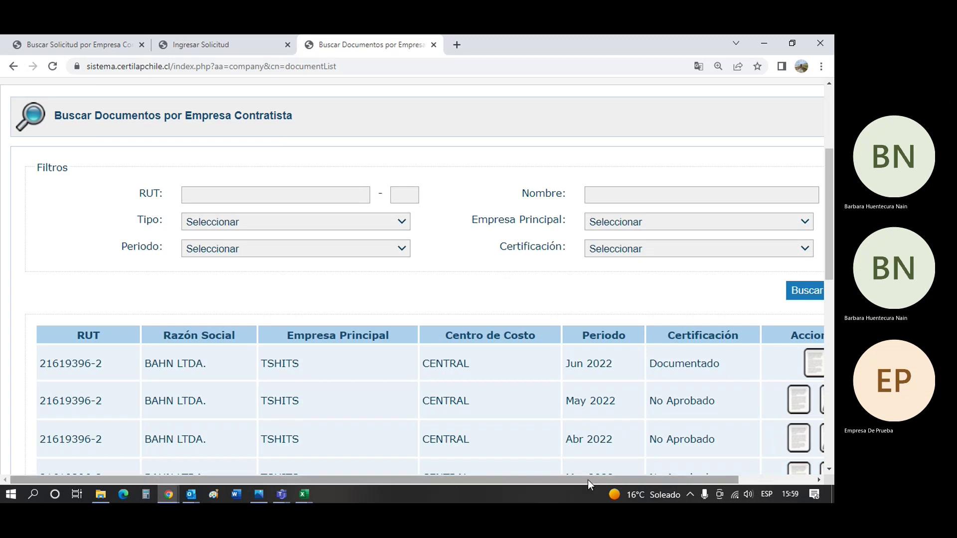
{"action": "left_click_drag", "start_coordinate": [587, 480], "coordinate": [780, 482]}
{"action": "scroll", "coordinate": [763, 449], "scroll_direction": "up", "scroll_amount": 1}
{"action": "scroll", "coordinate": [750, 430], "scroll_direction": "down", "scroll_amount": 3}
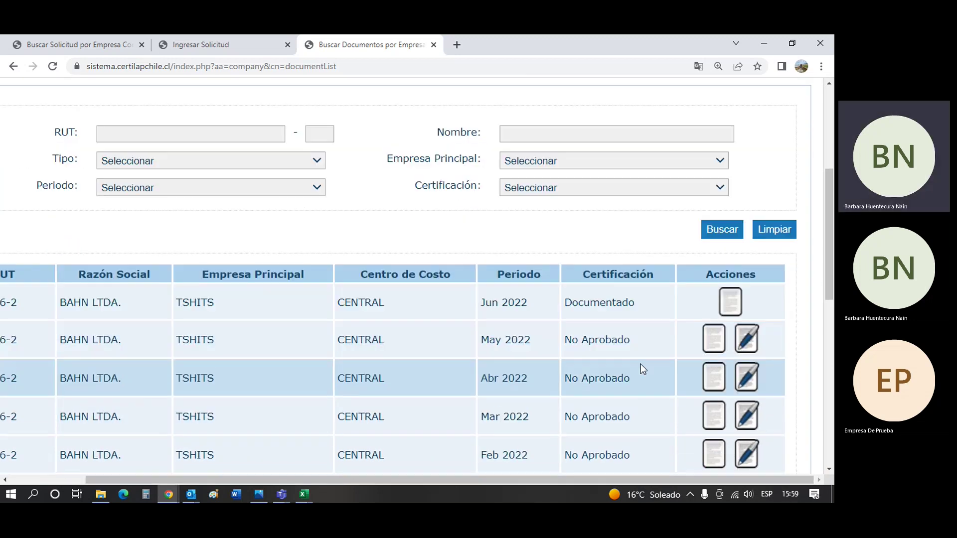
Highlight the certification status of the May 2022 request and open that request's document rectification form.
{"action": "left_click_drag", "start_coordinate": [633, 343], "coordinate": [556, 344]}
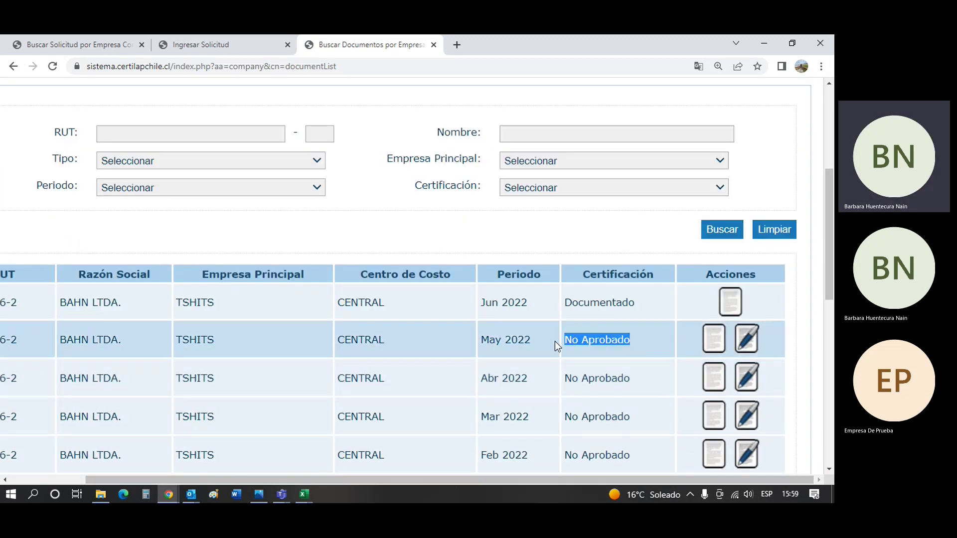
{"action": "left_click", "coordinate": [745, 343]}
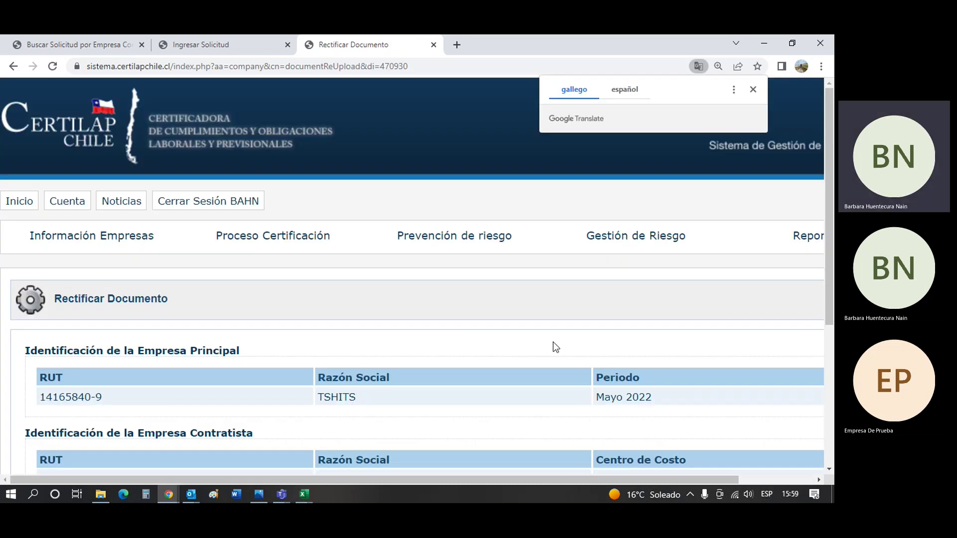
{"action": "scroll", "coordinate": [553, 346], "scroll_direction": "down", "scroll_amount": 5}
Set the file type to Liquidacion de sueldo, attach Ejemplo Empresa BAHN.pdf, and submit the corrected document.
{"action": "left_click", "coordinate": [430, 320]}
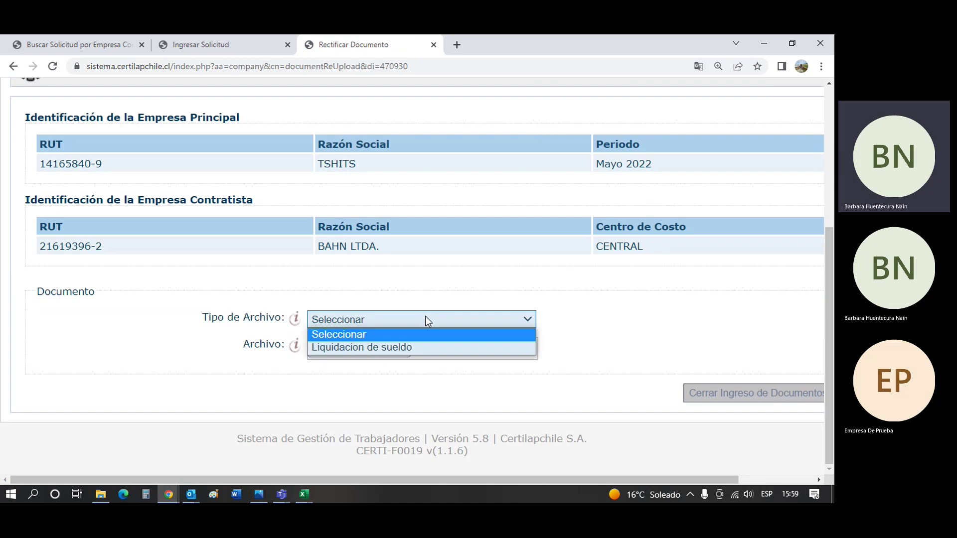
{"action": "left_click", "coordinate": [388, 347]}
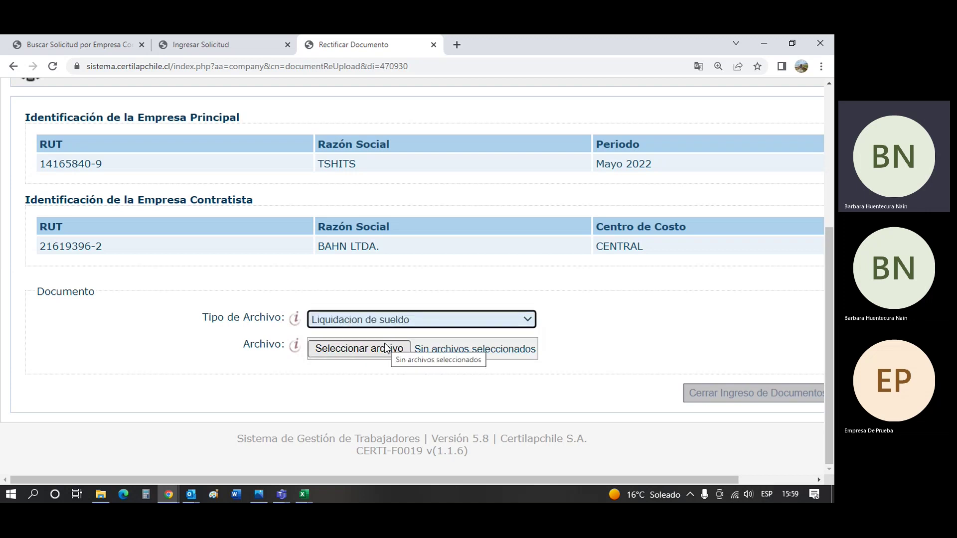
{"action": "left_click", "coordinate": [389, 348]}
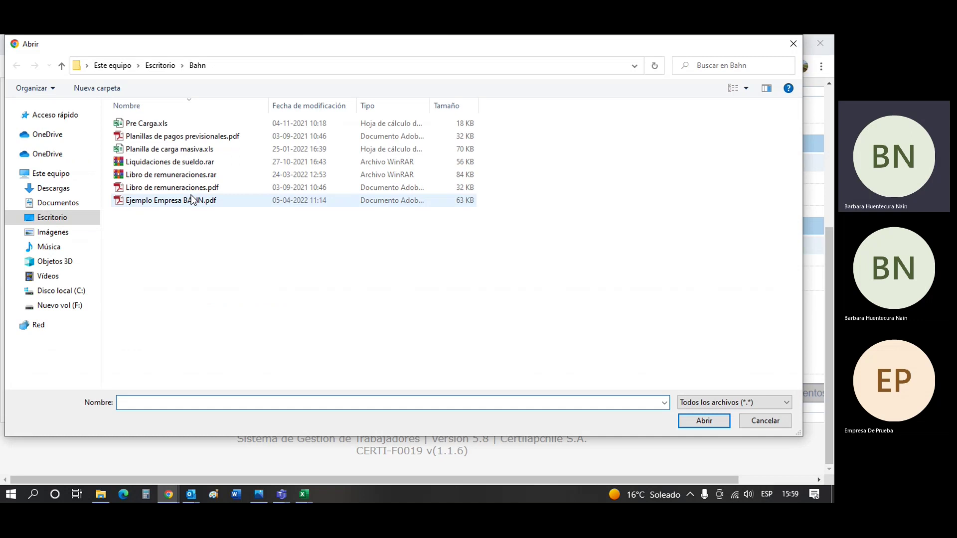
{"action": "double_click", "coordinate": [193, 200]}
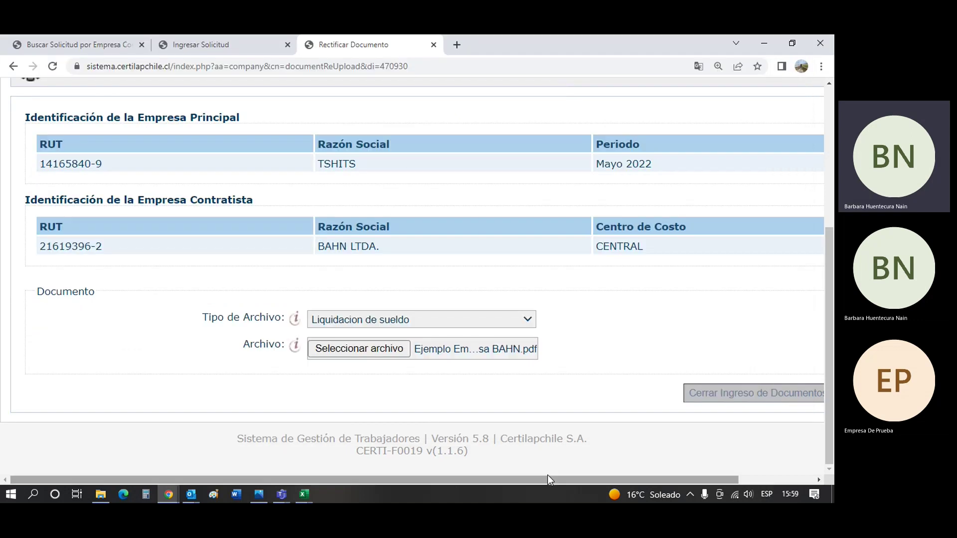
{"action": "left_click_drag", "start_coordinate": [548, 479], "coordinate": [623, 480]}
{"action": "left_click", "coordinate": [767, 392]}
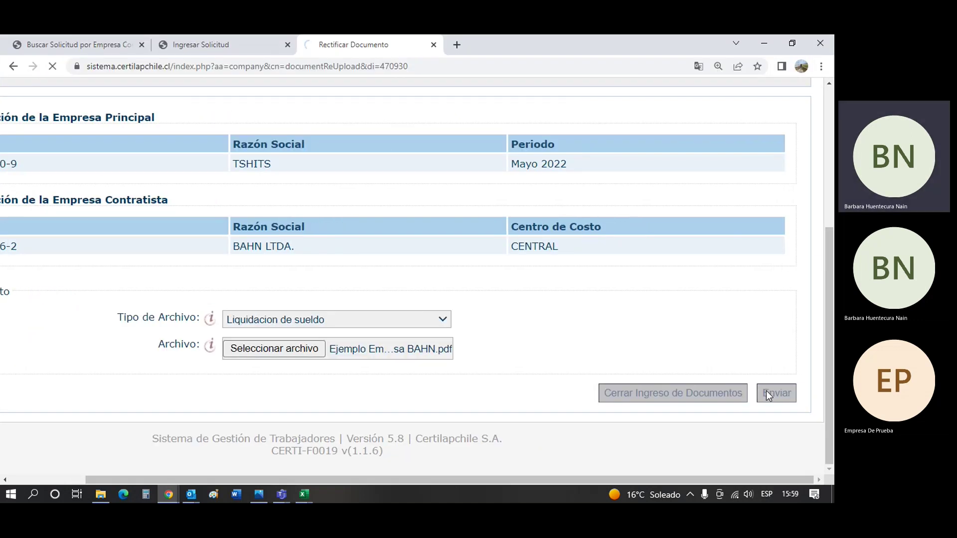
{"action": "scroll", "coordinate": [573, 413], "scroll_direction": "down", "scroll_amount": 2}
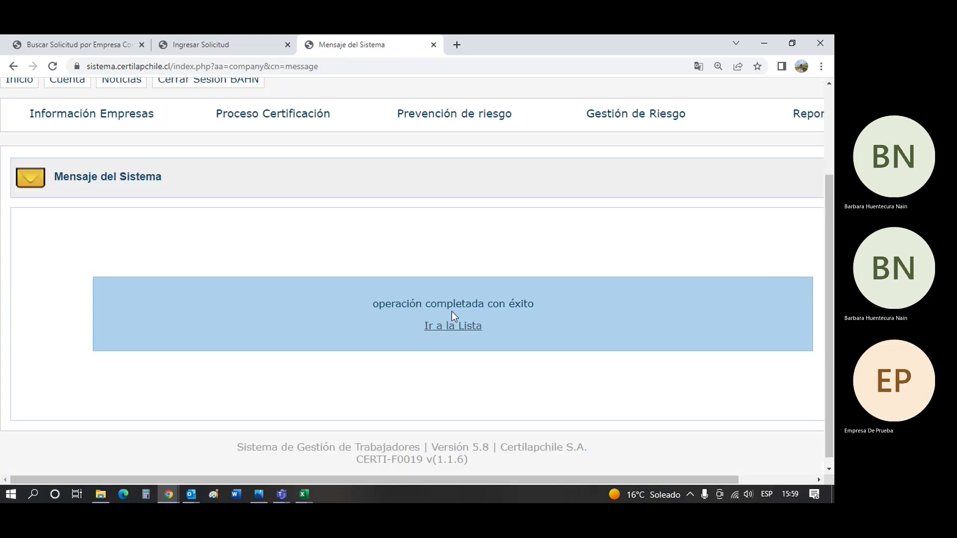
Return to the May 2022 rectification form, close the document entry with confirmation, and highlight the system message about the updated documents.
{"action": "left_click", "coordinate": [452, 327]}
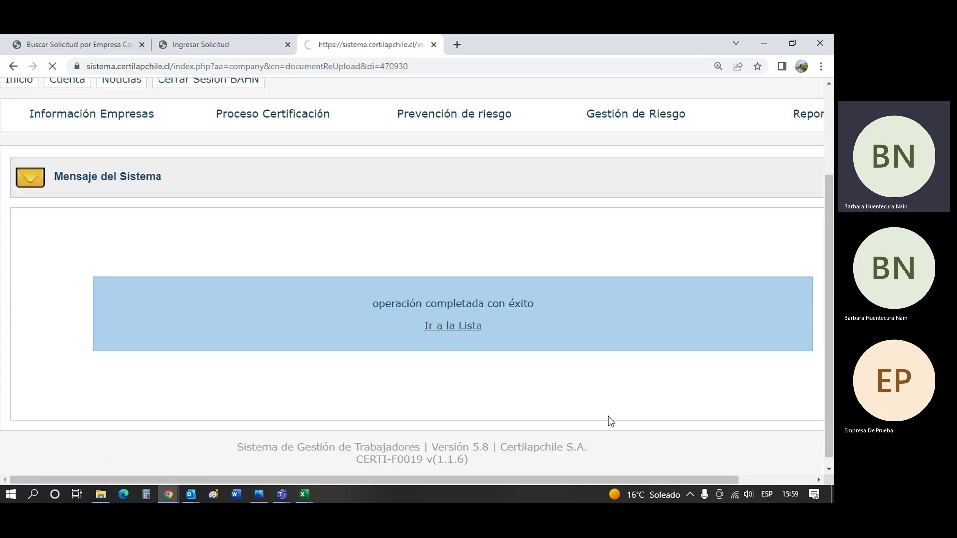
{"action": "scroll", "coordinate": [608, 416], "scroll_direction": "down", "scroll_amount": 5}
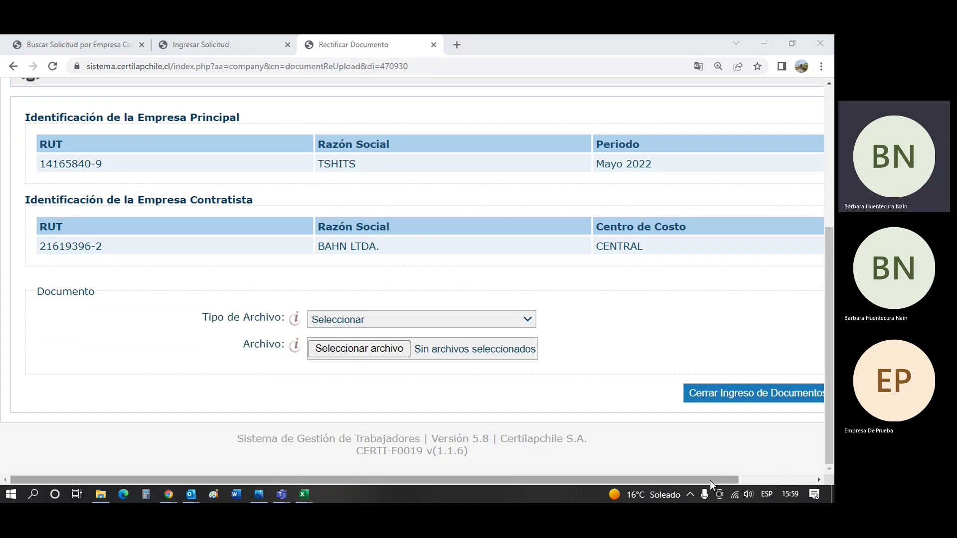
{"action": "left_click_drag", "start_coordinate": [710, 481], "coordinate": [784, 481]}
{"action": "left_click", "coordinate": [647, 392]}
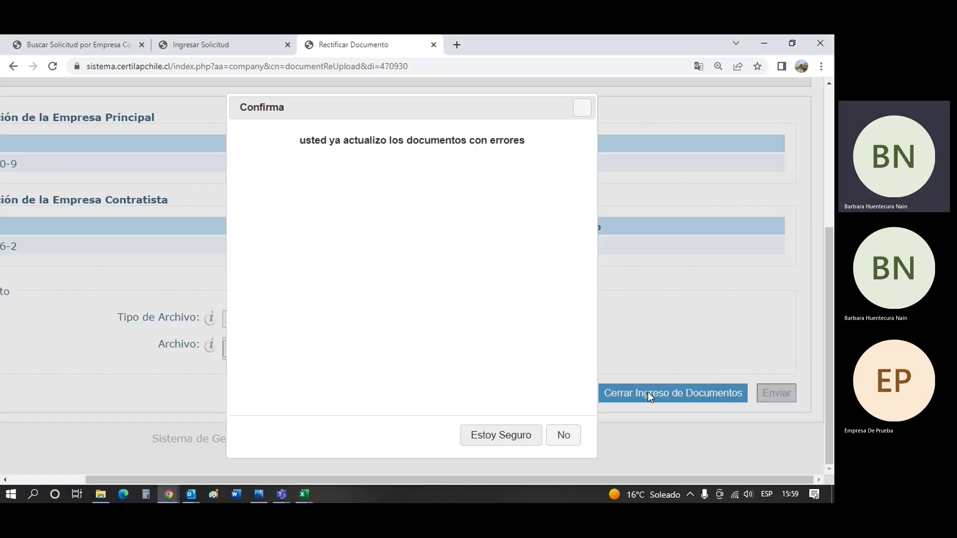
{"action": "left_click", "coordinate": [505, 439]}
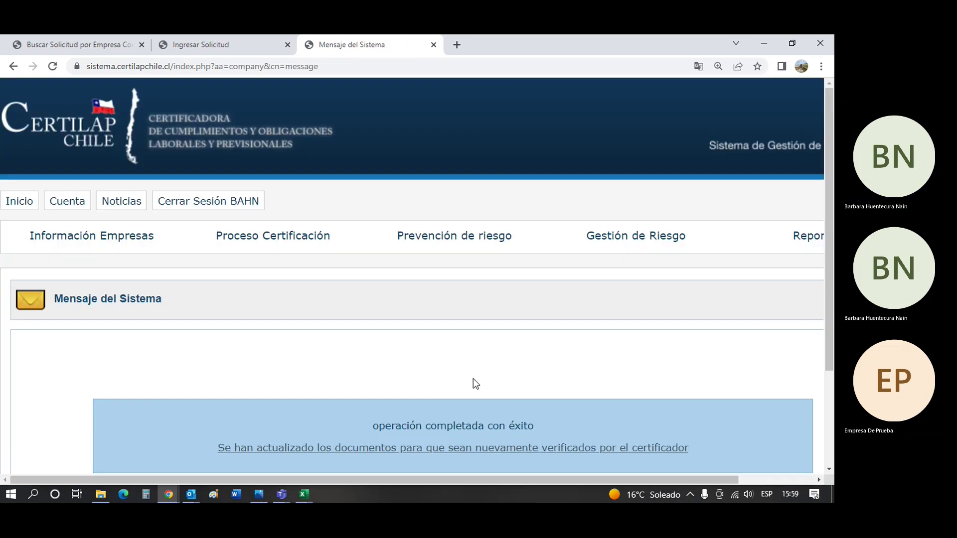
{"action": "scroll", "coordinate": [474, 380], "scroll_direction": "down", "scroll_amount": 3}
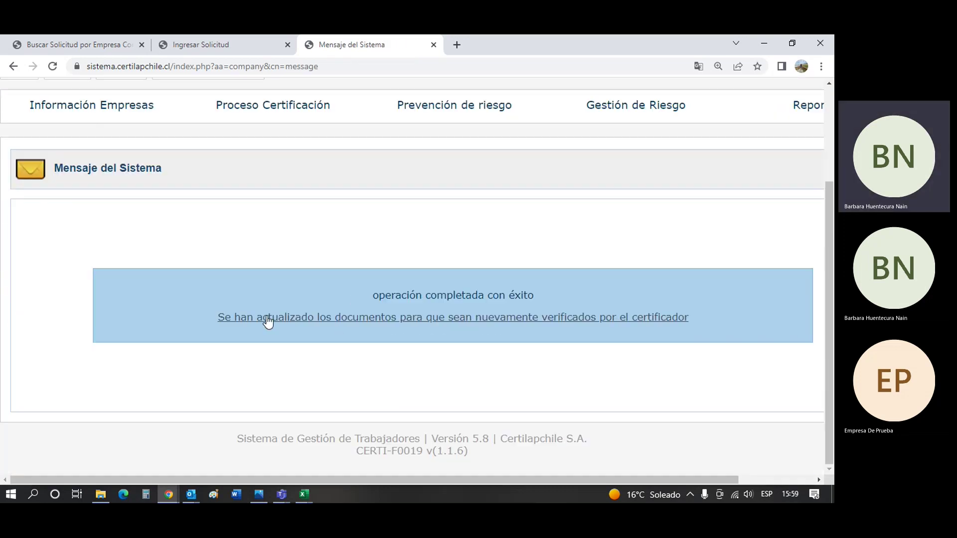
{"action": "left_click_drag", "start_coordinate": [217, 323], "coordinate": [727, 335]}
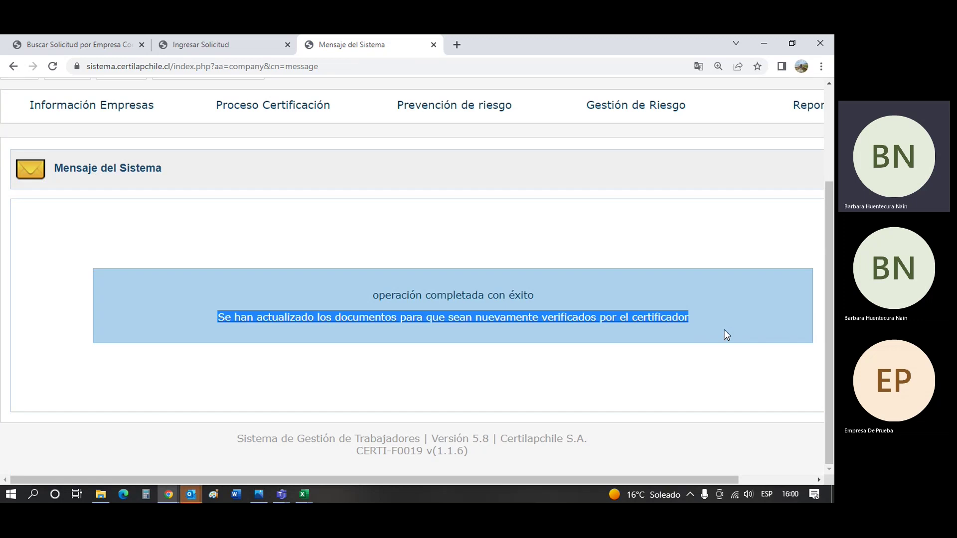
Reopen the contractor's documents list and highlight the certification status of the May 2022 request.
{"action": "scroll", "coordinate": [436, 196], "scroll_direction": "up", "scroll_amount": 2}
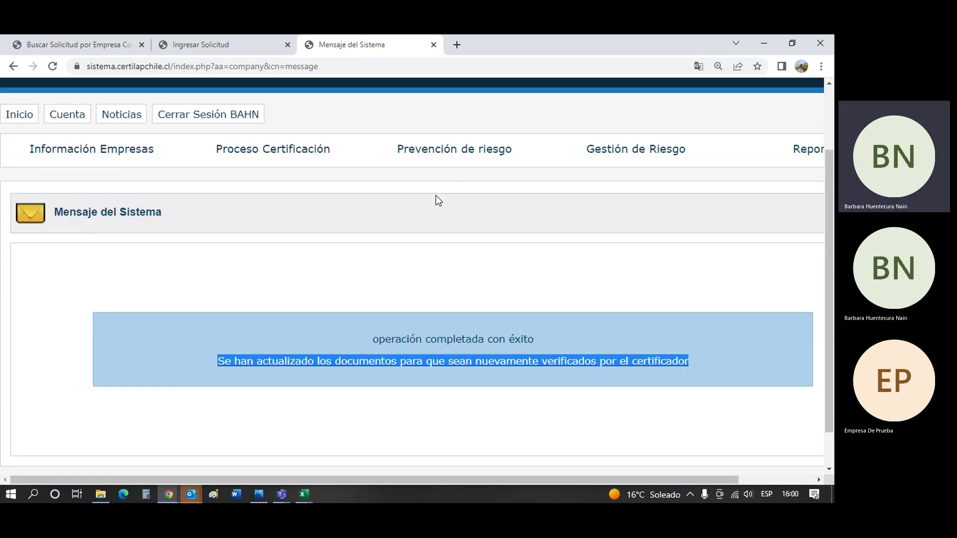
{"action": "scroll", "coordinate": [436, 195], "scroll_direction": "up", "scroll_amount": 1}
{"action": "mouse_move", "coordinate": [286, 179]}
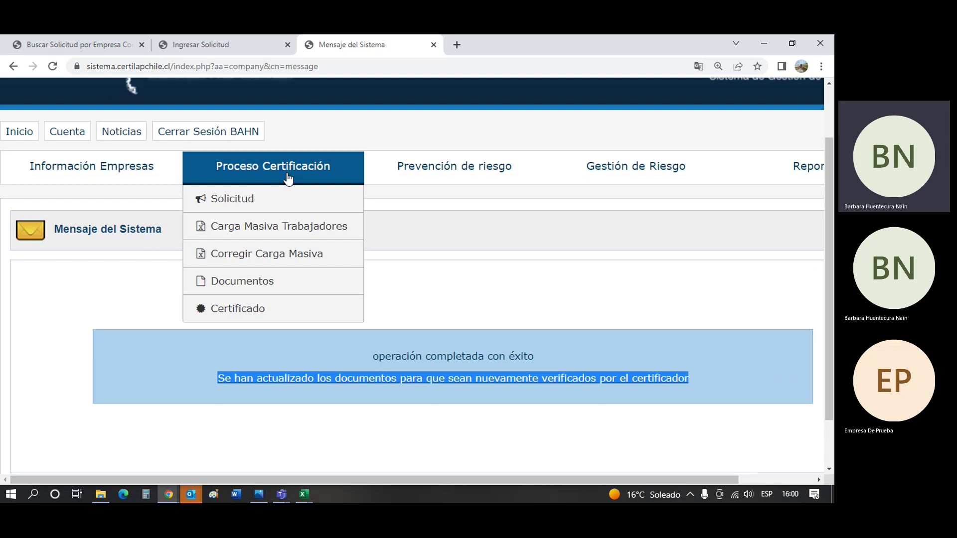
{"action": "left_click", "coordinate": [249, 280]}
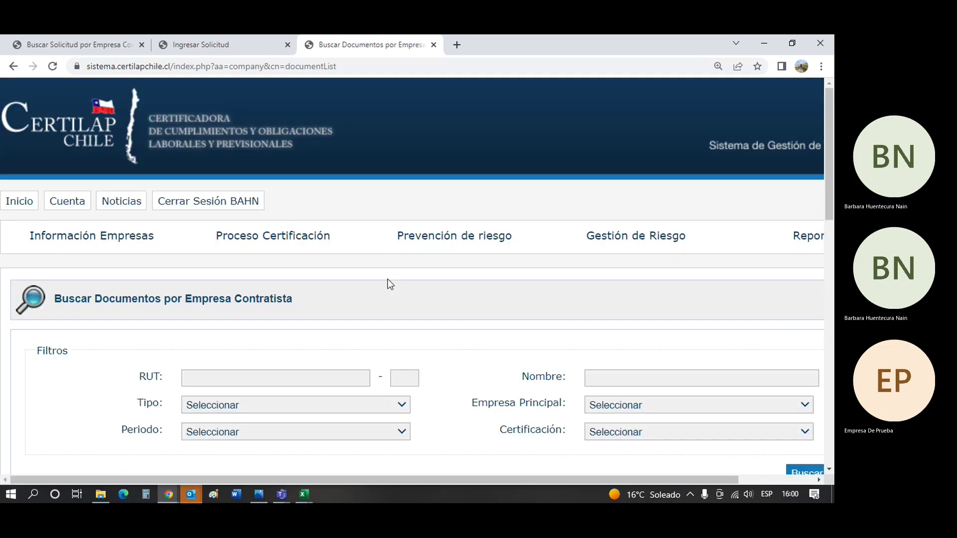
{"action": "scroll", "coordinate": [388, 279], "scroll_direction": "down", "scroll_amount": 3}
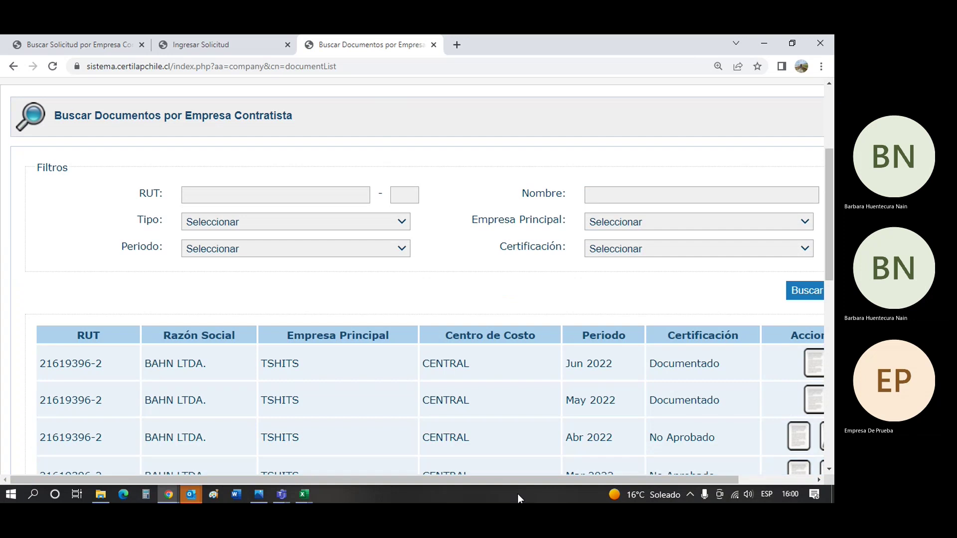
{"action": "left_click_drag", "start_coordinate": [533, 479], "coordinate": [668, 470]}
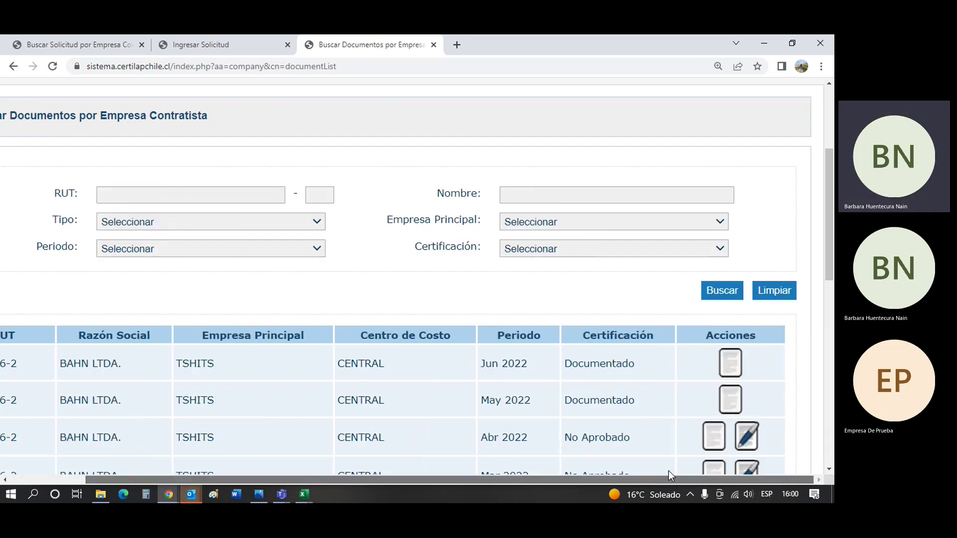
{"action": "double_click", "coordinate": [604, 397]}
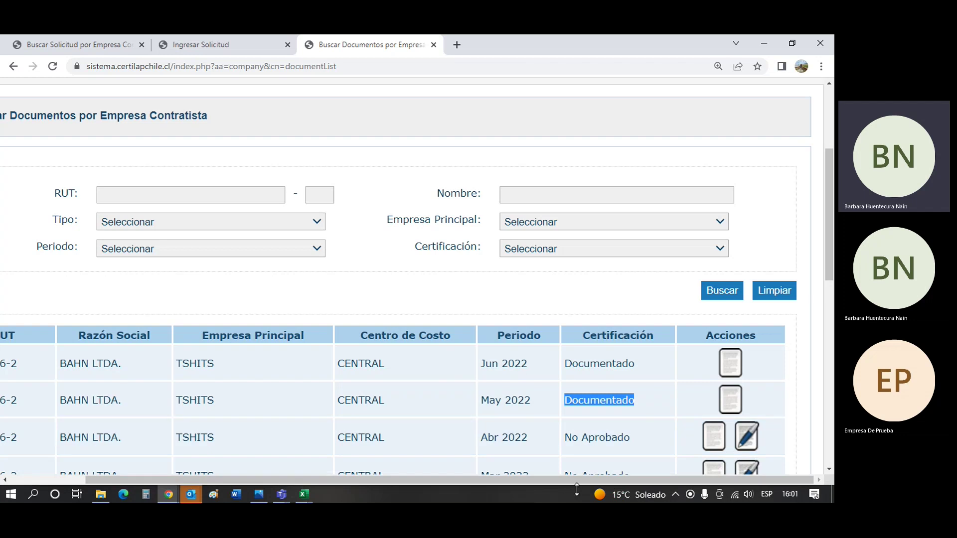
{"action": "left_click_drag", "start_coordinate": [578, 482], "coordinate": [566, 485]}
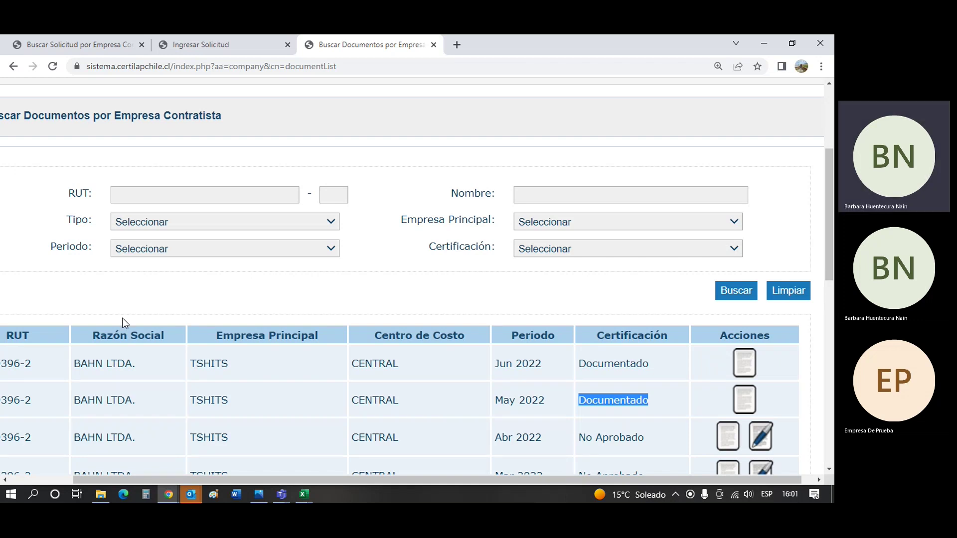
Open the contractor's certificate list and examine the certification status and available actions for each period.
{"action": "scroll", "coordinate": [124, 321], "scroll_direction": "up", "scroll_amount": 3}
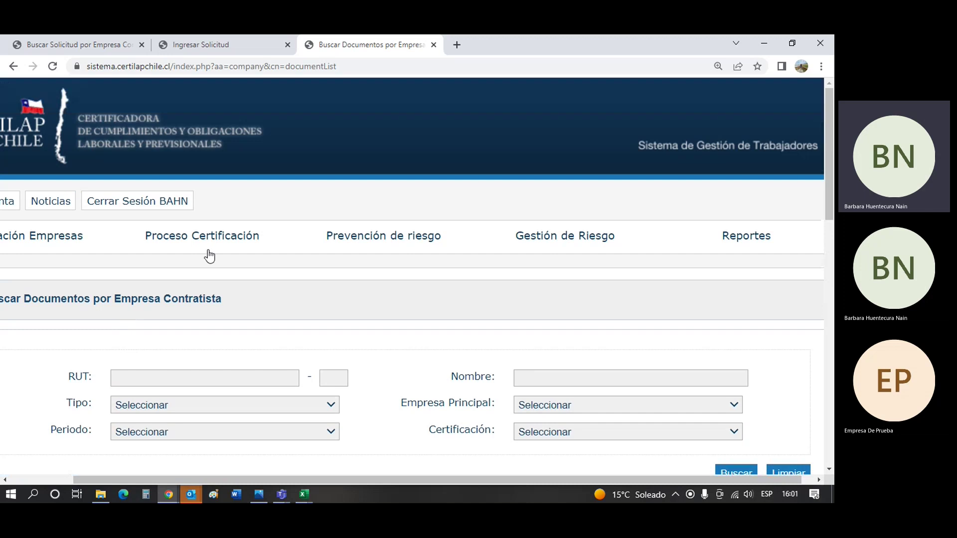
{"action": "mouse_move", "coordinate": [216, 243]}
{"action": "left_click", "coordinate": [199, 353]}
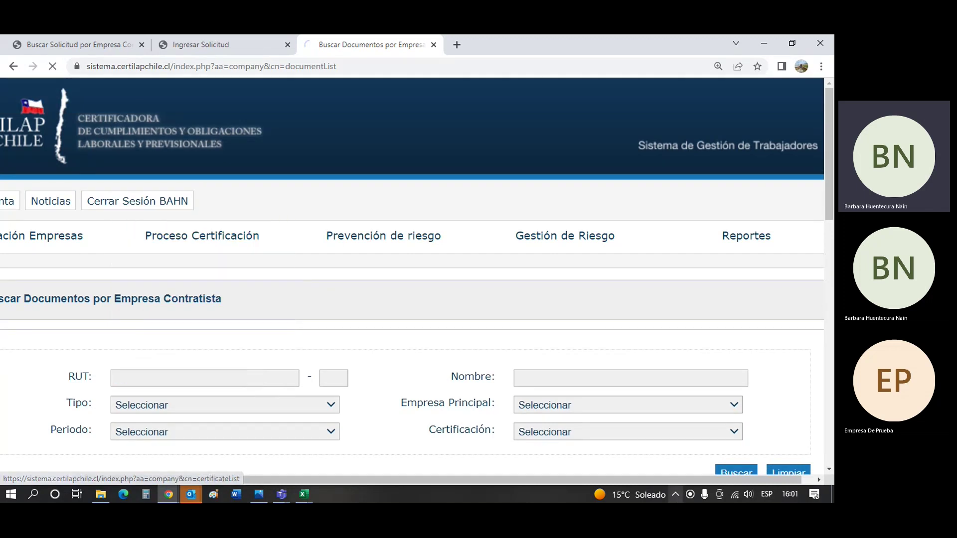
{"action": "left_click_drag", "start_coordinate": [695, 483], "coordinate": [767, 478]}
{"action": "scroll", "coordinate": [750, 362], "scroll_direction": "down", "scroll_amount": 5}
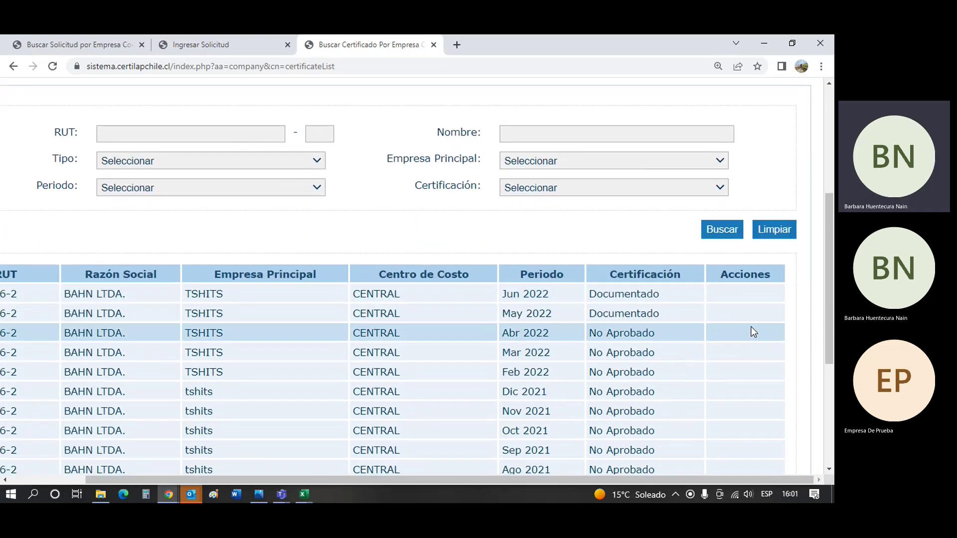
{"action": "scroll", "coordinate": [740, 353], "scroll_direction": "up", "scroll_amount": 1}
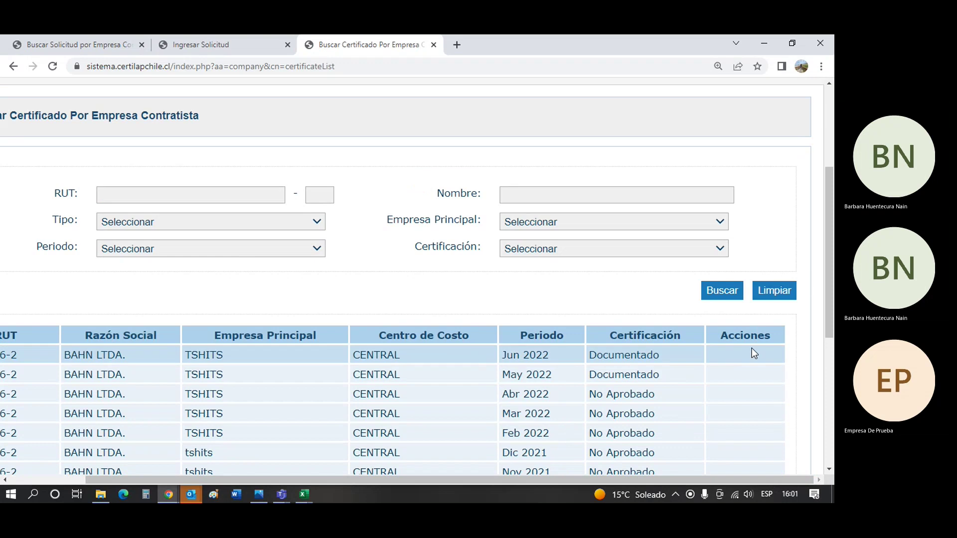